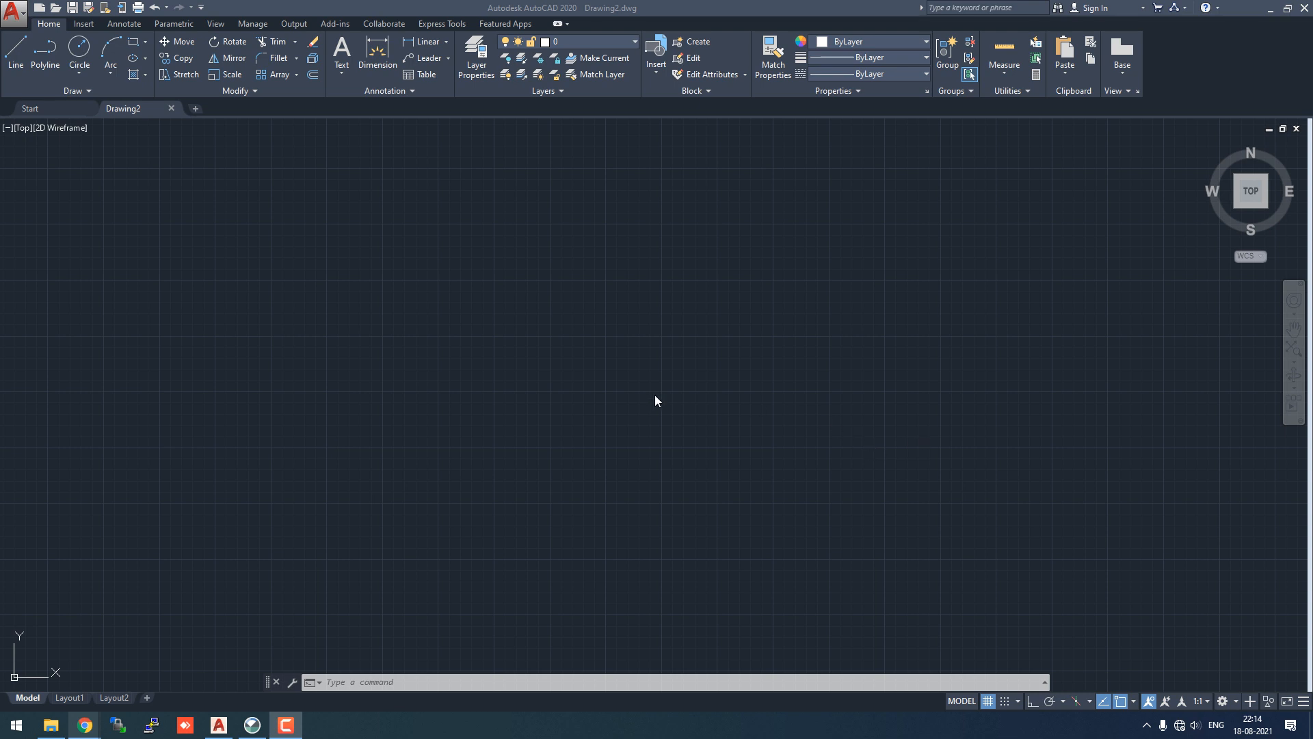
- Start a line in AutoCAD with its first point at the origin 0,0
{"action": "left_click", "coordinate": [18, 48]}
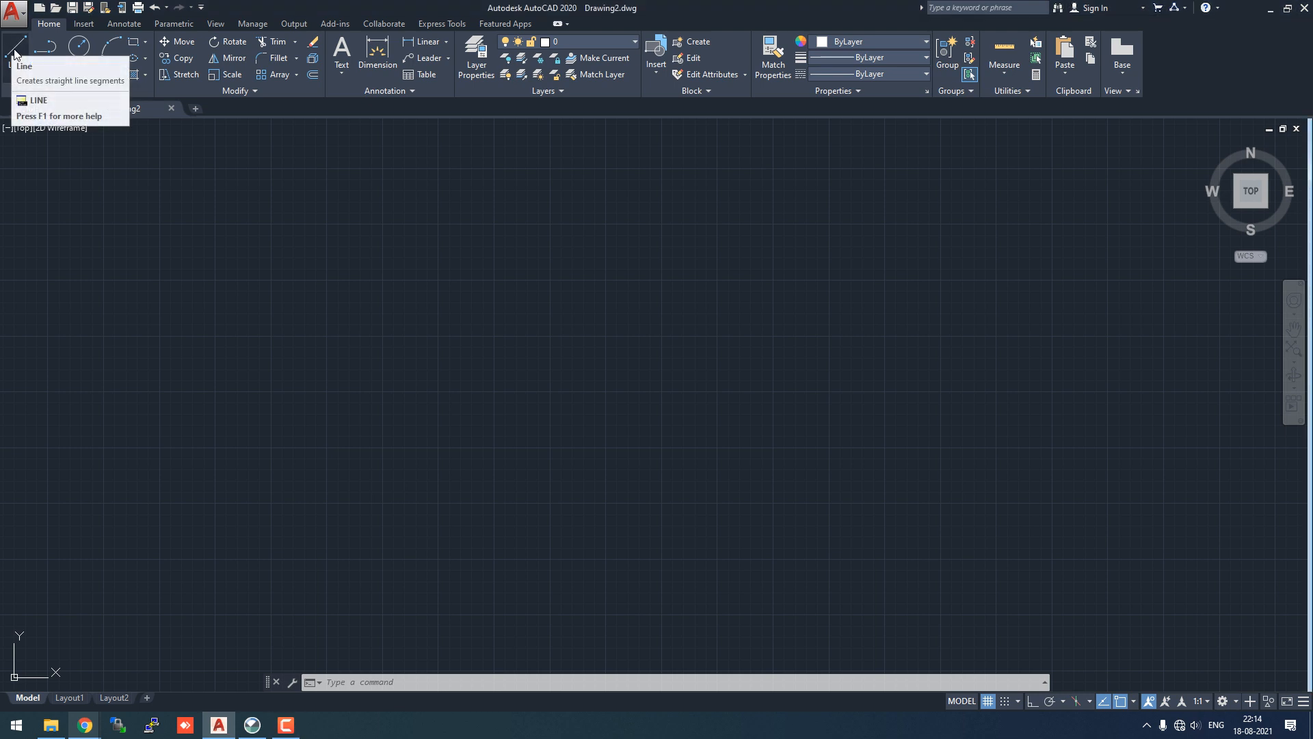
{"action": "left_click", "coordinate": [14, 49]}
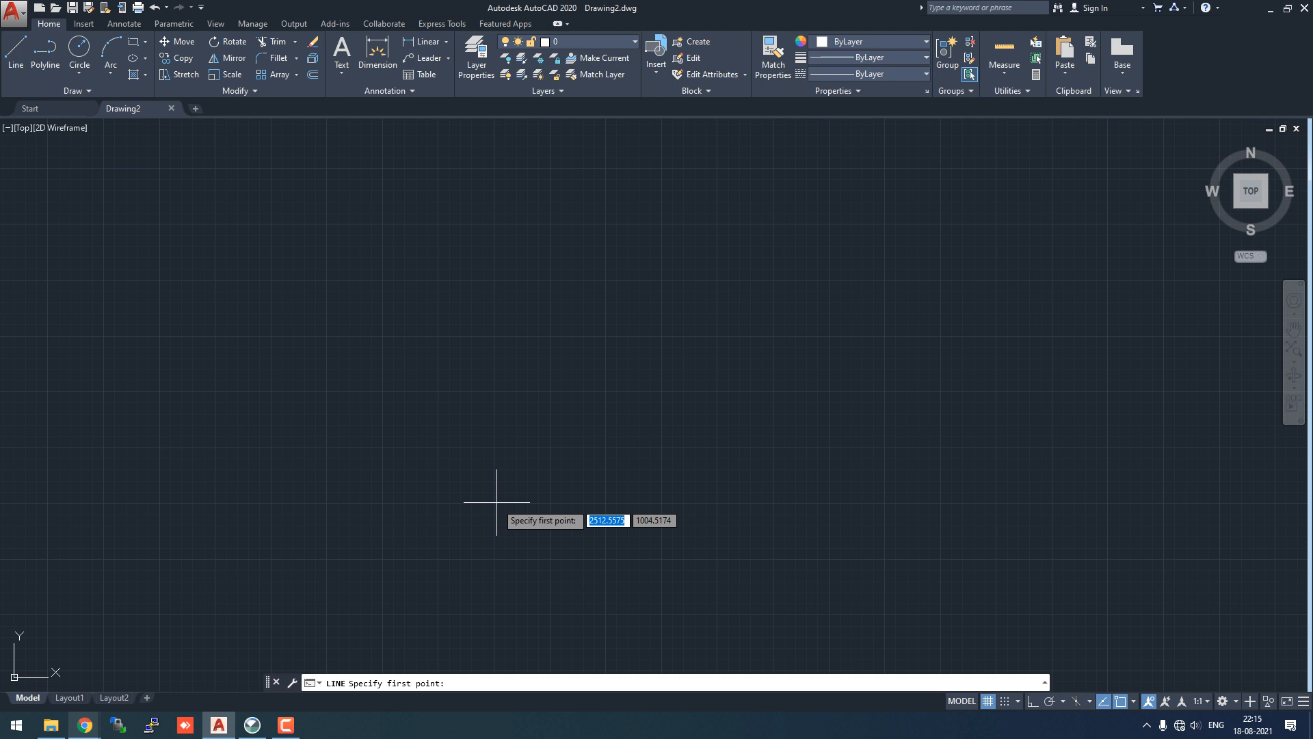
{"action": "type", "text": "0"}
{"action": "key", "text": "Tab"}
{"action": "type", "text": "0"}
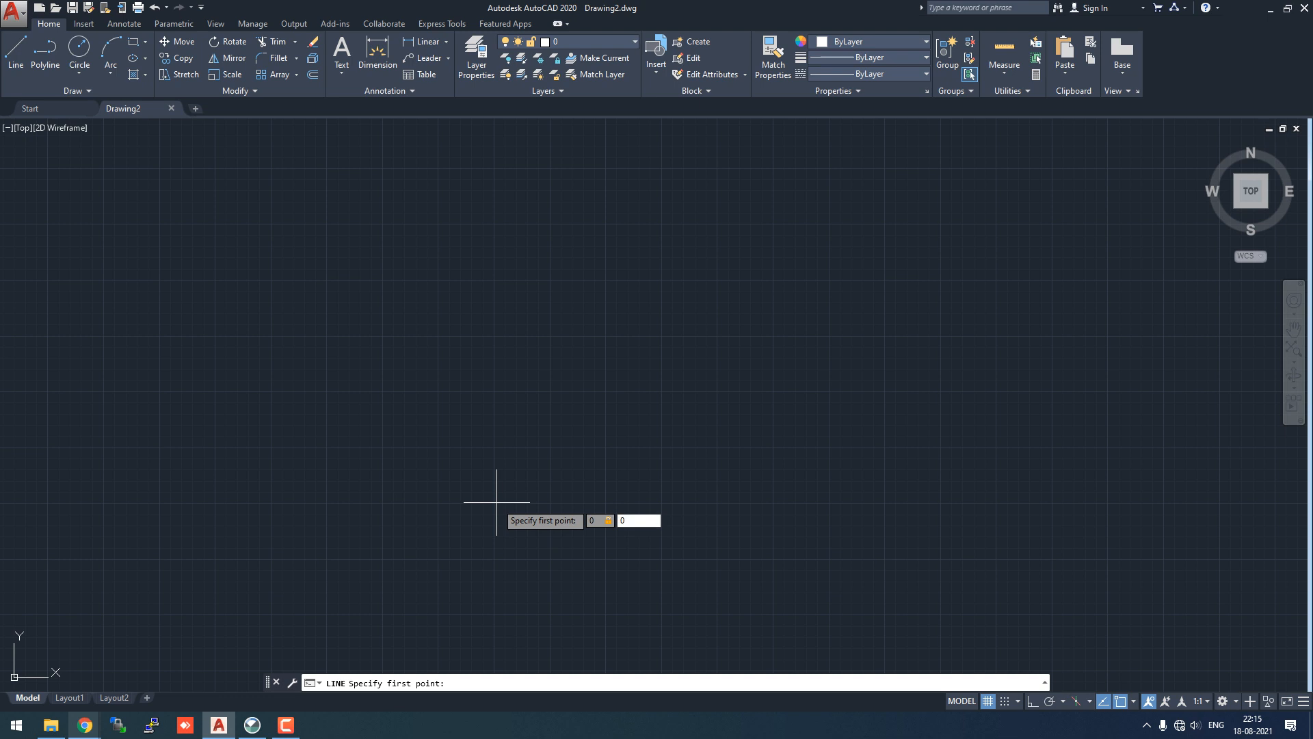
{"action": "key", "text": "Return"}
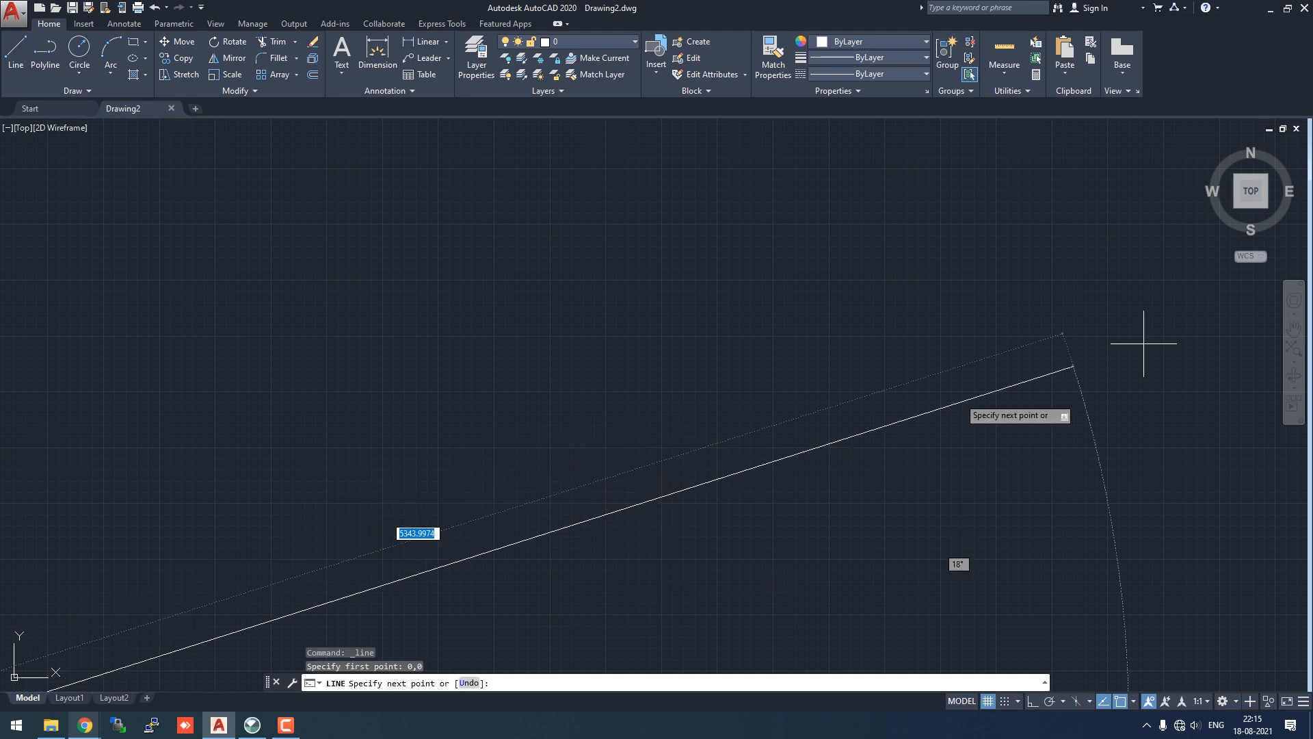
{"action": "left_click", "coordinate": [1250, 193]}
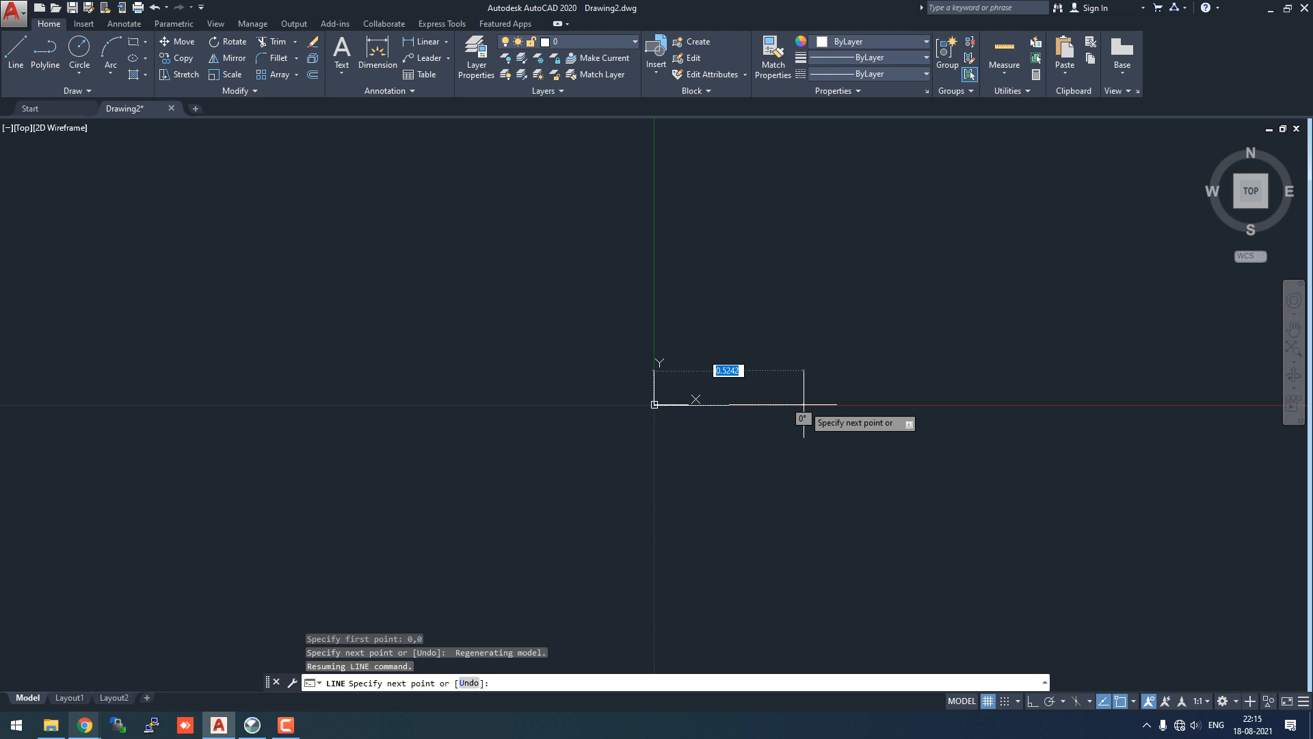
- Draw the 70-unit horizontal bottom edge at 0° and refit the view
{"action": "type", "text": "70"}
{"action": "key", "text": "Tab"}
{"action": "type", "text": "0"}
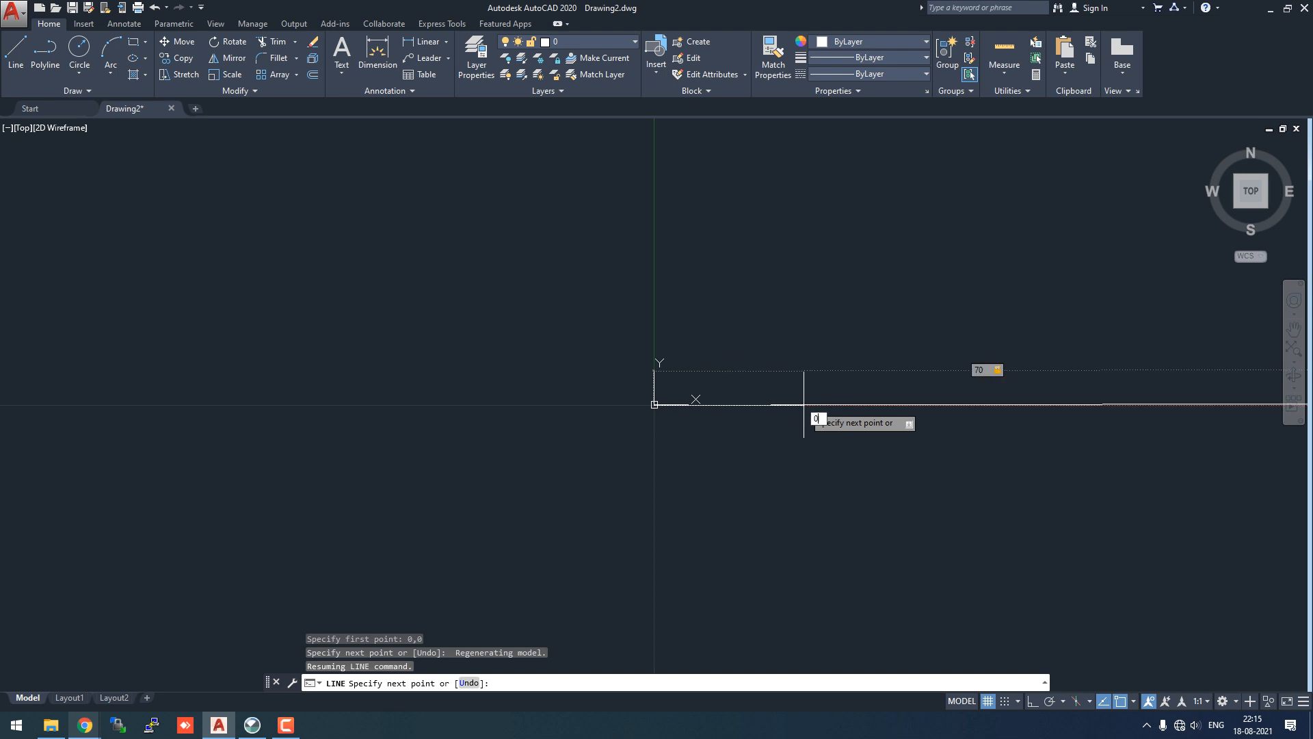
{"action": "key", "text": "Return"}
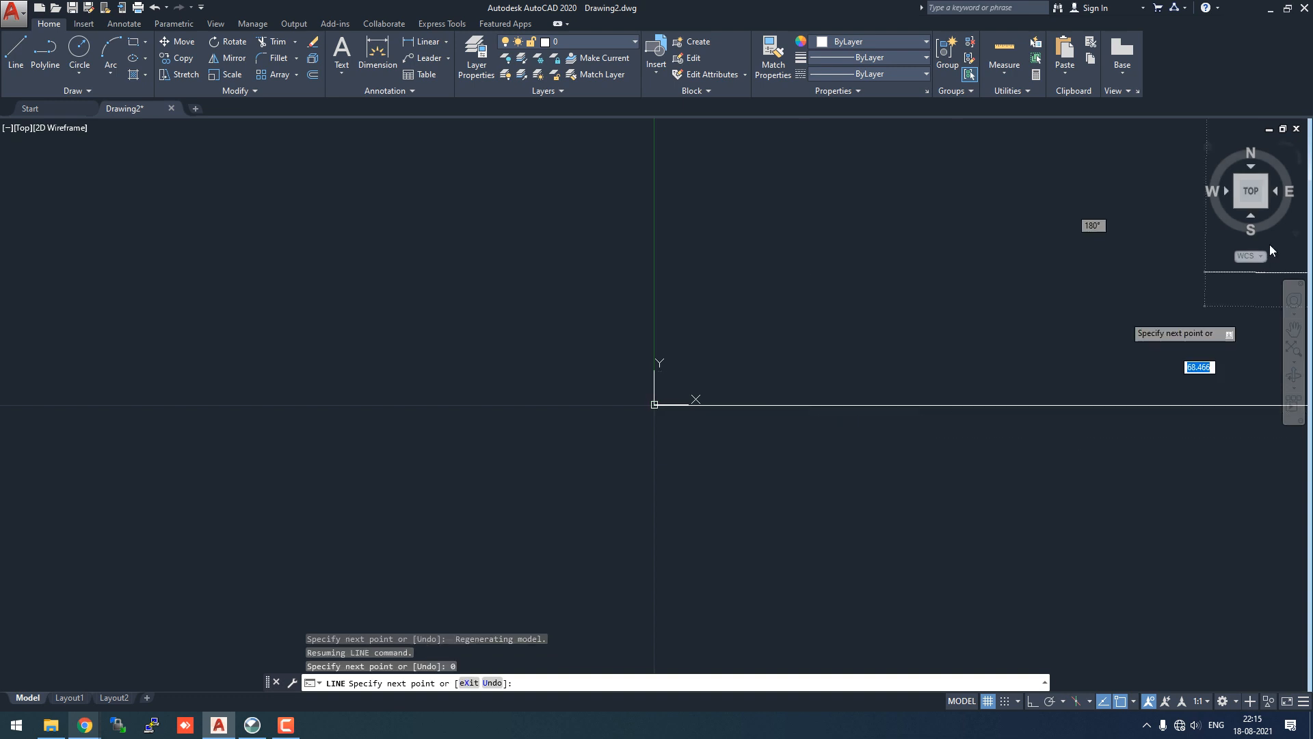
{"action": "left_click", "coordinate": [1249, 197]}
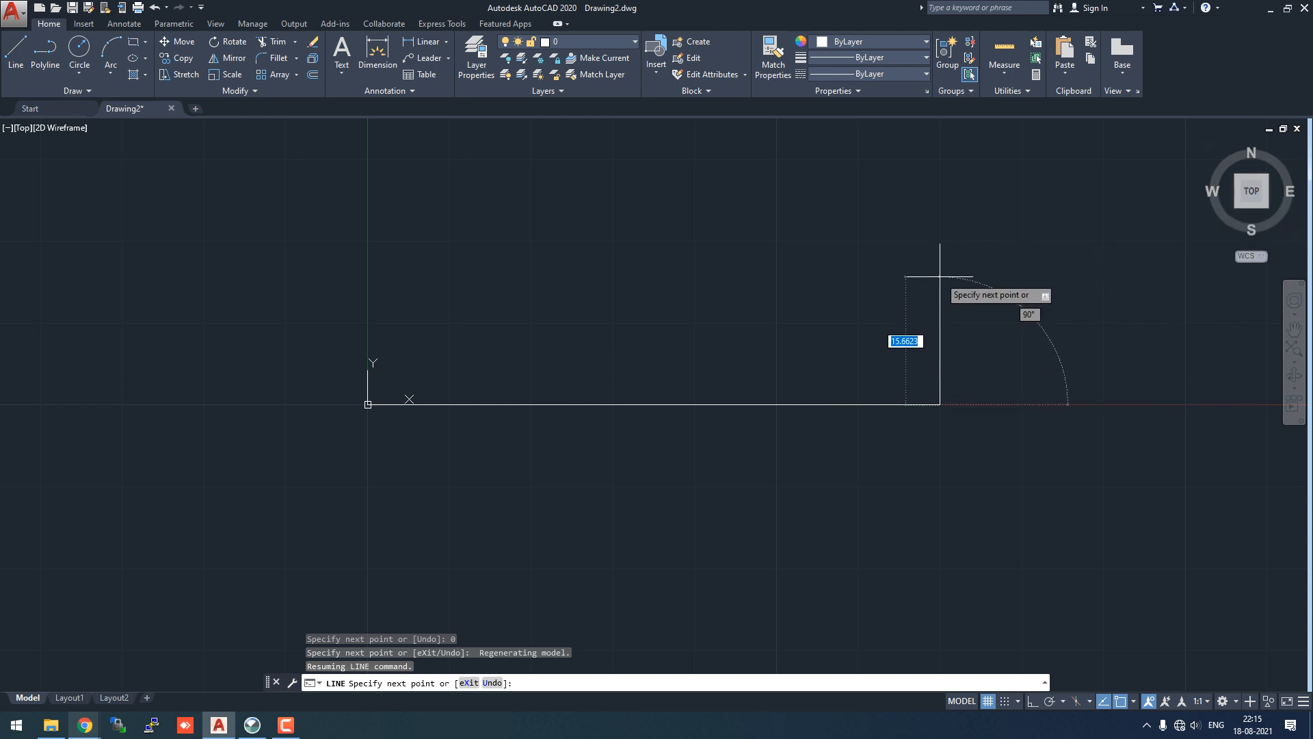
- Add the 30-unit vertical right edge at 90° and the 20-unit top edge at 180°
{"action": "type", "text": "30"}
{"action": "key", "text": "Tab"}
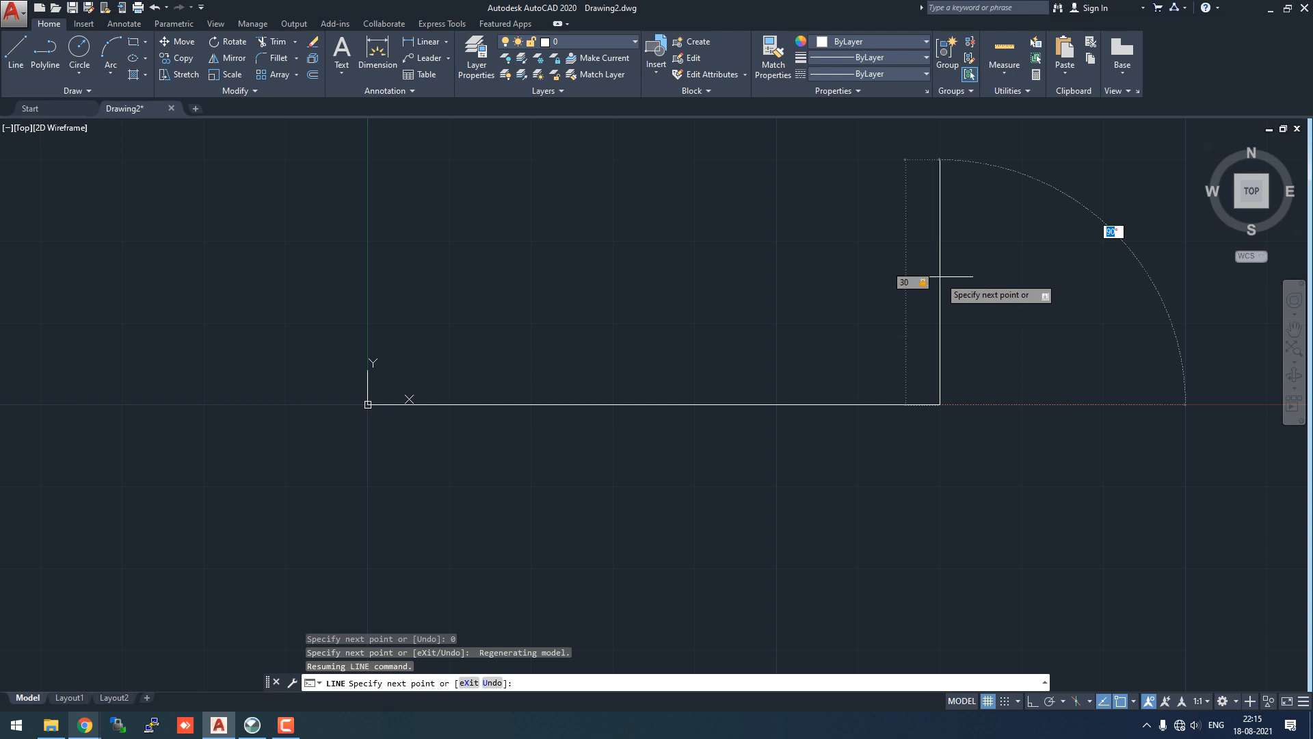
{"action": "type", "text": "90"}
{"action": "key", "text": "Return"}
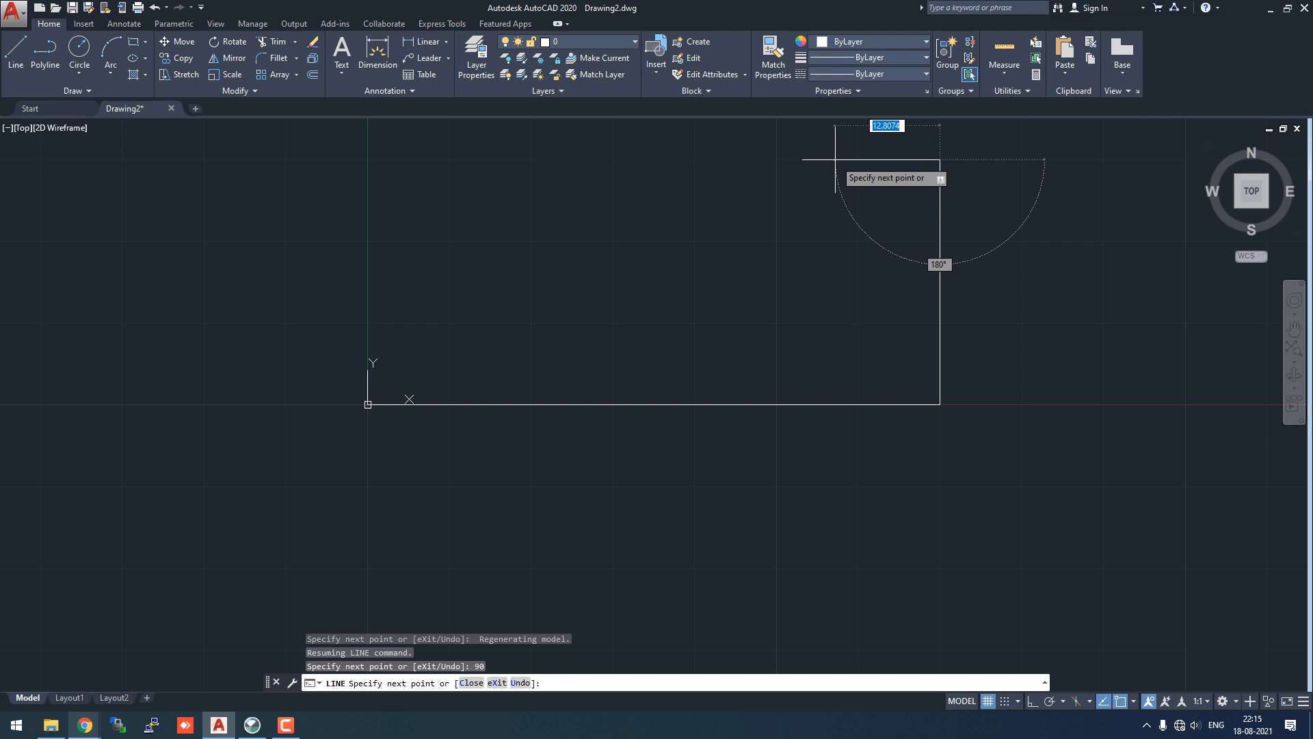
{"action": "type", "text": "20"}
{"action": "key", "text": "Tab"}
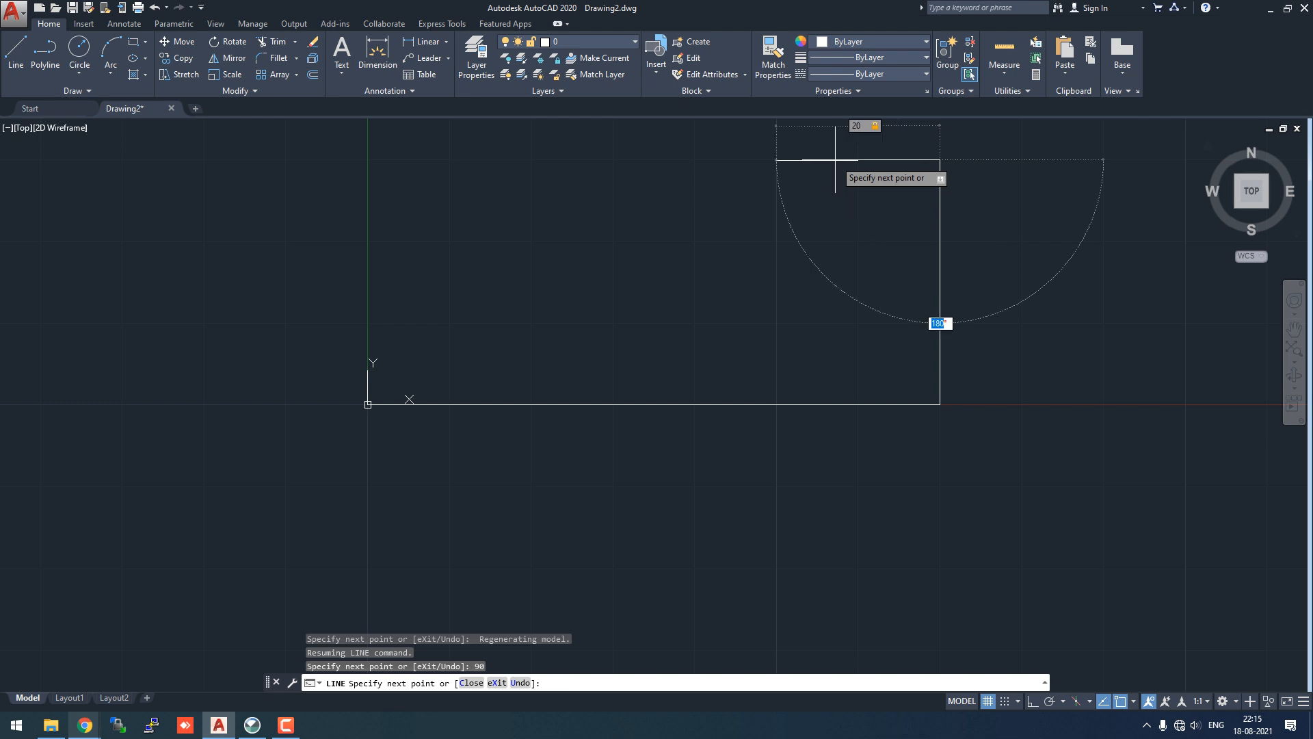
{"action": "type", "text": "180"}
{"action": "key", "text": "Return"}
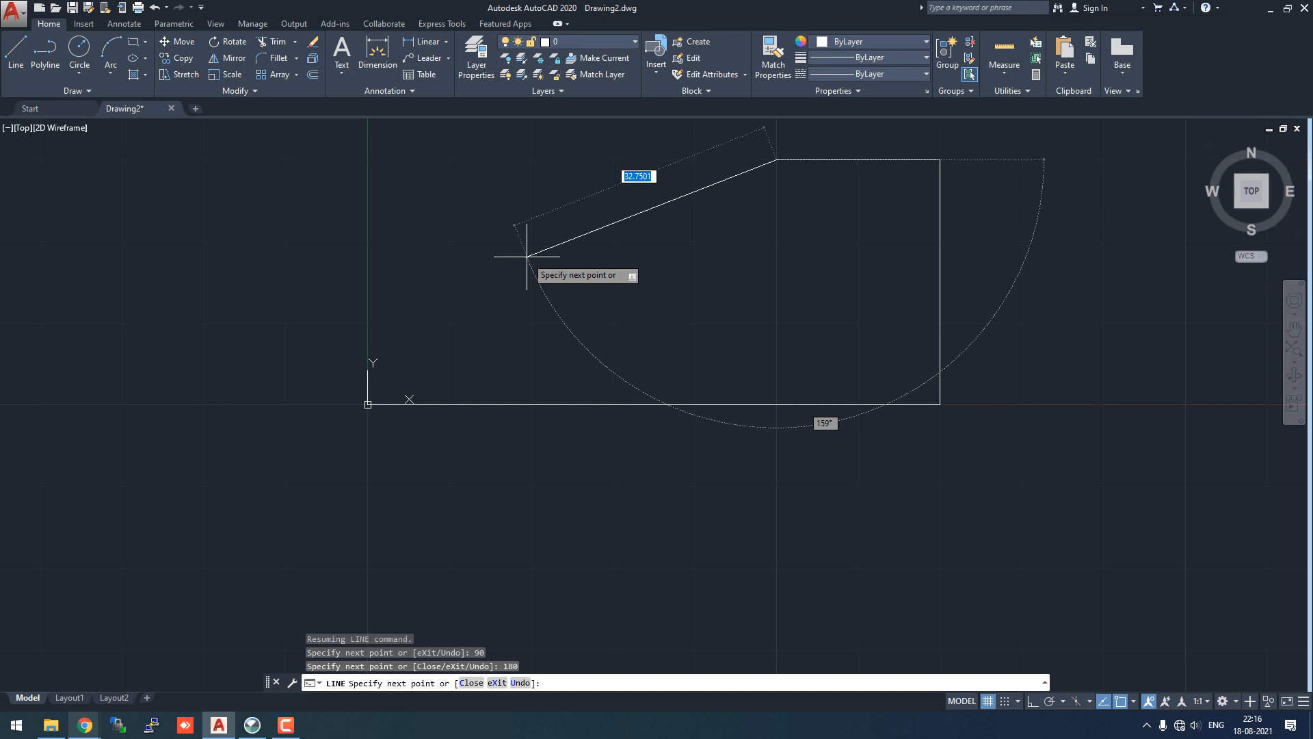
{"action": "key", "text": "Escape"}
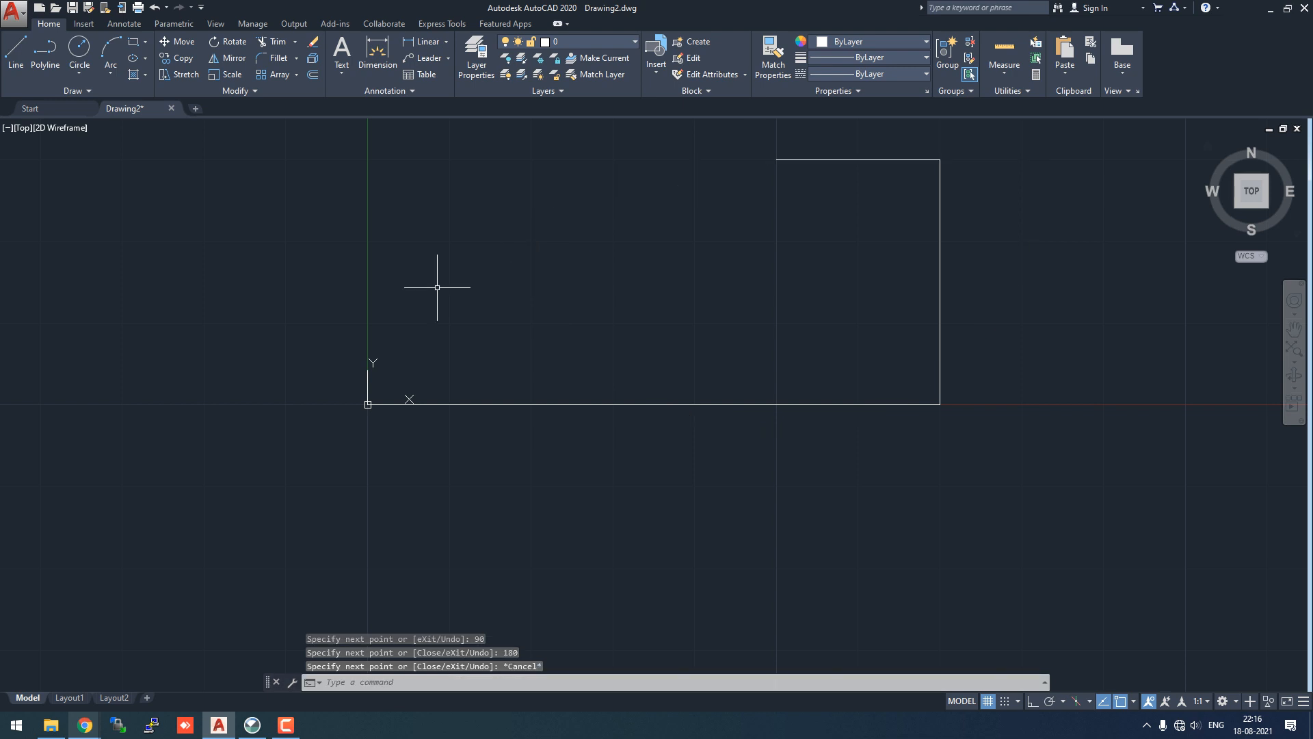
- Start a new line at the origin and draw the 15-unit vertical left edge at 90°
{"action": "left_click", "coordinate": [26, 46]}
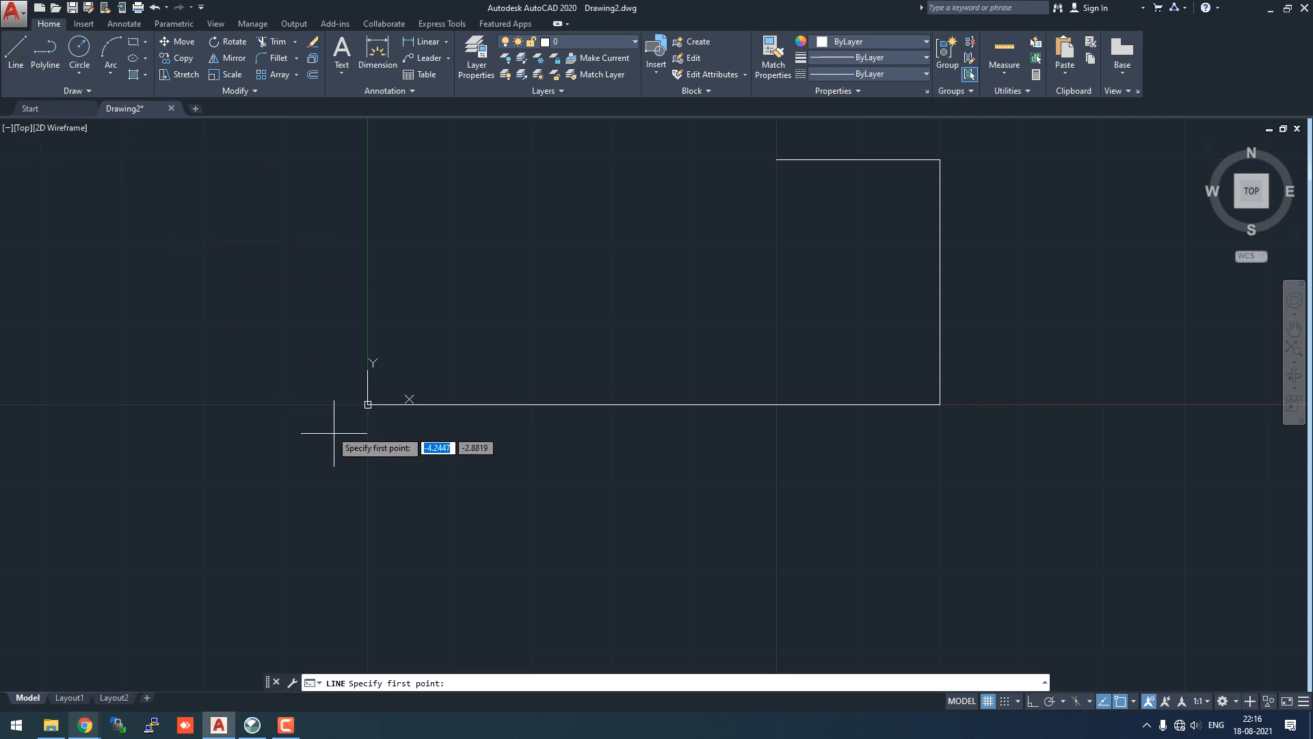
{"action": "left_click", "coordinate": [368, 404]}
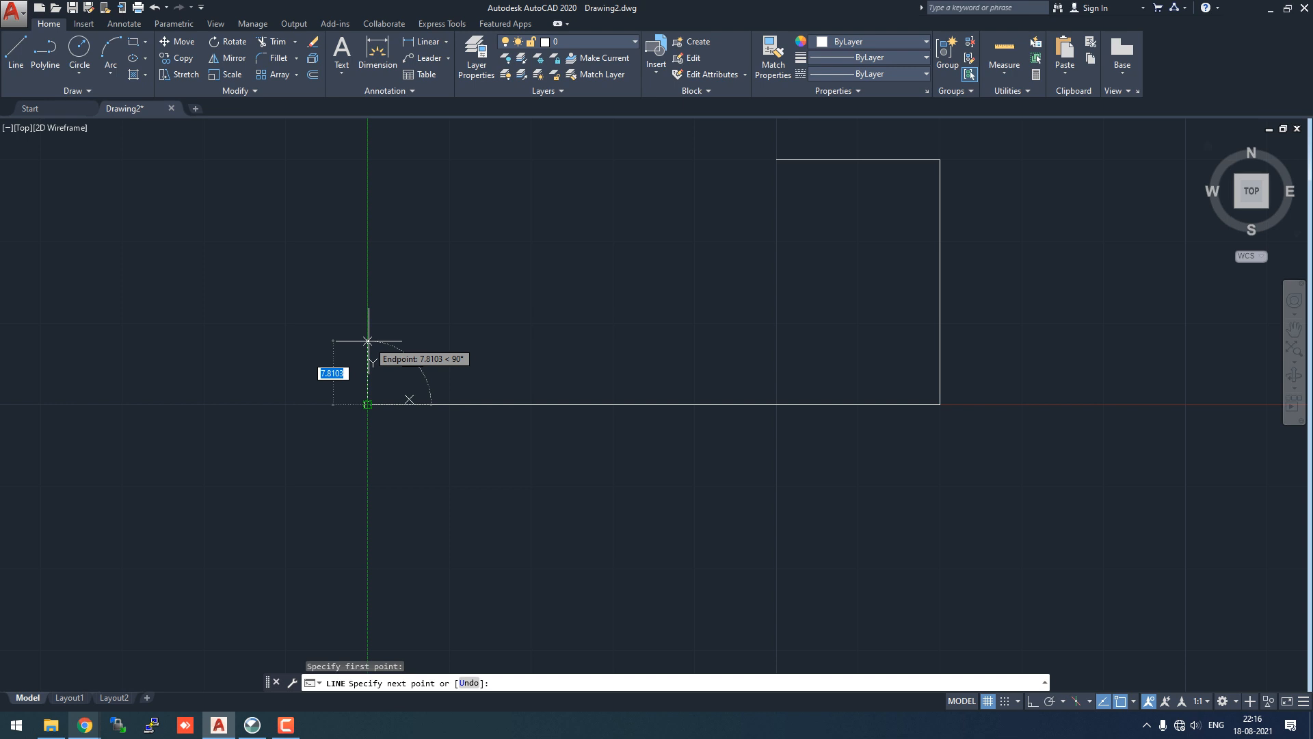
{"action": "type", "text": "15"}
{"action": "key", "text": "Tab"}
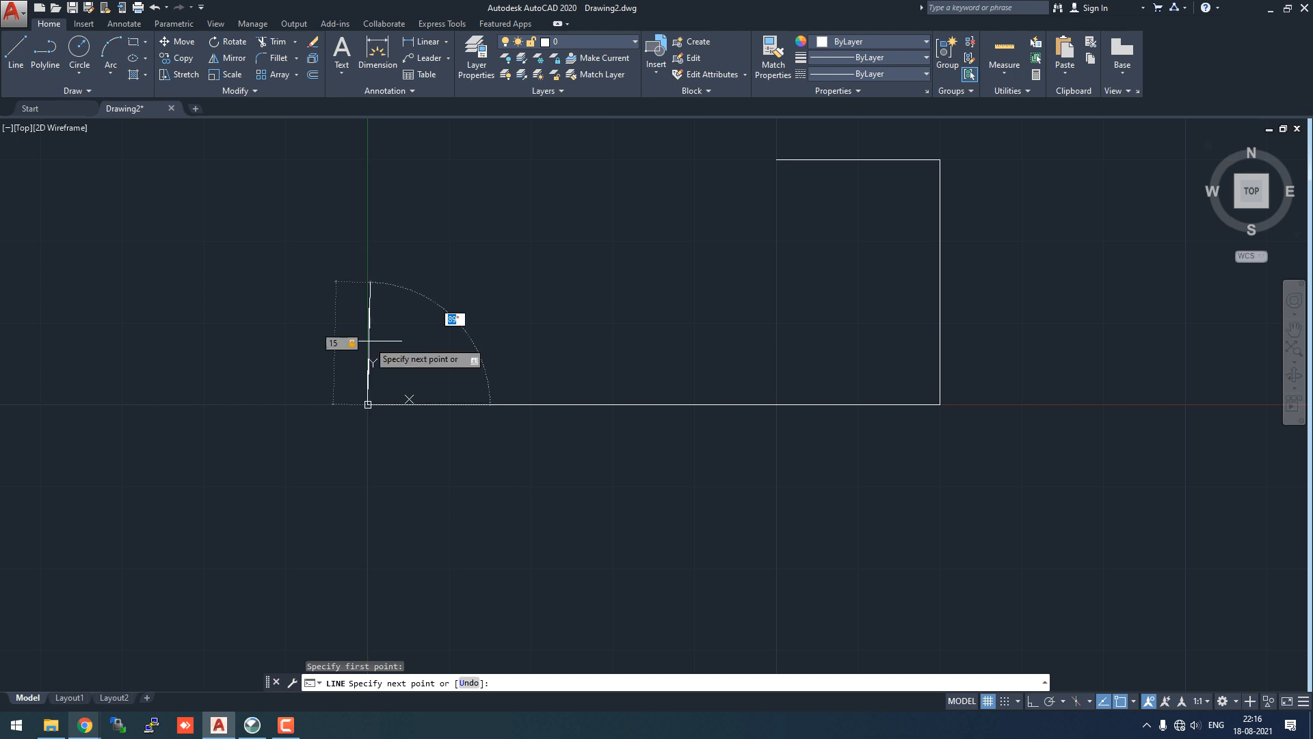
{"action": "type", "text": "90"}
{"action": "key", "text": "Return"}
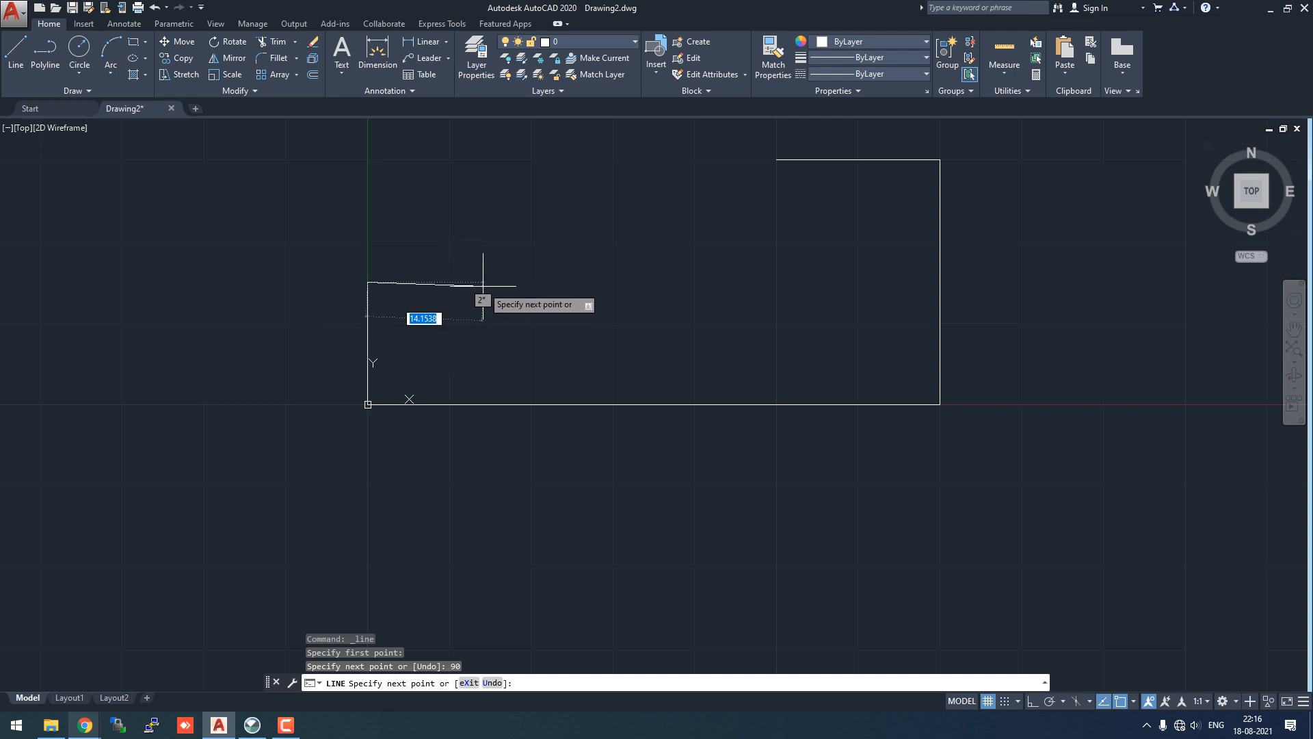
- Add the 15-unit horizontal bench and join the slope face to the top edge's endpoint
{"action": "type", "text": "15"}
{"action": "key", "text": "Tab"}
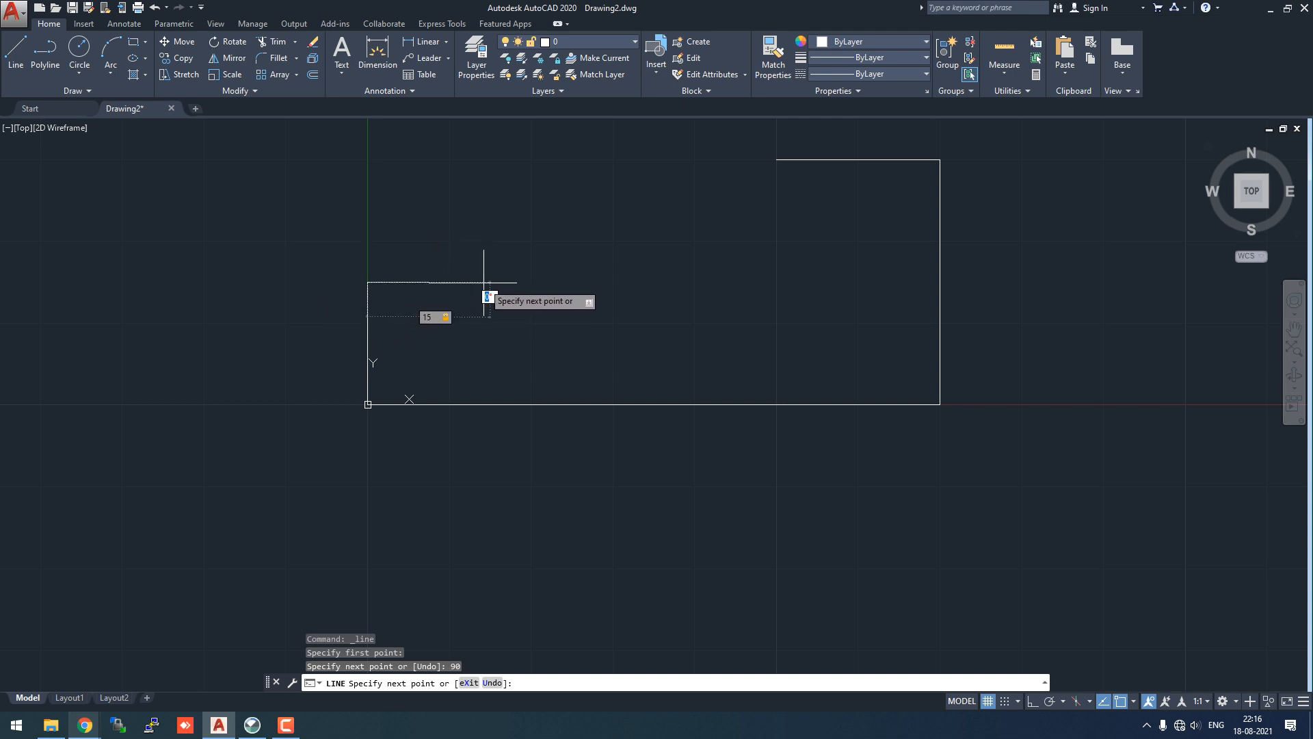
{"action": "type", "text": "0"}
{"action": "key", "text": "Return"}
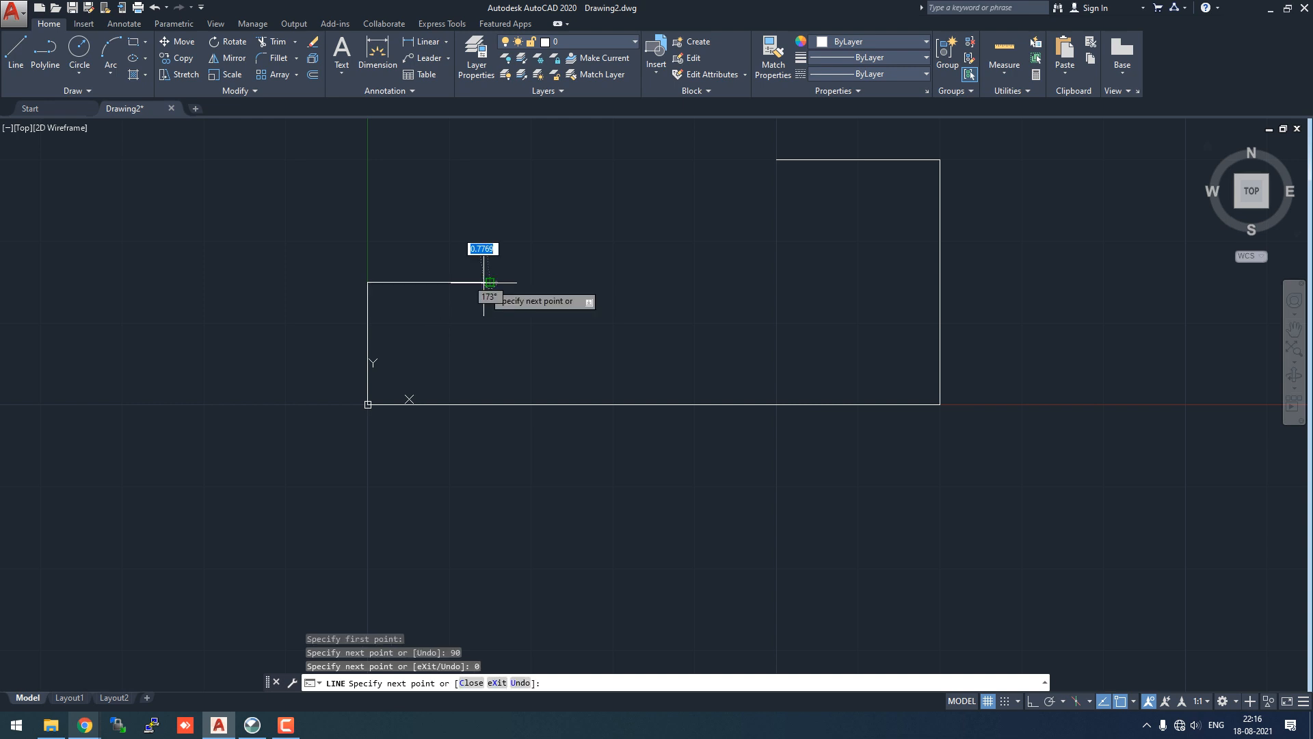
{"action": "left_click", "coordinate": [776, 159]}
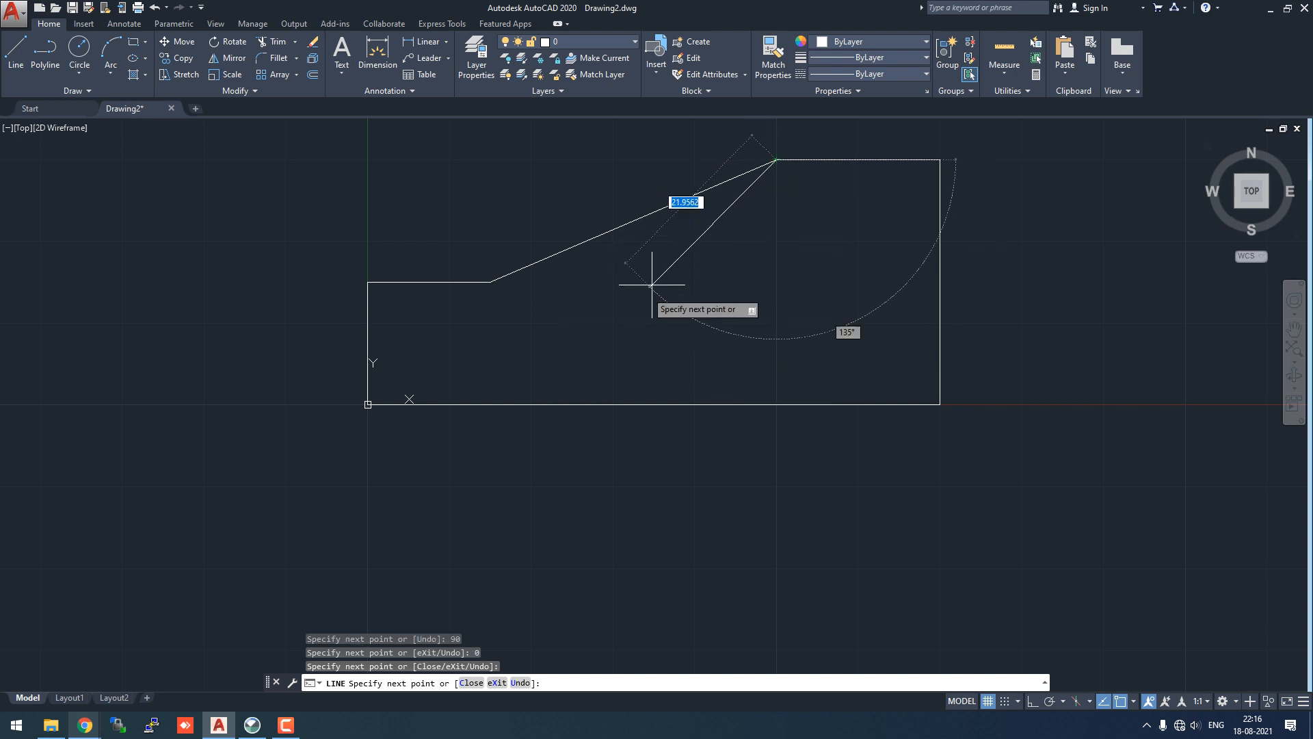
{"action": "key", "text": "Escape"}
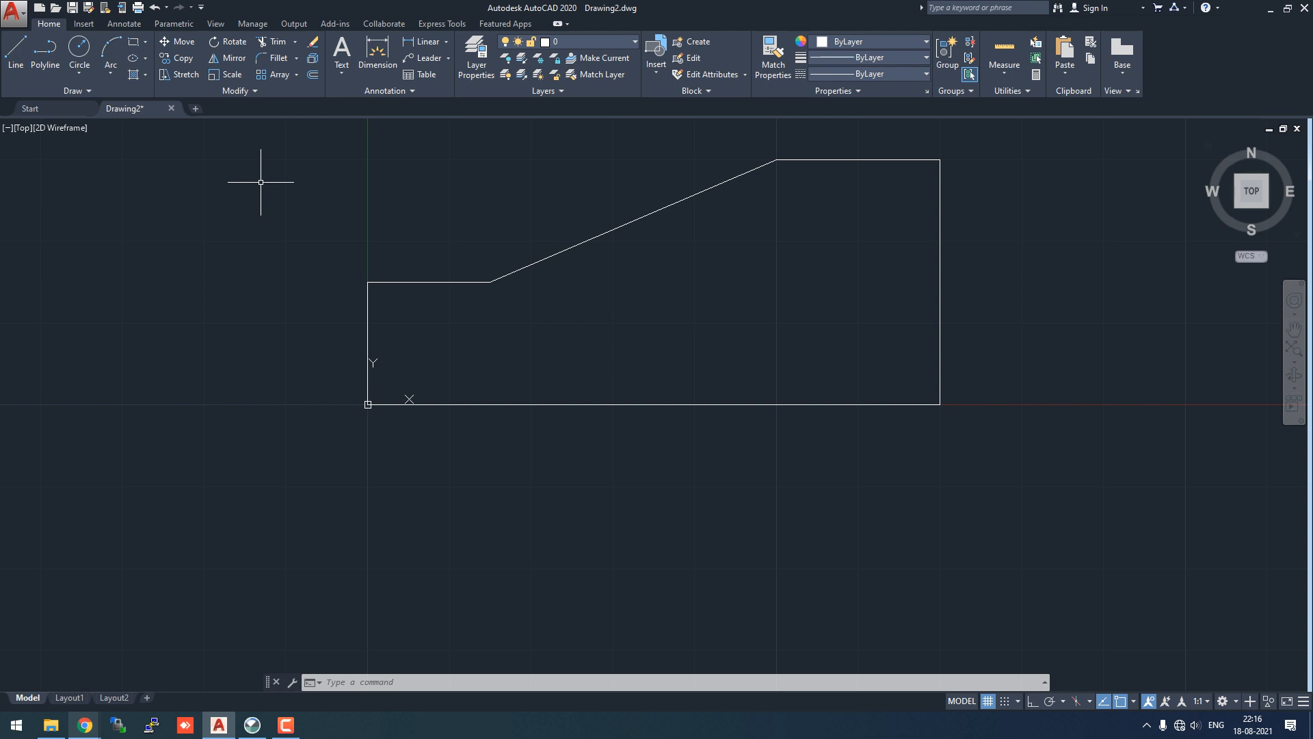
- Draw a horizontal line from the slope toe across to the right edge at height 15
{"action": "left_click", "coordinate": [26, 50]}
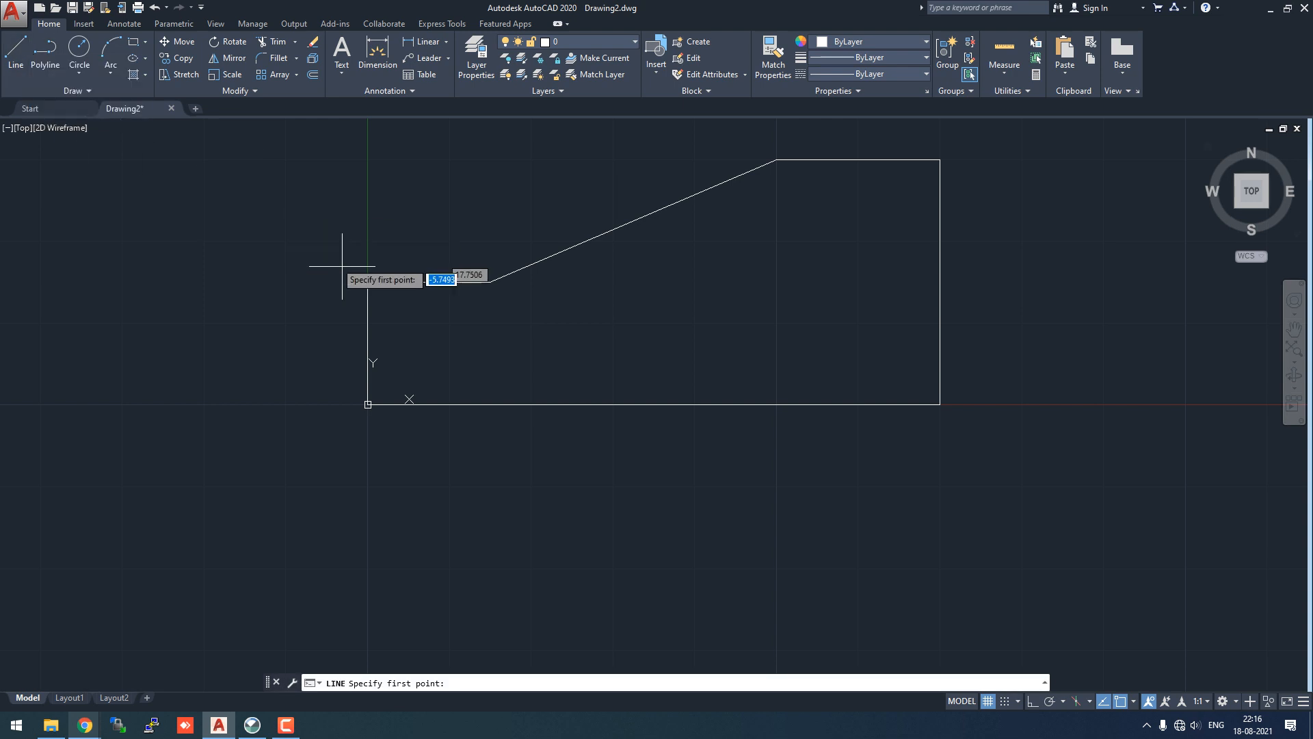
{"action": "left_click", "coordinate": [490, 282]}
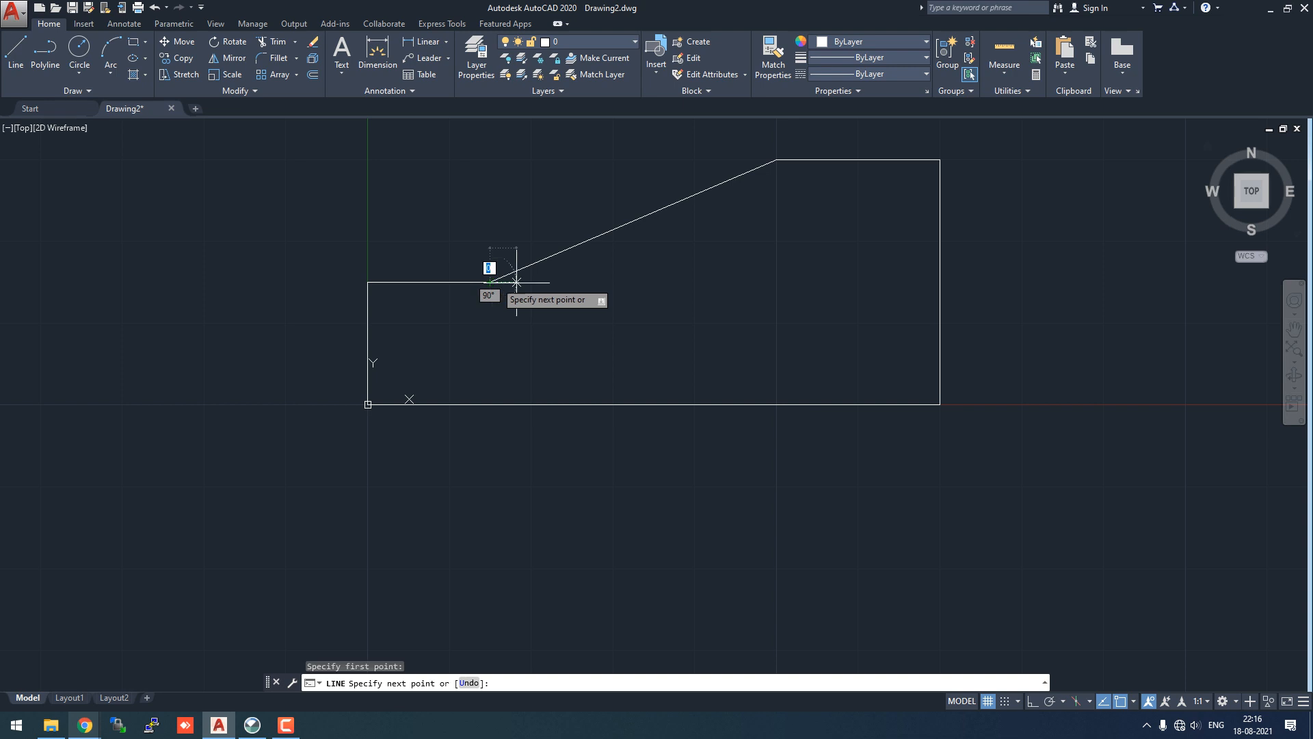
{"action": "left_click", "coordinate": [940, 281]}
{"action": "key", "text": "Escape"}
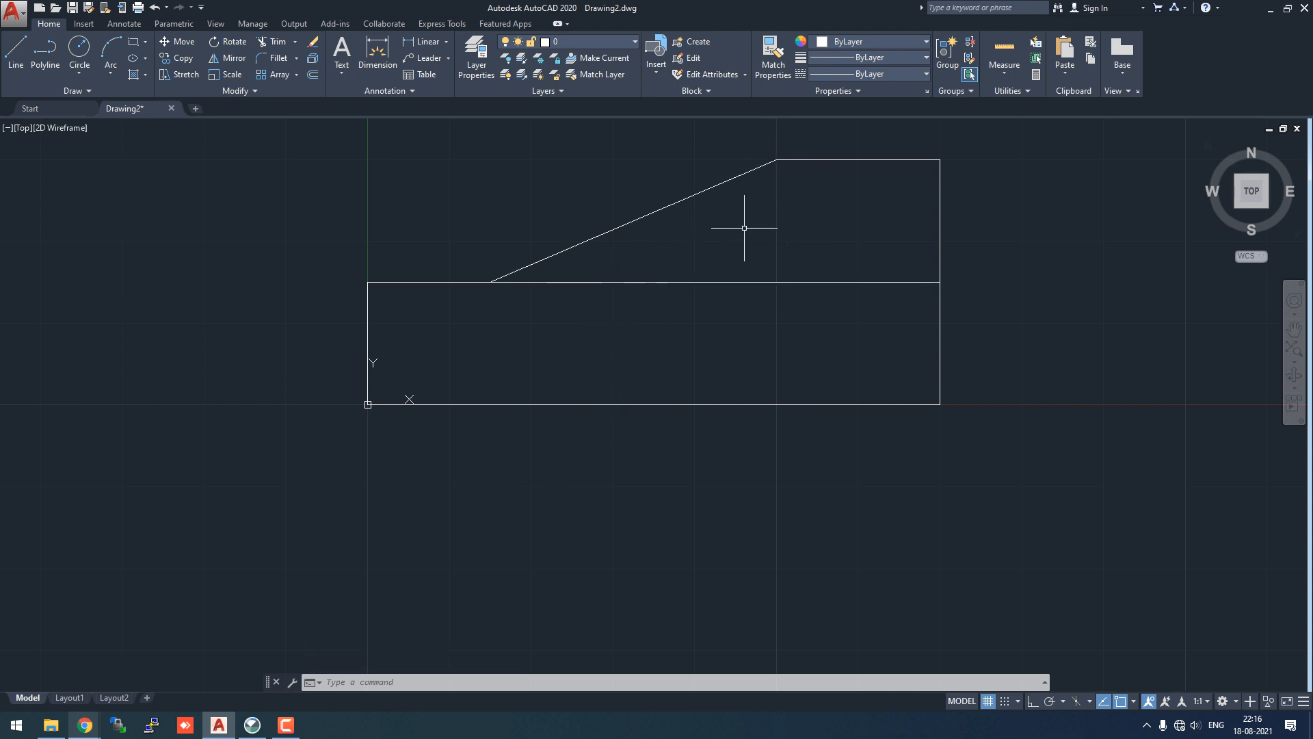
{"action": "left_click", "coordinate": [414, 681]}
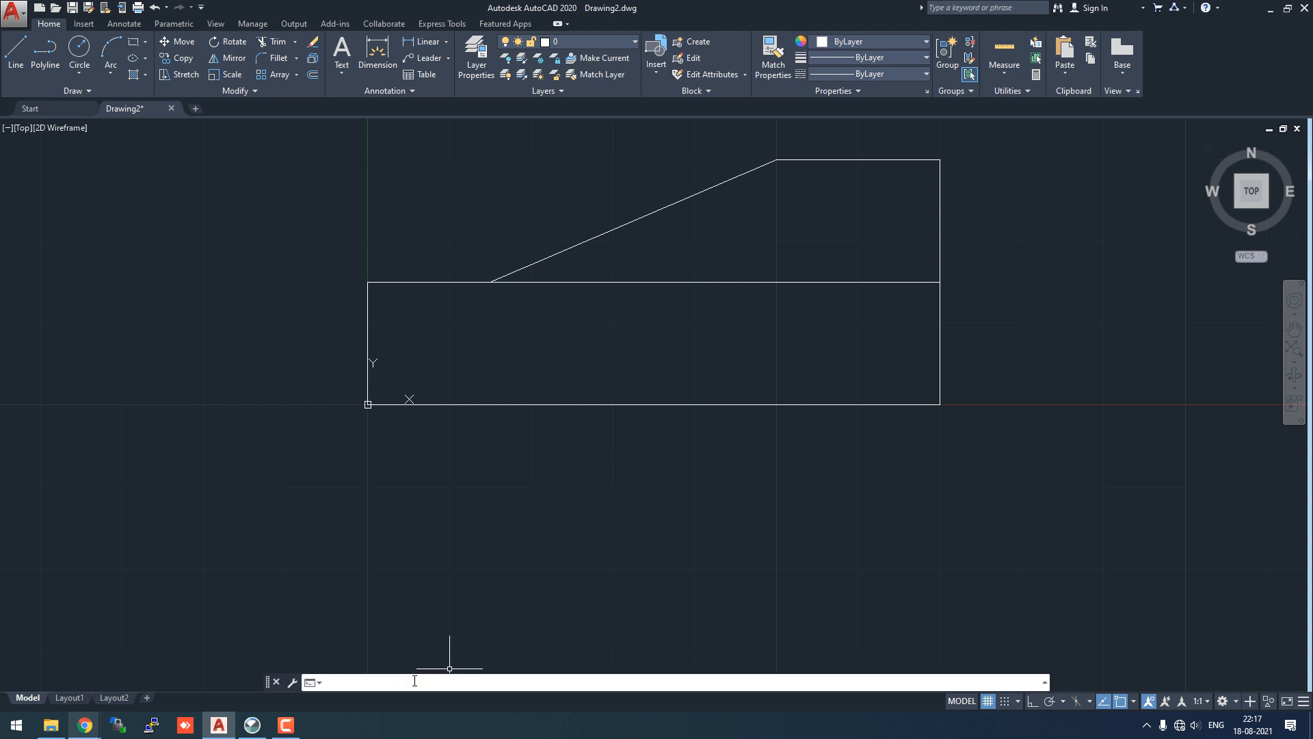
- Create a closed boundary polyline around the lower rectangle using BO
{"action": "type", "text": "BO"}
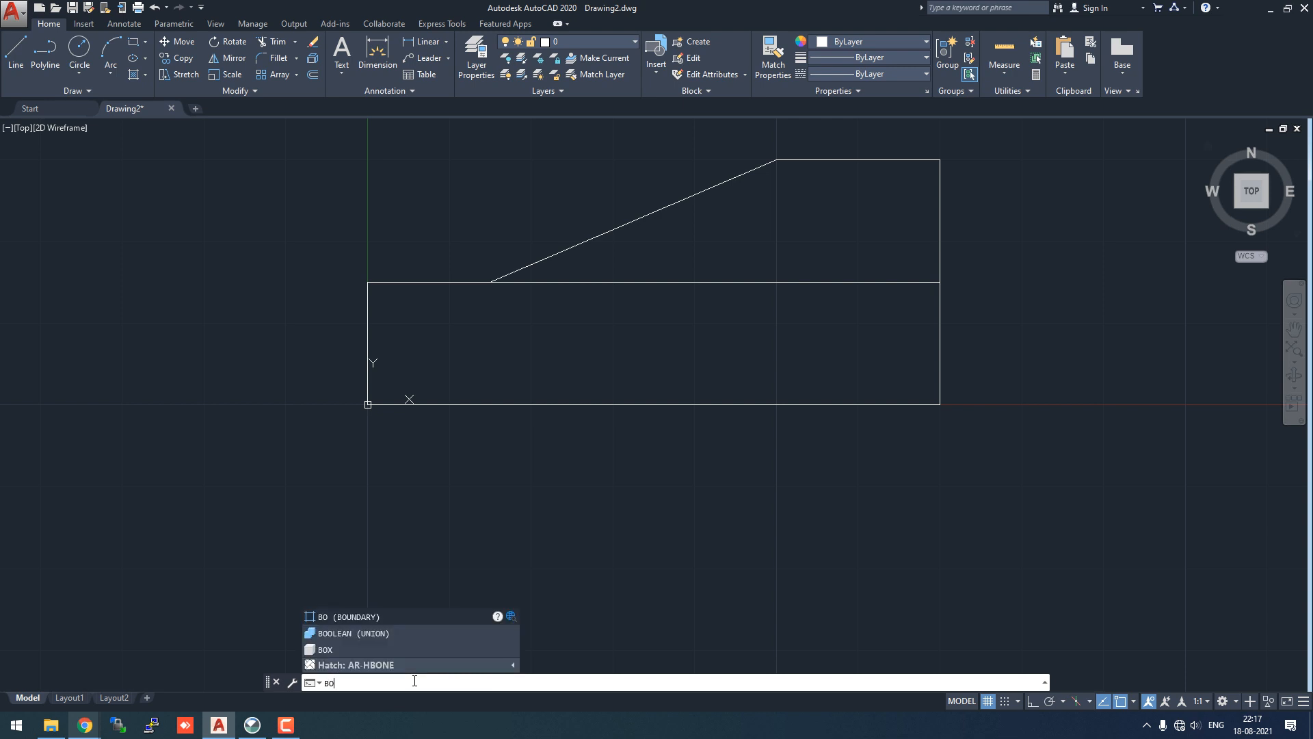
{"action": "left_click", "coordinate": [395, 615]}
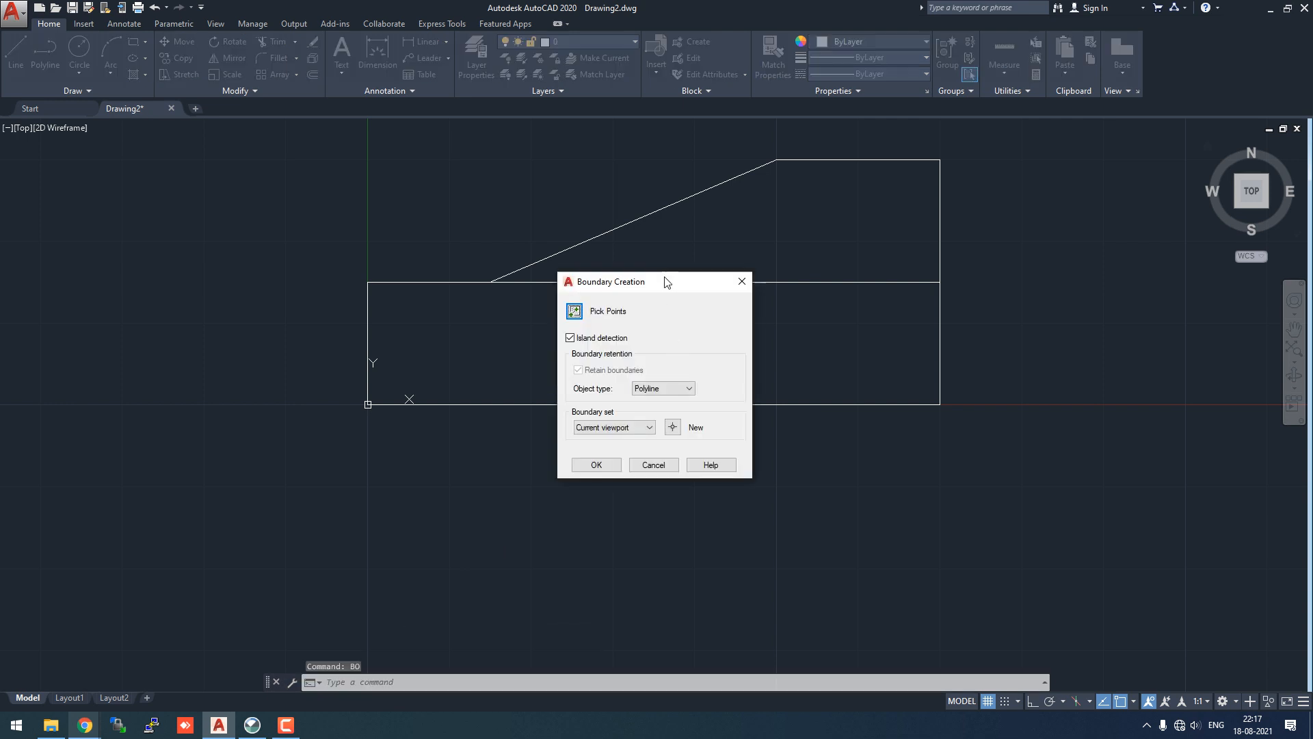
{"action": "left_click_drag", "start_coordinate": [670, 283], "coordinate": [1008, 282]}
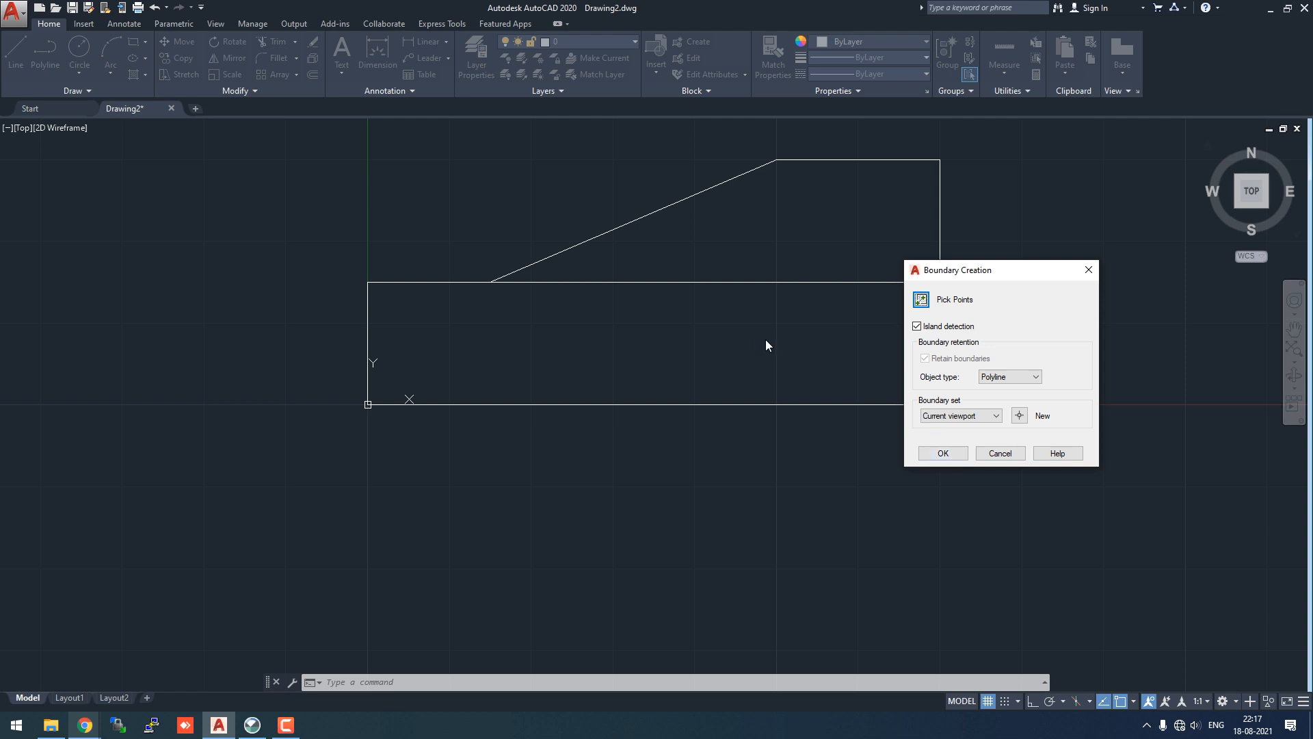
{"action": "left_click", "coordinate": [934, 455]}
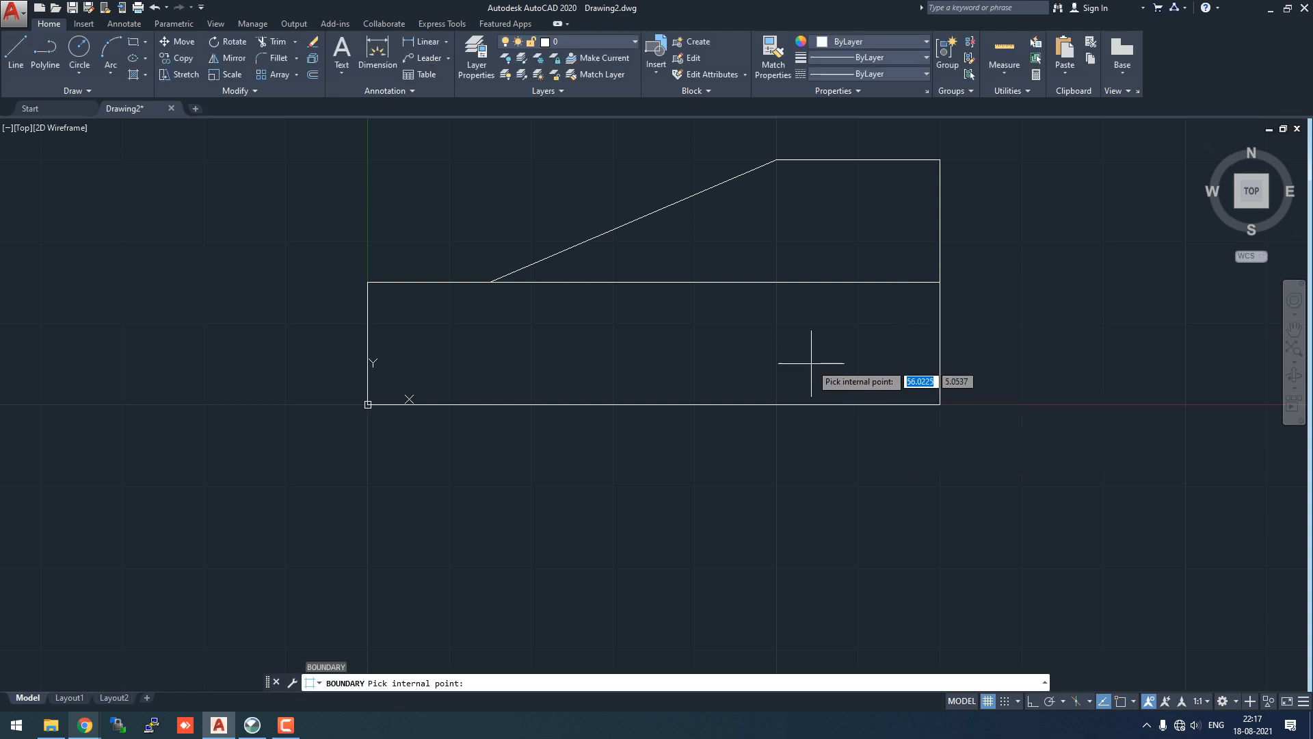
{"action": "left_click", "coordinate": [660, 345]}
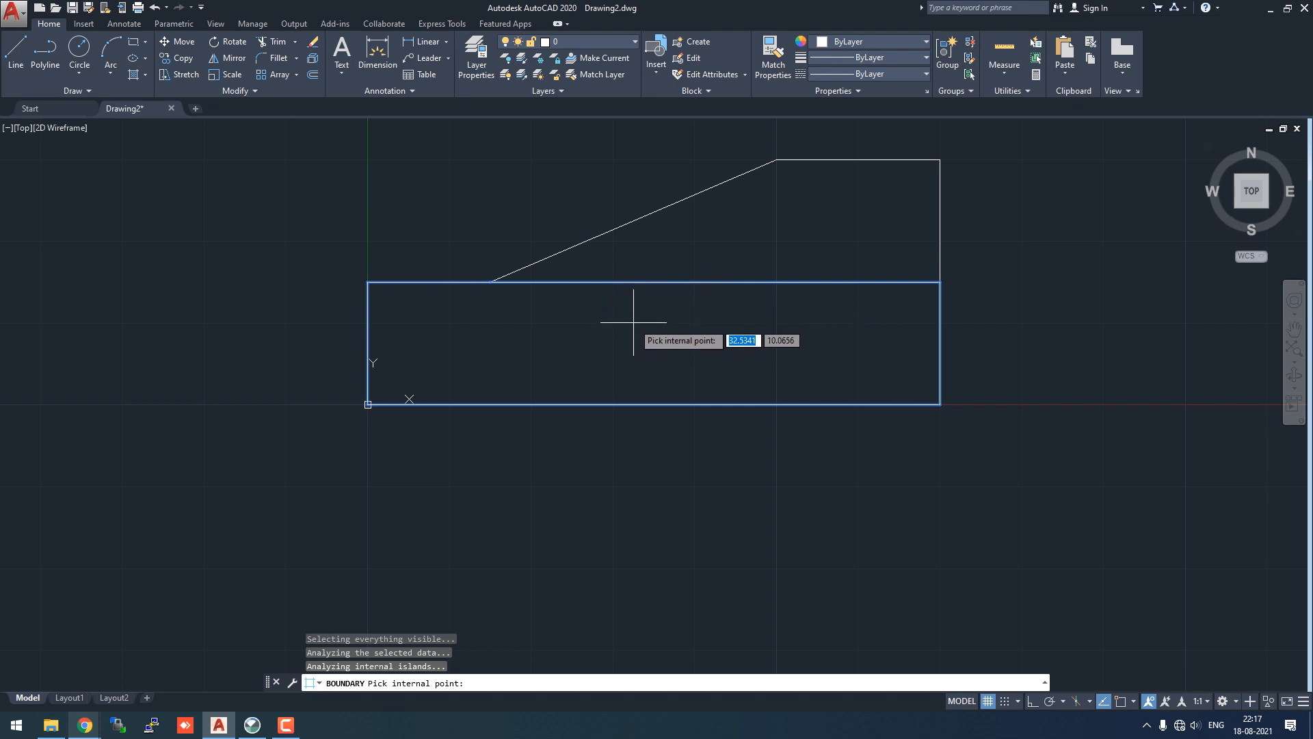
{"action": "key", "text": "Return"}
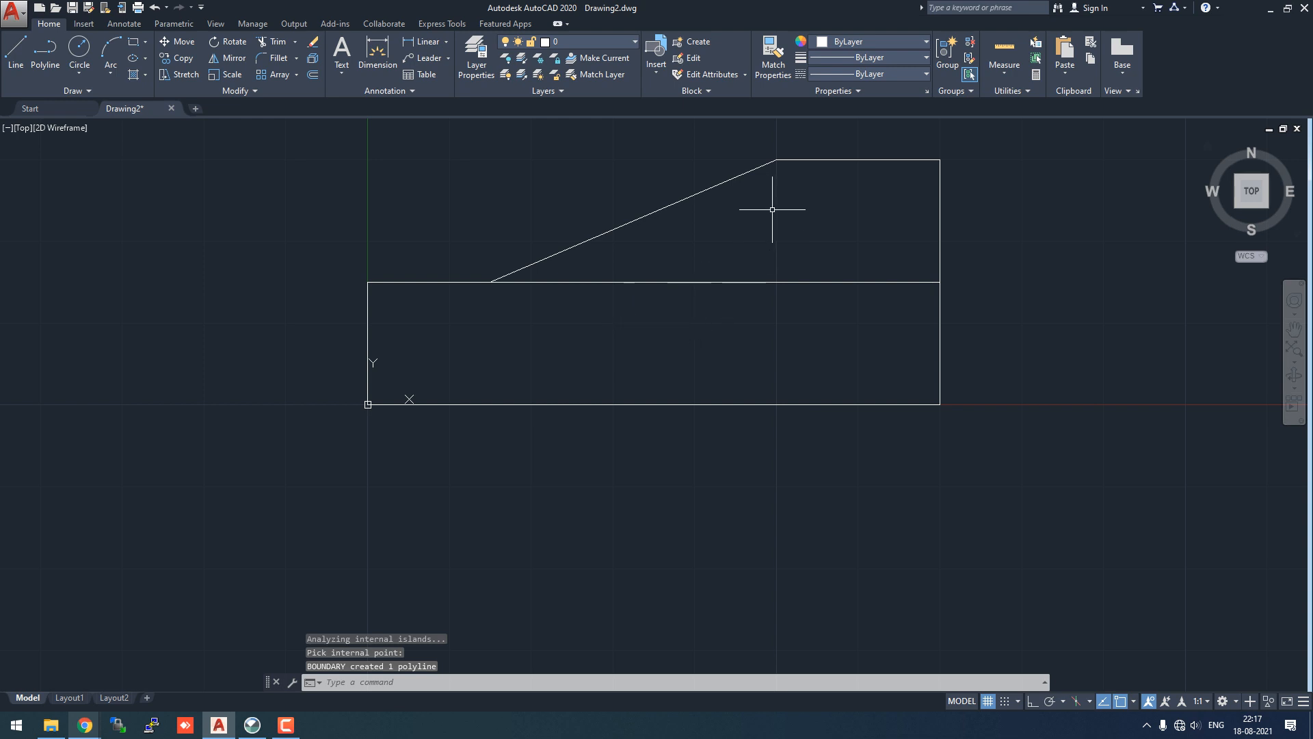
- Create a second boundary polyline around the upper sloped region
{"action": "left_click", "coordinate": [385, 682]}
{"action": "type", "text": "BO"}
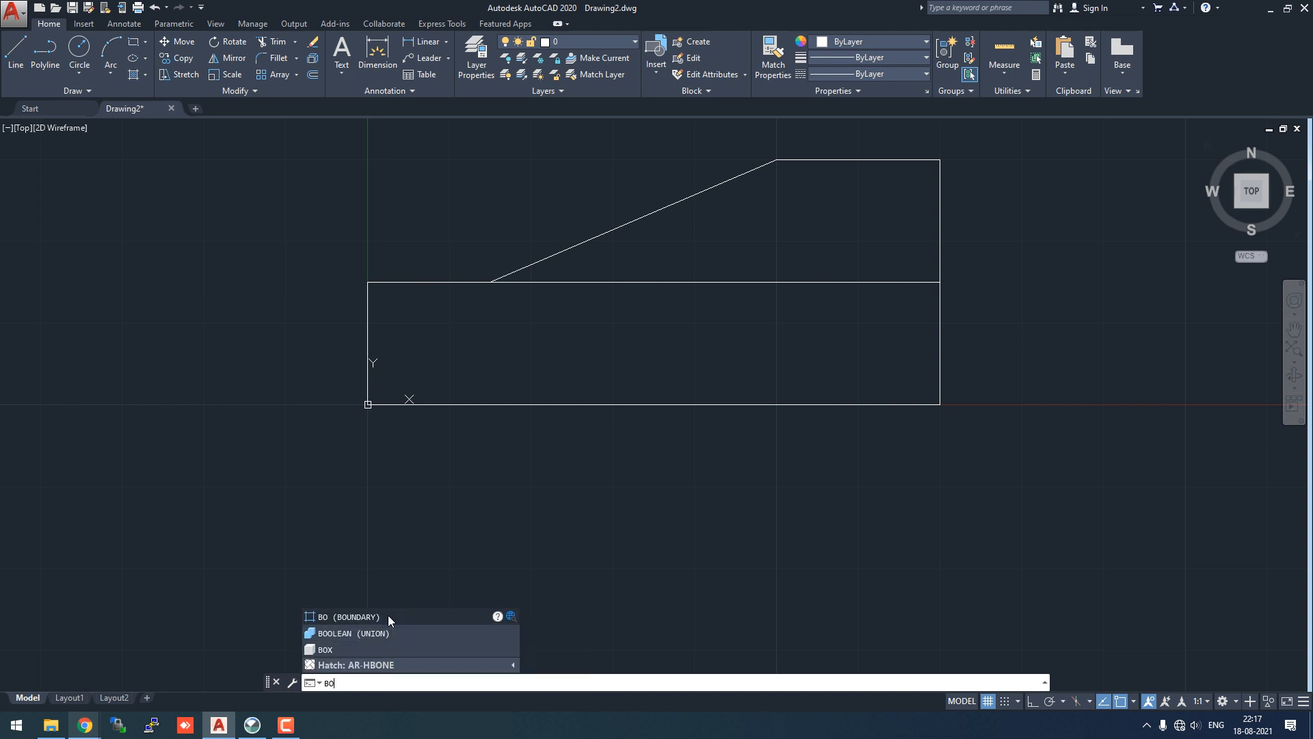
{"action": "key", "text": "Return"}
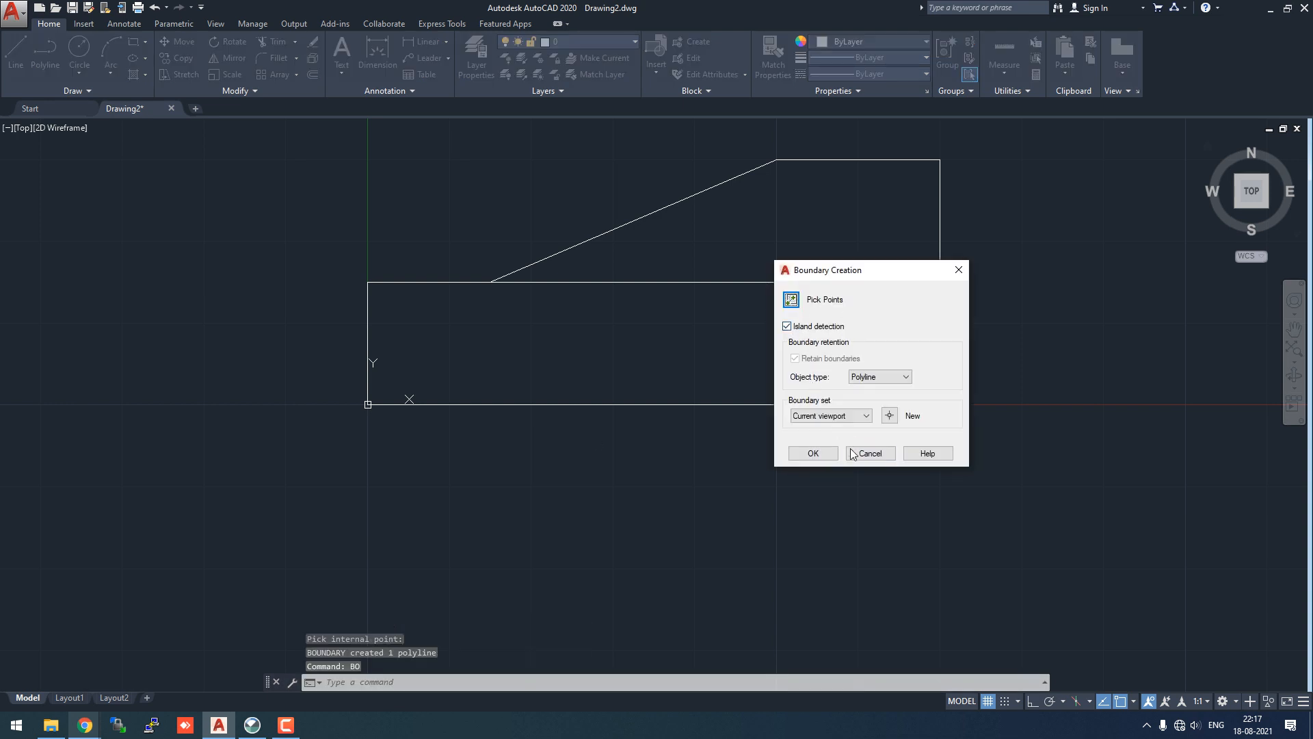
{"action": "left_click", "coordinate": [824, 452]}
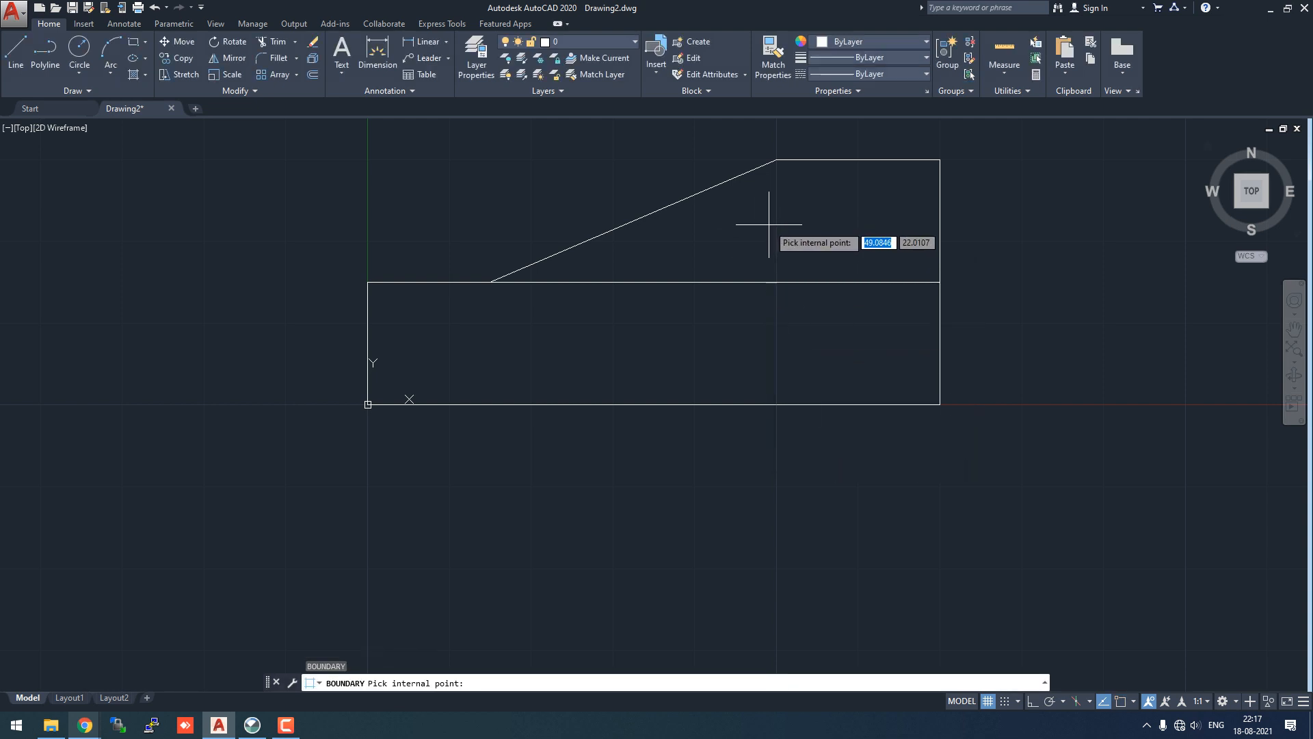
{"action": "left_click", "coordinate": [768, 225]}
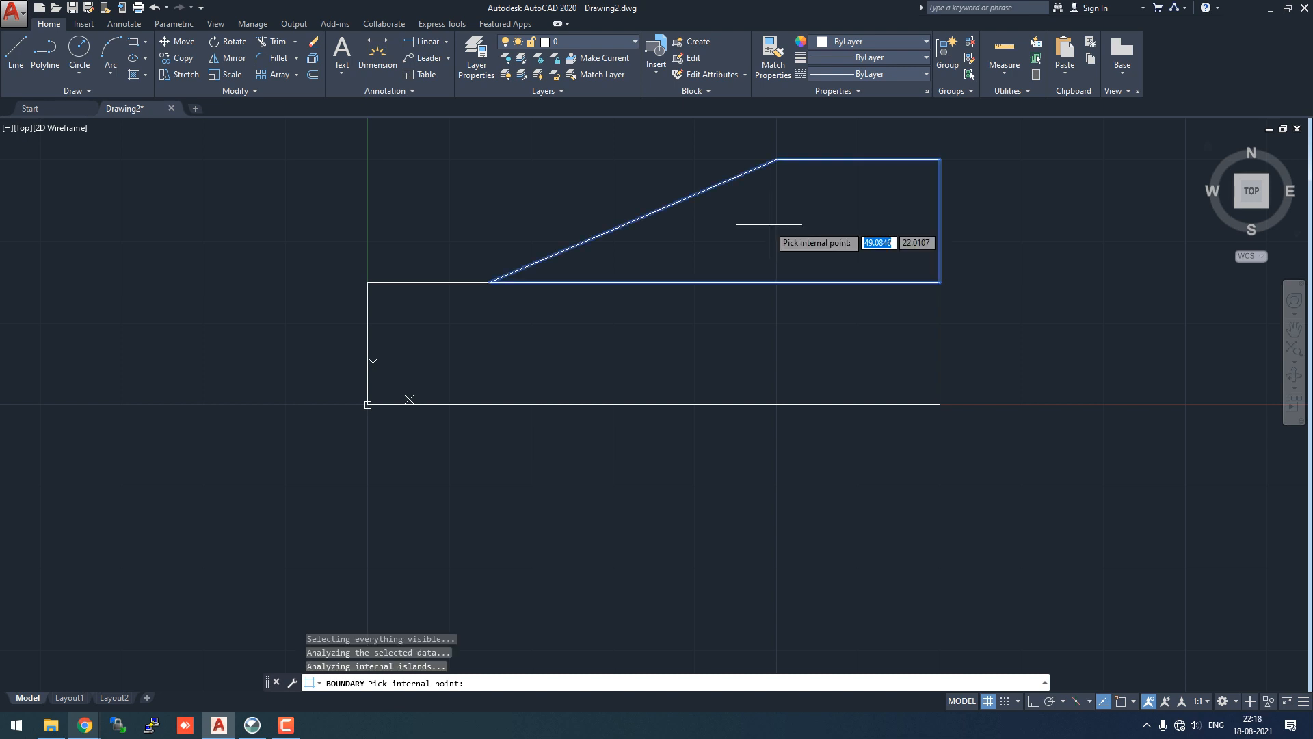
{"action": "key", "text": "Return"}
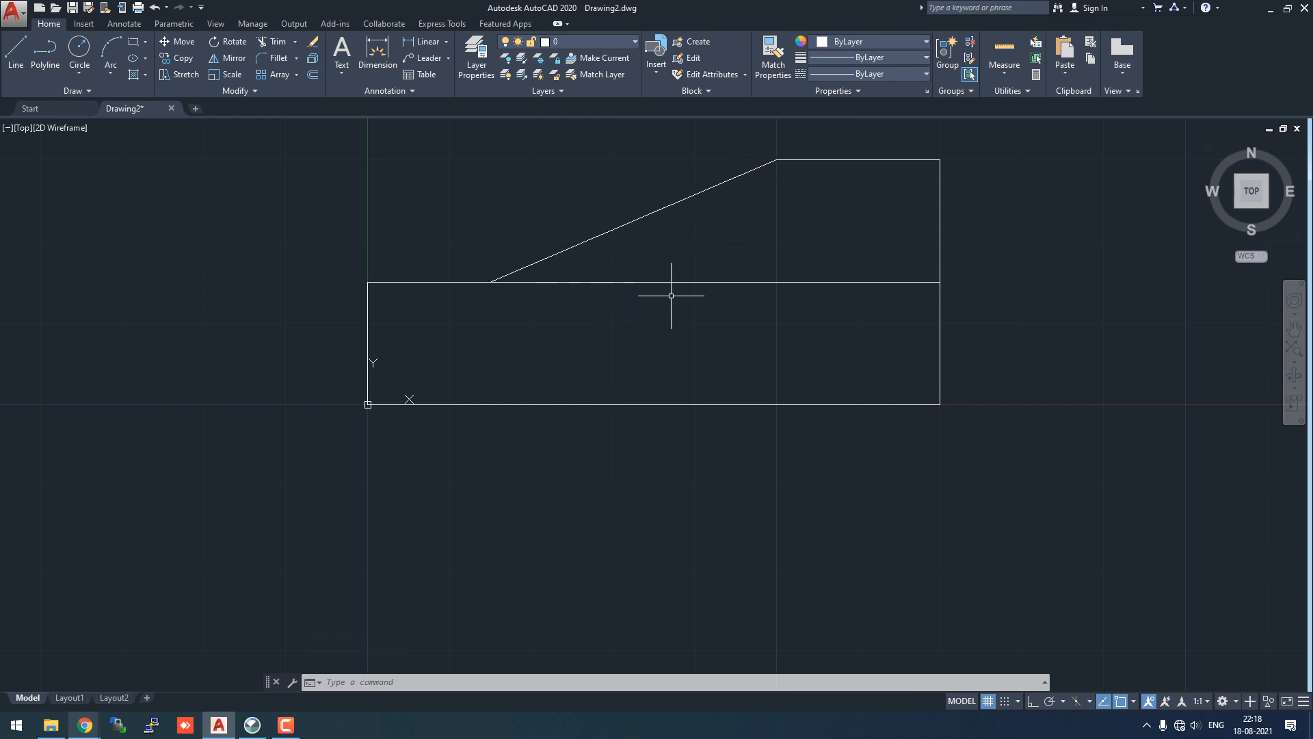
- Save the drawing as test.dxf in AutoCAD 2013/LT2013 DXF format
{"action": "left_click", "coordinate": [21, 18]}
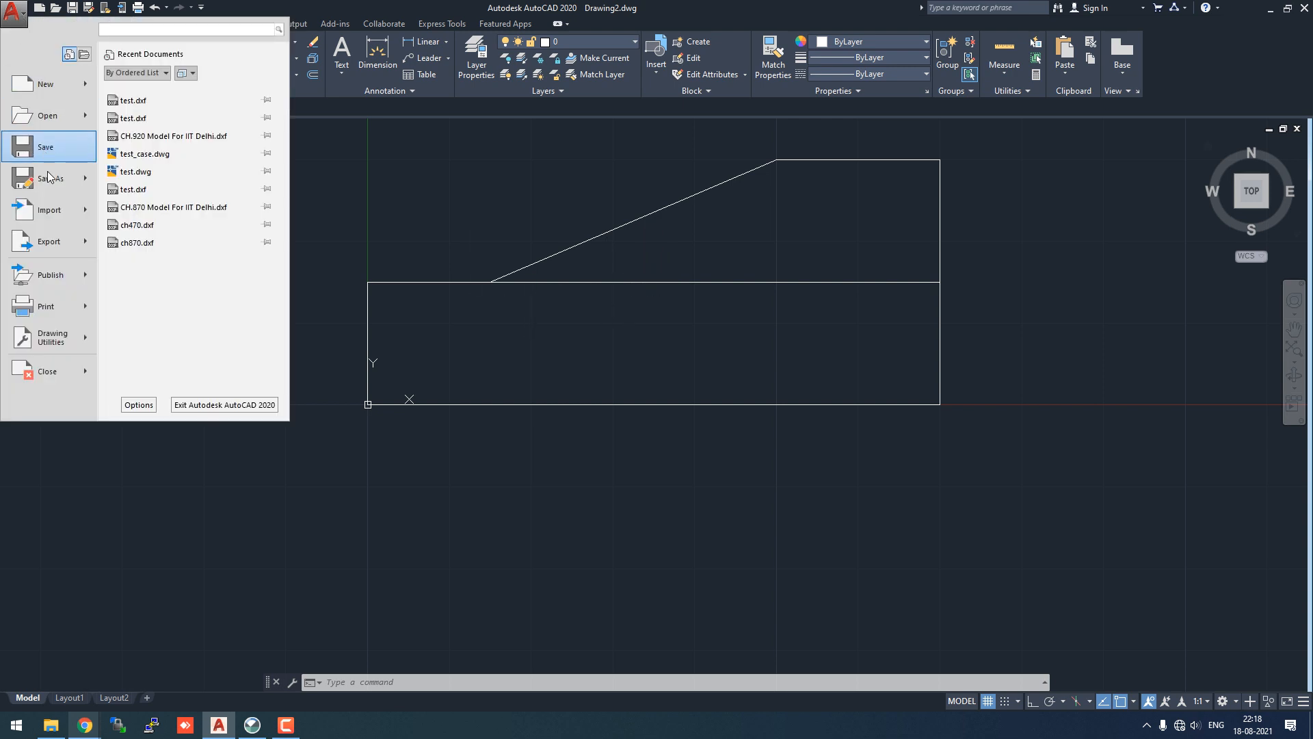
{"action": "left_click", "coordinate": [48, 178]}
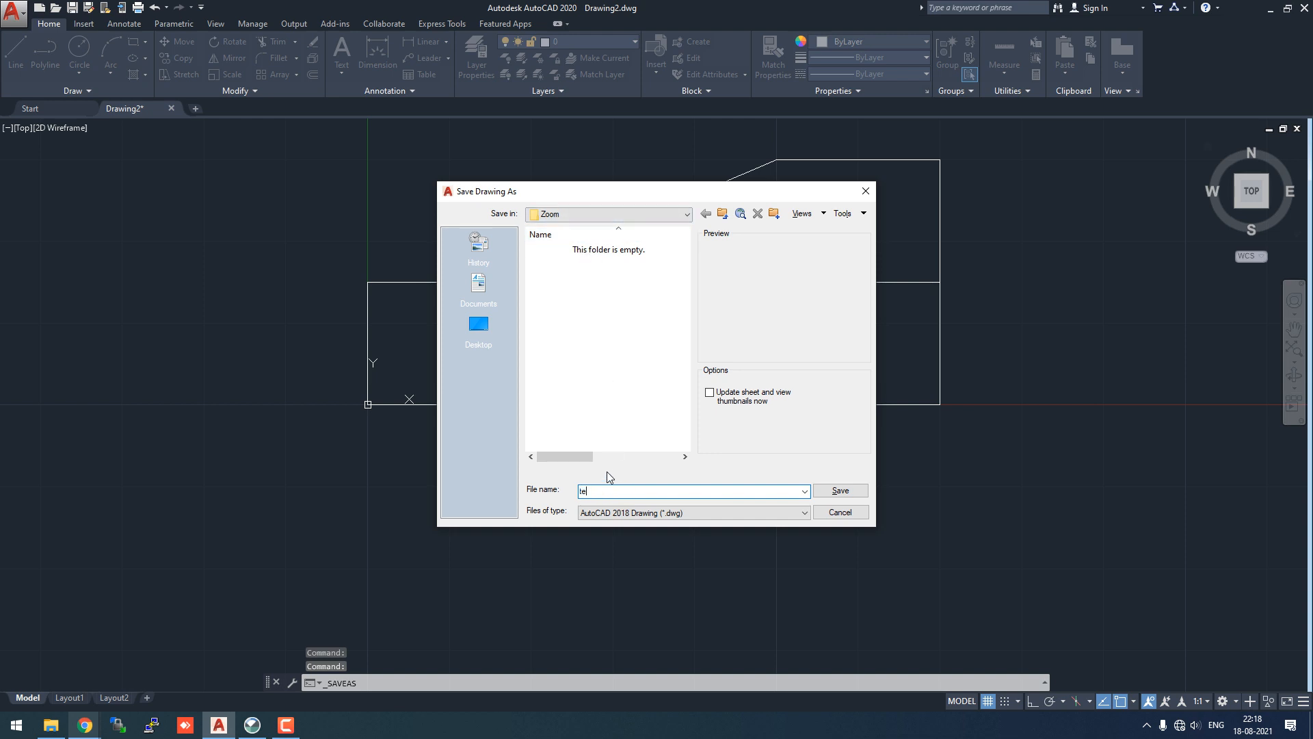
{"action": "left_click", "coordinate": [703, 512]}
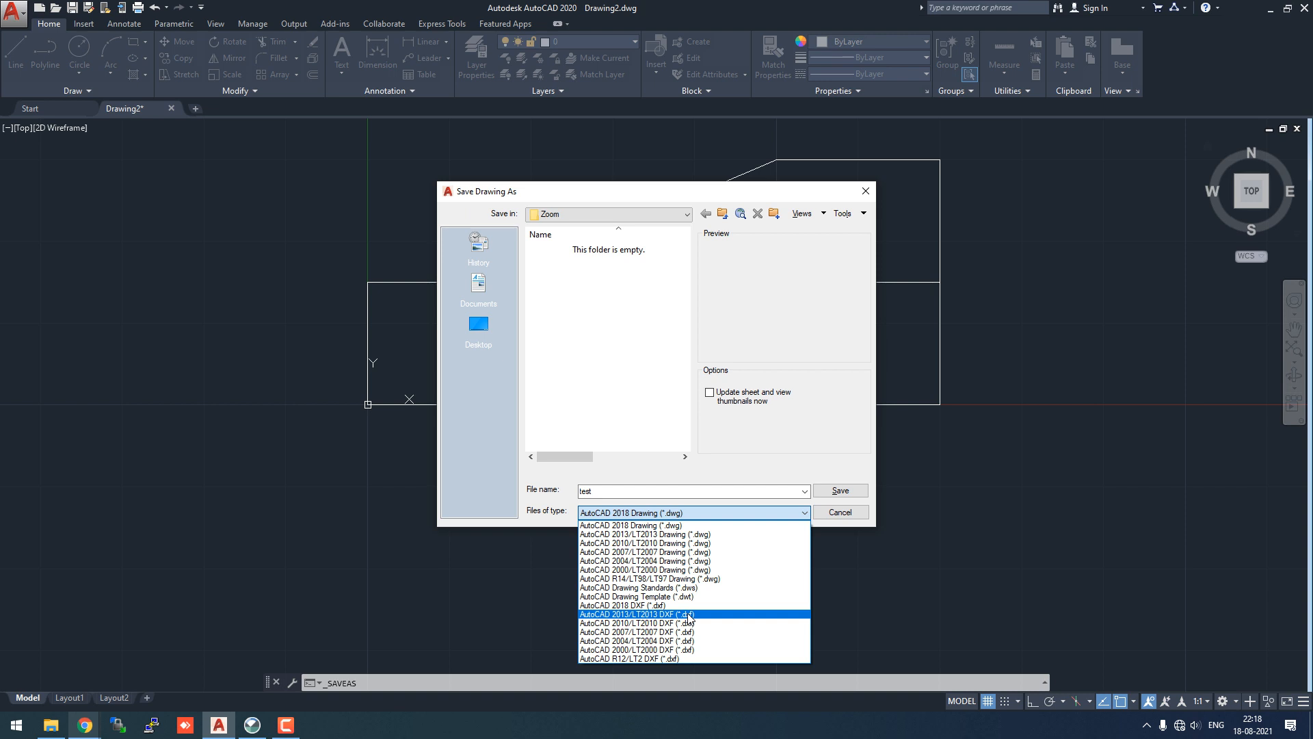
{"action": "left_click", "coordinate": [688, 615]}
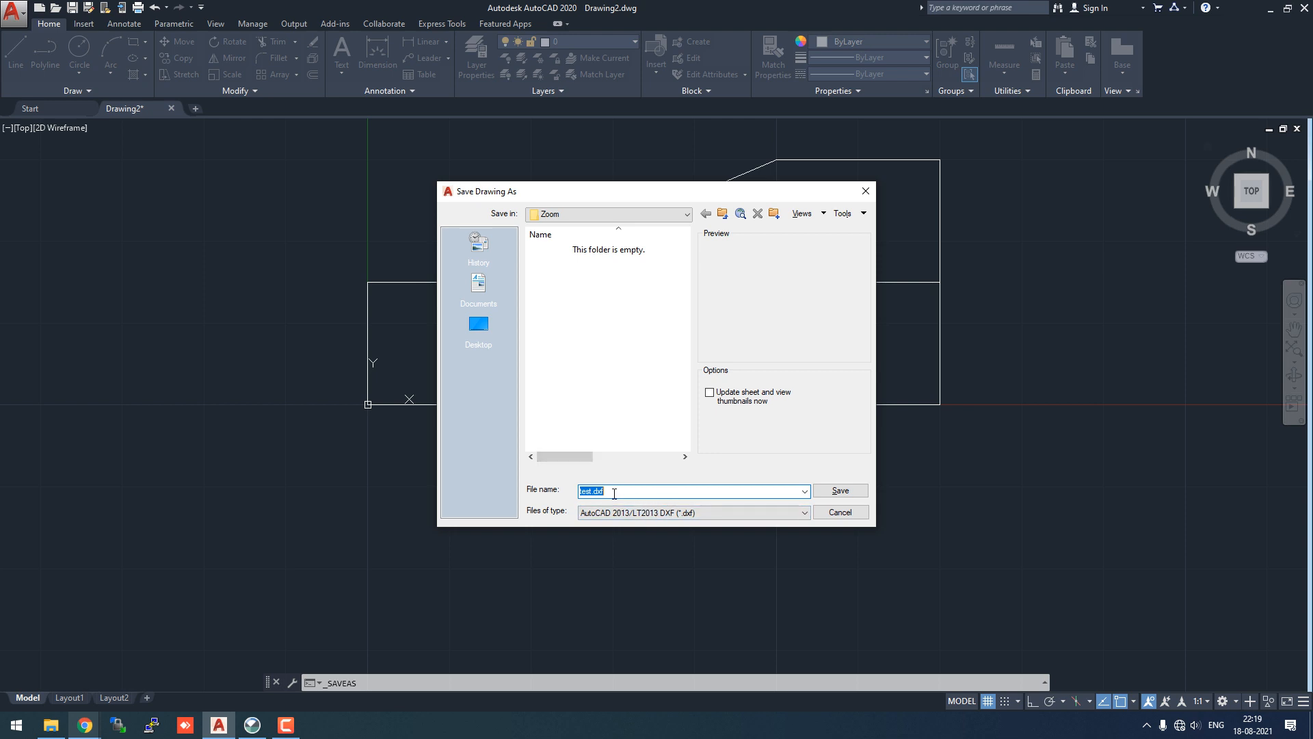
{"action": "left_click", "coordinate": [614, 492]}
{"action": "left_click", "coordinate": [845, 490]}
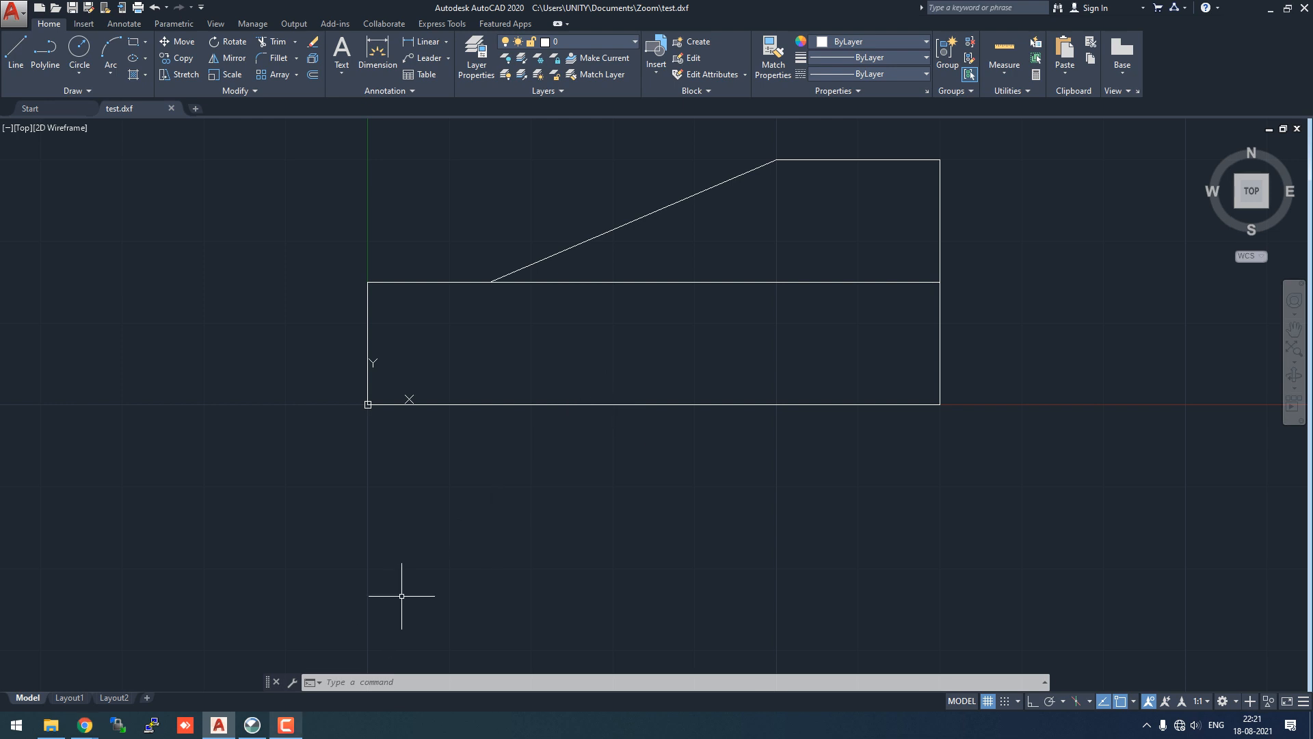
- Switch to GeoStudio and create a new SLOPE/W analysis project
{"action": "left_click", "coordinate": [253, 729]}
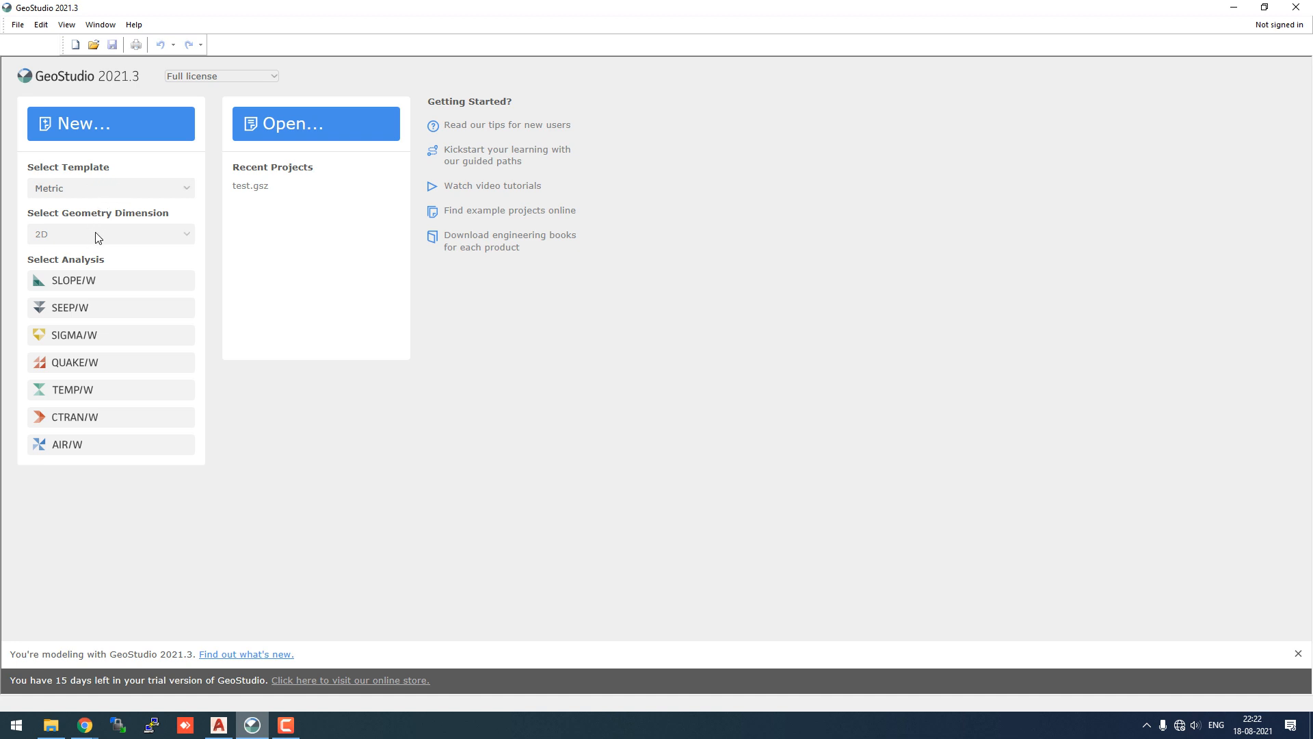
{"action": "left_click", "coordinate": [180, 274]}
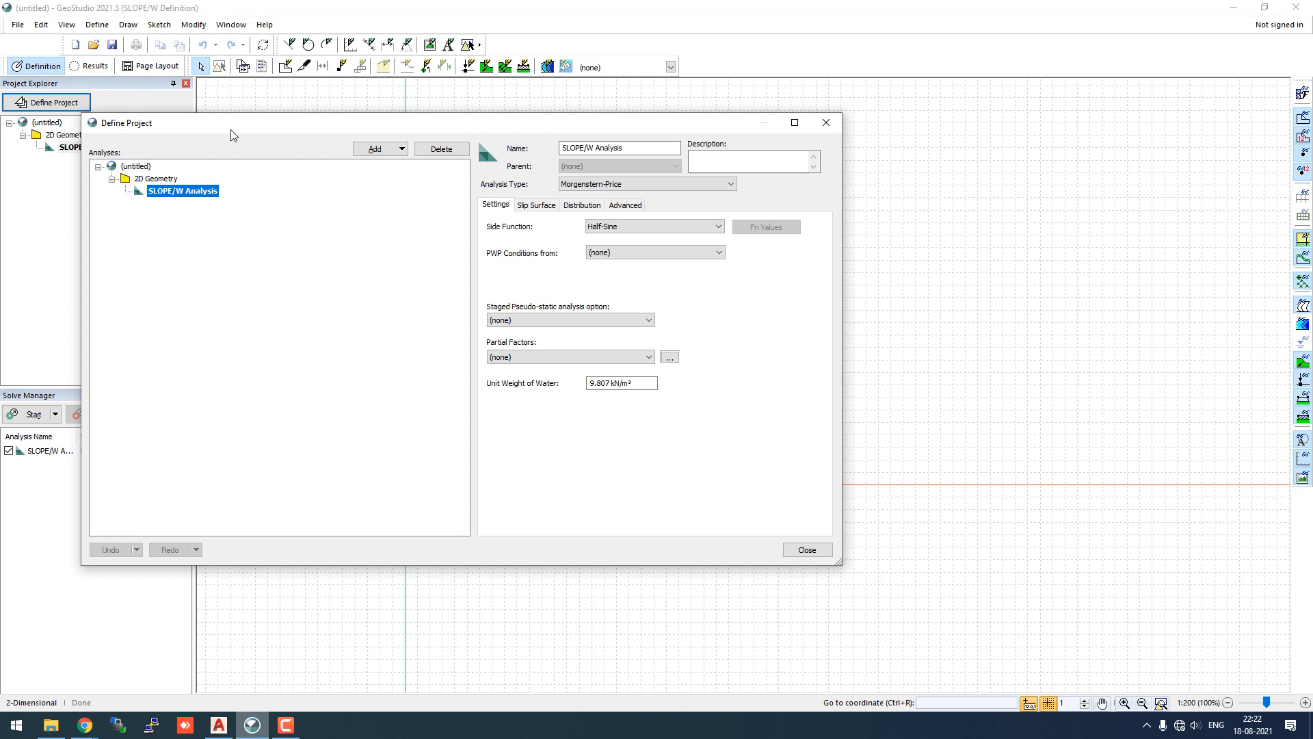
- Set pore-water pressure from Piezometric Line and staged pseudo-static to Effective Stress Strengths
{"action": "left_click_drag", "start_coordinate": [236, 130], "coordinate": [326, 102]}
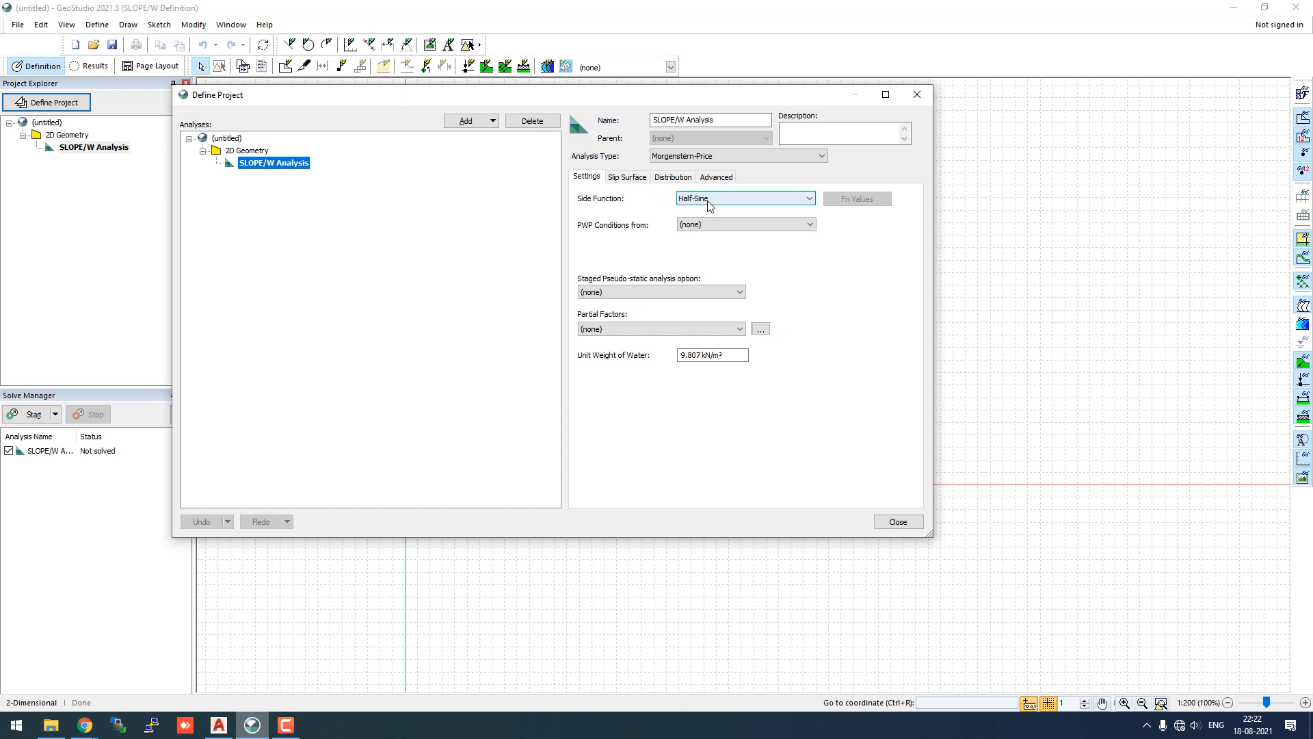
{"action": "left_click", "coordinate": [702, 229]}
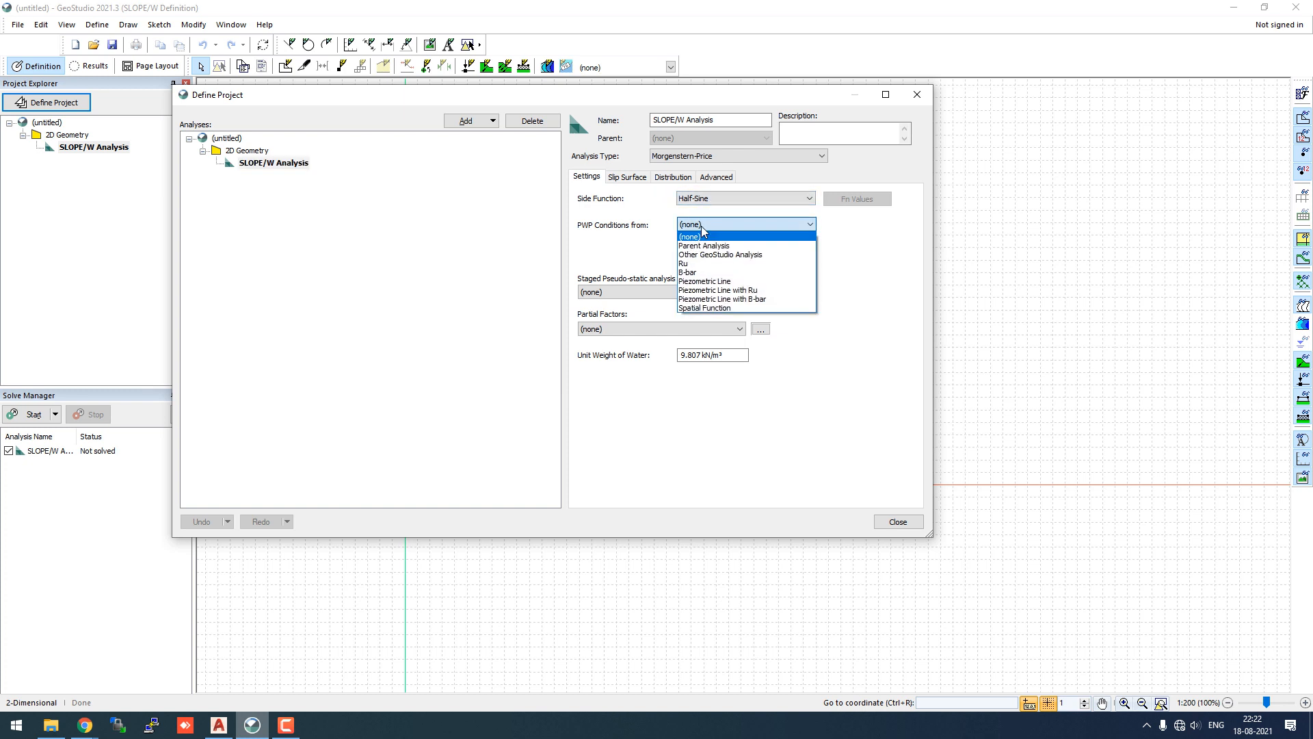
{"action": "left_click", "coordinate": [708, 281]}
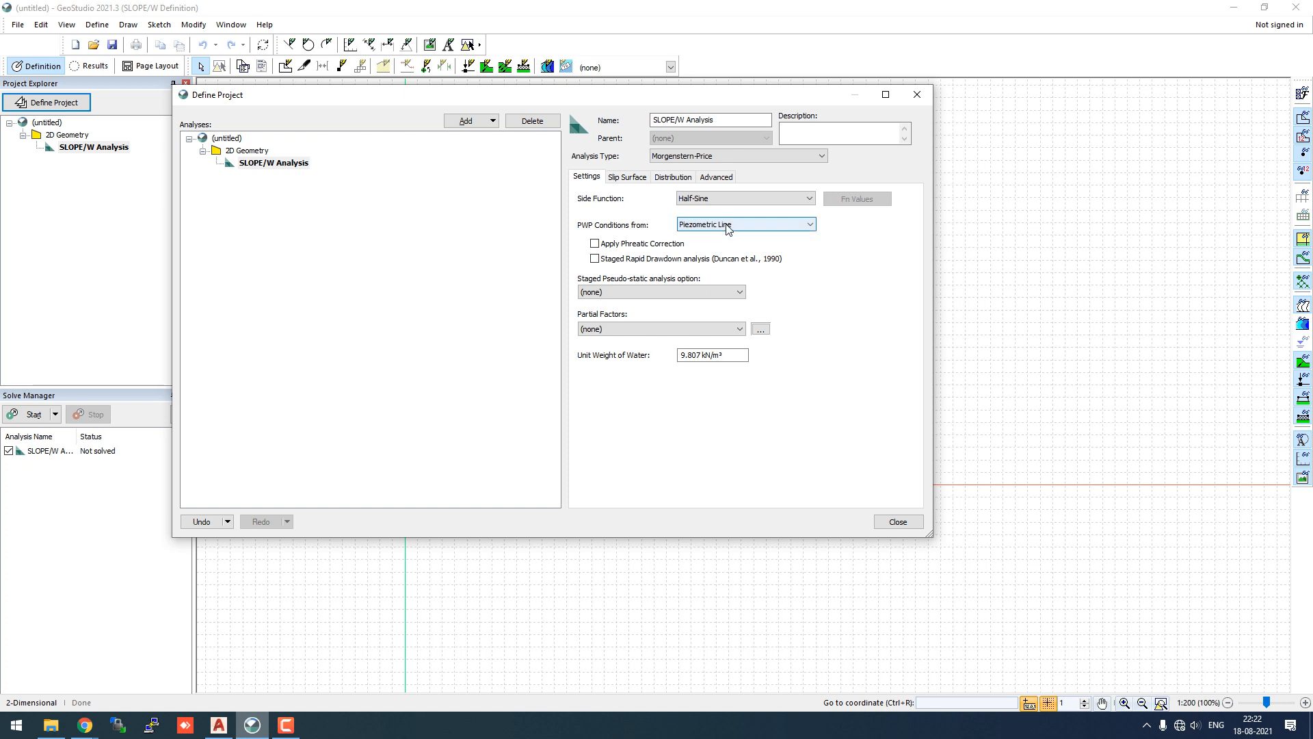
{"action": "left_click", "coordinate": [711, 225]}
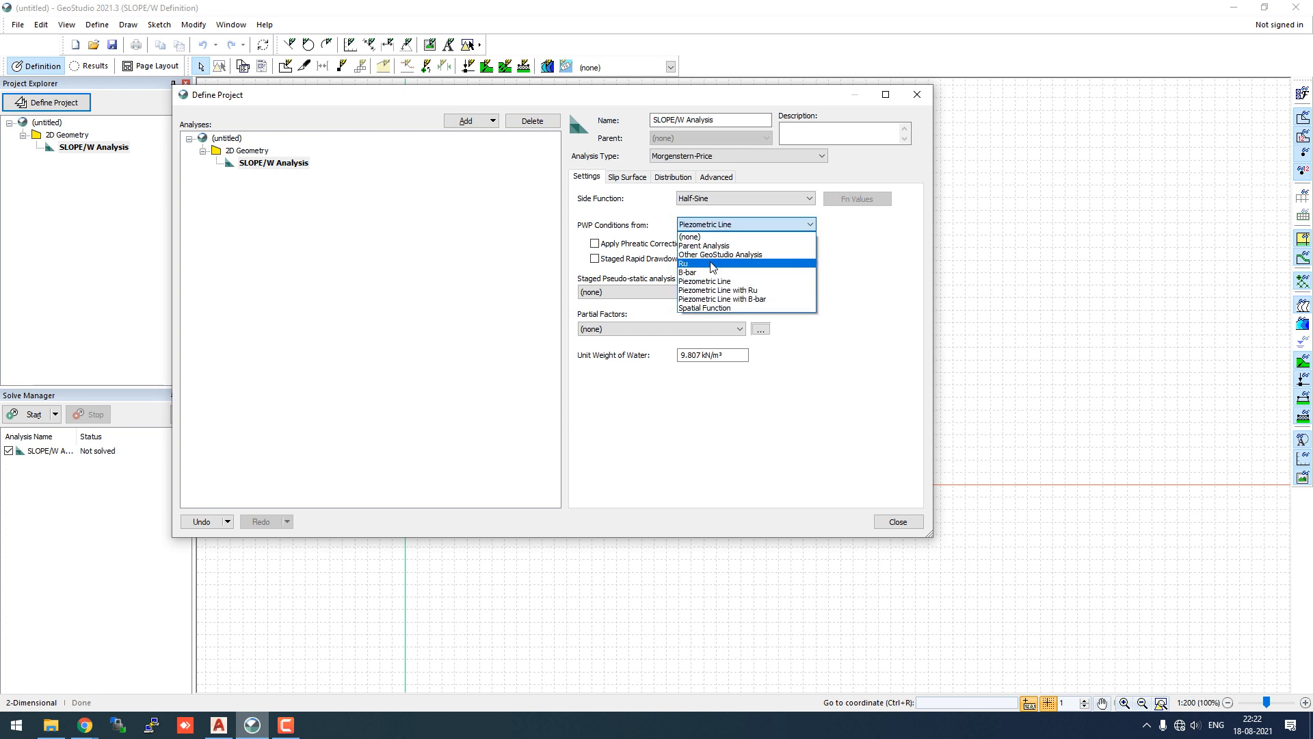
{"action": "left_click", "coordinate": [834, 248]}
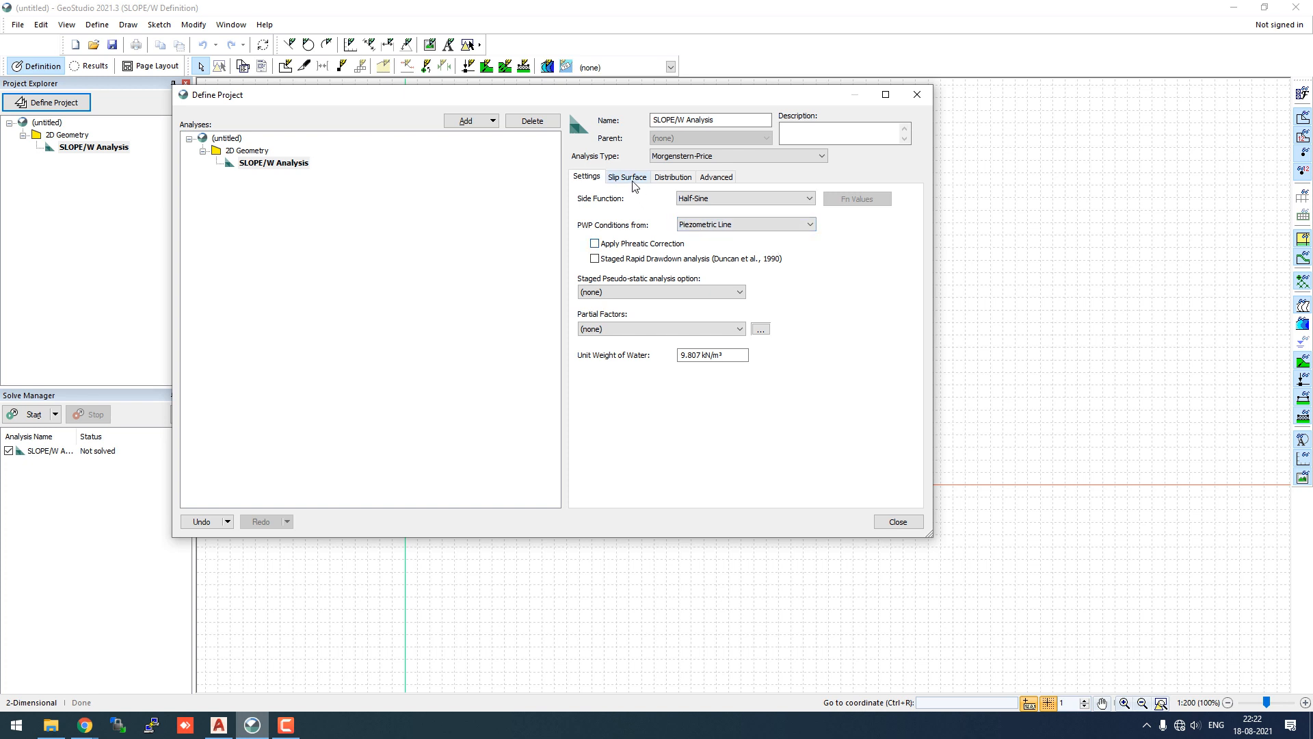
{"action": "left_click", "coordinate": [704, 296]}
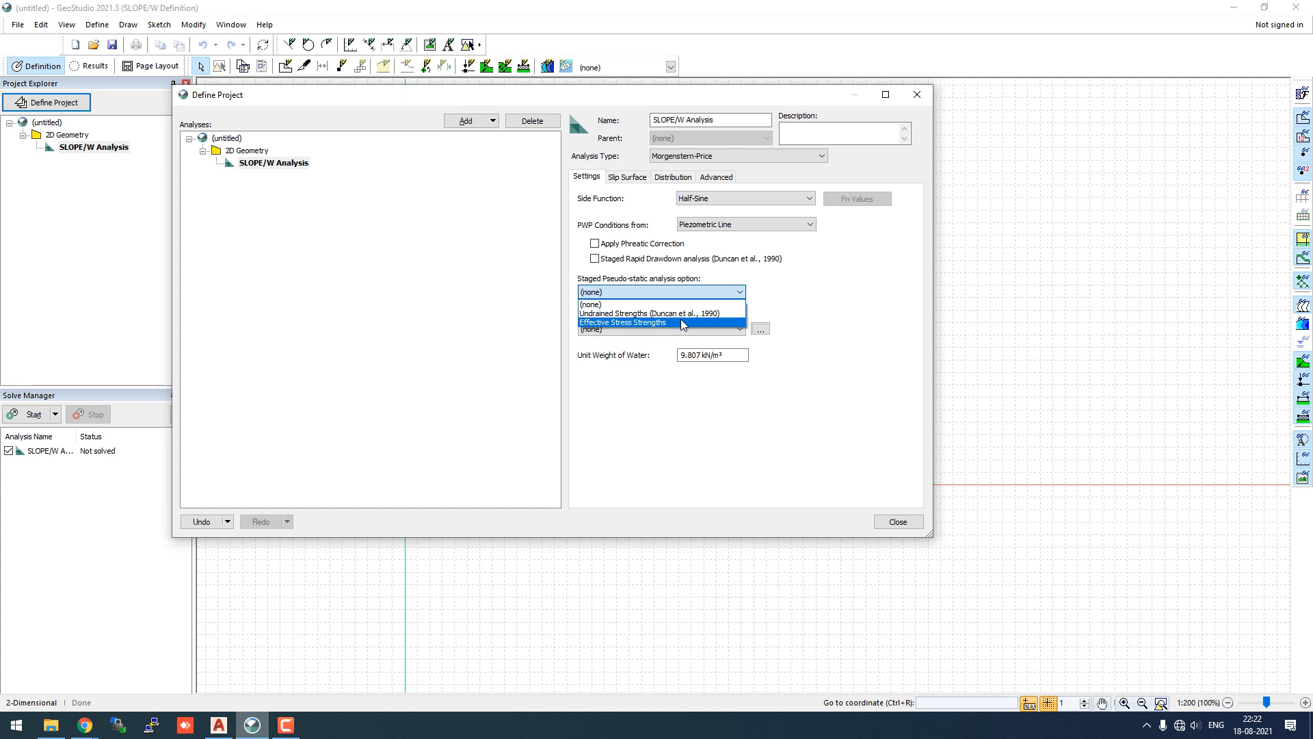
{"action": "left_click", "coordinate": [681, 312]}
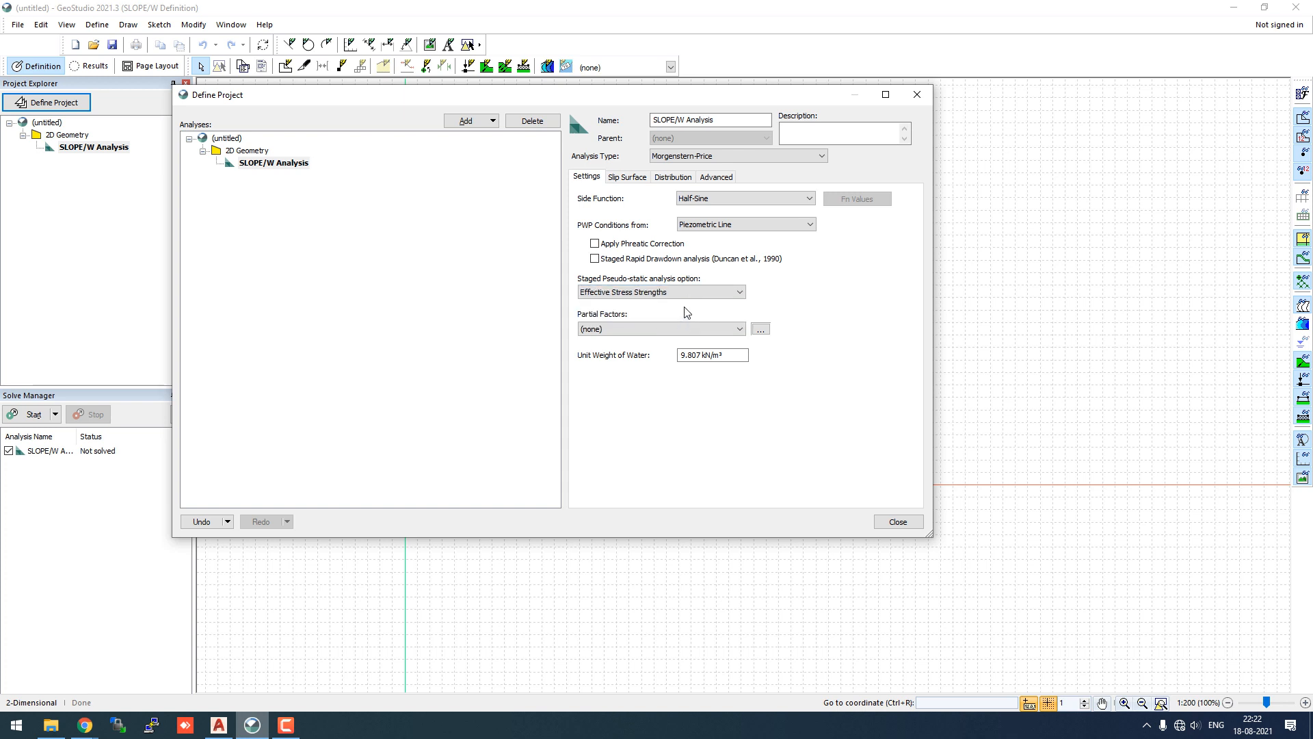
{"action": "left_click", "coordinate": [628, 178]}
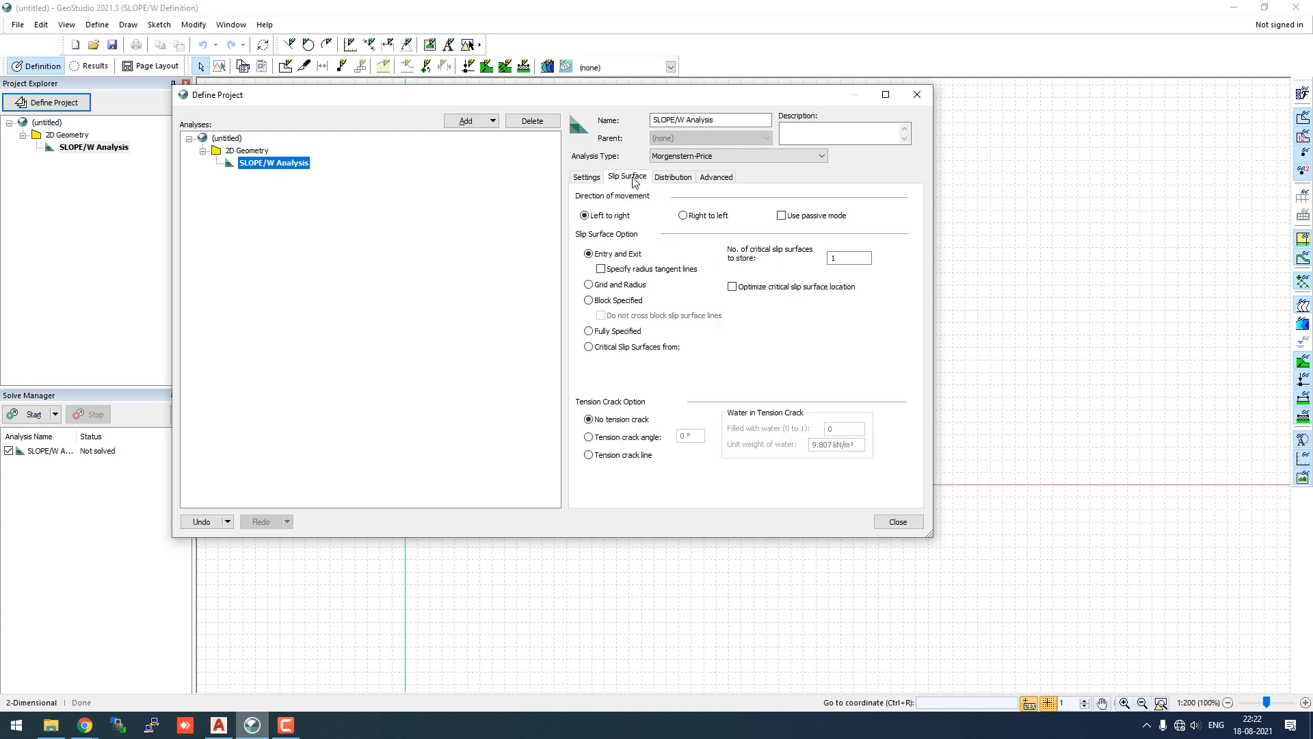
- Set slip movement to right to left and use the Grid and Radius search option
{"action": "left_click", "coordinate": [685, 216]}
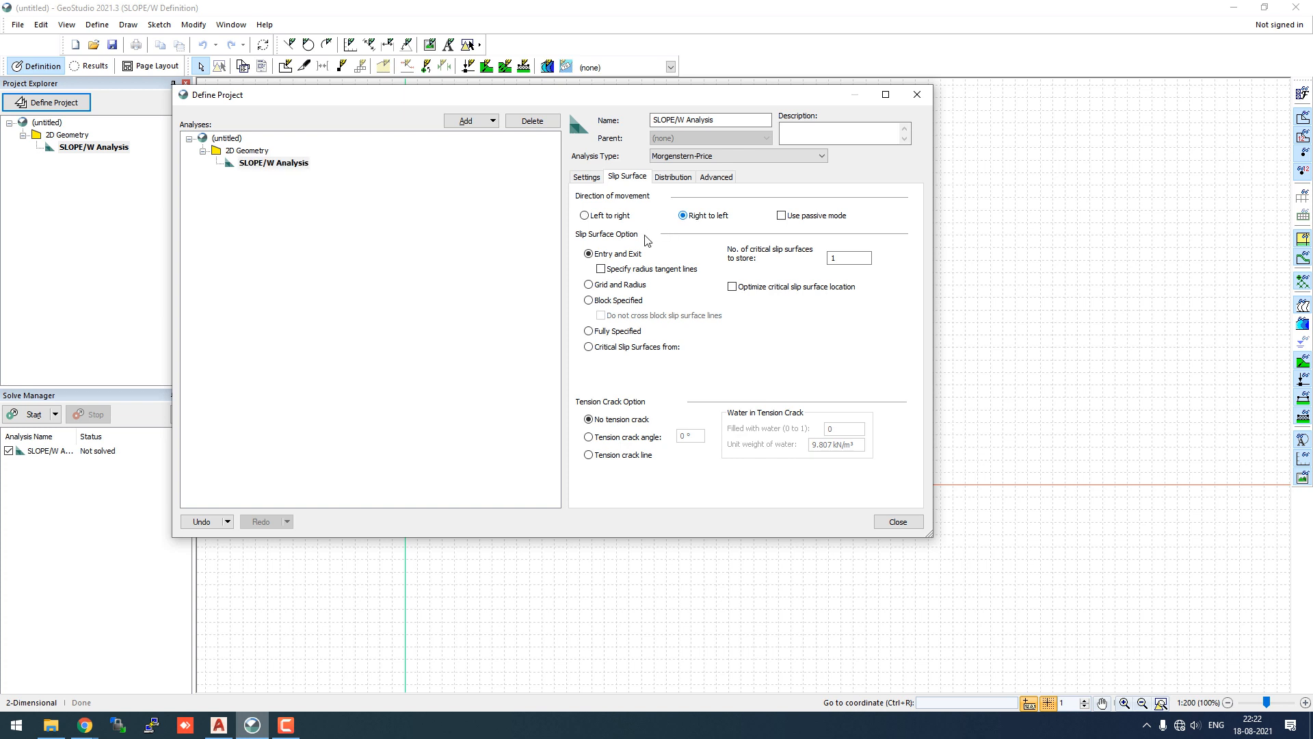
{"action": "left_click", "coordinate": [588, 286]}
- Review the distribution, advanced and slip surface settings of the analysis
{"action": "left_click", "coordinate": [676, 182]}
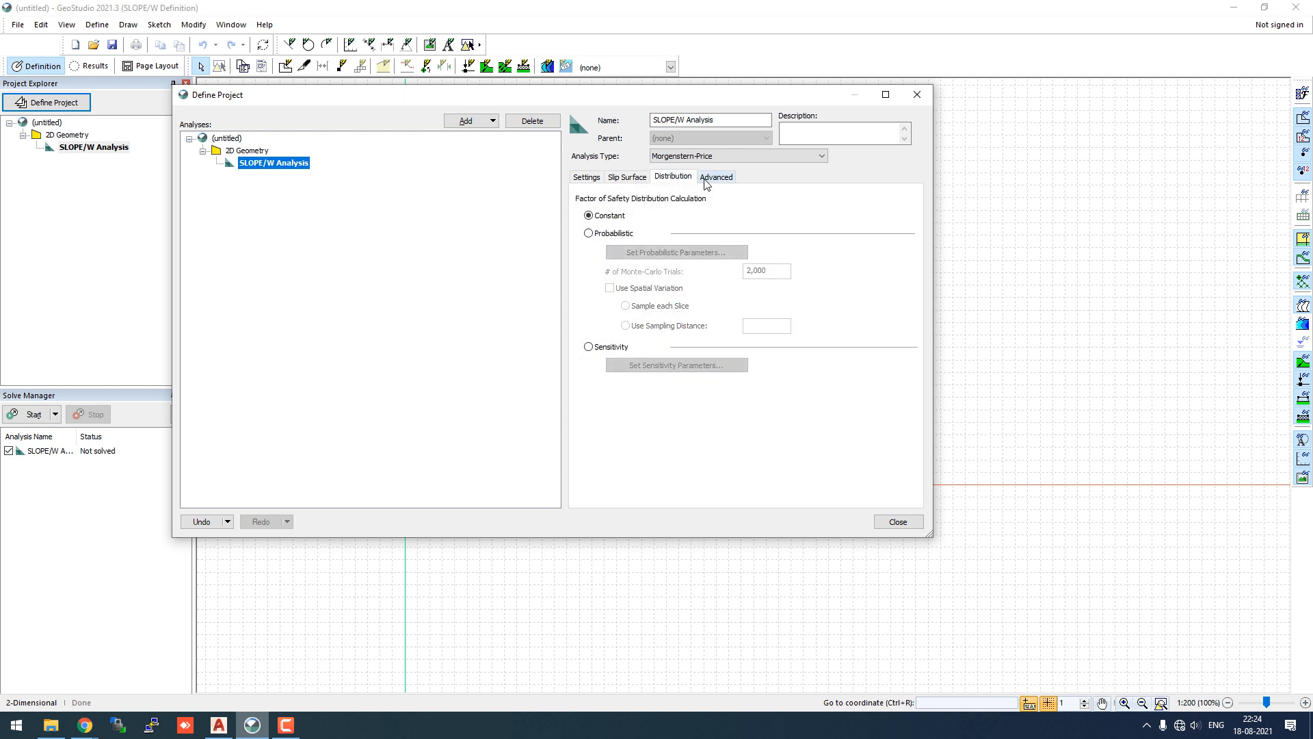
{"action": "left_click", "coordinate": [711, 181]}
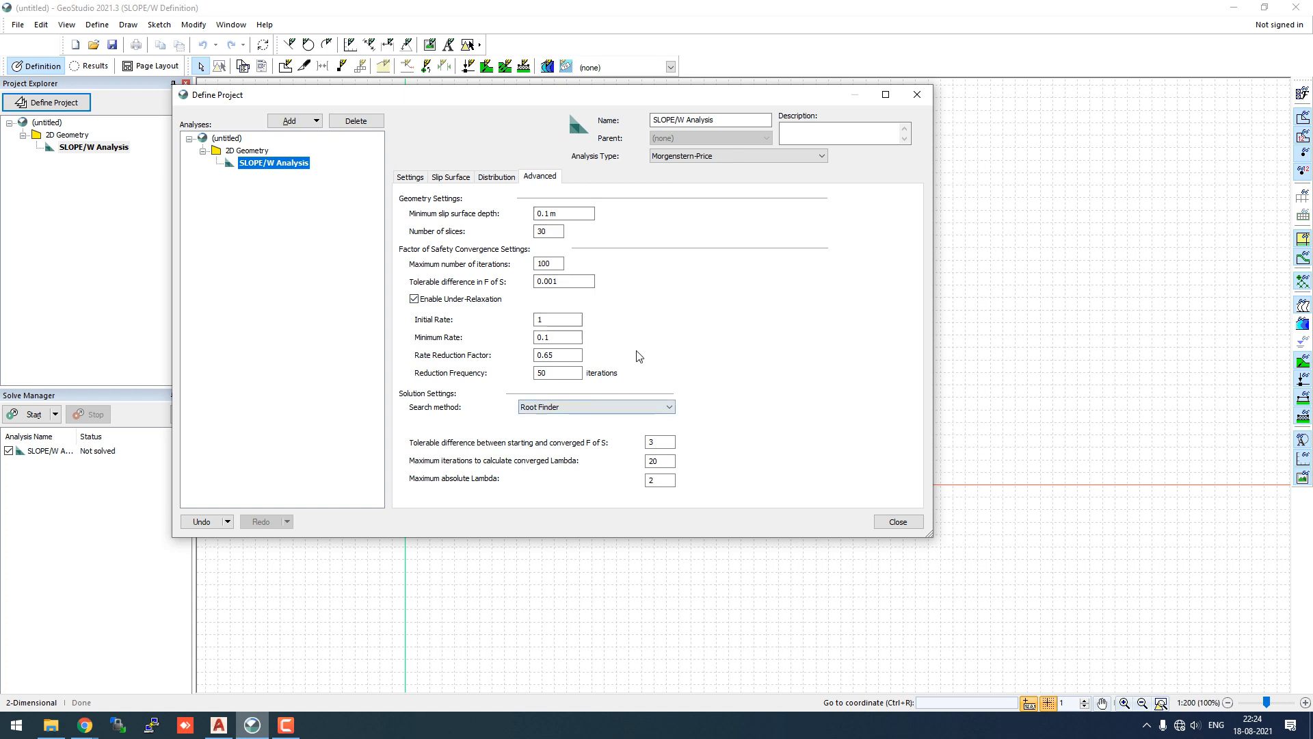
{"action": "left_click", "coordinate": [499, 178]}
{"action": "left_click", "coordinate": [468, 179]}
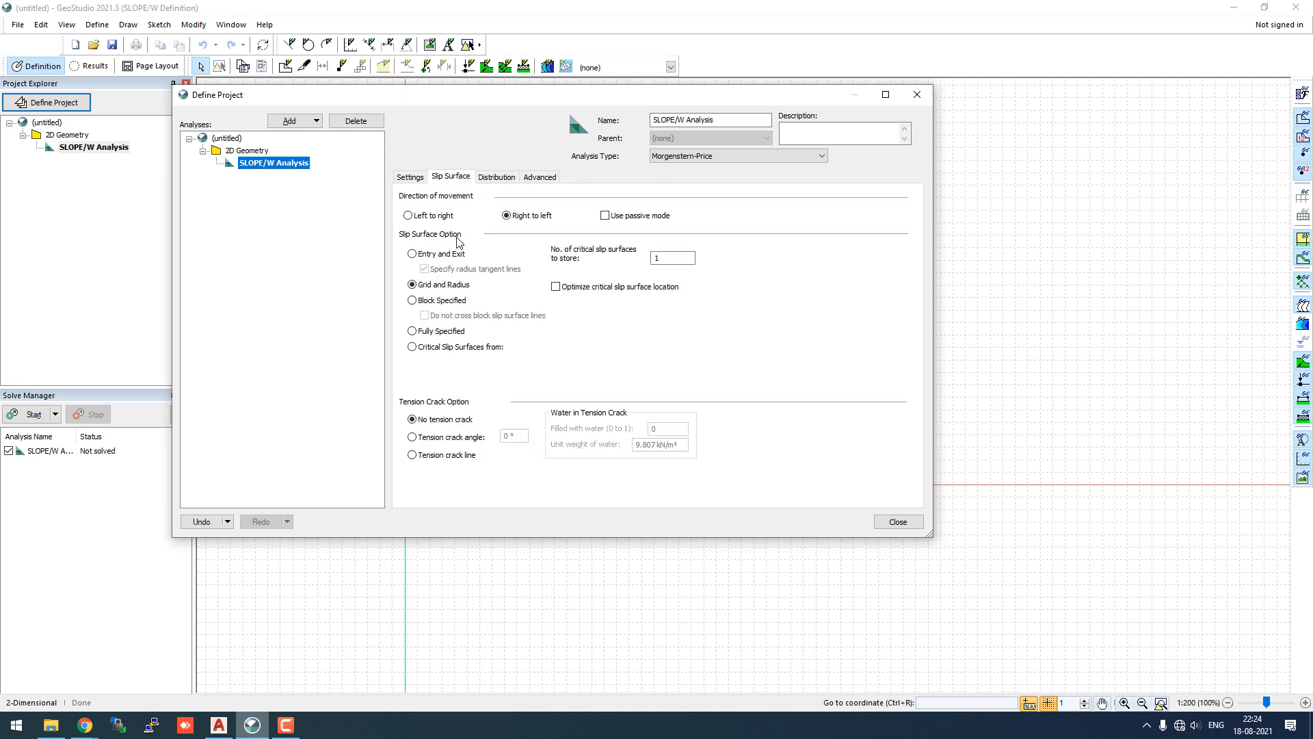
{"action": "left_click", "coordinate": [514, 216]}
{"action": "left_click", "coordinate": [411, 178]}
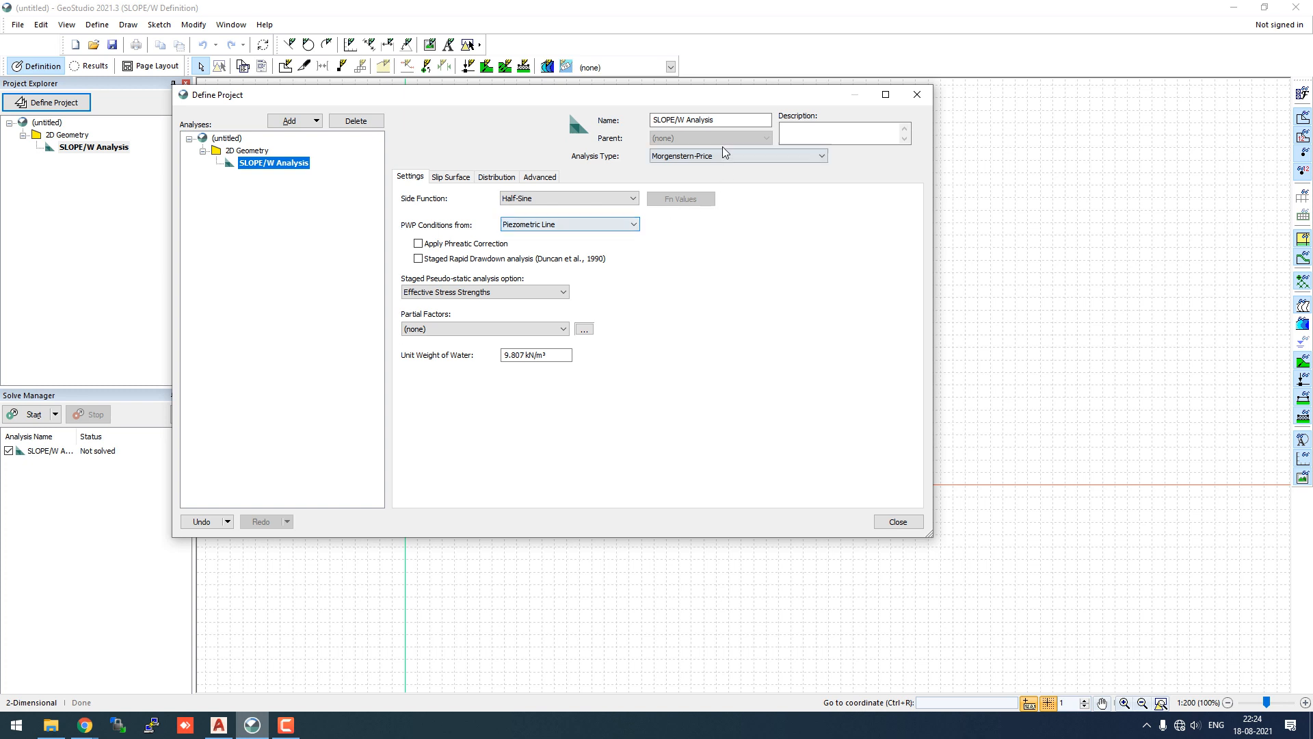
- Replace the analysis name with test1
{"action": "left_click", "coordinate": [727, 120]}
{"action": "key", "text": "ctrl+a"}
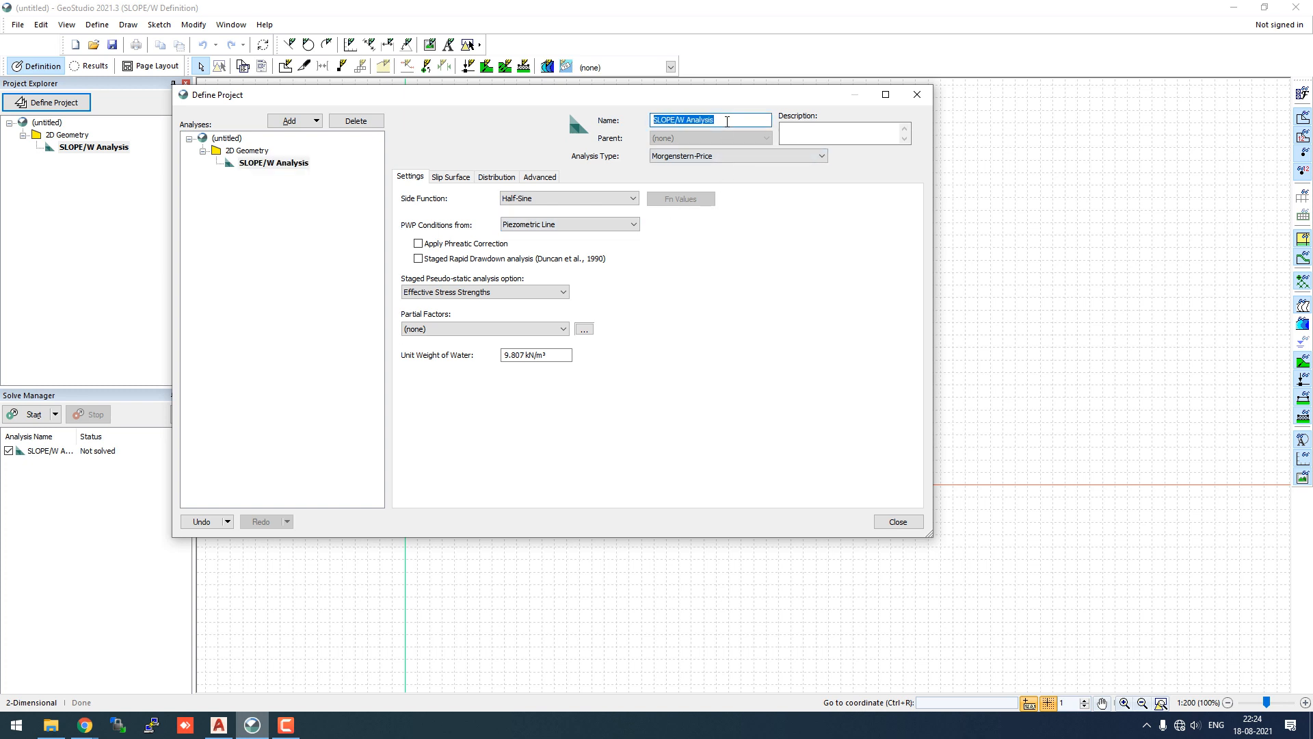
{"action": "type", "text": "test1"}
- Close Define Project and import the test DXF drawing from the Zoom folder
{"action": "left_click", "coordinate": [897, 521]}
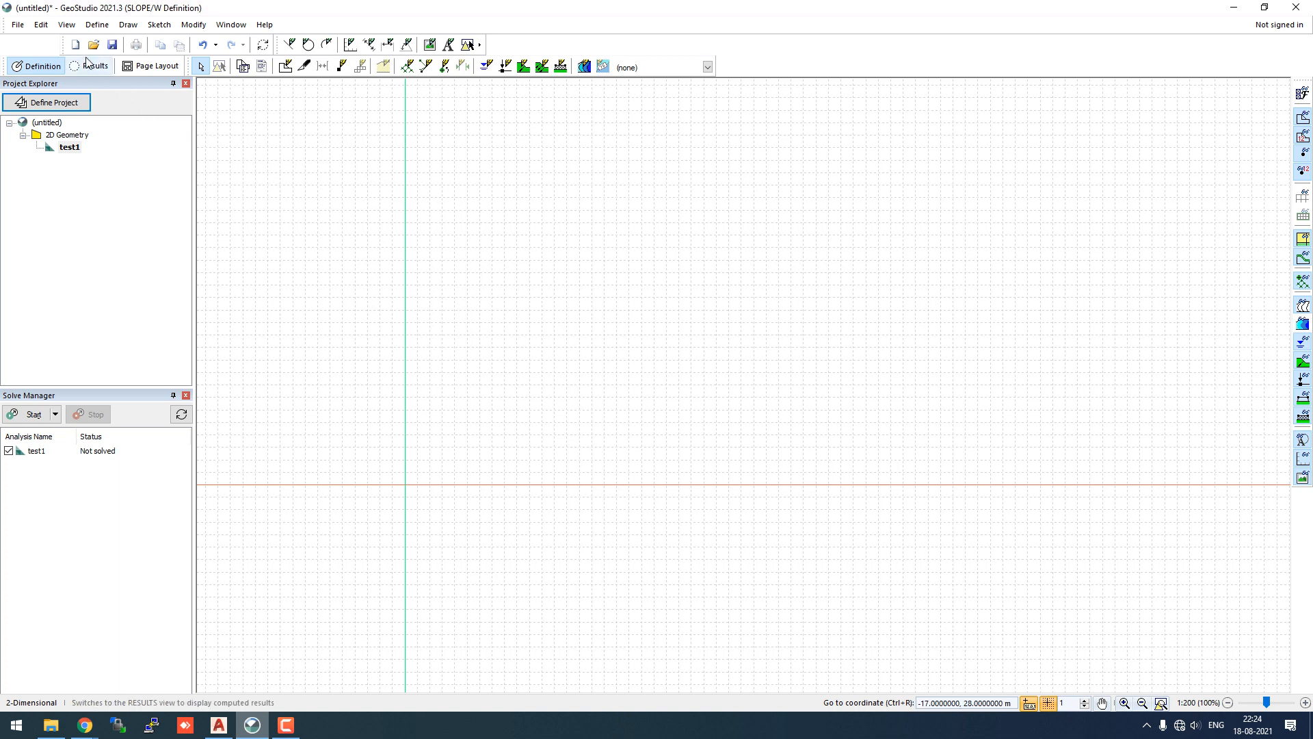
{"action": "left_click", "coordinate": [18, 27]}
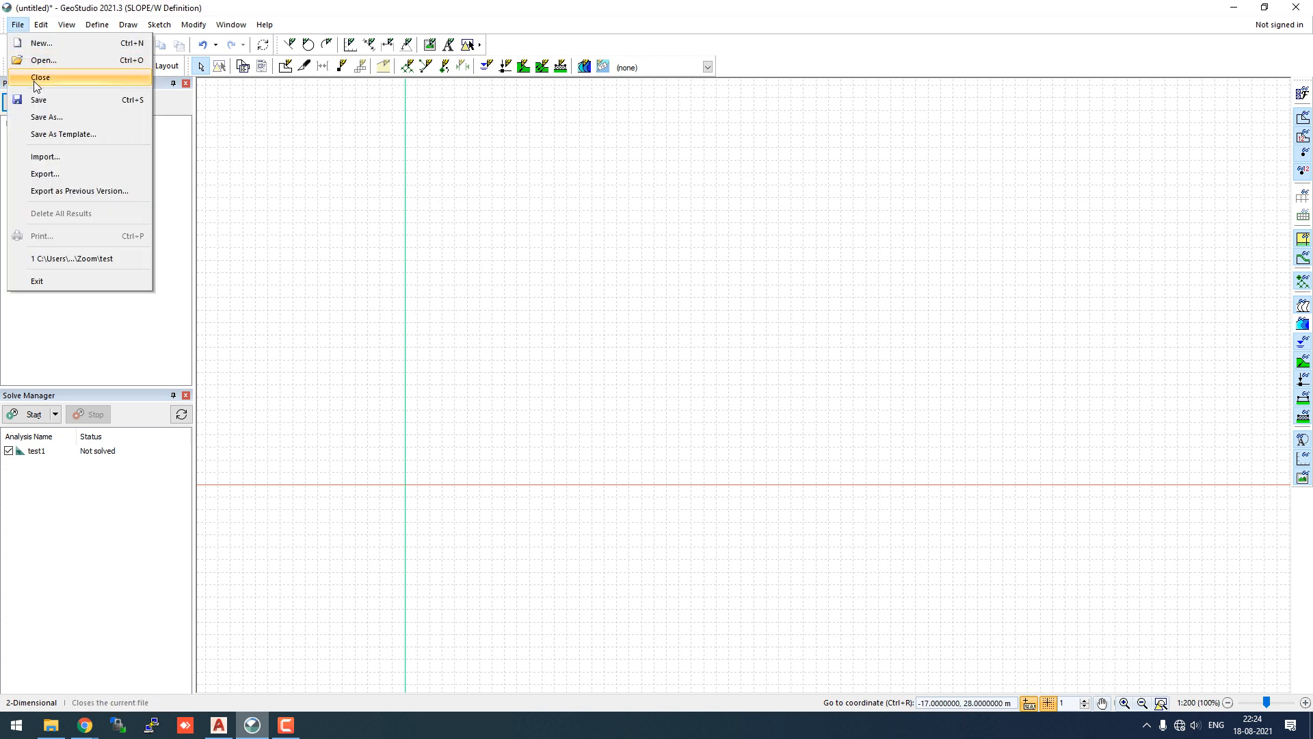
{"action": "left_click", "coordinate": [47, 158]}
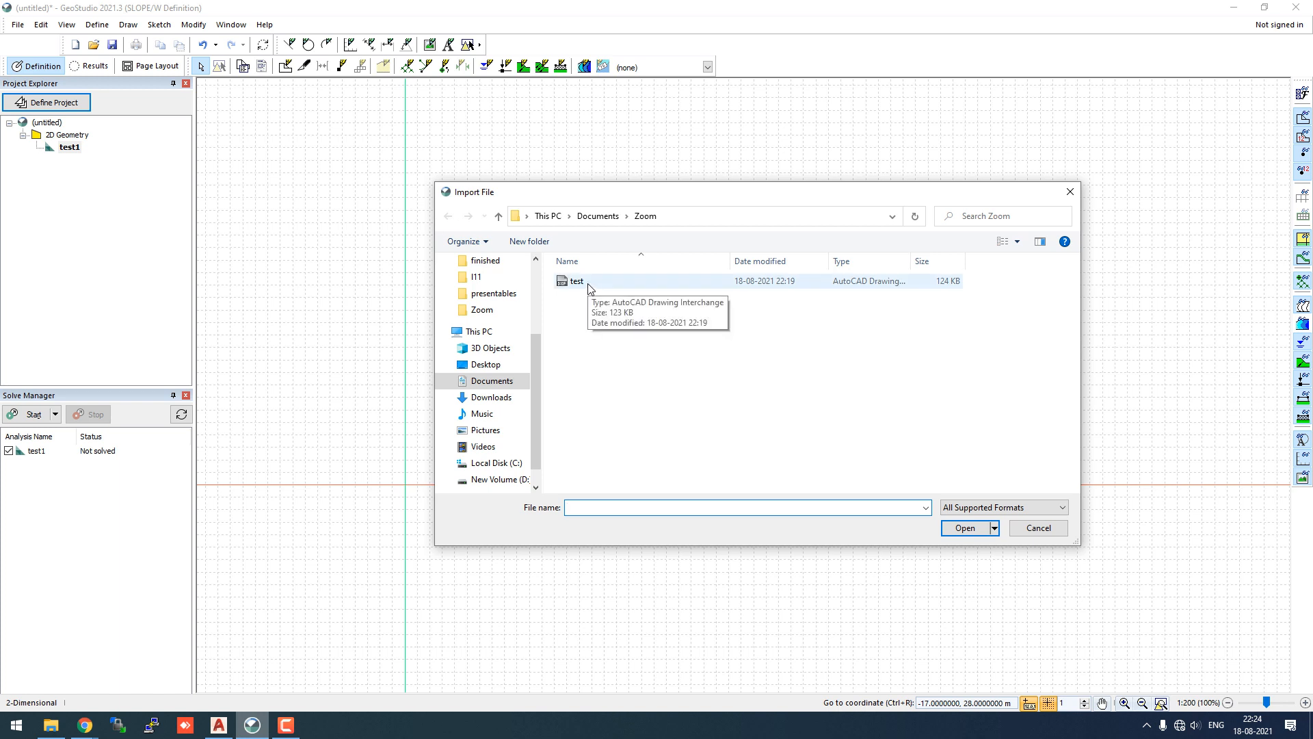
{"action": "left_click", "coordinate": [589, 285]}
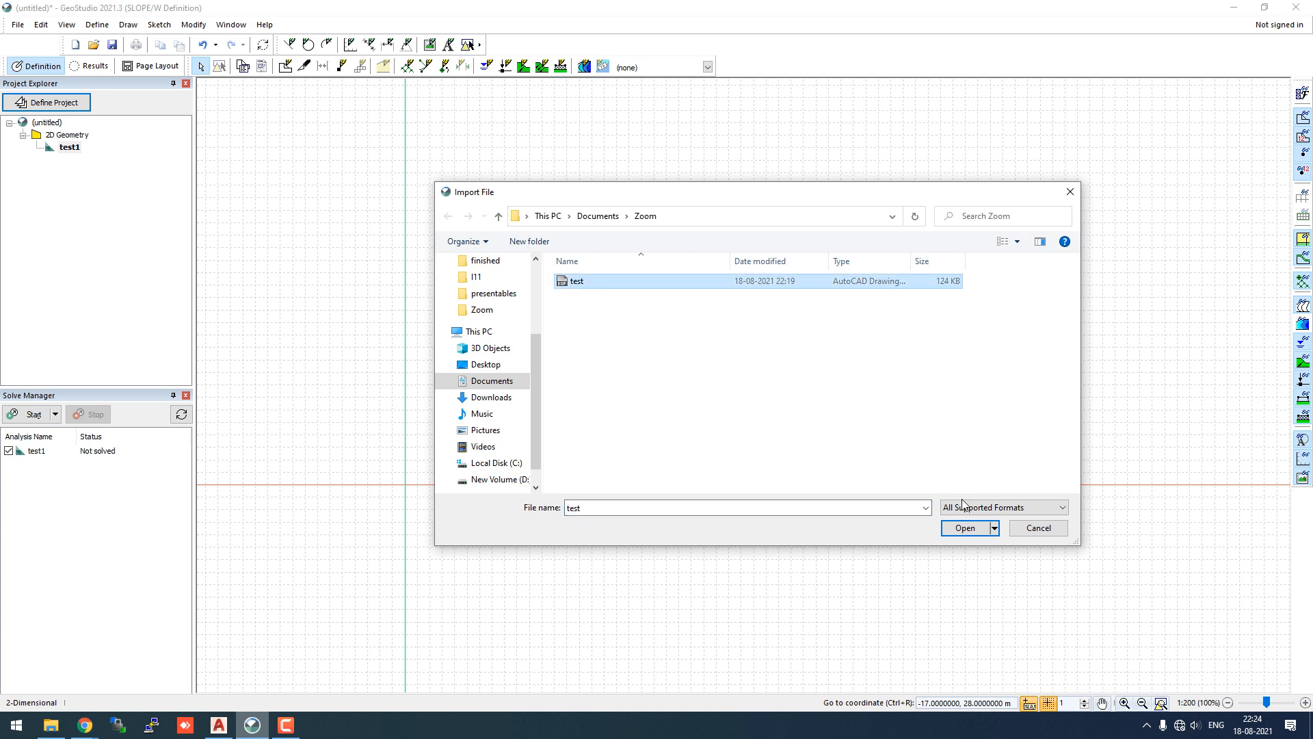
{"action": "left_click", "coordinate": [973, 534]}
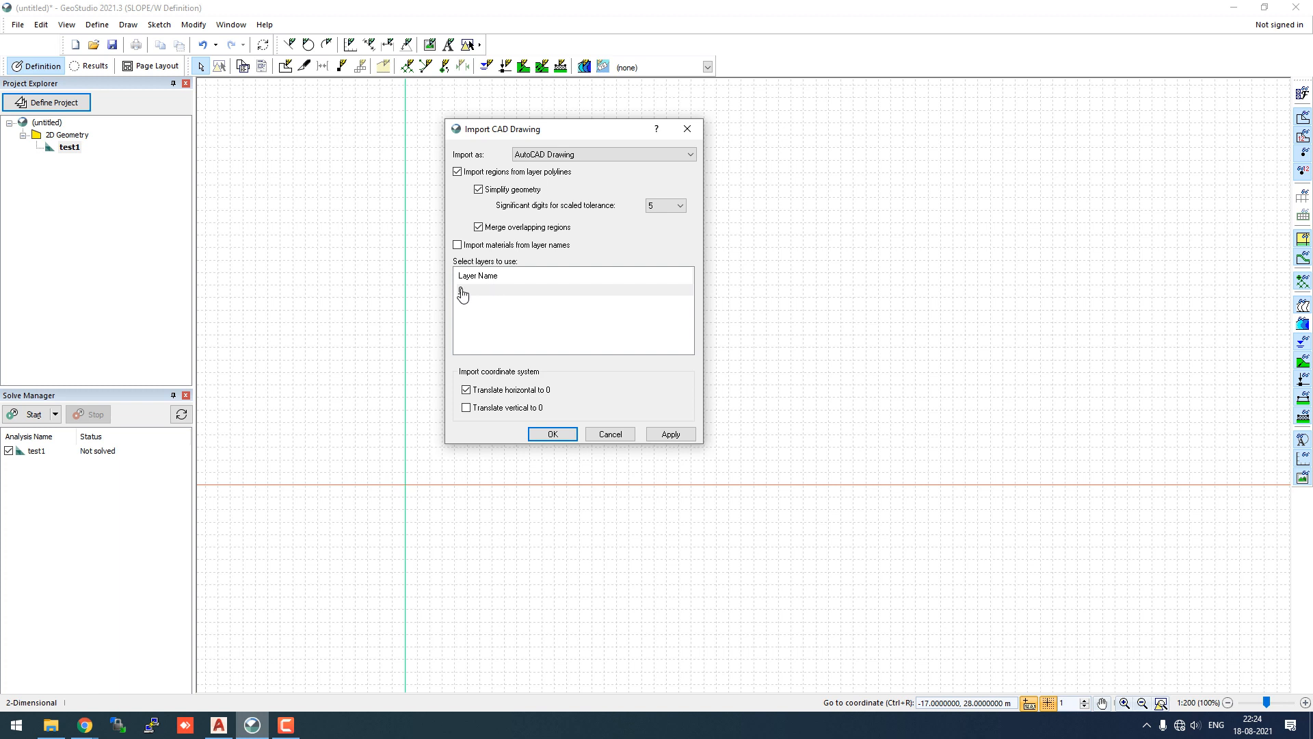
- Import layer 0 as an AutoCAD Drawing with vertical coordinates translated to 0, creating regions 1 and 2
{"action": "left_click", "coordinate": [461, 291]}
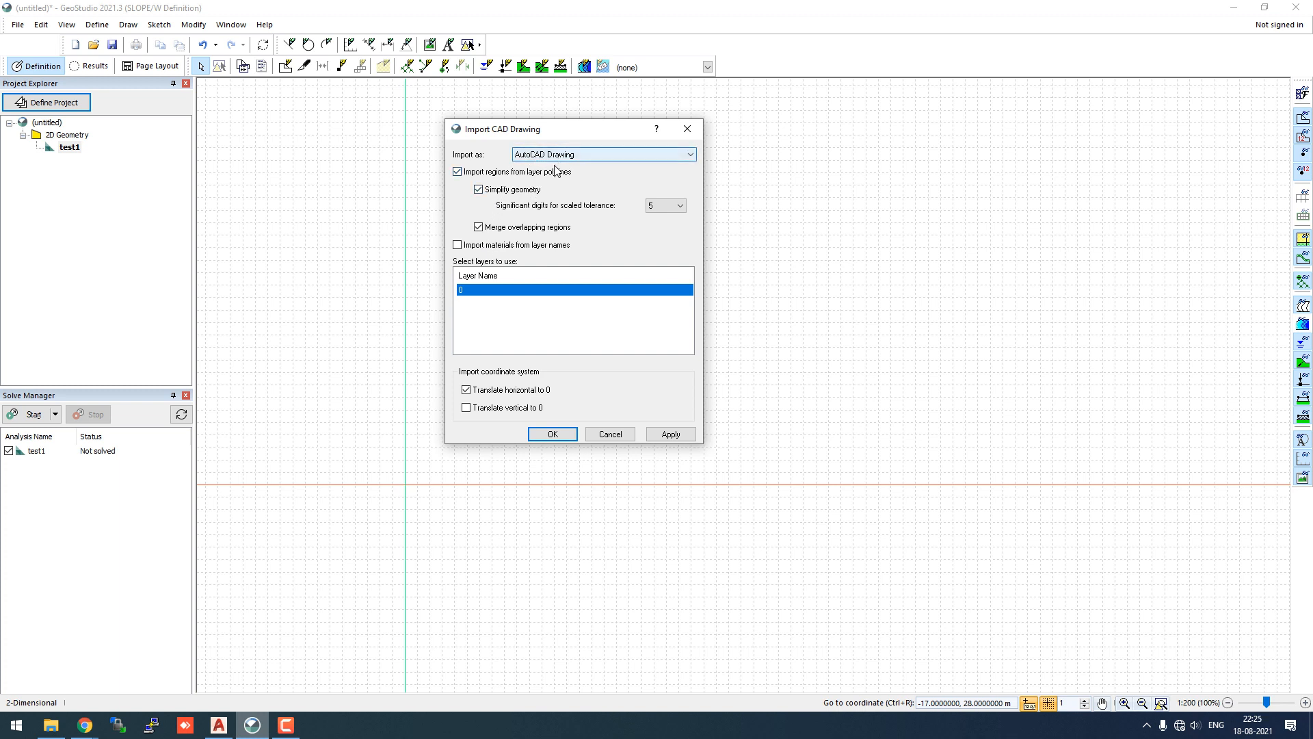
{"action": "left_click", "coordinate": [609, 153]}
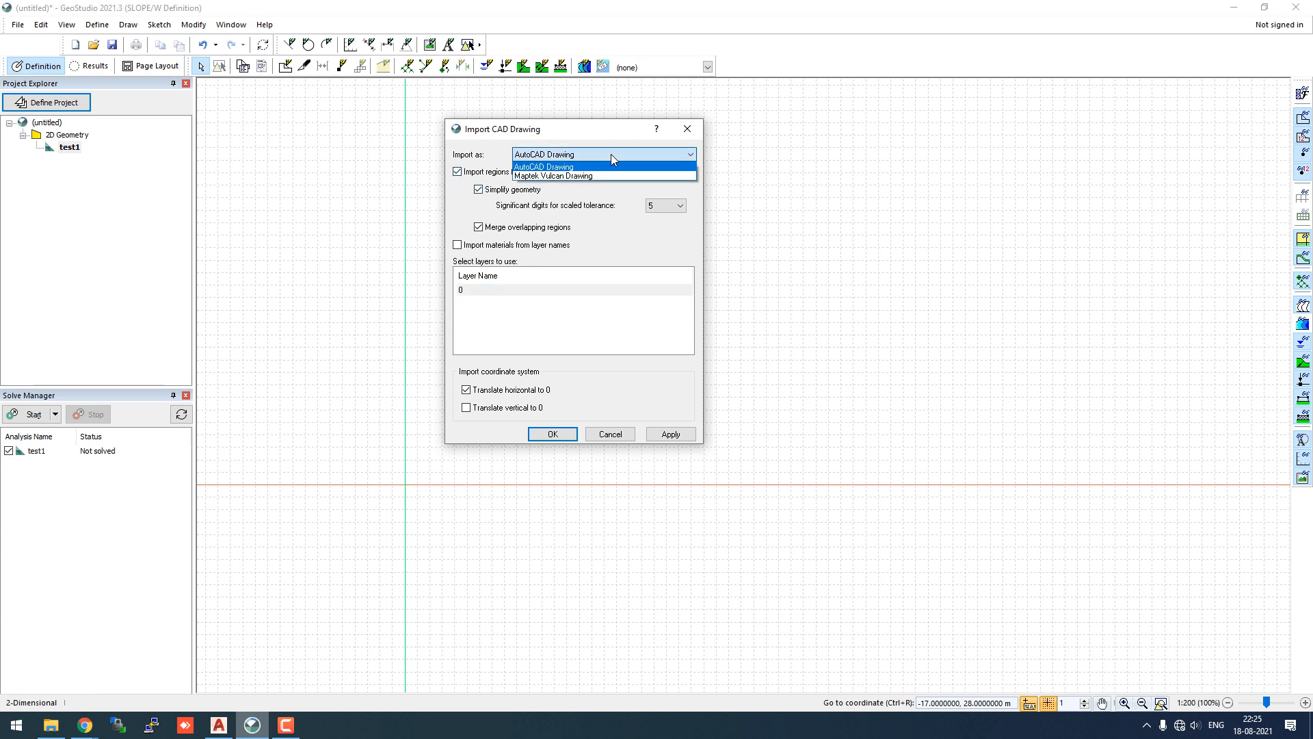
{"action": "left_click", "coordinate": [610, 154]}
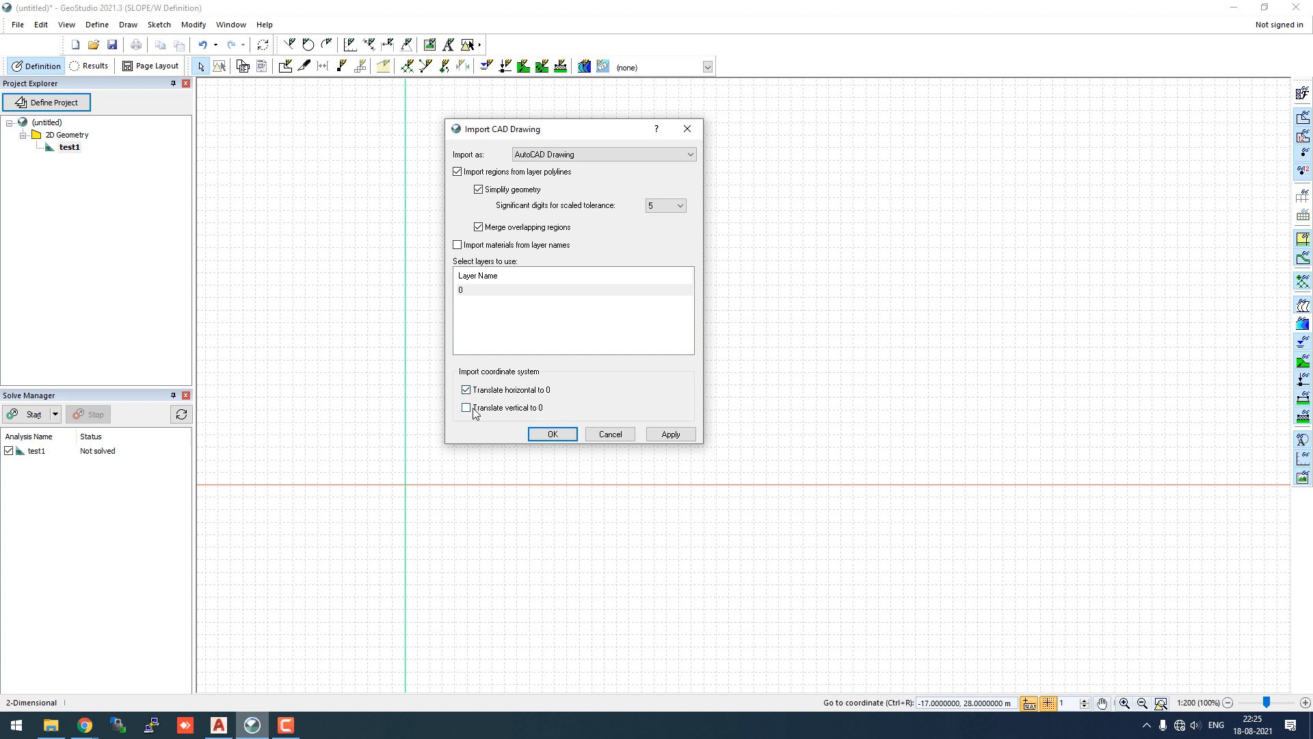
{"action": "left_click", "coordinate": [474, 411]}
{"action": "left_click", "coordinate": [553, 433]}
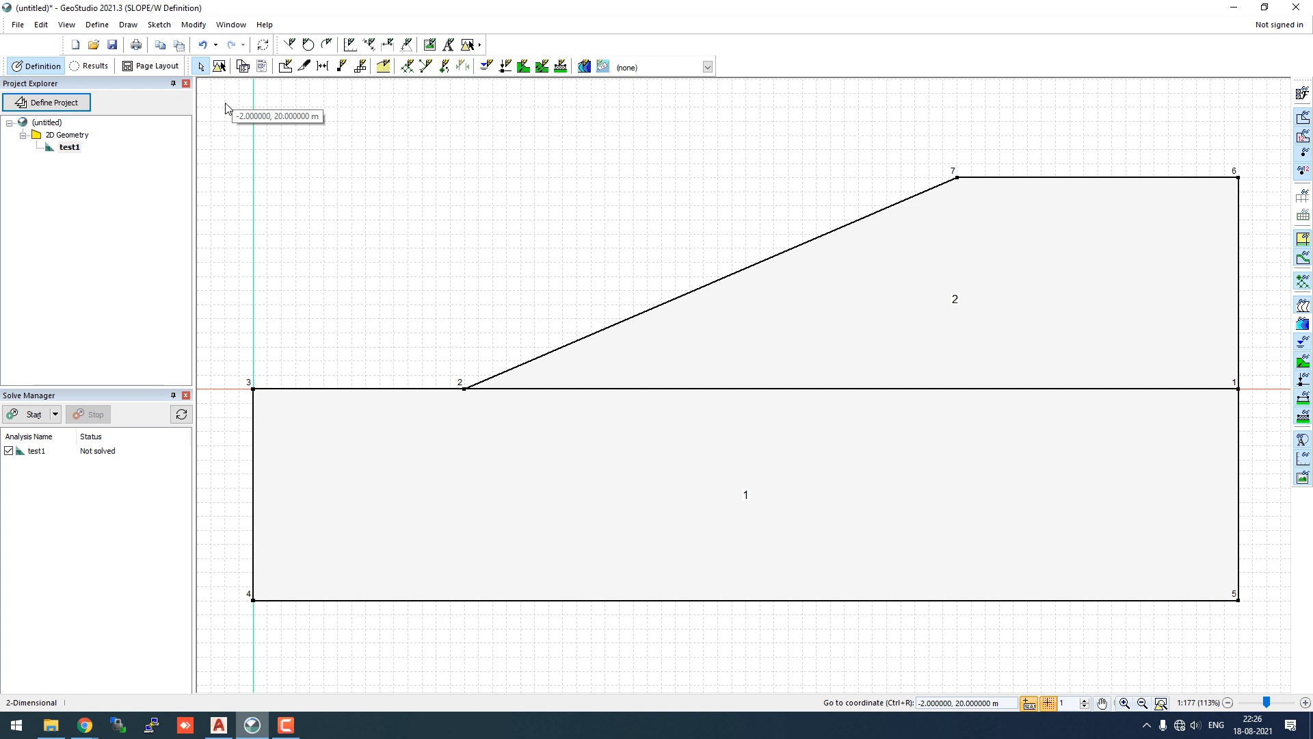
- Add a new material in Define Materials and name it soil_2
{"action": "left_click", "coordinate": [97, 24]}
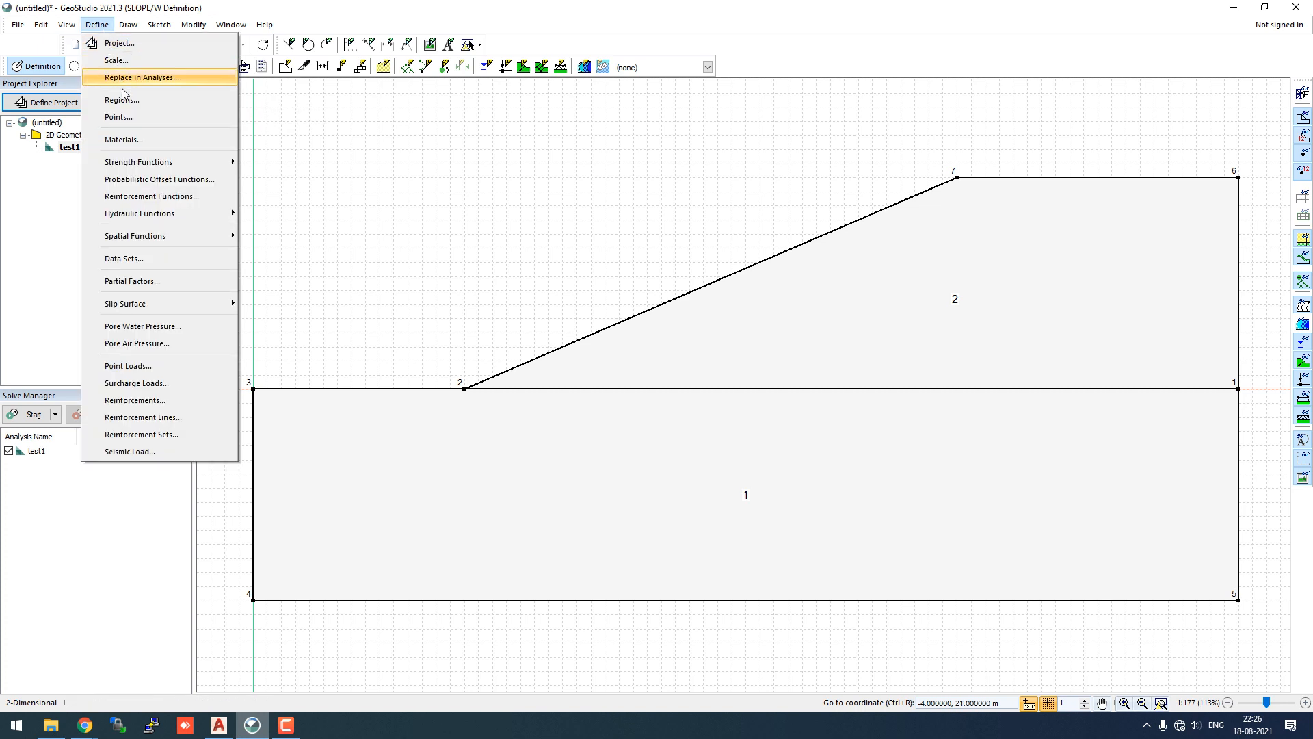
{"action": "left_click", "coordinate": [127, 140]}
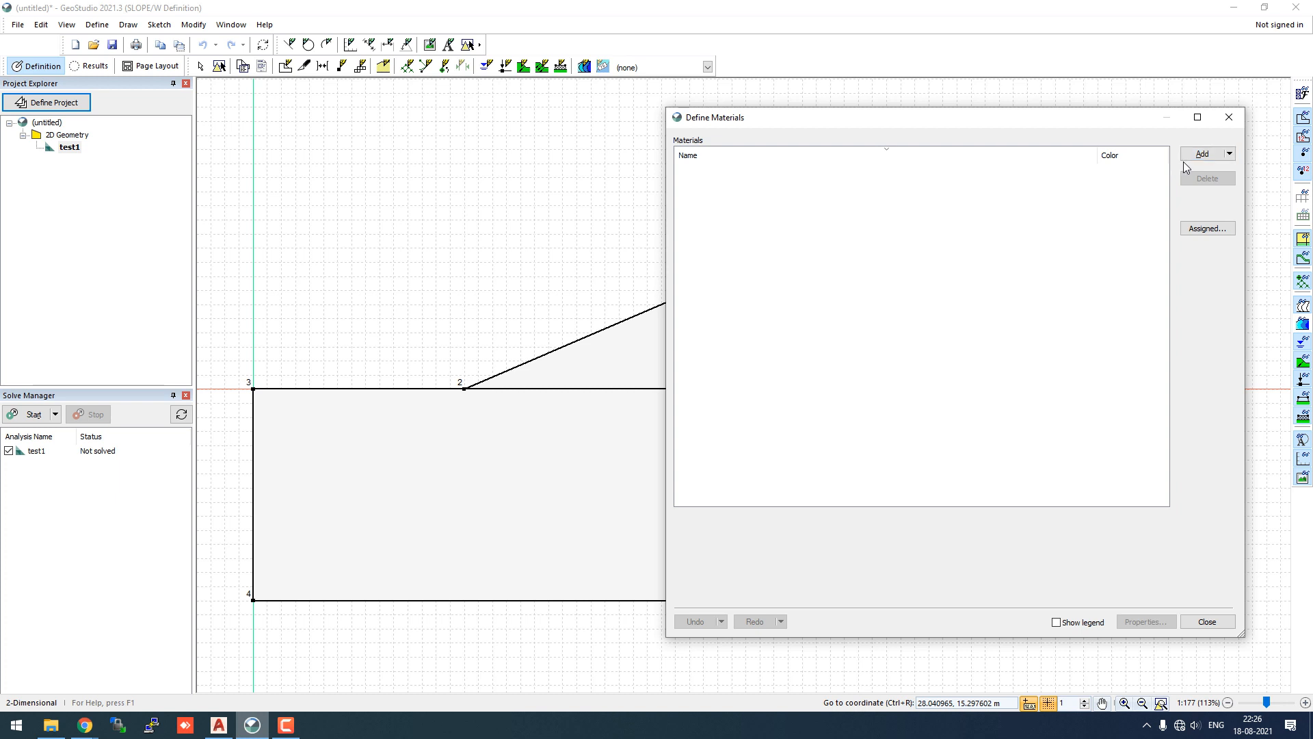
{"action": "left_click", "coordinate": [1229, 153]}
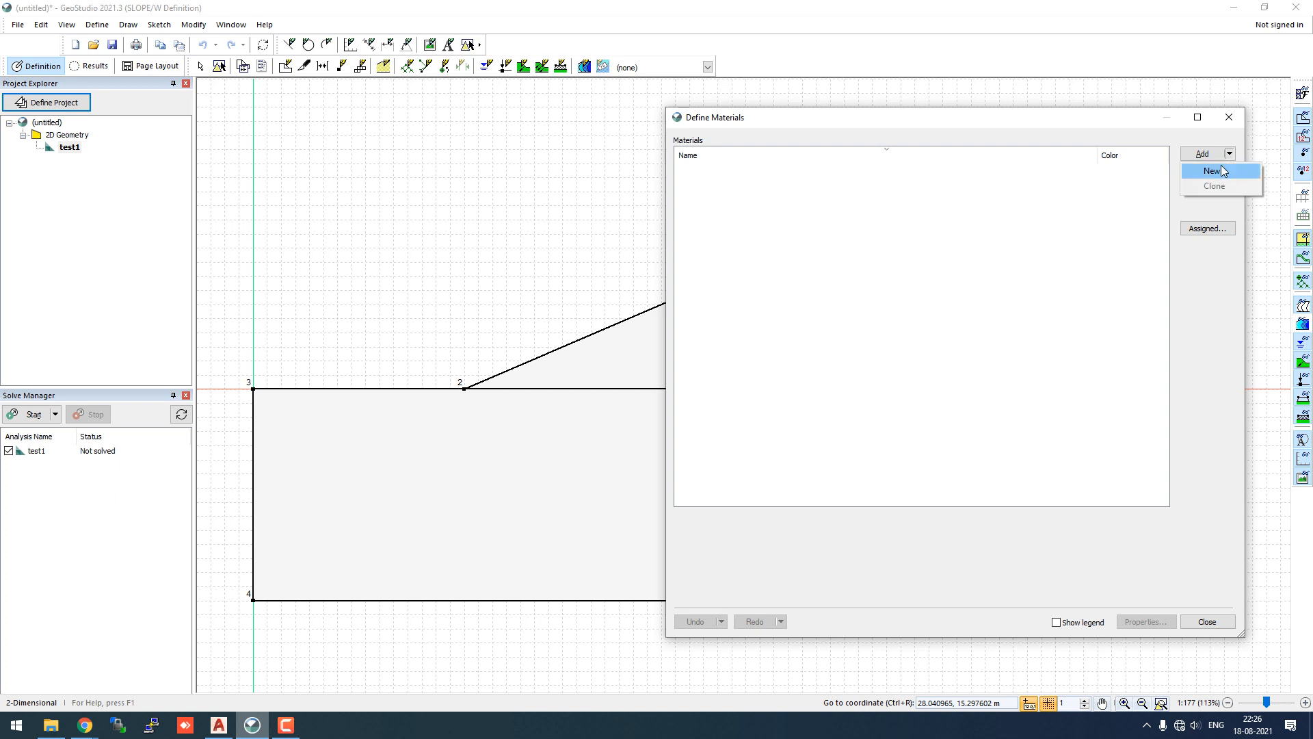
{"action": "left_click", "coordinate": [1211, 170]}
{"action": "left_click", "coordinate": [742, 501]}
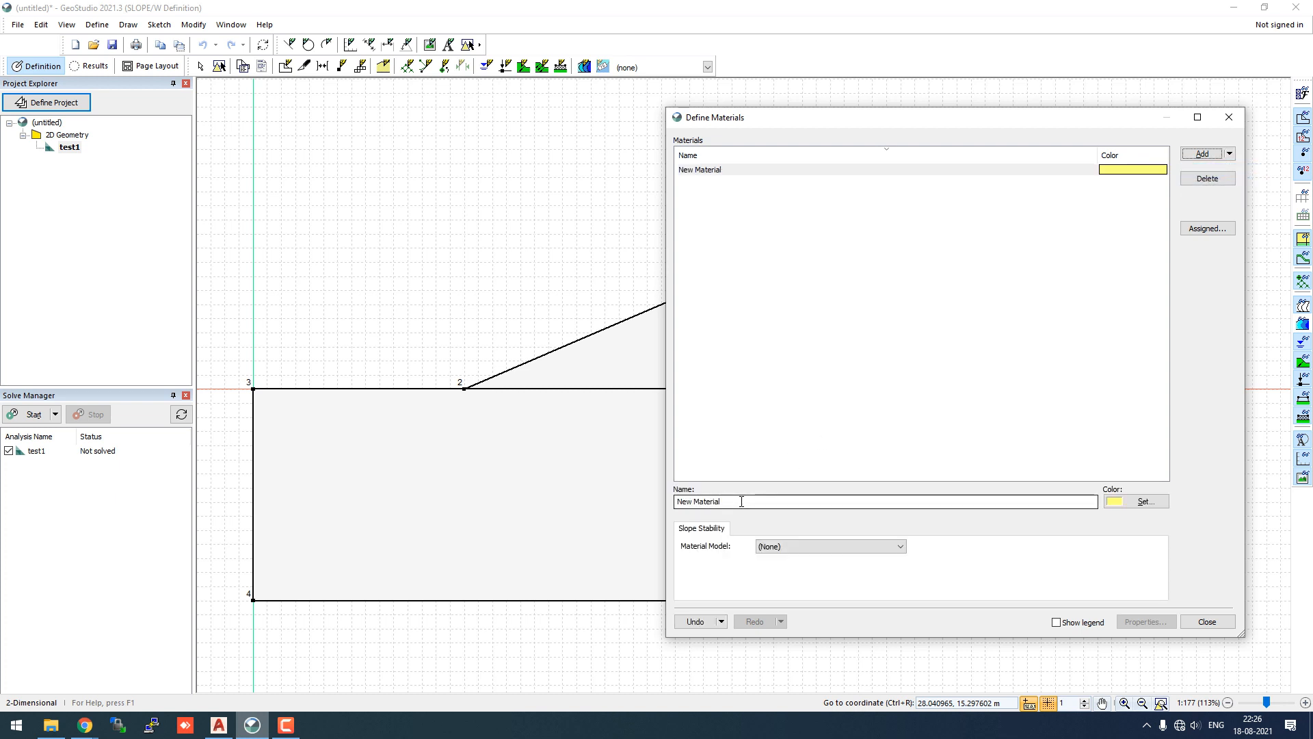
{"action": "left_click", "coordinate": [741, 501]}
{"action": "type", "text": "soil"}
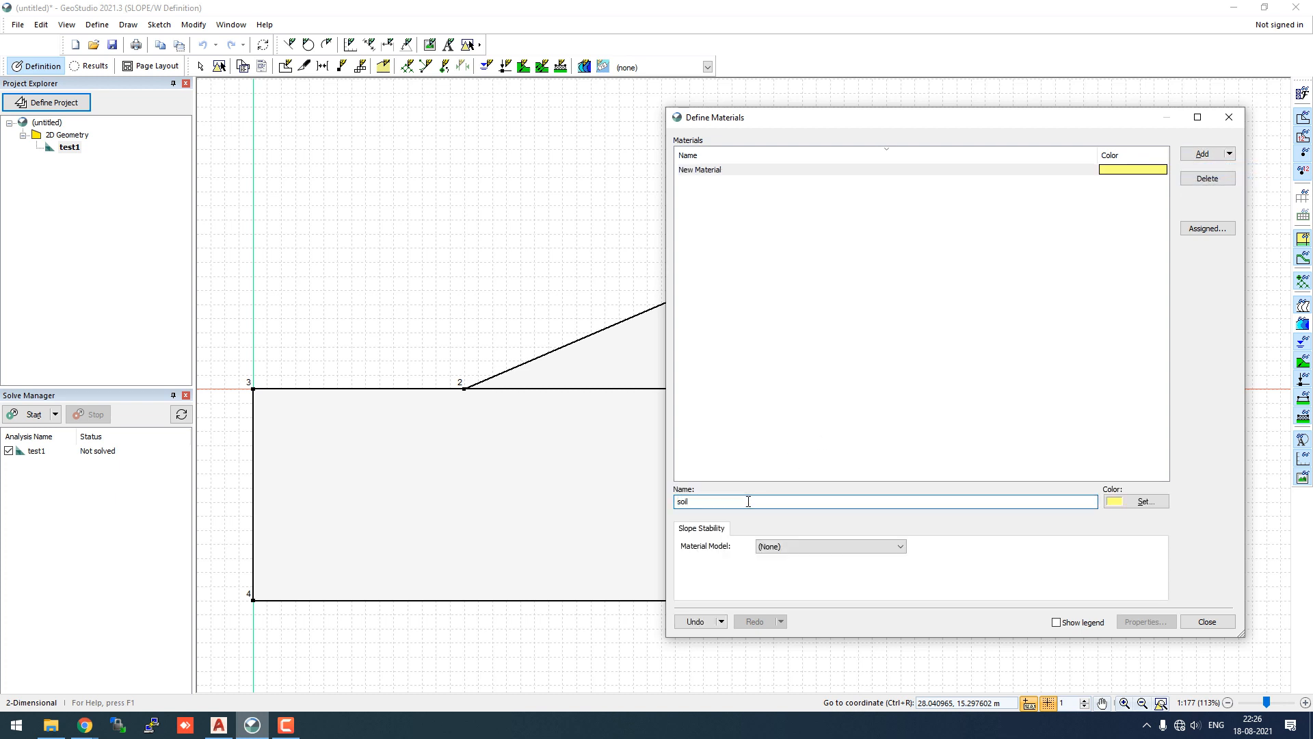
{"action": "type", "text": "_2"}
- Give soil_2 the Mohr-Coulomb model with unit weight 20 kN/m³, cohesion 20 kPa, phi 20°
{"action": "left_click", "coordinate": [785, 546]}
{"action": "left_click", "coordinate": [789, 567]}
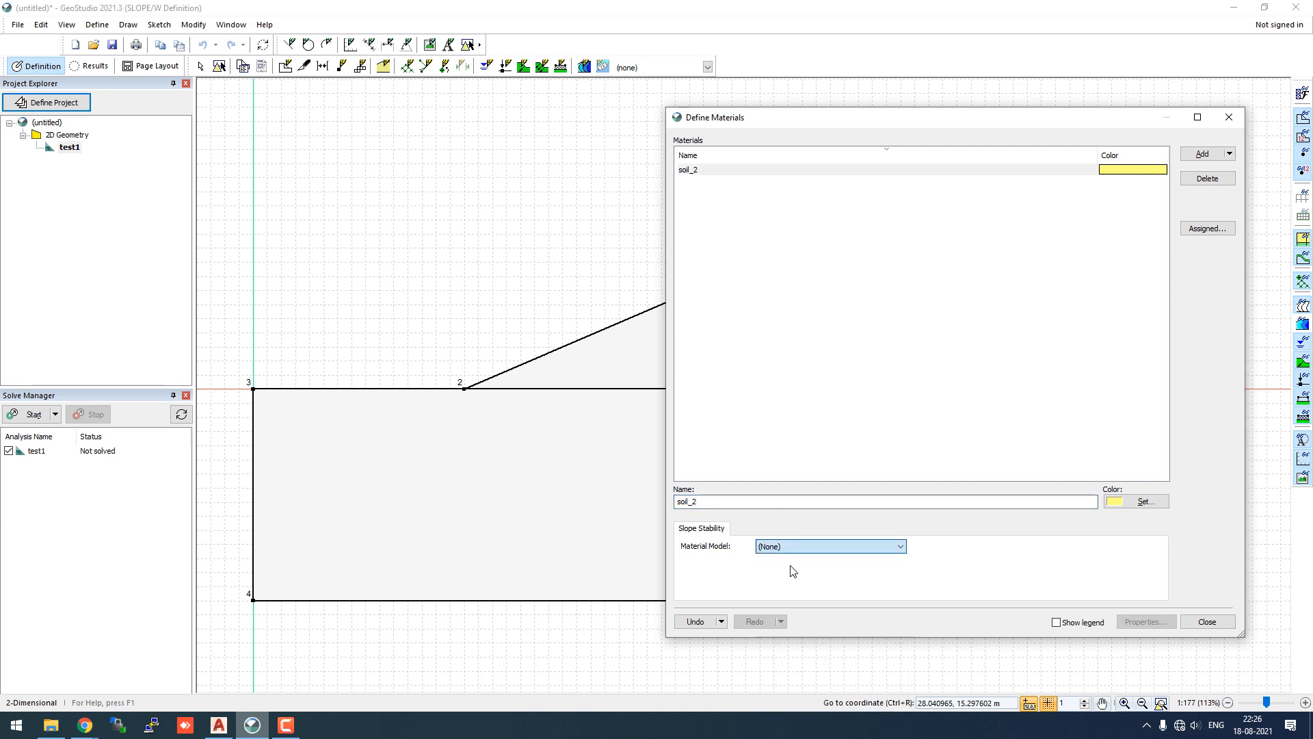
{"action": "left_click", "coordinate": [693, 551]}
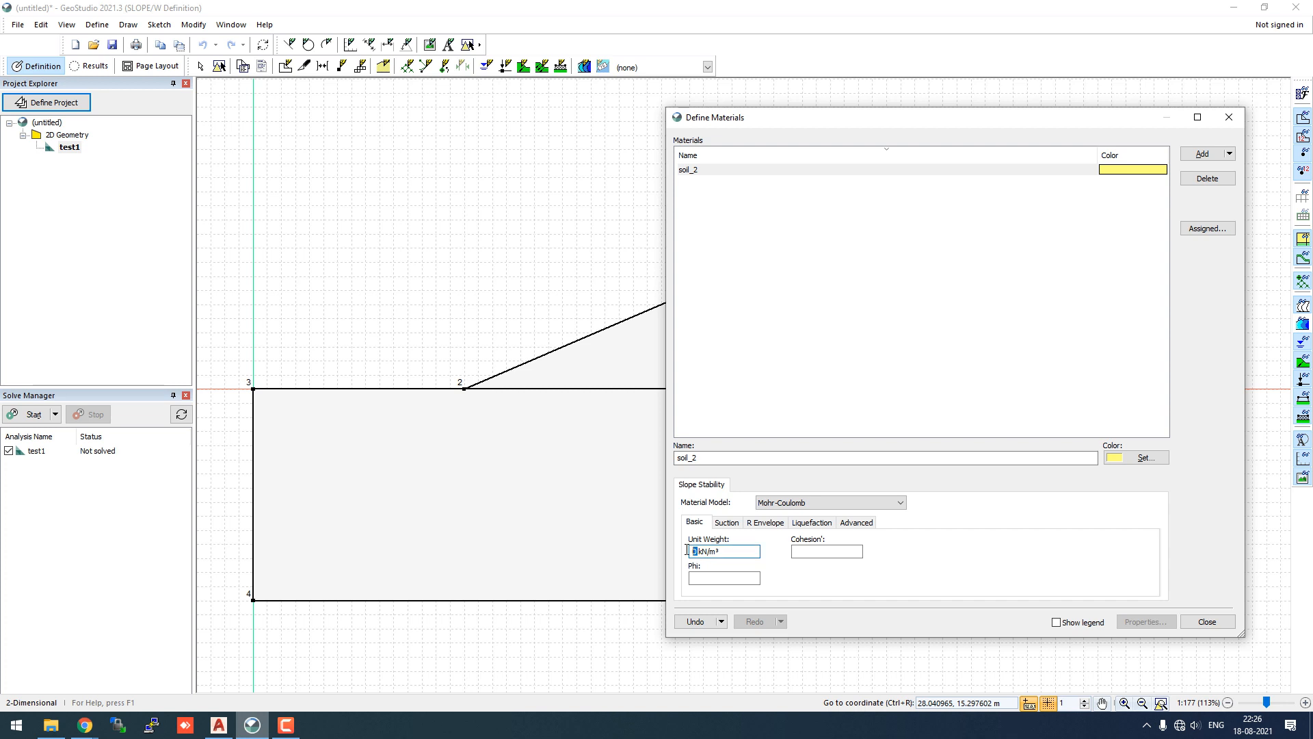
{"action": "type", "text": "20"}
{"action": "left_click", "coordinate": [808, 553]}
{"action": "type", "text": "20"}
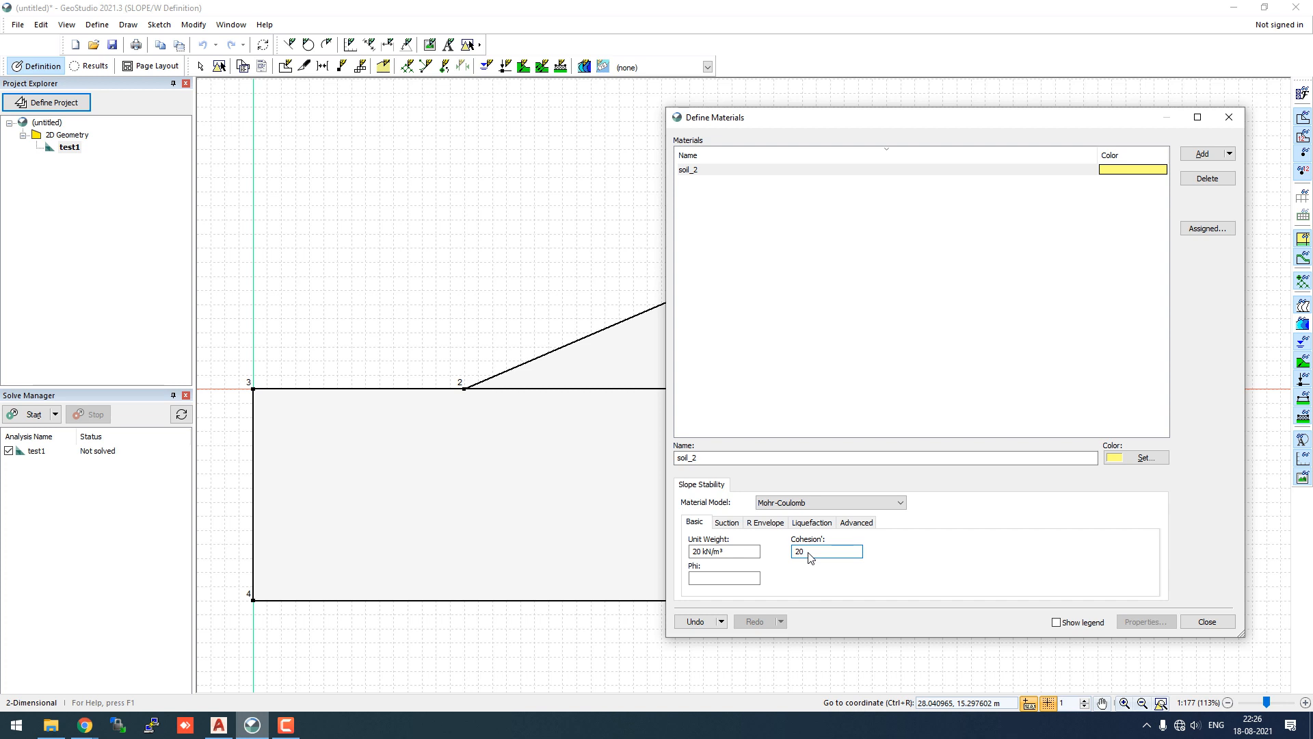
{"action": "left_click", "coordinate": [747, 581]}
{"action": "type", "text": "20"}
{"action": "left_click", "coordinate": [840, 554]}
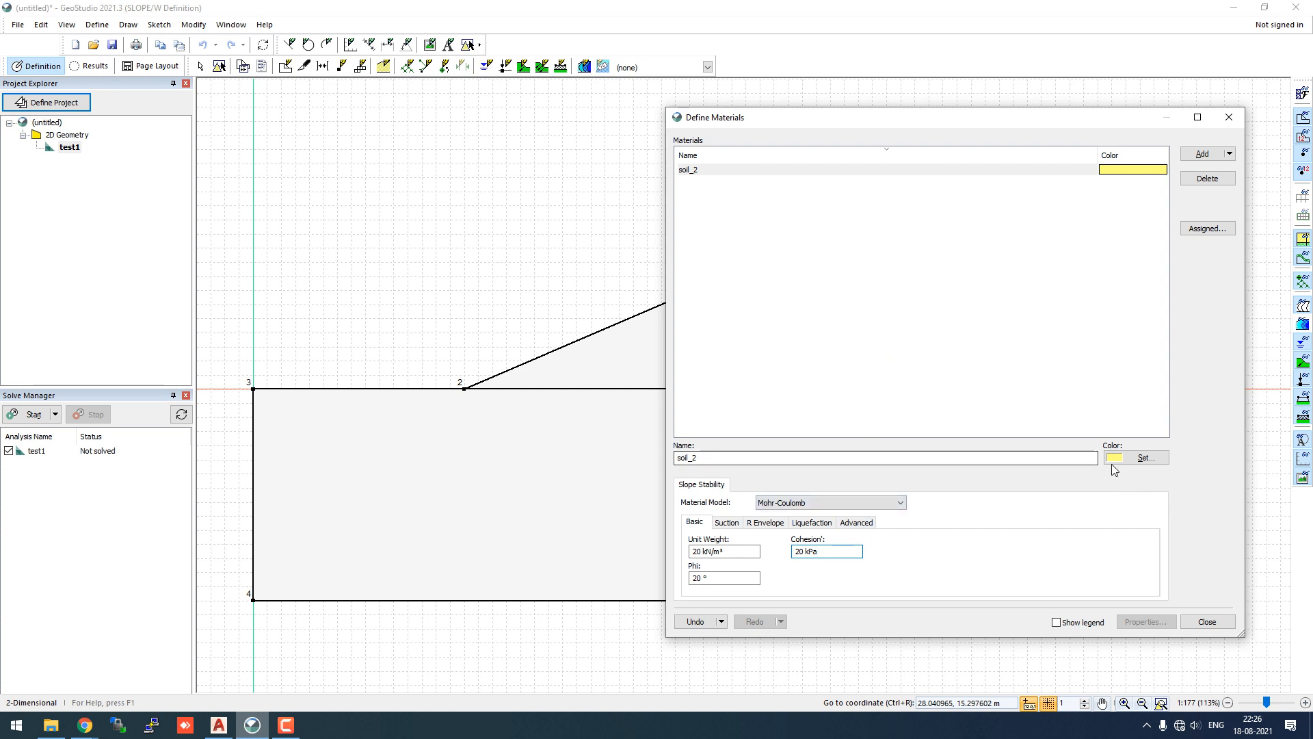
- Set the soil_2 material colour to red
{"action": "left_click", "coordinate": [1139, 458]}
{"action": "left_click", "coordinate": [953, 374]}
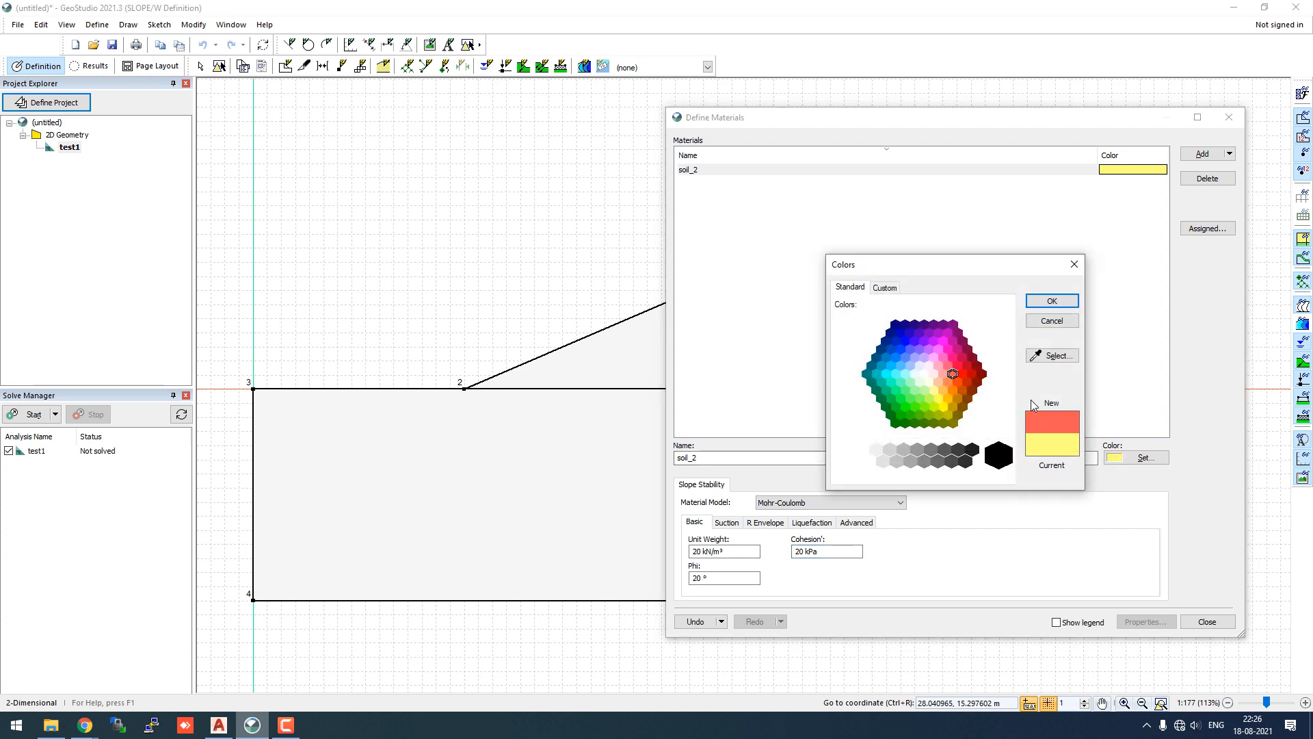
{"action": "left_click", "coordinate": [1064, 301]}
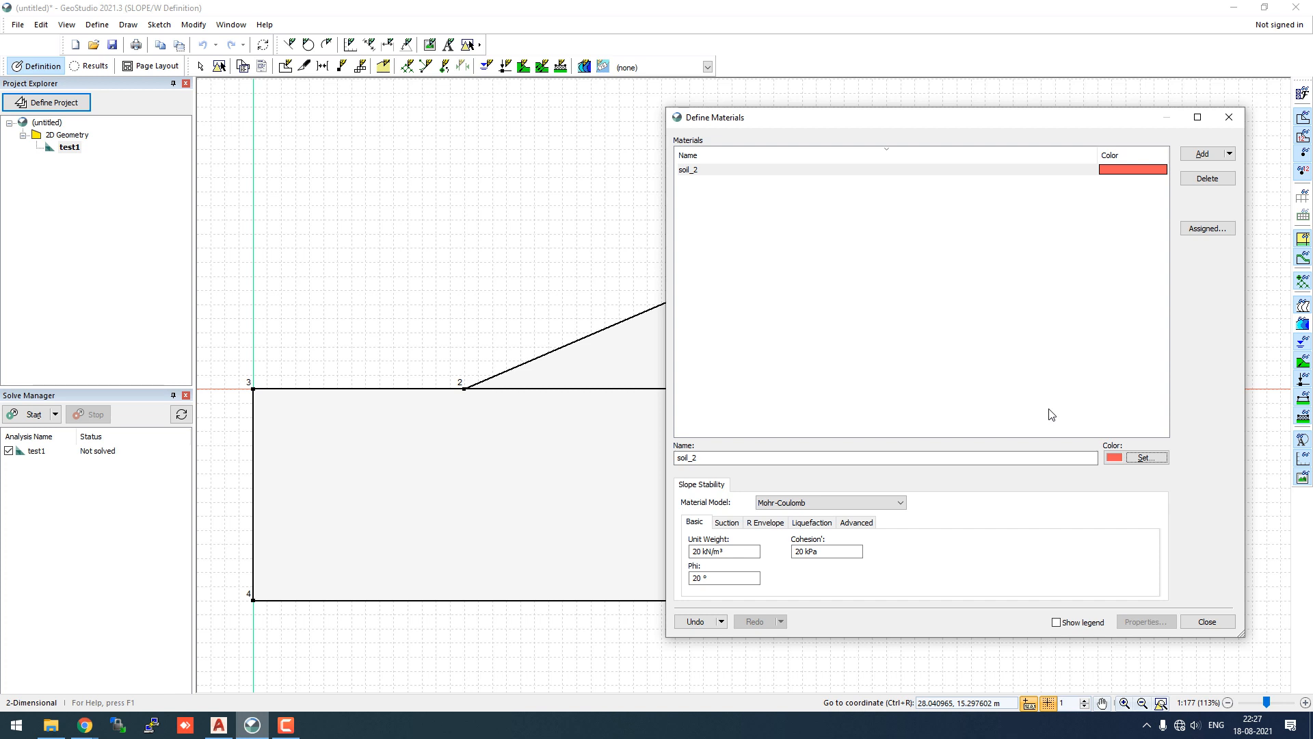
- Add a second material named soil_1 with the Mohr-Coulomb model
{"action": "left_click", "coordinate": [1229, 155]}
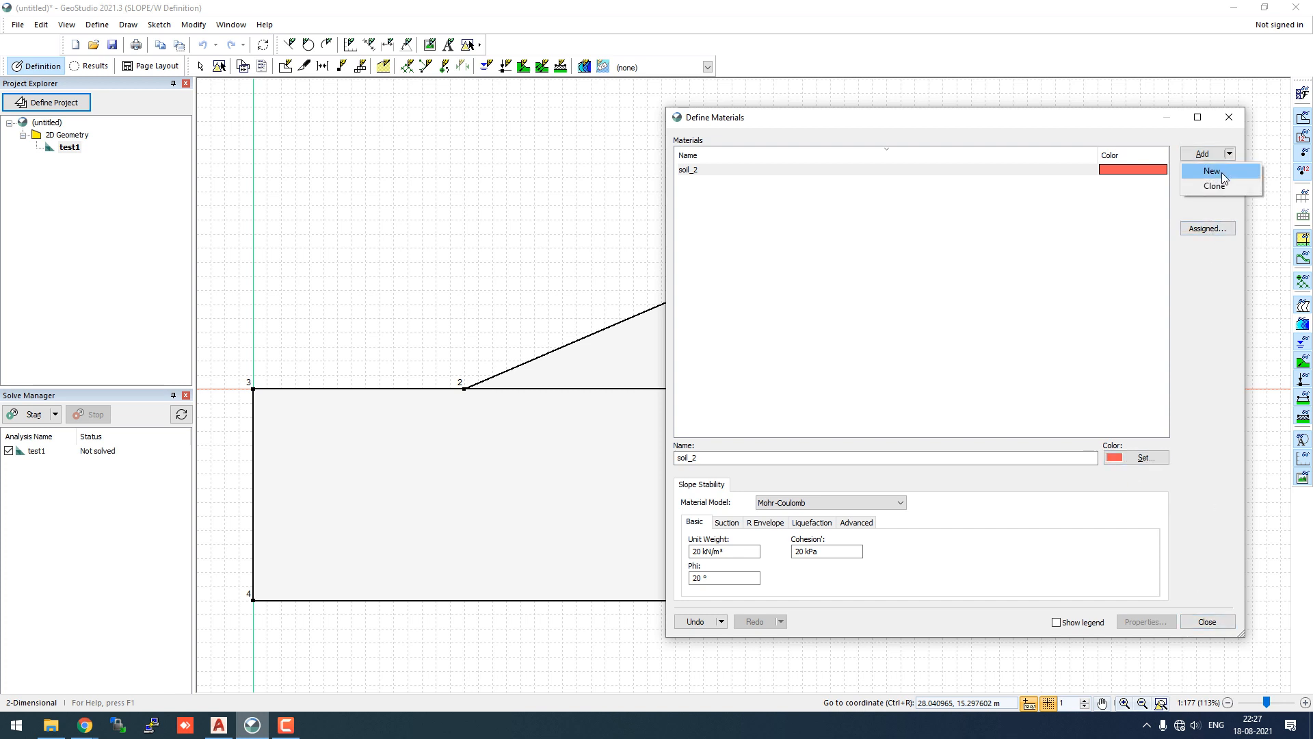
{"action": "left_click", "coordinate": [1222, 172]}
{"action": "left_click", "coordinate": [731, 458]}
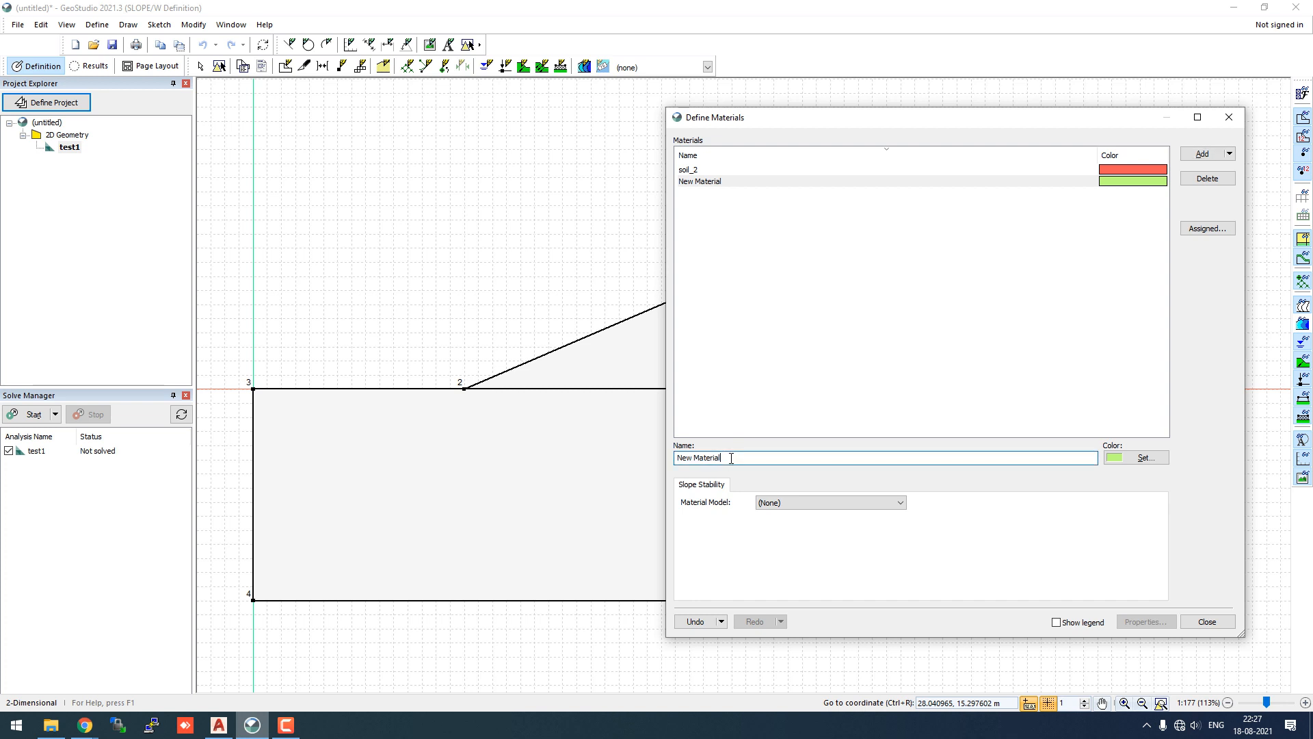
{"action": "left_click_drag", "start_coordinate": [730, 458], "coordinate": [663, 456]}
{"action": "type", "text": "soil_1"}
{"action": "left_click", "coordinate": [781, 503]}
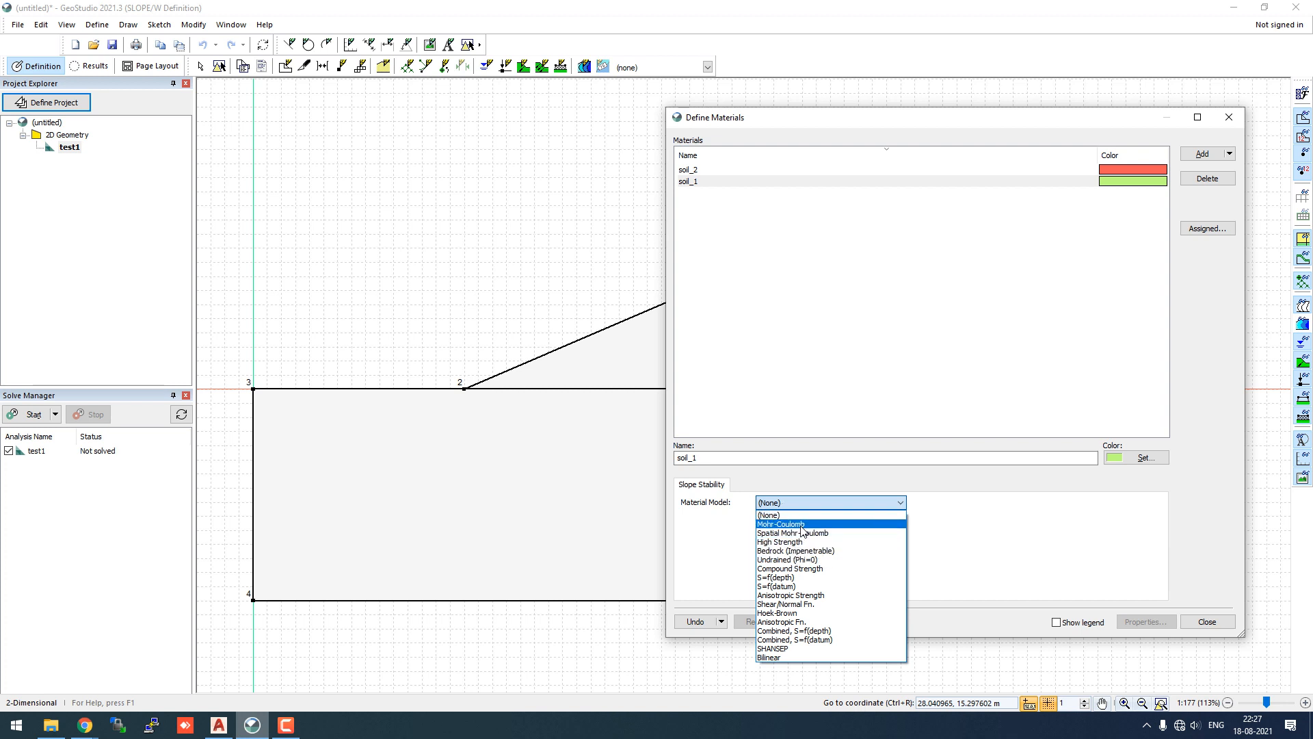
{"action": "left_click", "coordinate": [805, 525]}
- Switch soil_1 to the Shear/Normal Fn. model with unit weight 20 kN/m³
{"action": "left_click", "coordinate": [746, 550]}
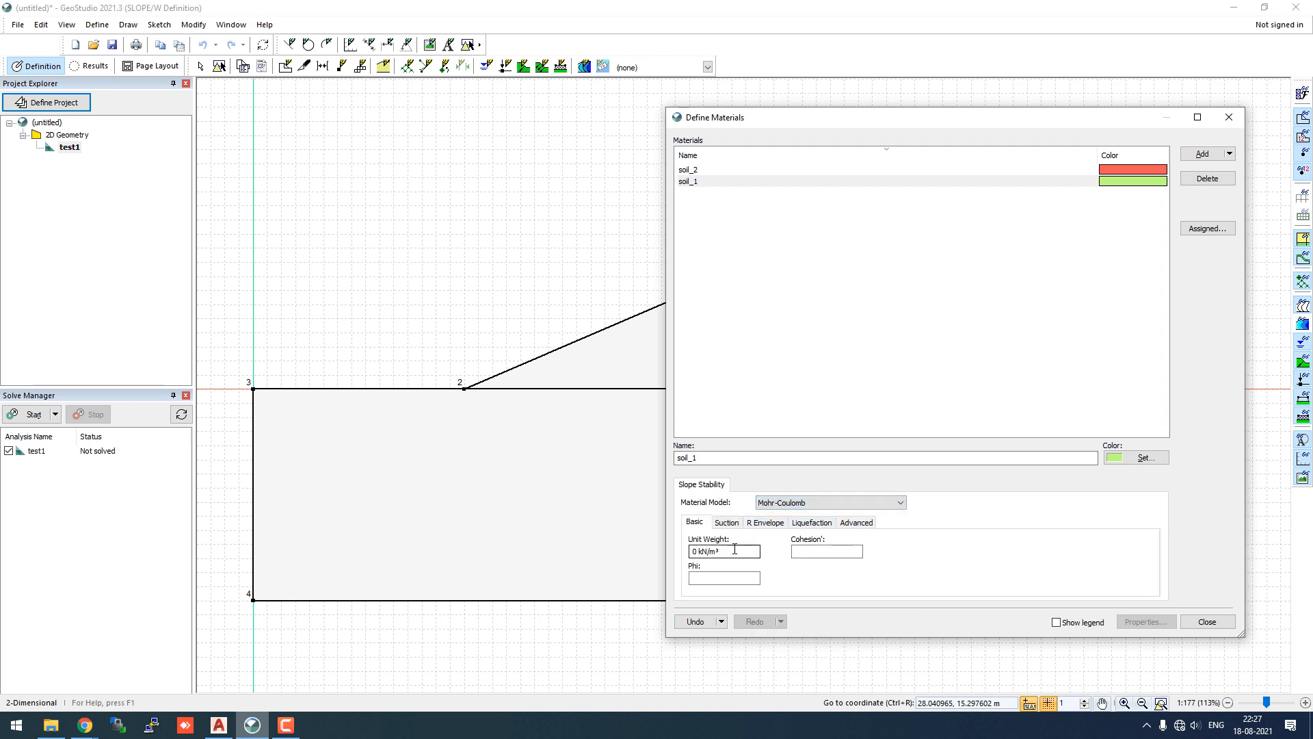
{"action": "left_click", "coordinate": [800, 551]}
{"action": "left_click", "coordinate": [819, 508]}
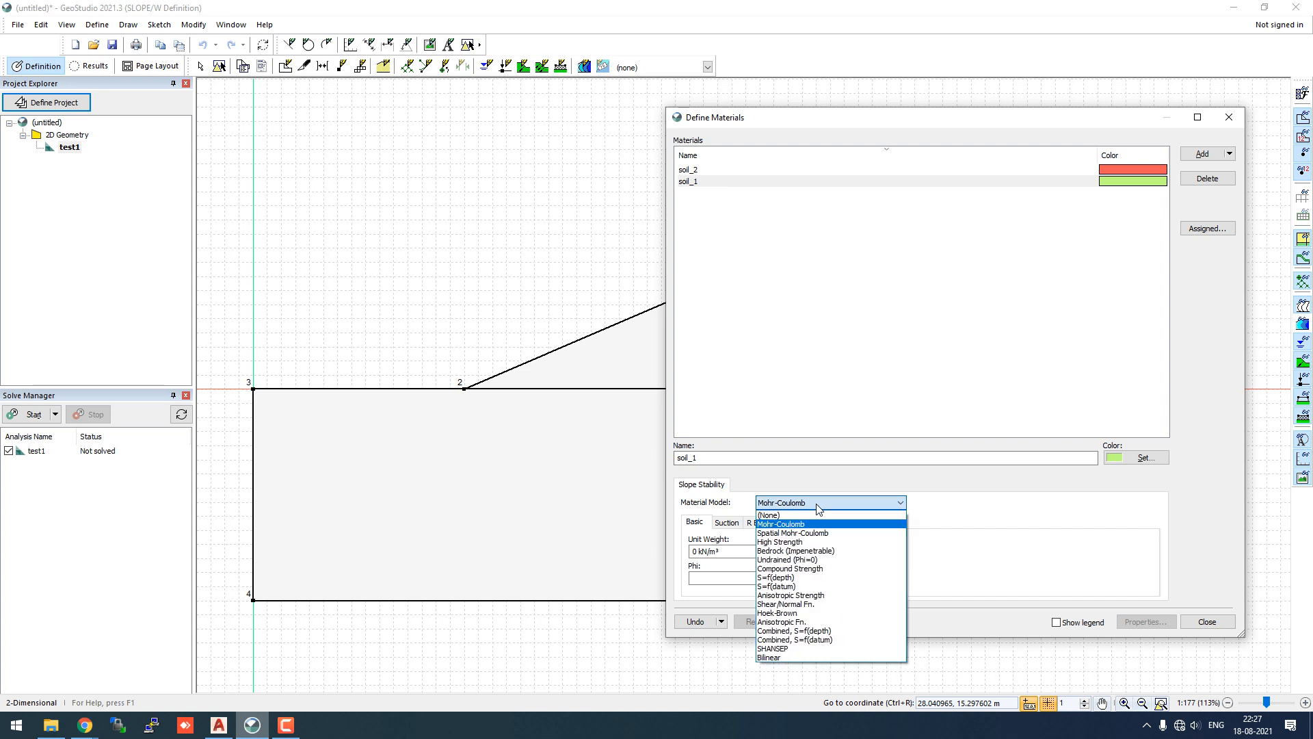
{"action": "left_click", "coordinate": [810, 604]}
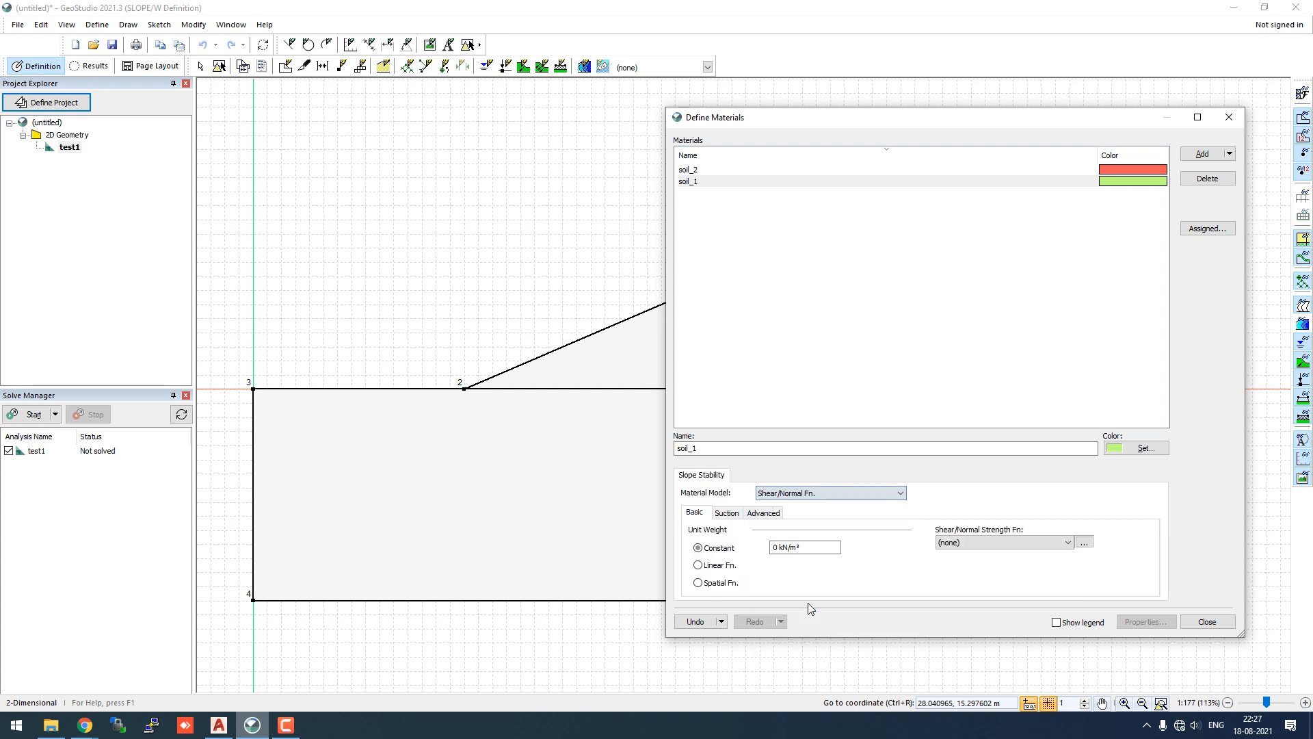
{"action": "double_click", "coordinate": [775, 547]}
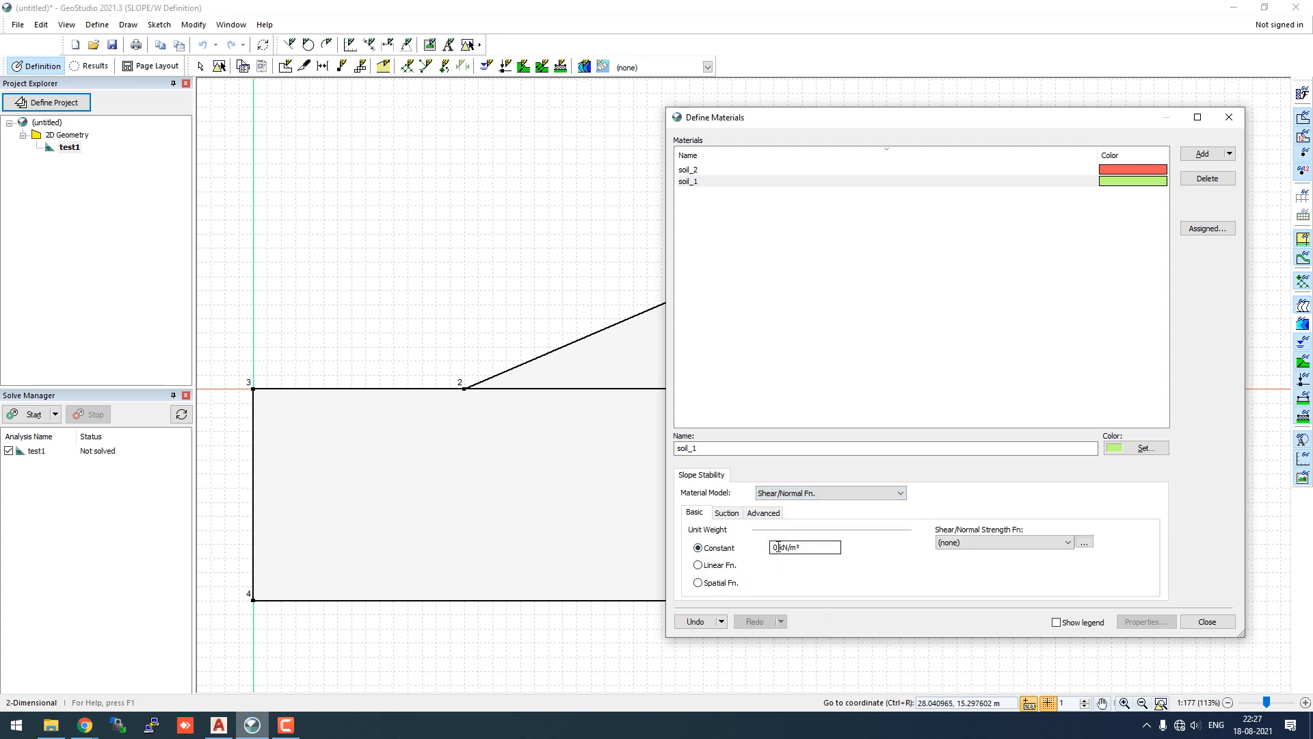
{"action": "type", "text": "20"}
- Find no strength function available for soil_1 and go to the strength function definitions
{"action": "left_click", "coordinate": [998, 541]}
{"action": "left_click", "coordinate": [998, 542]}
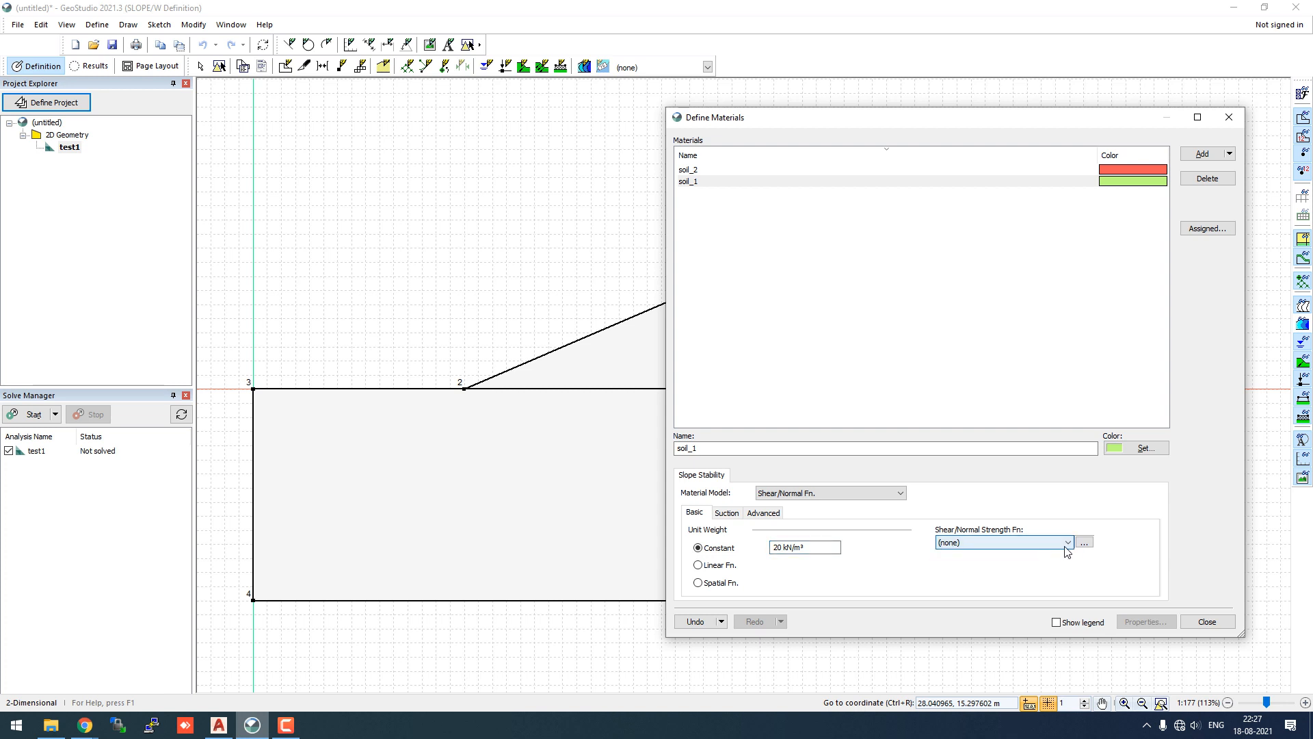
{"action": "left_click", "coordinate": [1084, 543]}
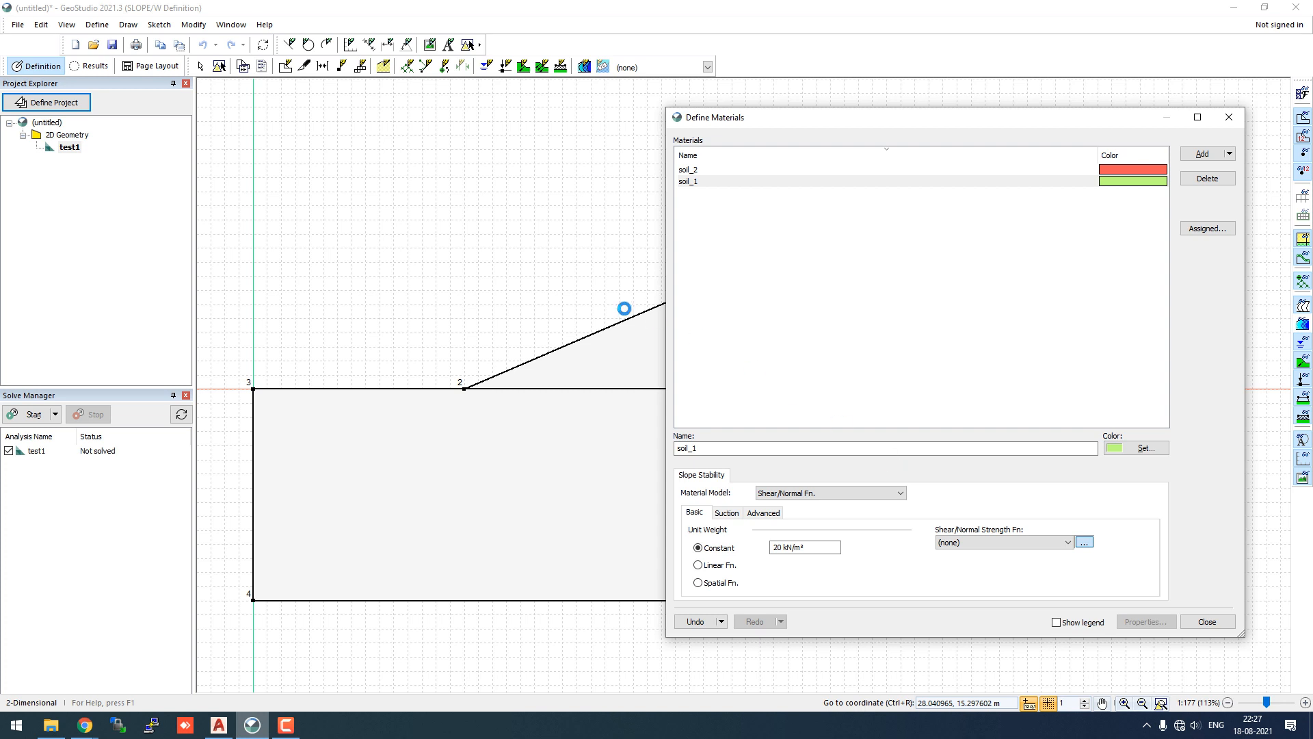
- Add a strength function named tau_sigma of type Shear/Normal Spline Data Point Function
{"action": "left_click", "coordinate": [556, 57]}
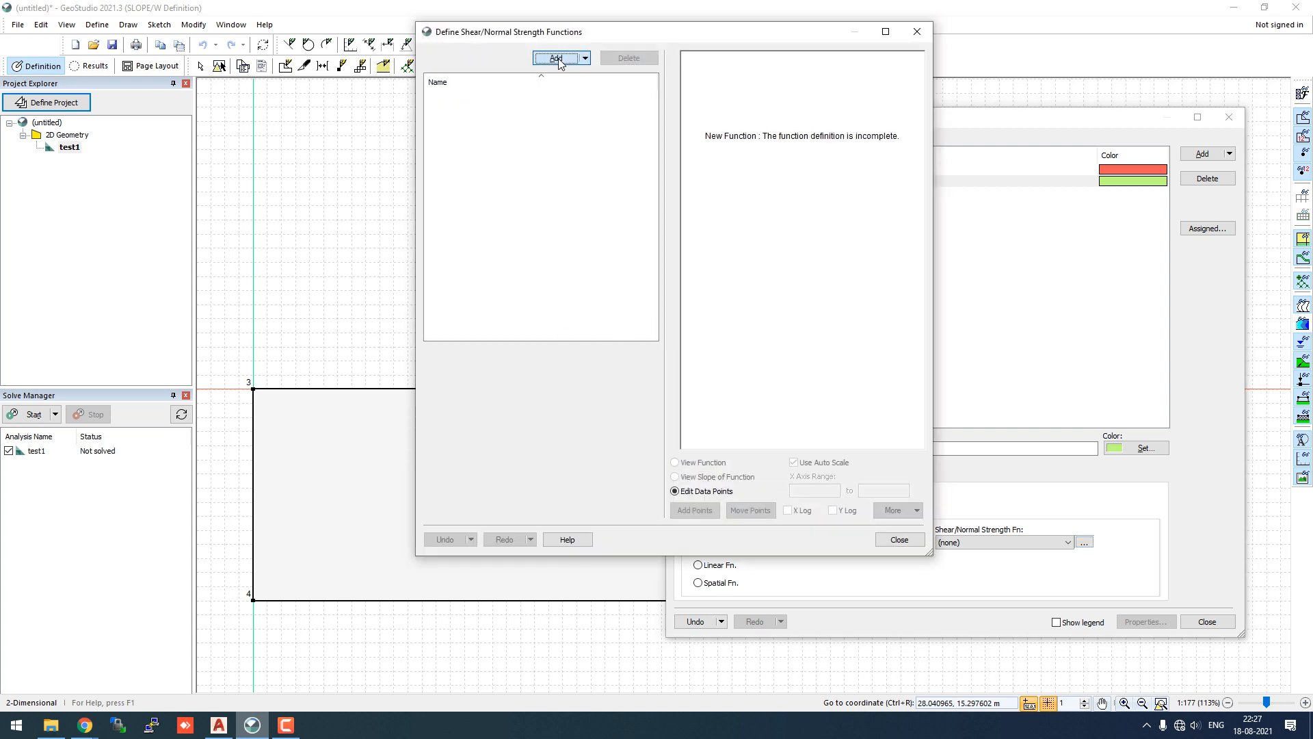
{"action": "left_click", "coordinate": [516, 355]}
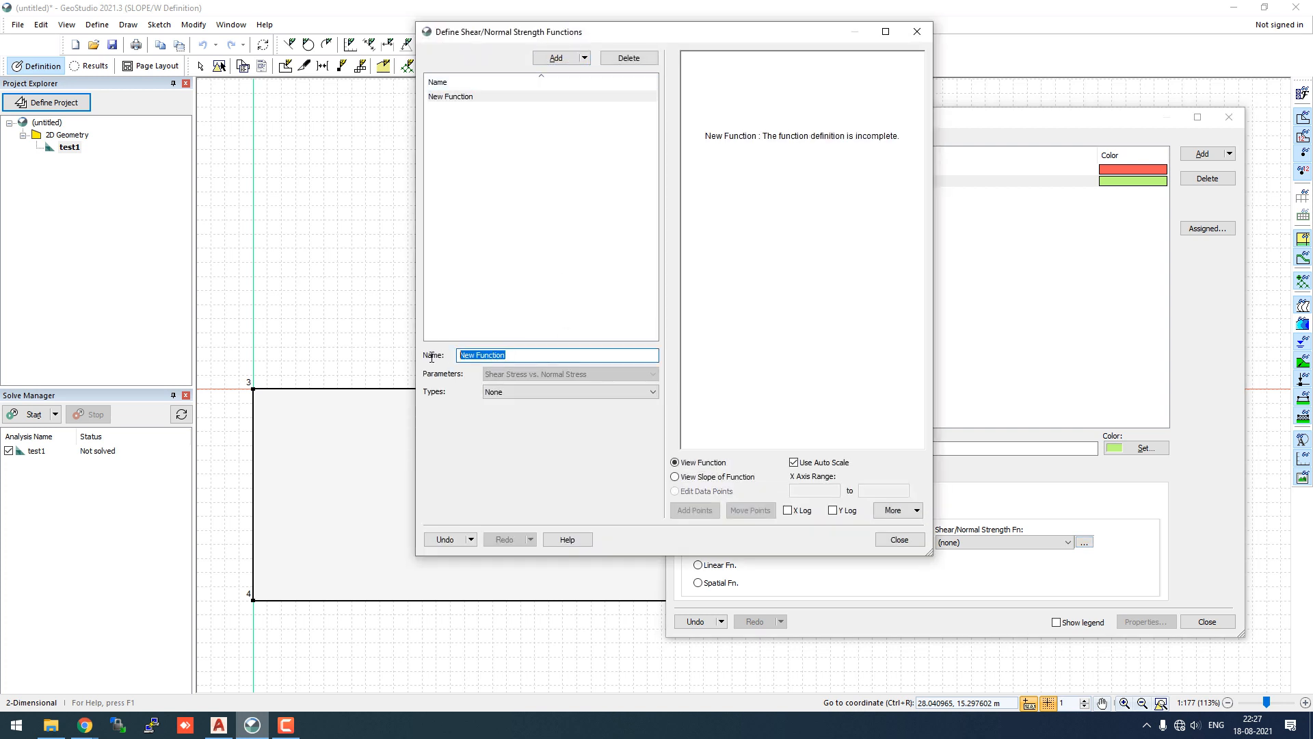
{"action": "type", "text": "linear"}
{"action": "key", "text": "BackSpace"}
{"action": "key", "text": "BackSpace"}
{"action": "key", "text": "BackSpace"}
{"action": "key", "text": "BackSpace"}
{"action": "type", "text": "tau_sigma"}
{"action": "left_click", "coordinate": [507, 392]}
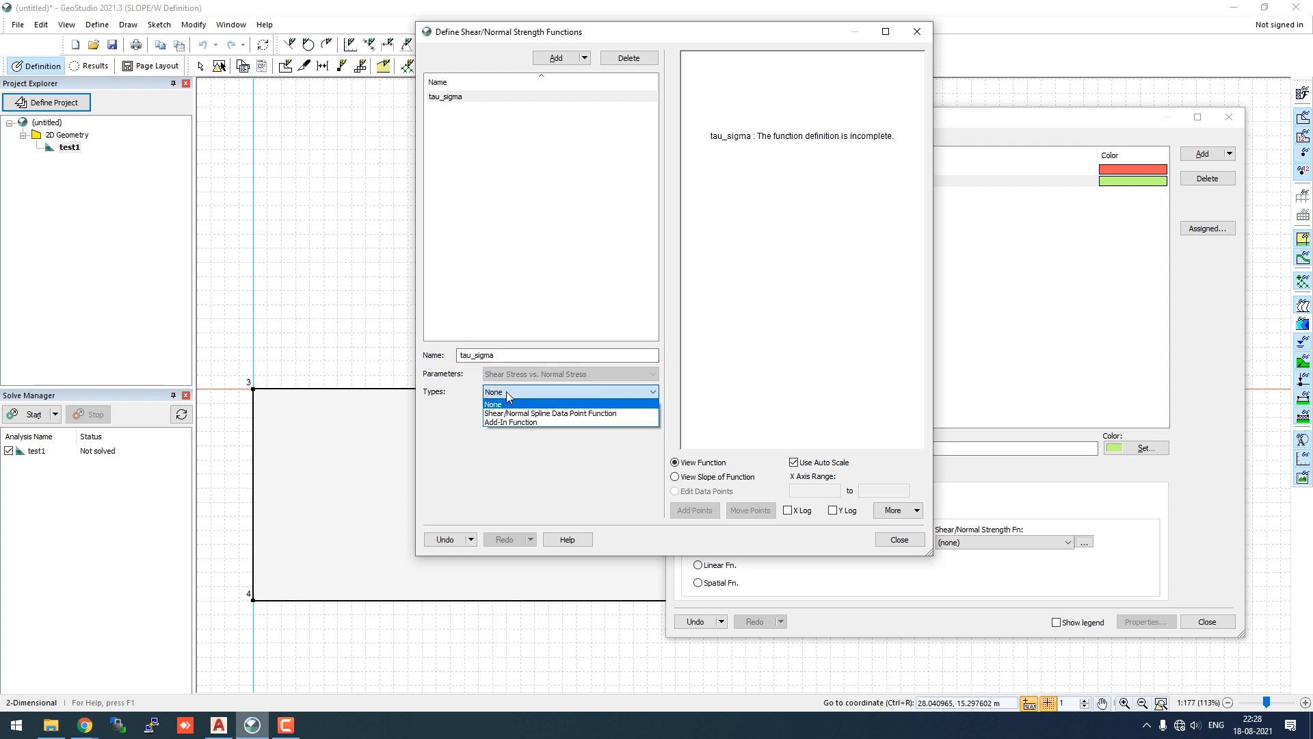
{"action": "left_click", "coordinate": [539, 414]}
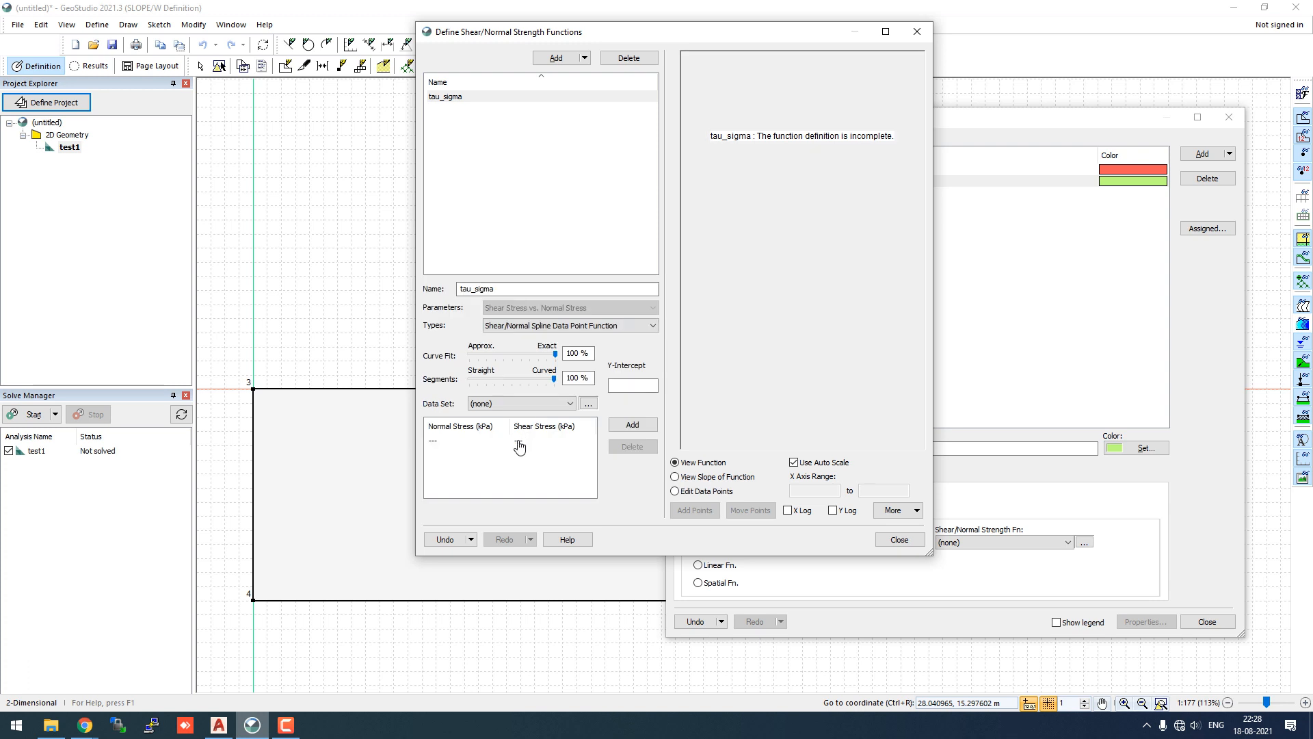
- Enter the data points (0, 0) and (75.46, 58.6) kPa
{"action": "left_click", "coordinate": [446, 445]}
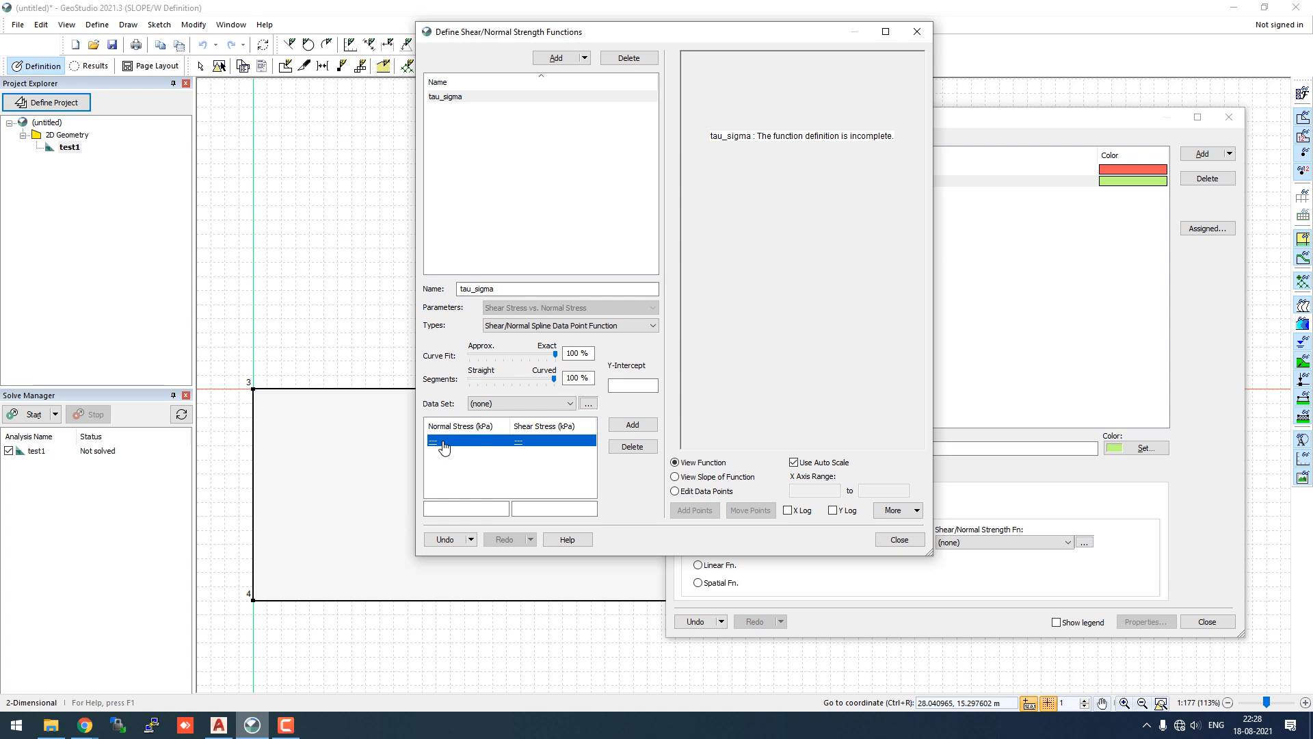
{"action": "left_click", "coordinate": [474, 508]}
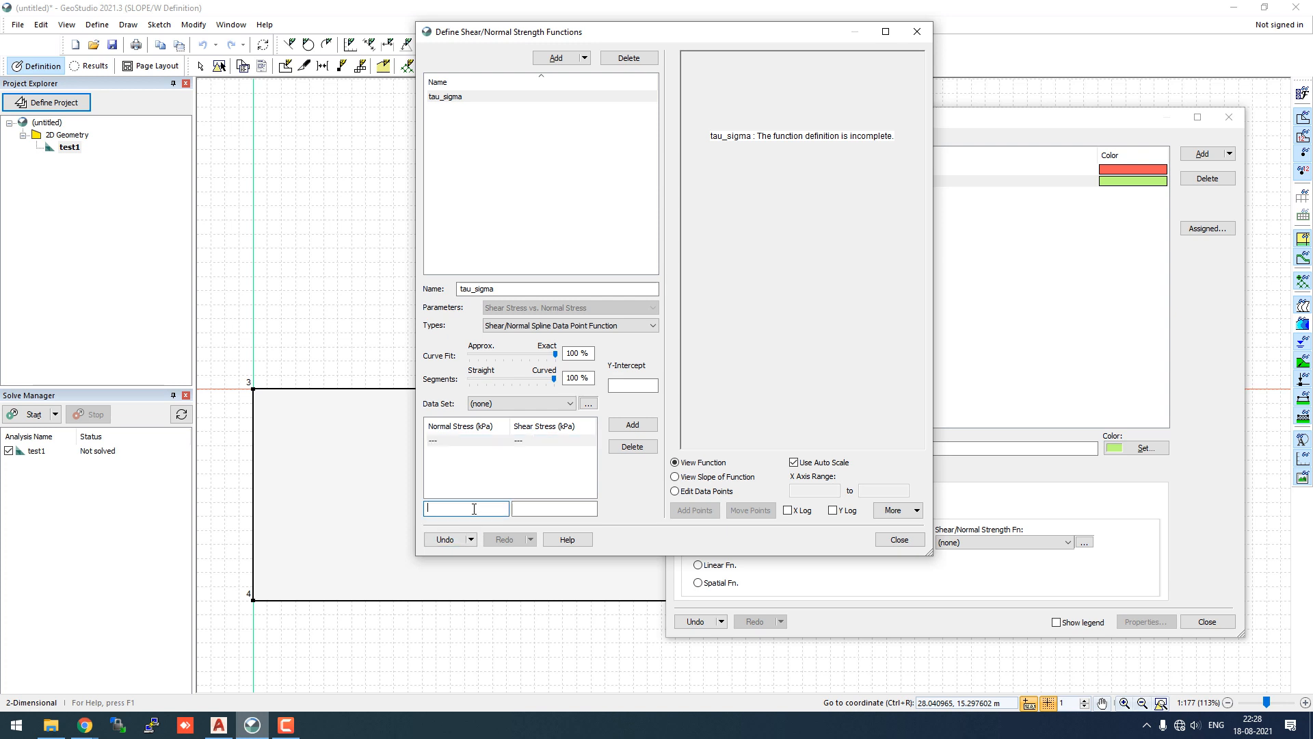
{"action": "type", "text": "0"}
{"action": "left_click", "coordinate": [517, 510]}
{"action": "type", "text": "0"}
{"action": "left_click", "coordinate": [631, 425]}
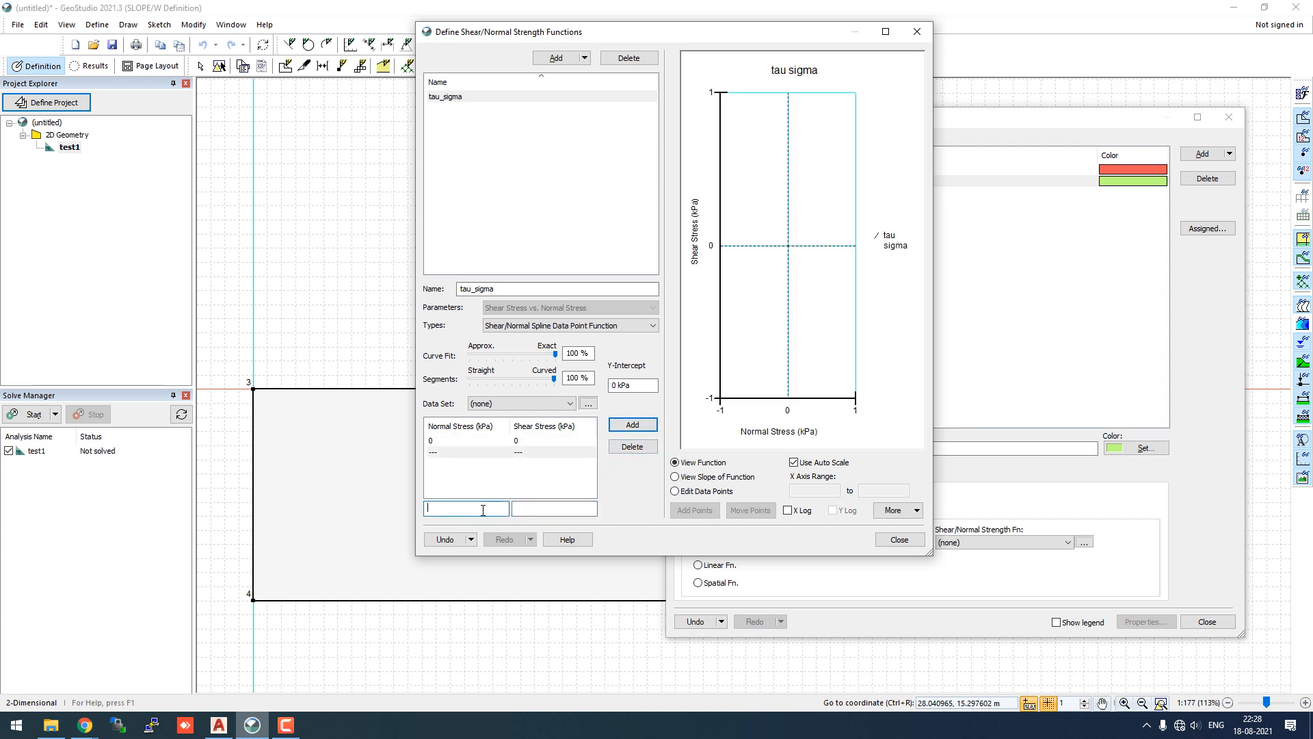
{"action": "type", "text": "75.46"}
{"action": "left_click", "coordinate": [547, 510]}
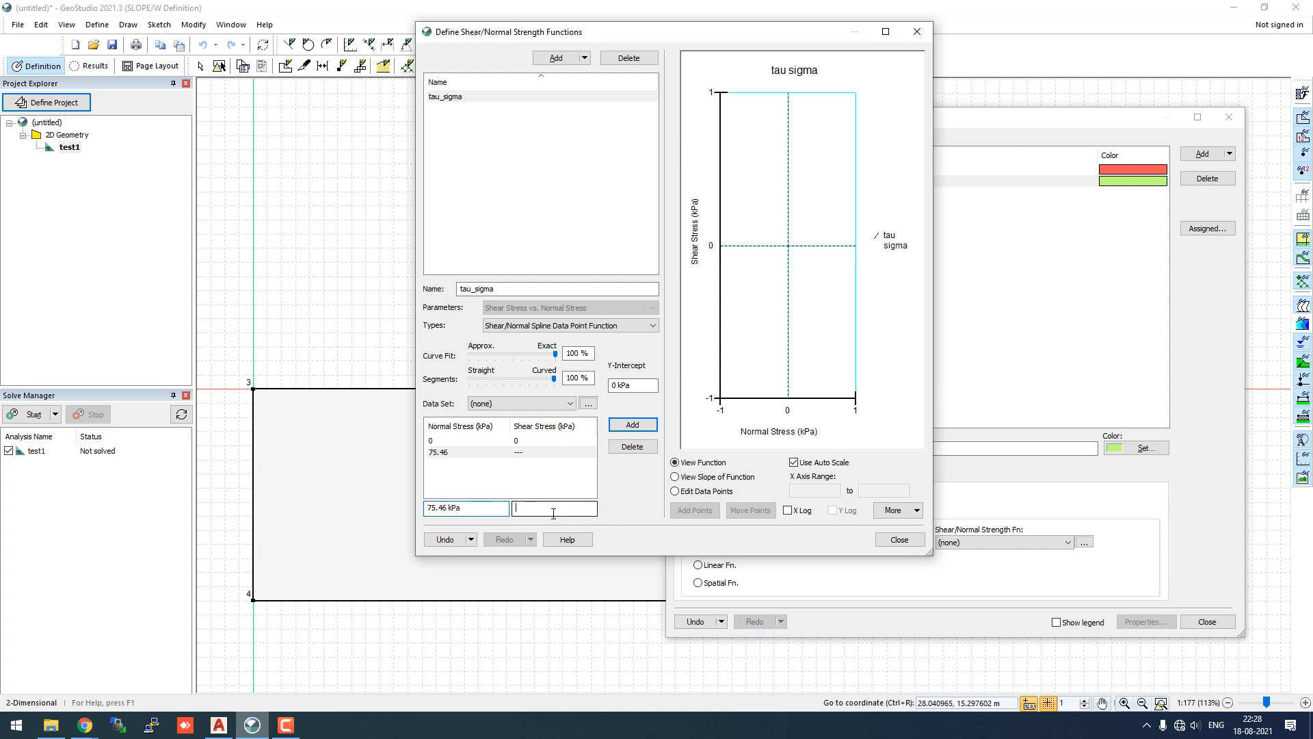
{"action": "type", "text": "58.6"}
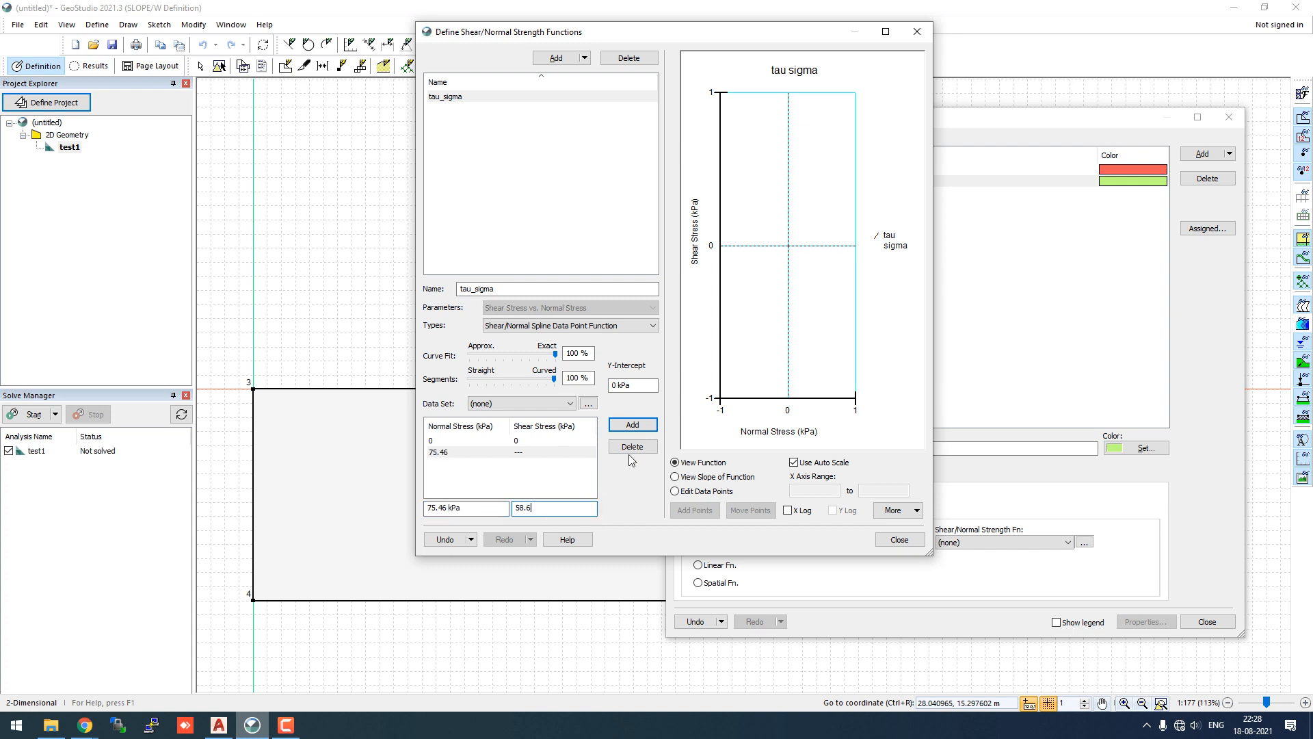
{"action": "left_click", "coordinate": [633, 426]}
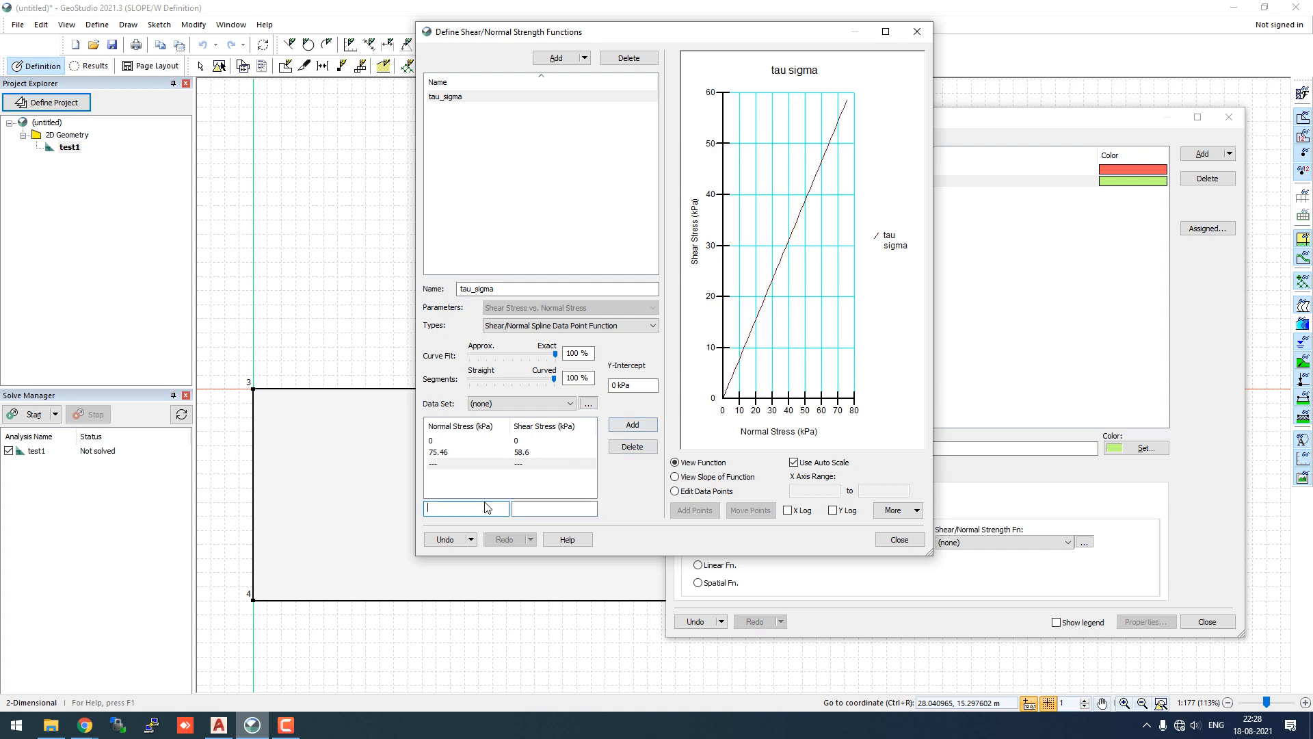
- Add the third point (147, 105.55) kPa and close the strength functions
{"action": "type", "text": "147"}
{"action": "left_click", "coordinate": [523, 513]}
{"action": "type", "text": "105.55"}
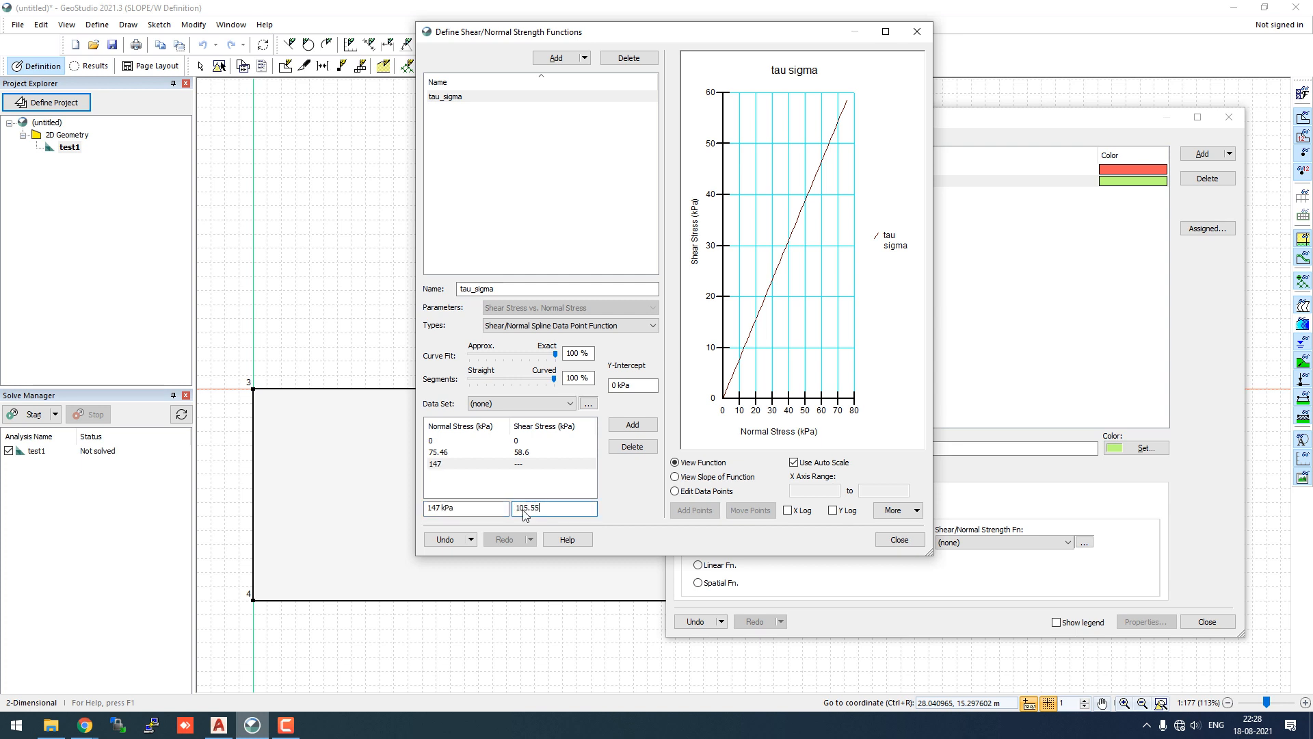
{"action": "left_click", "coordinate": [626, 425]}
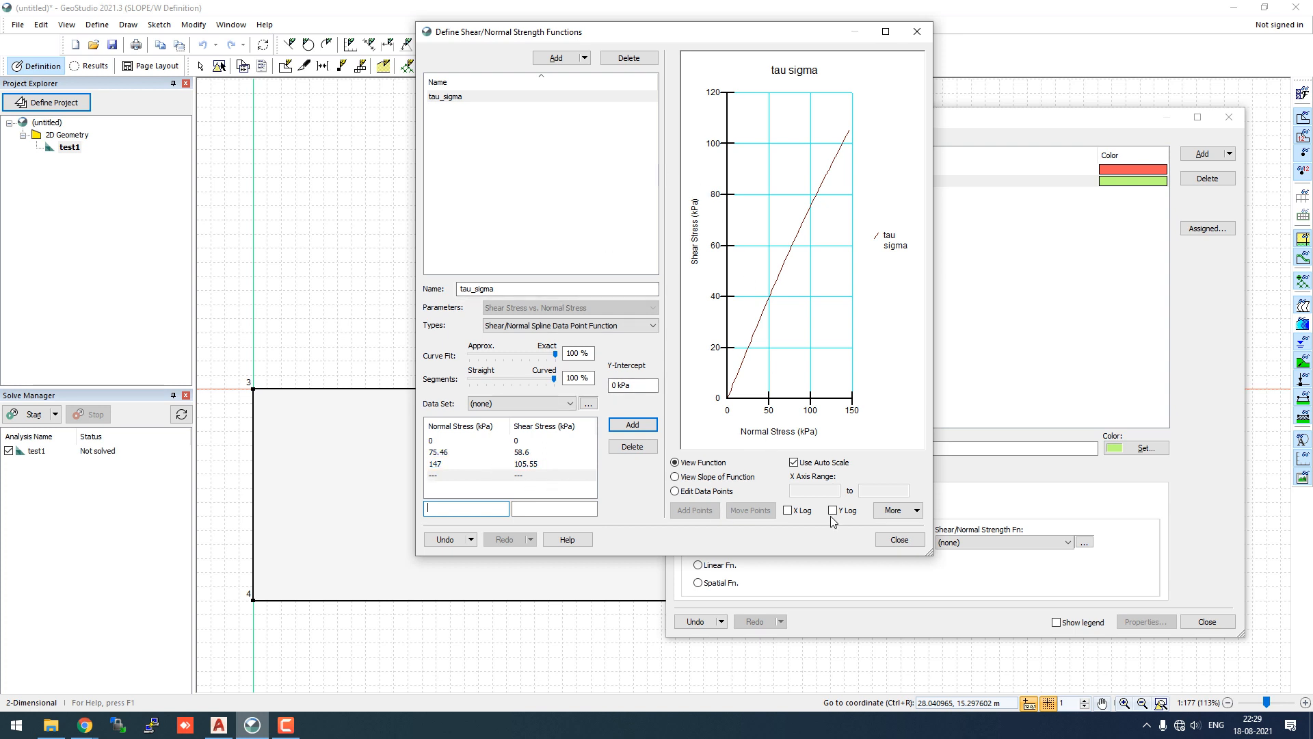
{"action": "left_click", "coordinate": [900, 539]}
- Assign tau_sigma as soil_1's shear/normal strength function
{"action": "left_click", "coordinate": [1018, 542]}
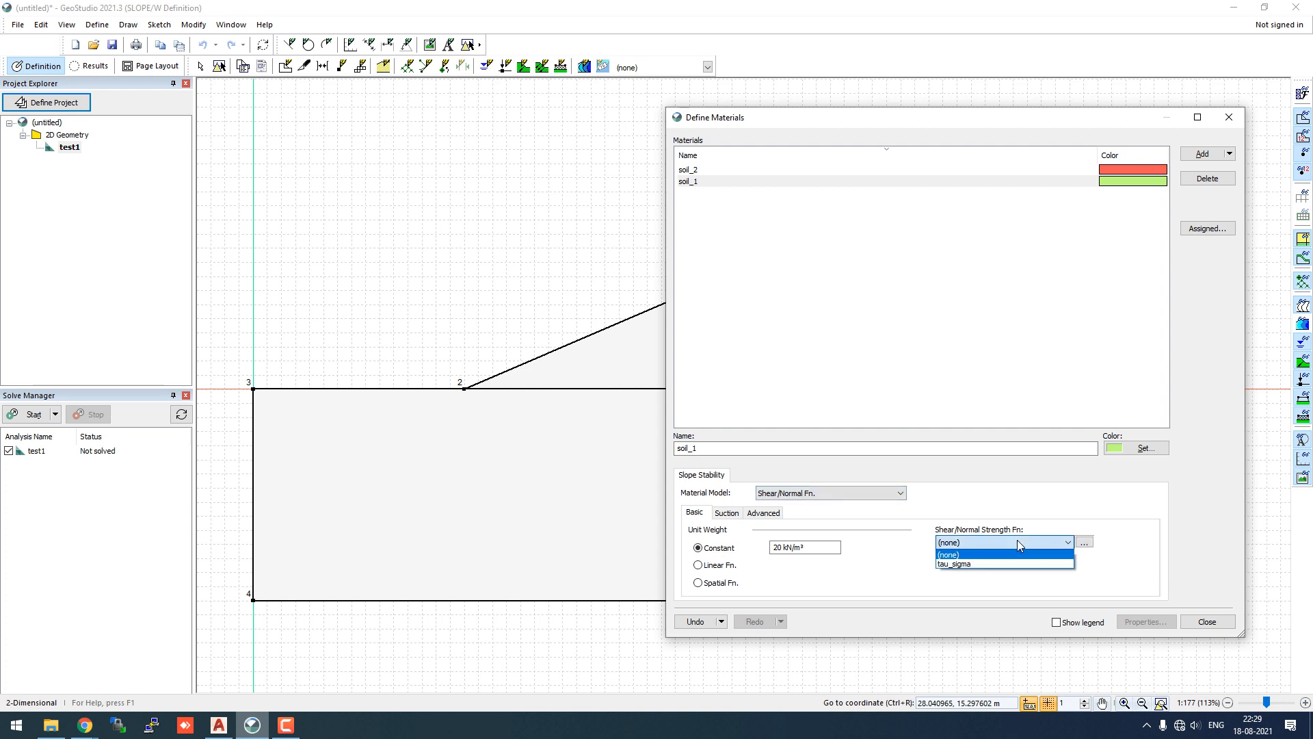
{"action": "left_click", "coordinate": [999, 565]}
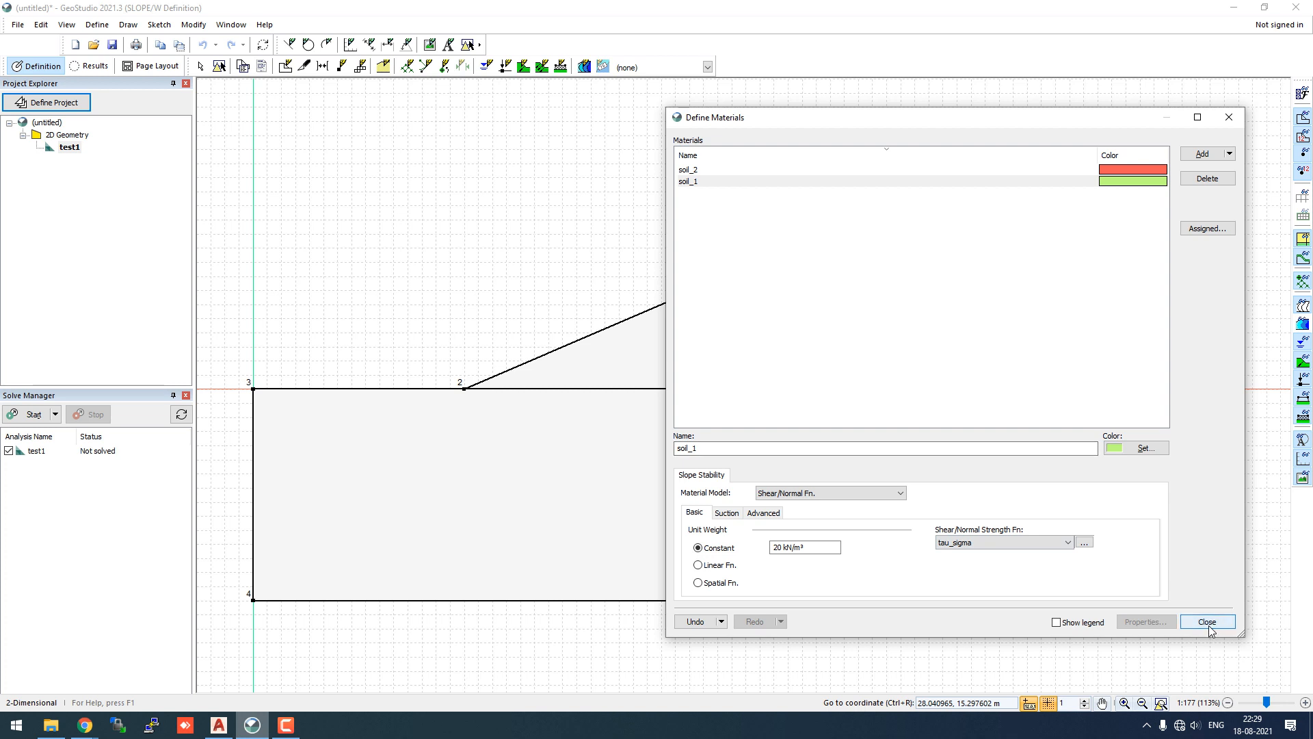
{"action": "left_click", "coordinate": [708, 448]}
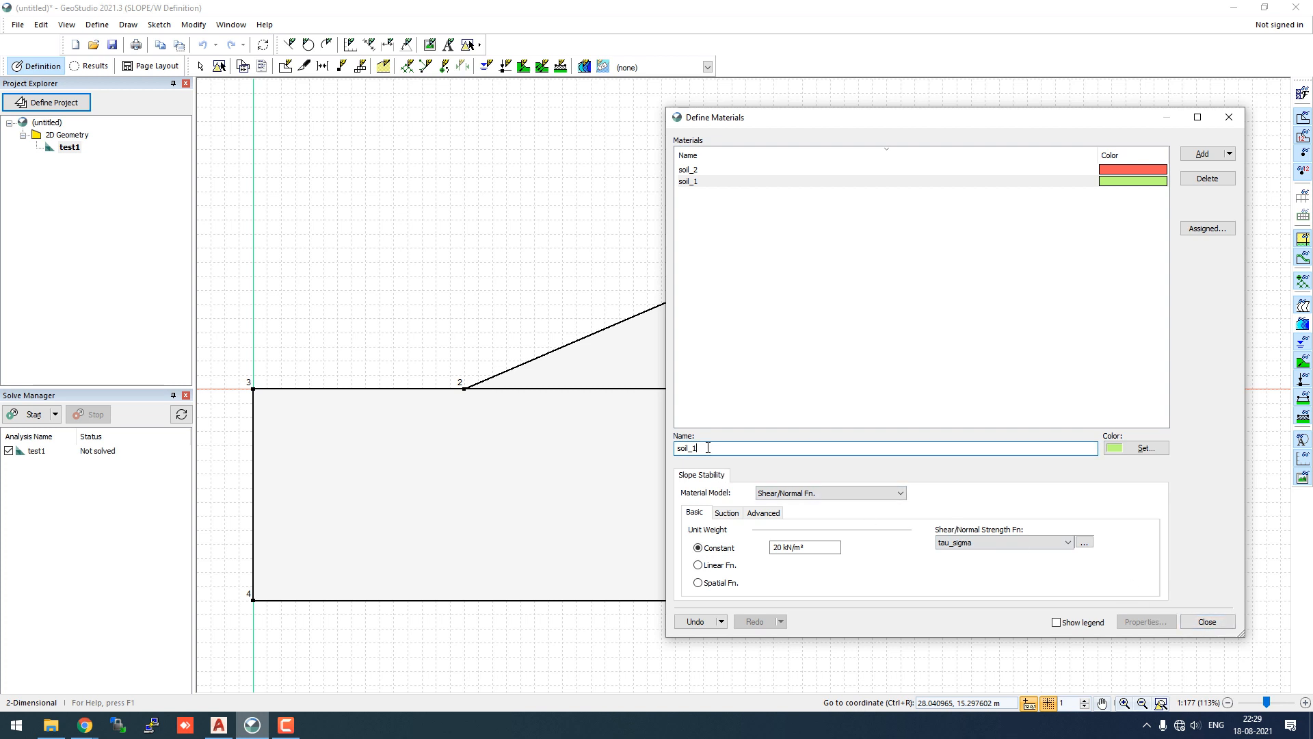
- Add a new blank material and select it
{"action": "left_click", "coordinate": [1229, 154]}
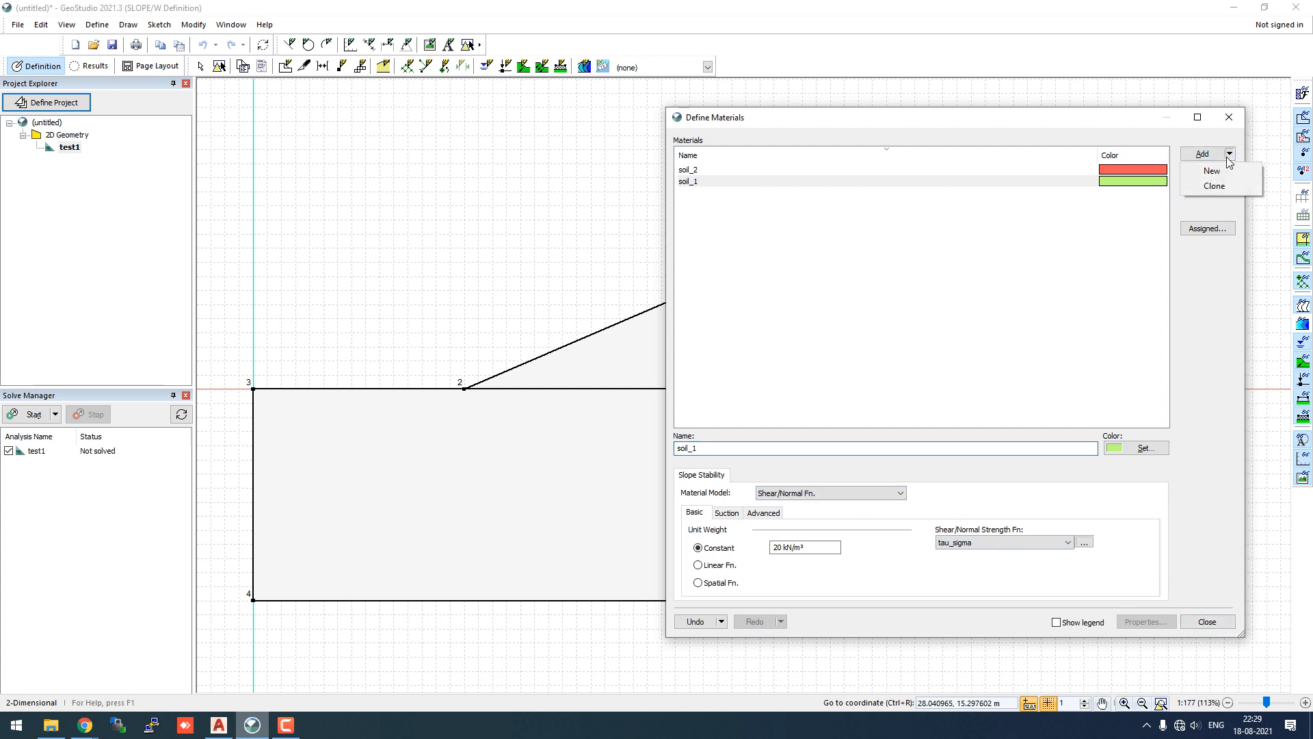
{"action": "left_click", "coordinate": [1226, 172]}
{"action": "left_click", "coordinate": [695, 192]}
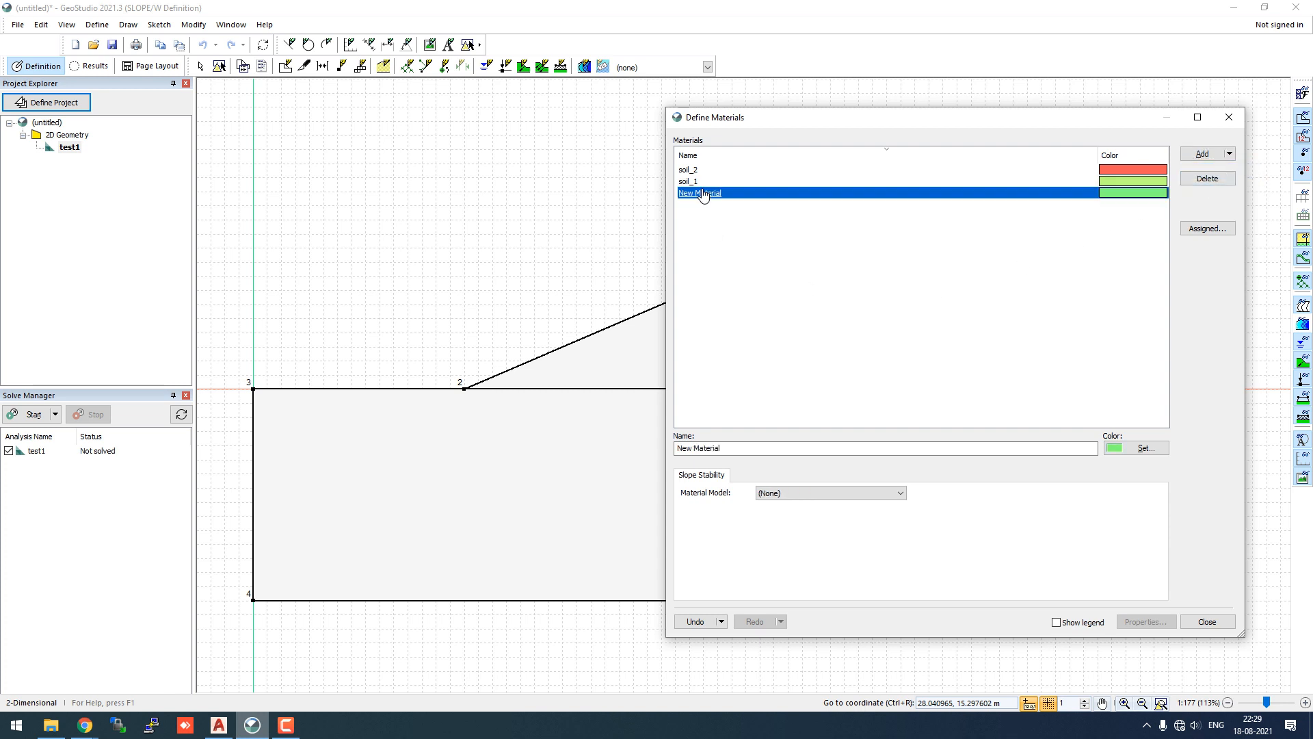
- Rename the new material soil_1_bilinear and set its model to Bilinear
{"action": "left_click", "coordinate": [727, 448]}
{"action": "left_click_drag", "start_coordinate": [727, 449], "coordinate": [669, 444]}
{"action": "type", "text": "s"}
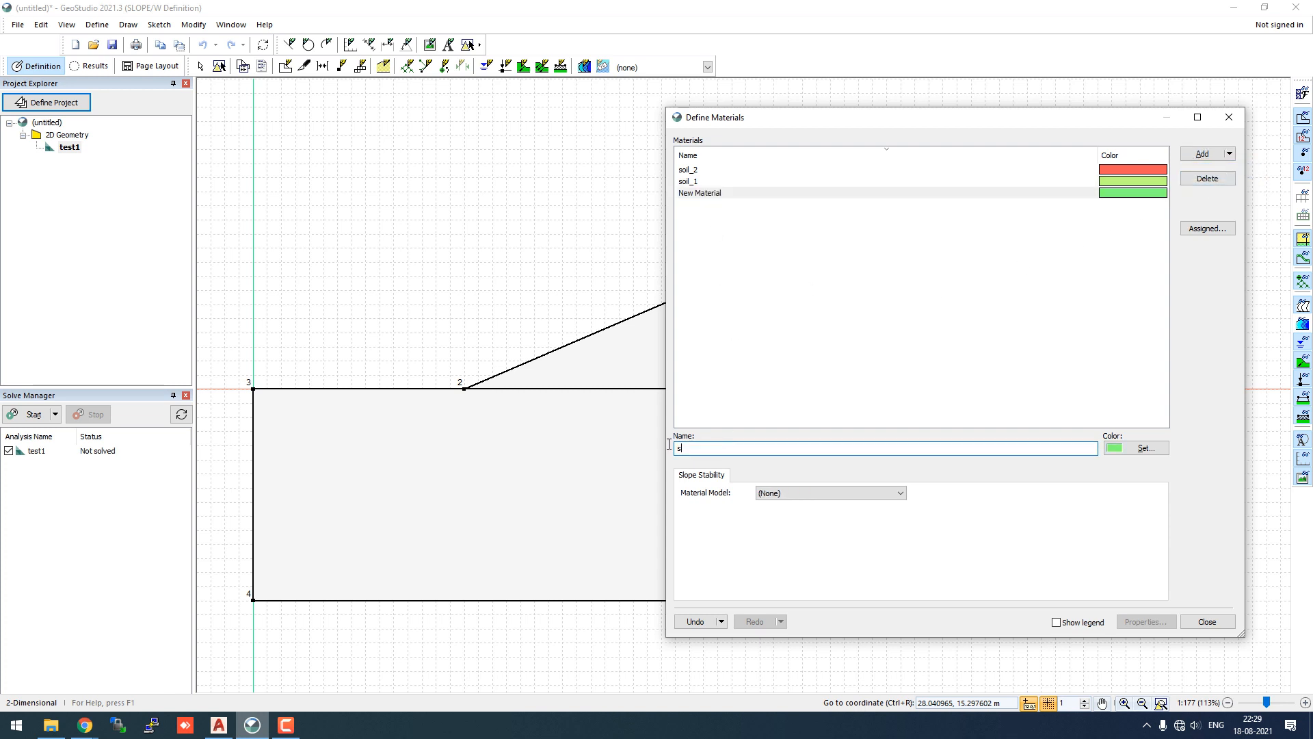
{"action": "type", "text": "oil_1_"}
{"action": "type", "text": "biline"}
{"action": "type", "text": "ear"}
{"action": "left_click", "coordinate": [791, 493]}
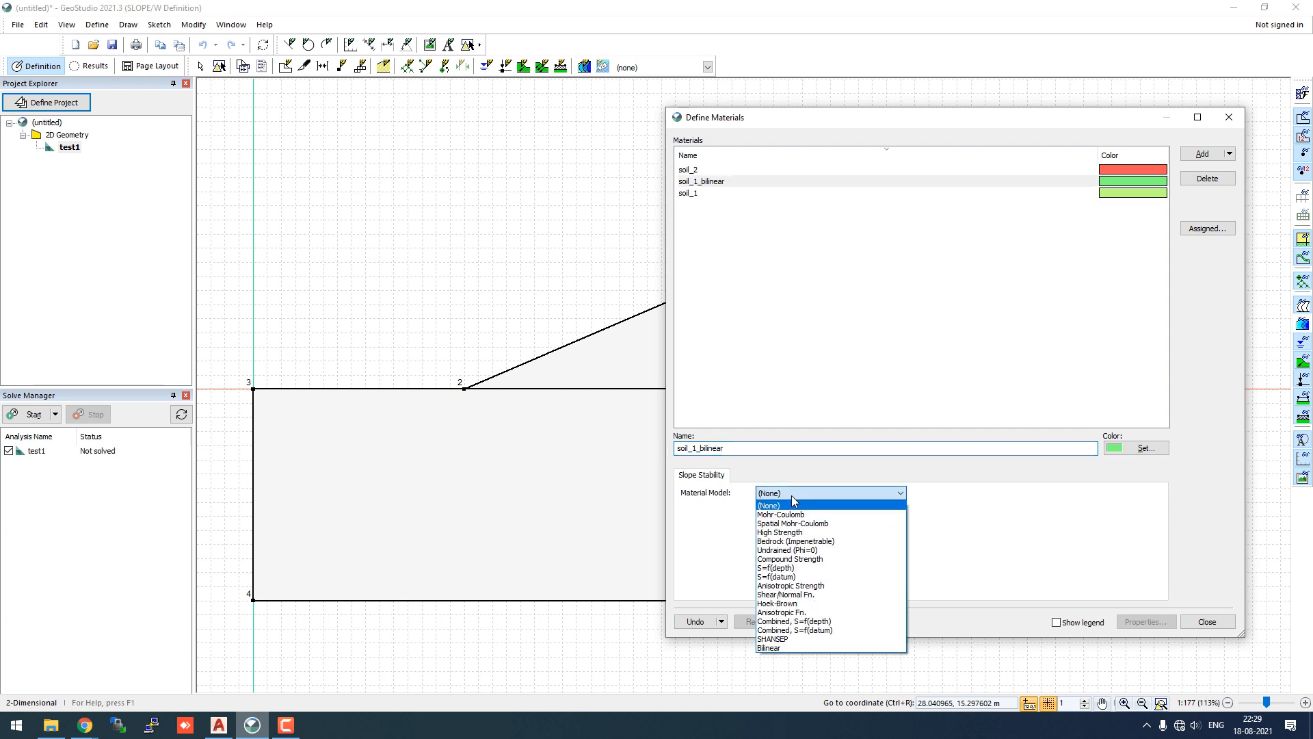
{"action": "left_click", "coordinate": [783, 649]}
- Enter unit weight 20 kN/m³, cohesion 0, Phi 1 37°, Phi 2 33°, normal 75.46 kPa
{"action": "left_click", "coordinate": [695, 542]}
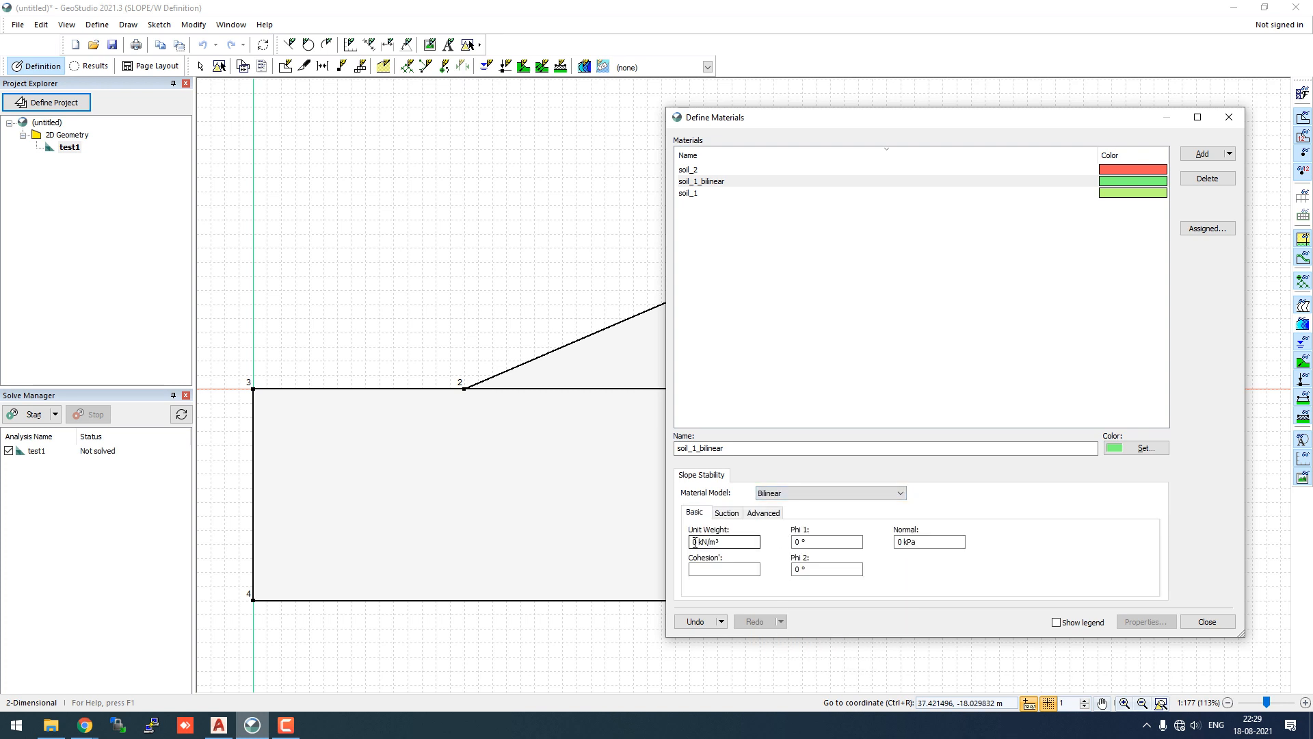
{"action": "double_click", "coordinate": [695, 541]}
{"action": "type", "text": "20"}
{"action": "left_click", "coordinate": [811, 542]}
{"action": "left_click", "coordinate": [733, 569]}
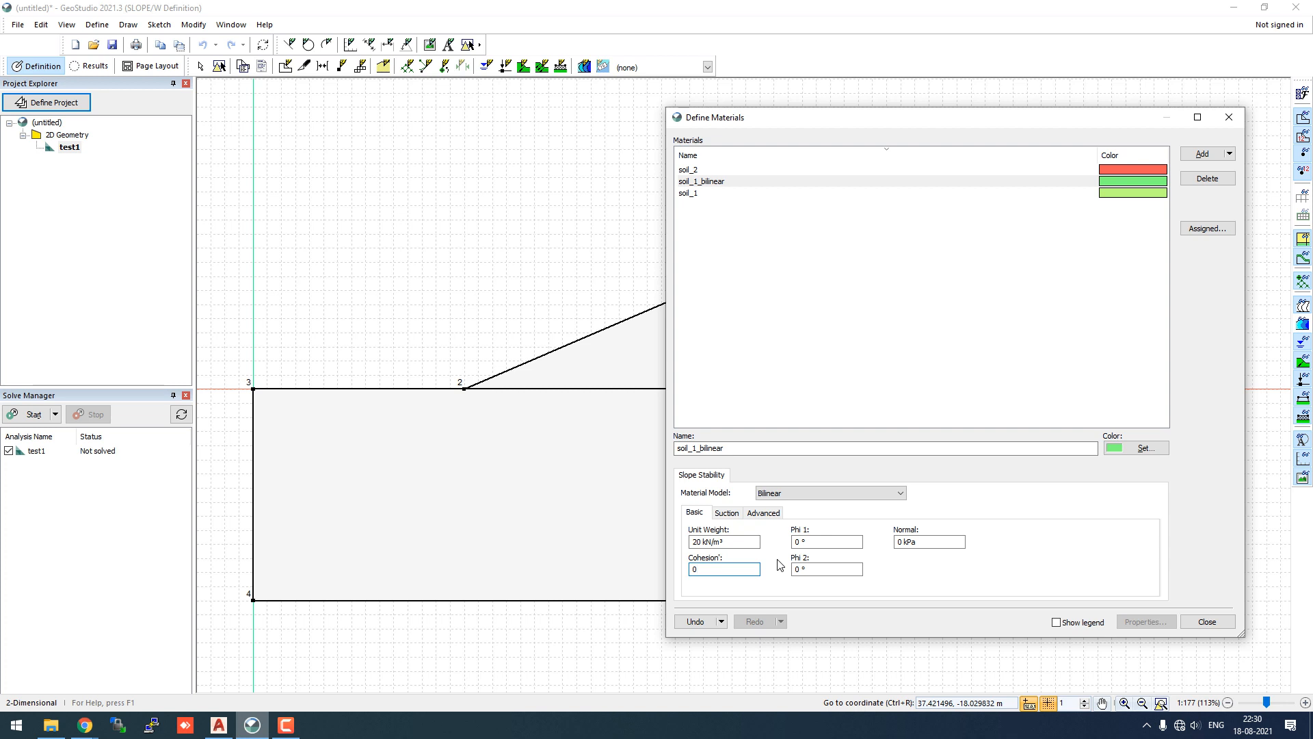
{"action": "left_click", "coordinate": [796, 541]}
{"action": "left_click", "coordinate": [797, 570]}
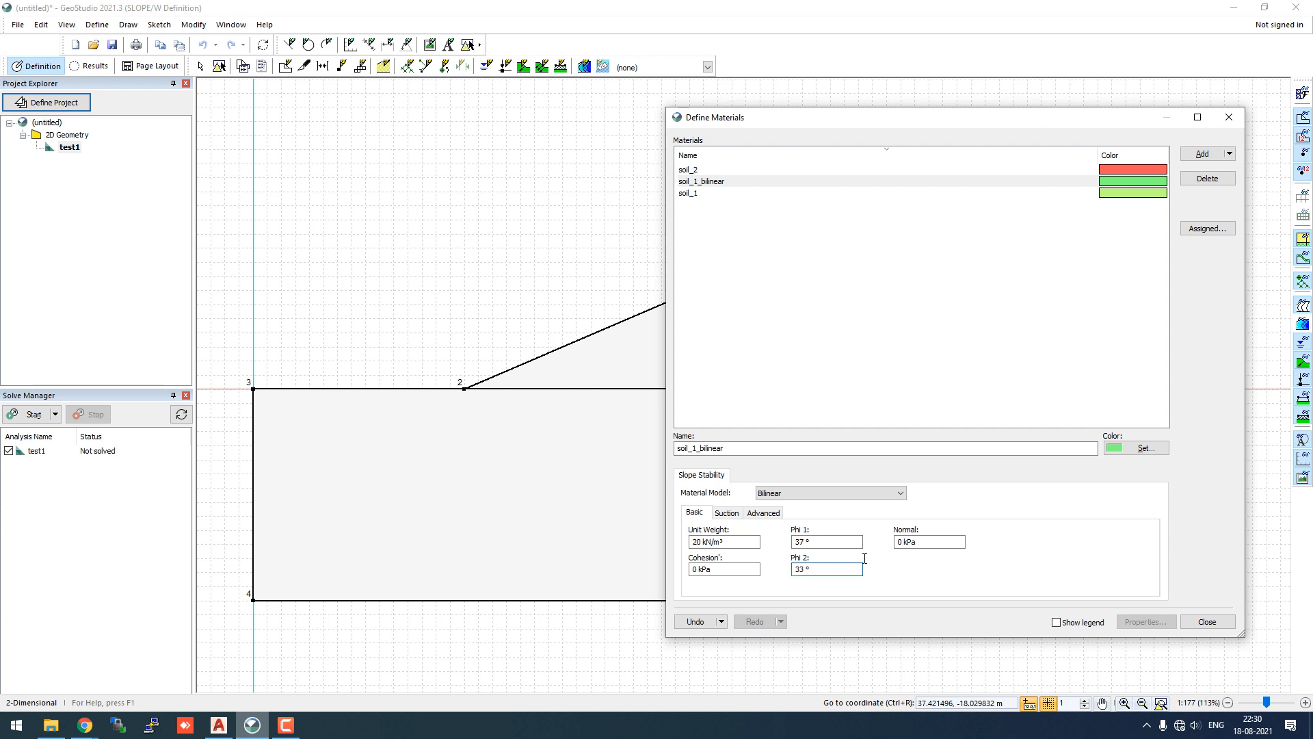
{"action": "double_click", "coordinate": [900, 542]}
{"action": "type", "text": "75.46"}
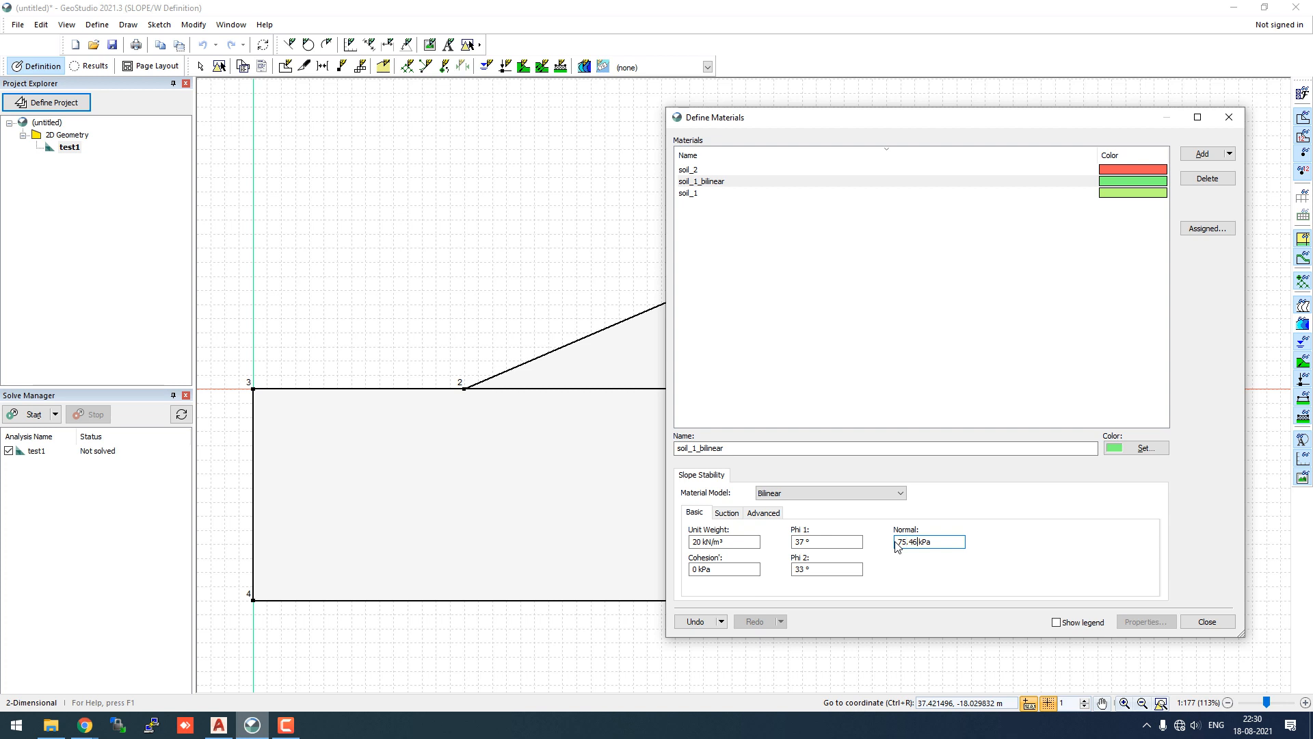
{"action": "left_click", "coordinate": [832, 571]}
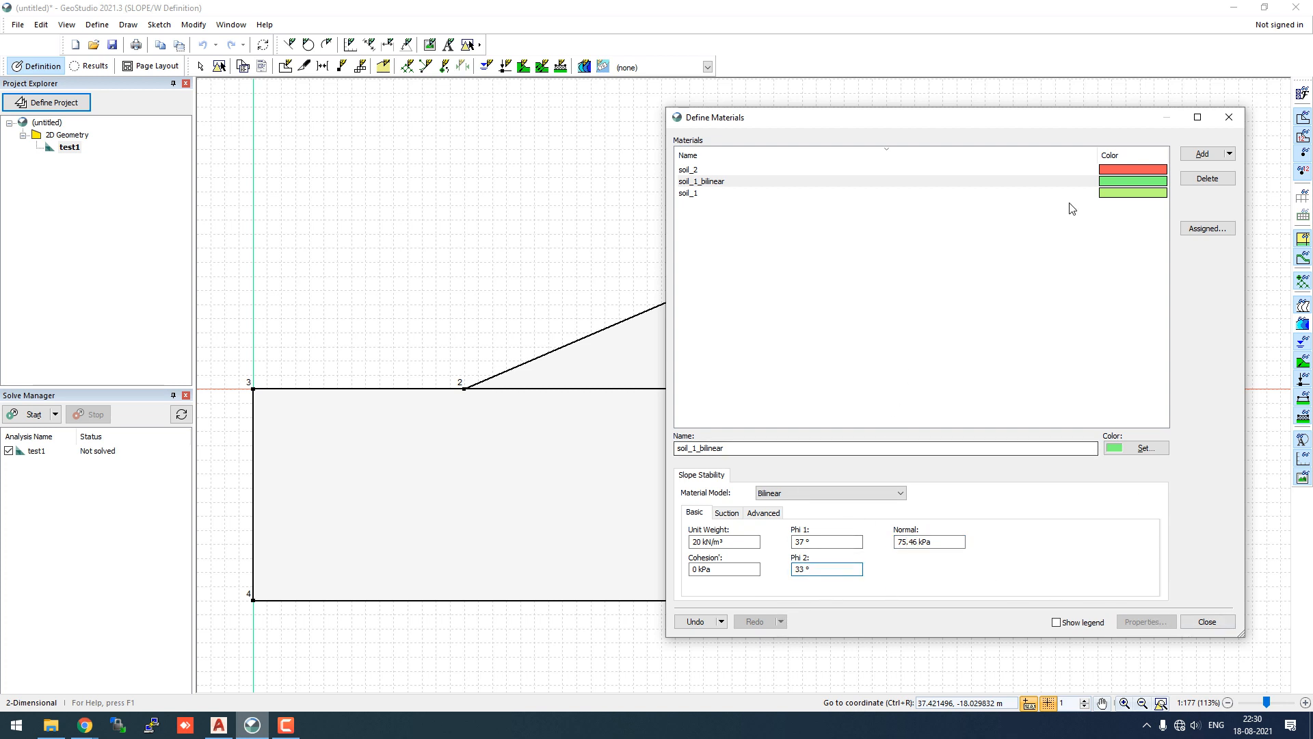
- Set the soil_1_bilinear material colour to dark blue
{"action": "left_click", "coordinate": [1125, 449]}
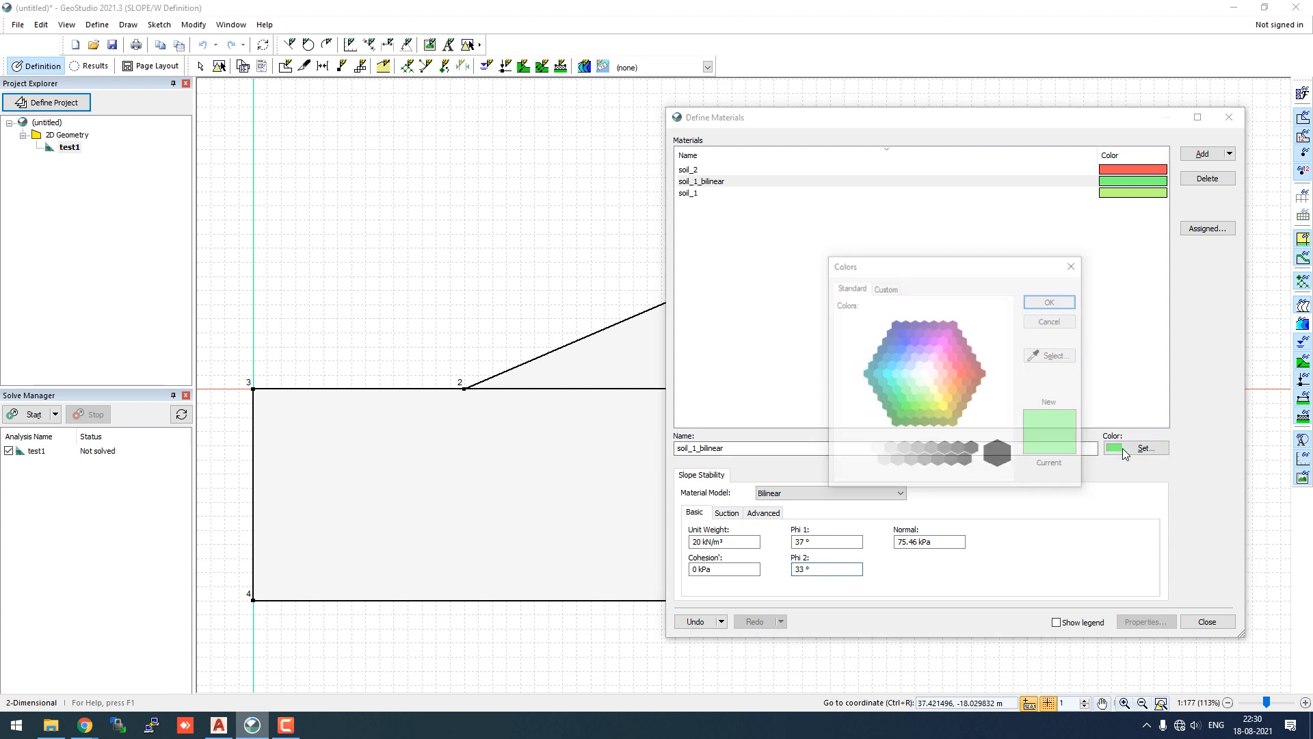
{"action": "left_click", "coordinate": [902, 329]}
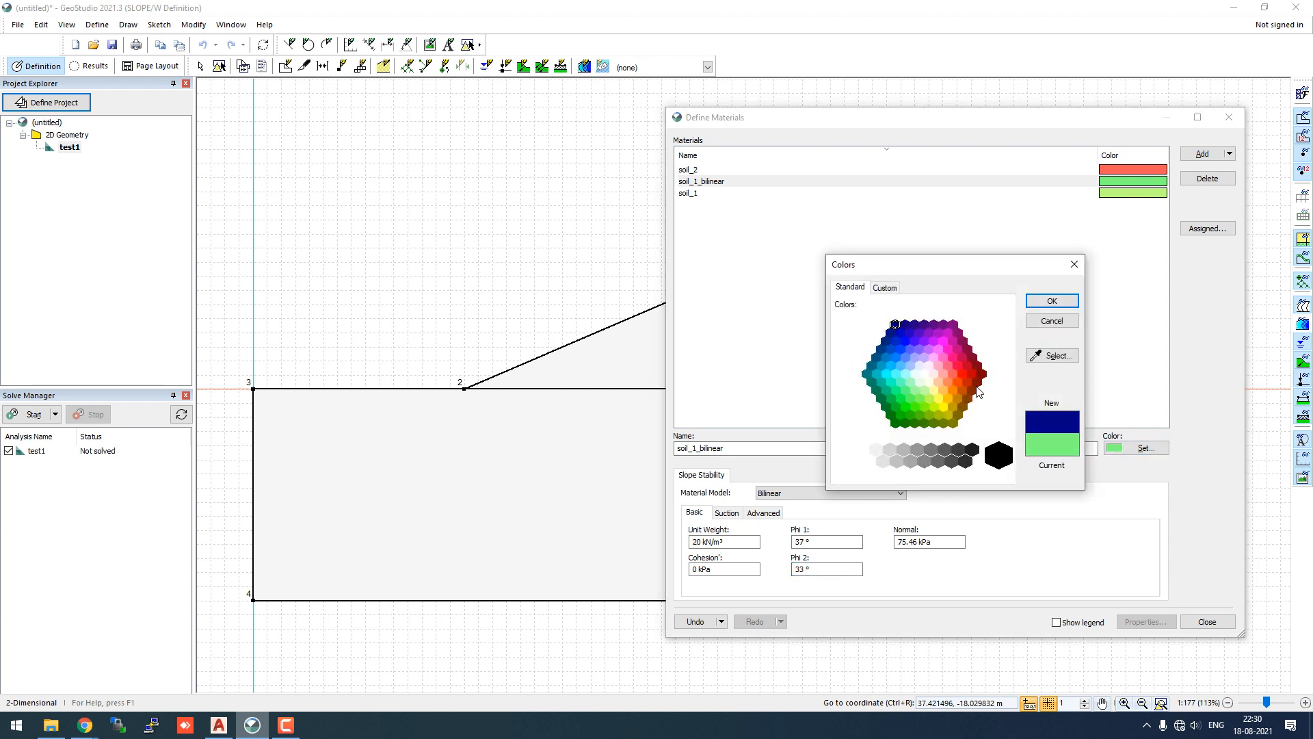
{"action": "left_click", "coordinate": [1056, 301]}
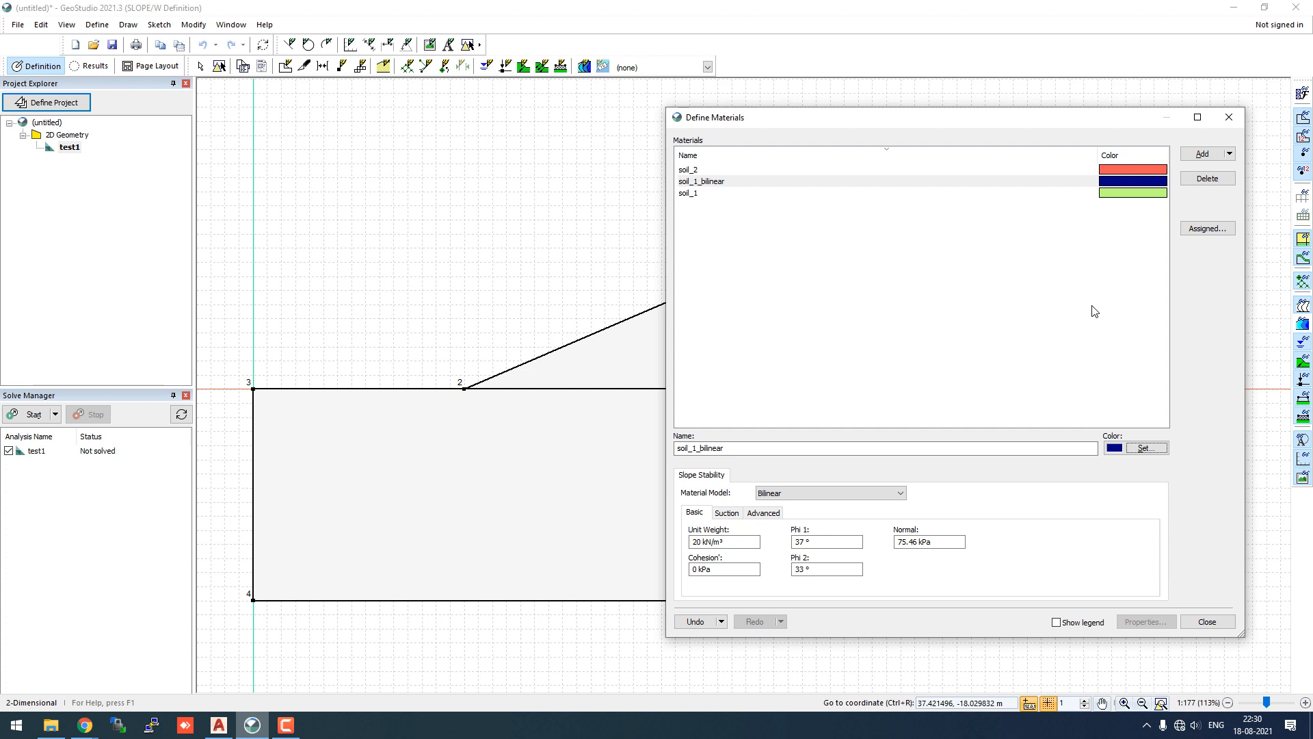
- Rename soil_1 to soil_1_tau_sigma and close Define Materials
{"action": "left_click", "coordinate": [699, 195]}
{"action": "left_click", "coordinate": [730, 448]}
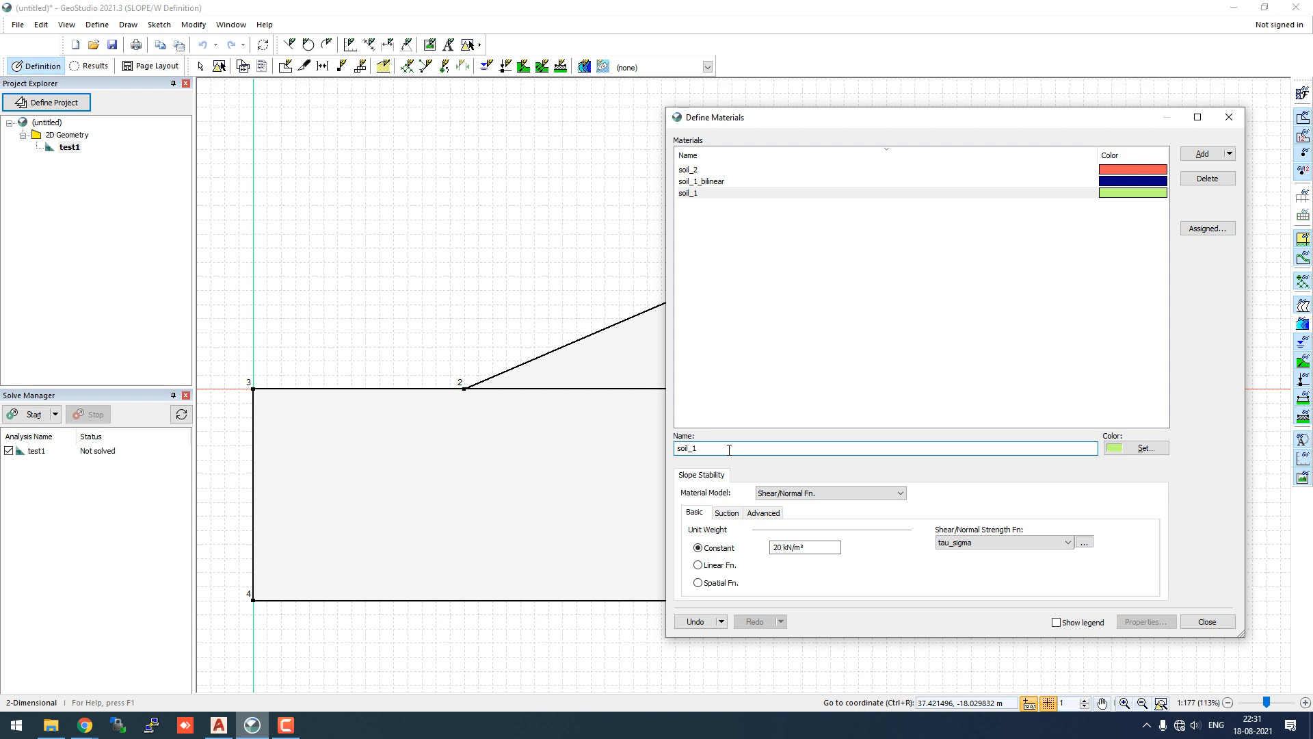
{"action": "type", "text": "_tau_sigma"}
{"action": "left_click", "coordinate": [972, 341]}
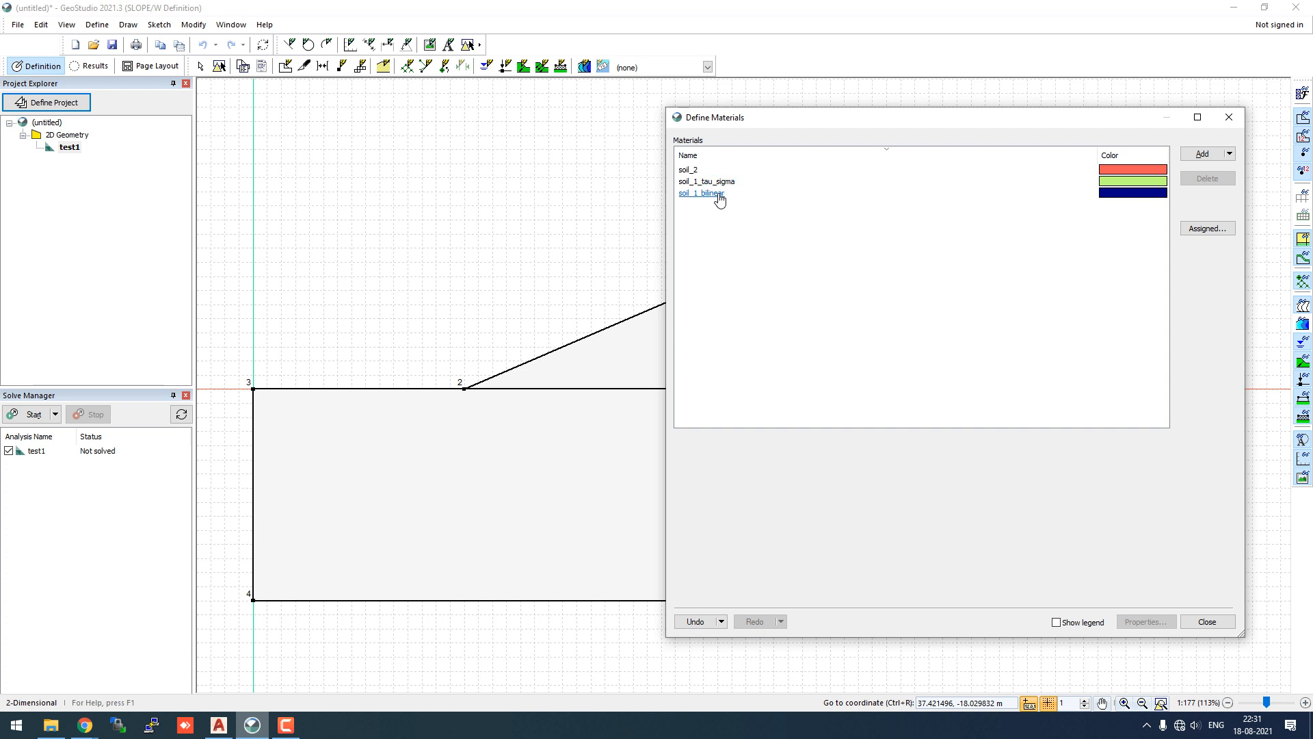
{"action": "left_click", "coordinate": [1225, 126]}
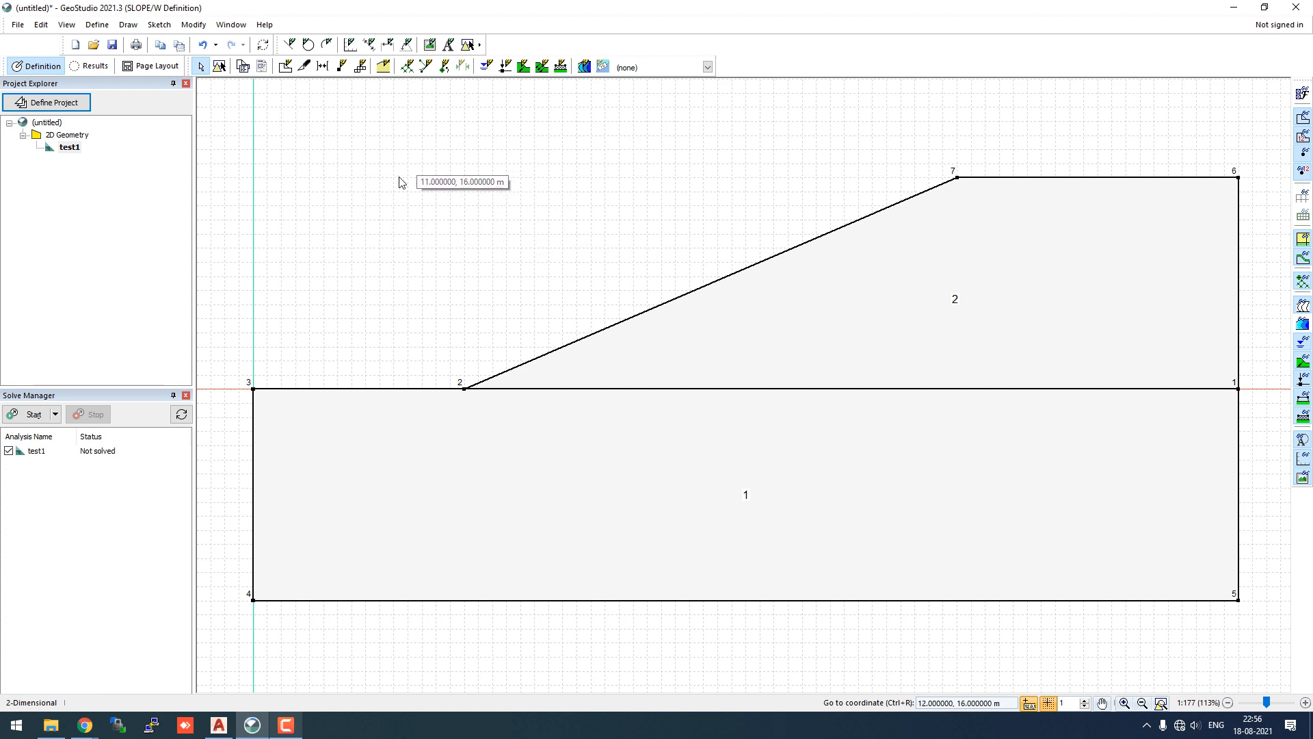
- Fill upper region 2 with soil_2 using Draw Materials
{"action": "left_click", "coordinate": [129, 25]}
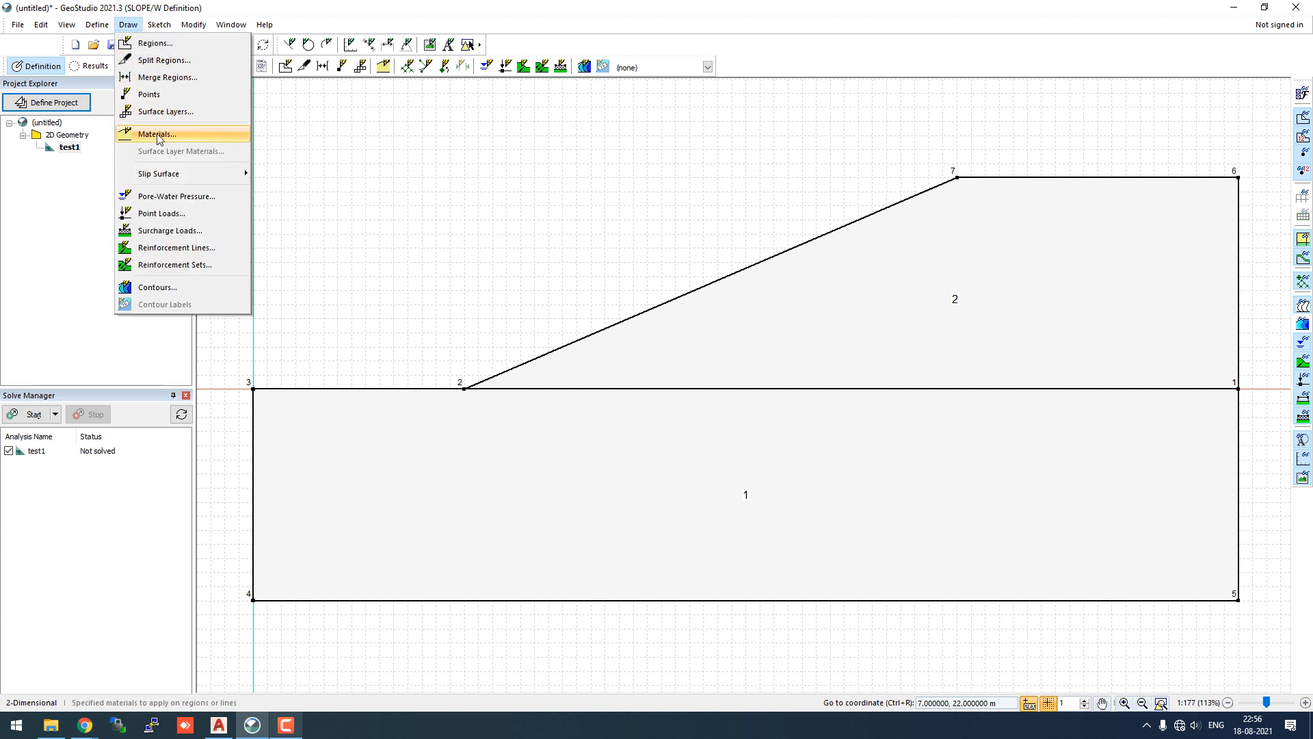
{"action": "left_click", "coordinate": [158, 134]}
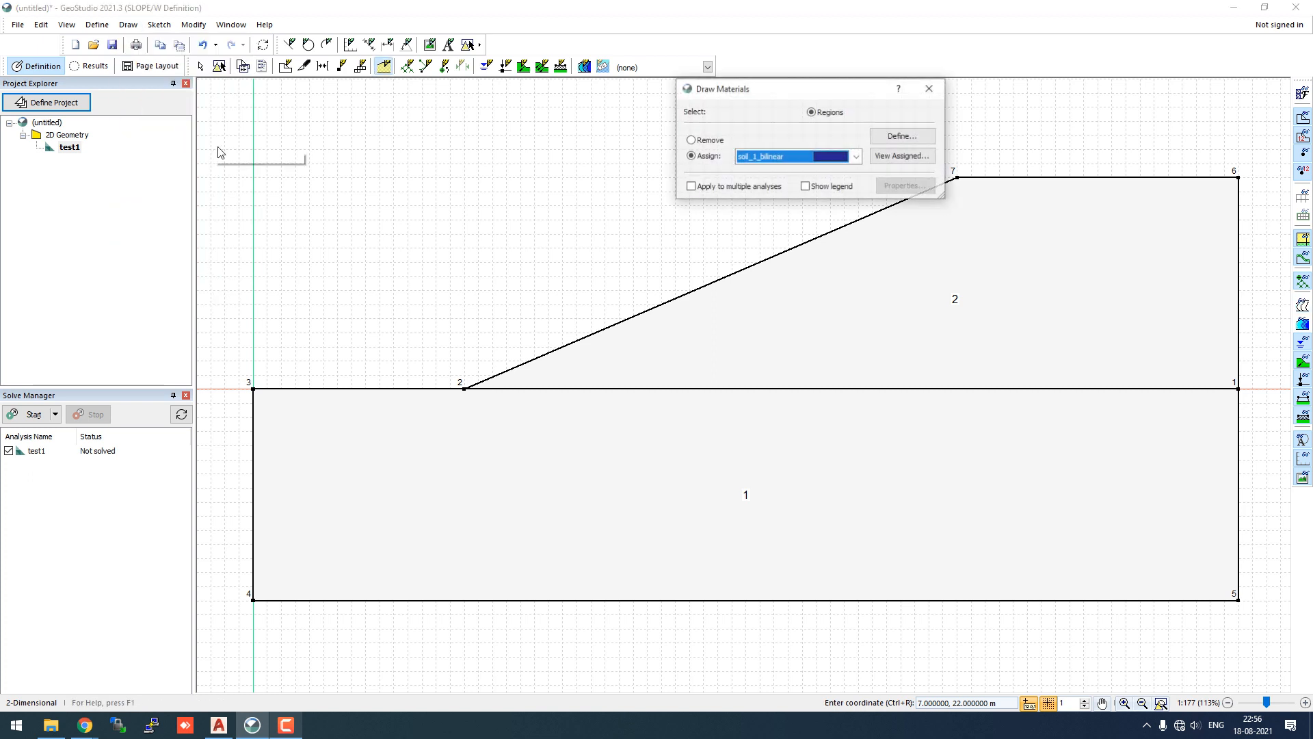
{"action": "left_click", "coordinate": [856, 157]}
{"action": "left_click", "coordinate": [806, 198]}
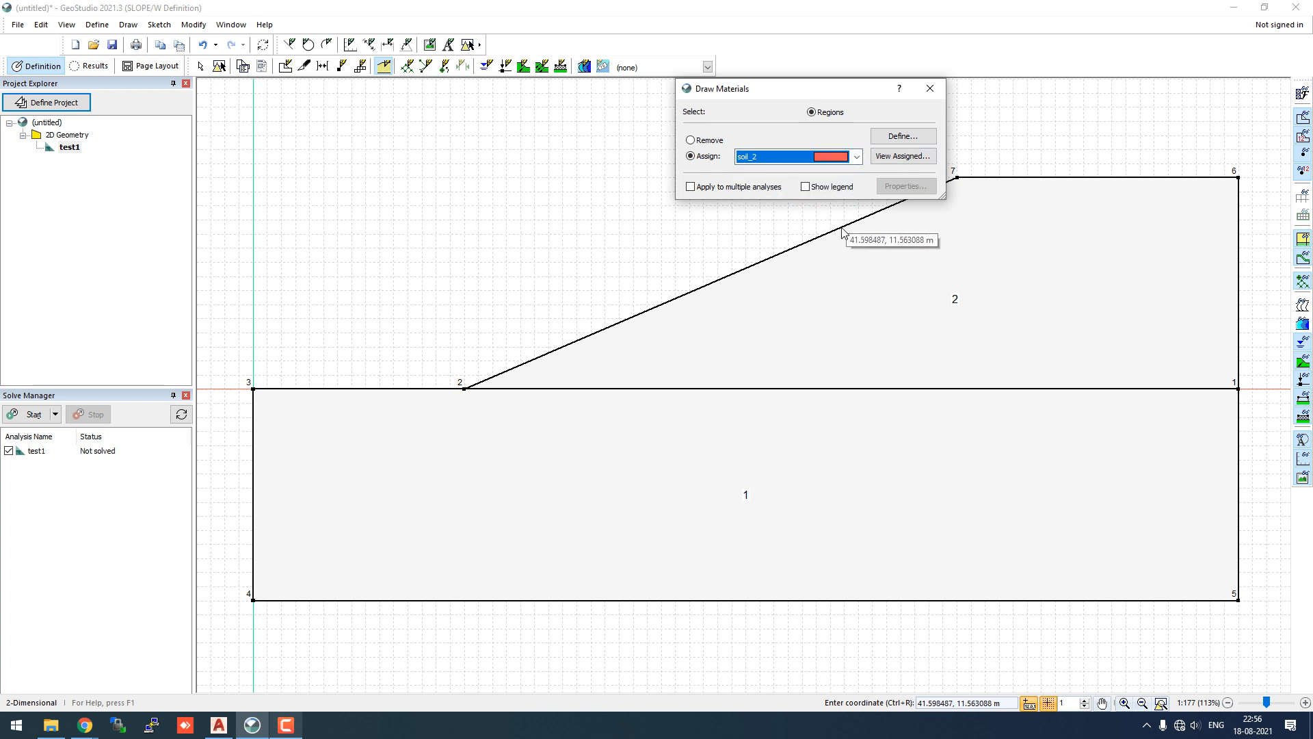
{"action": "left_click", "coordinate": [1014, 283]}
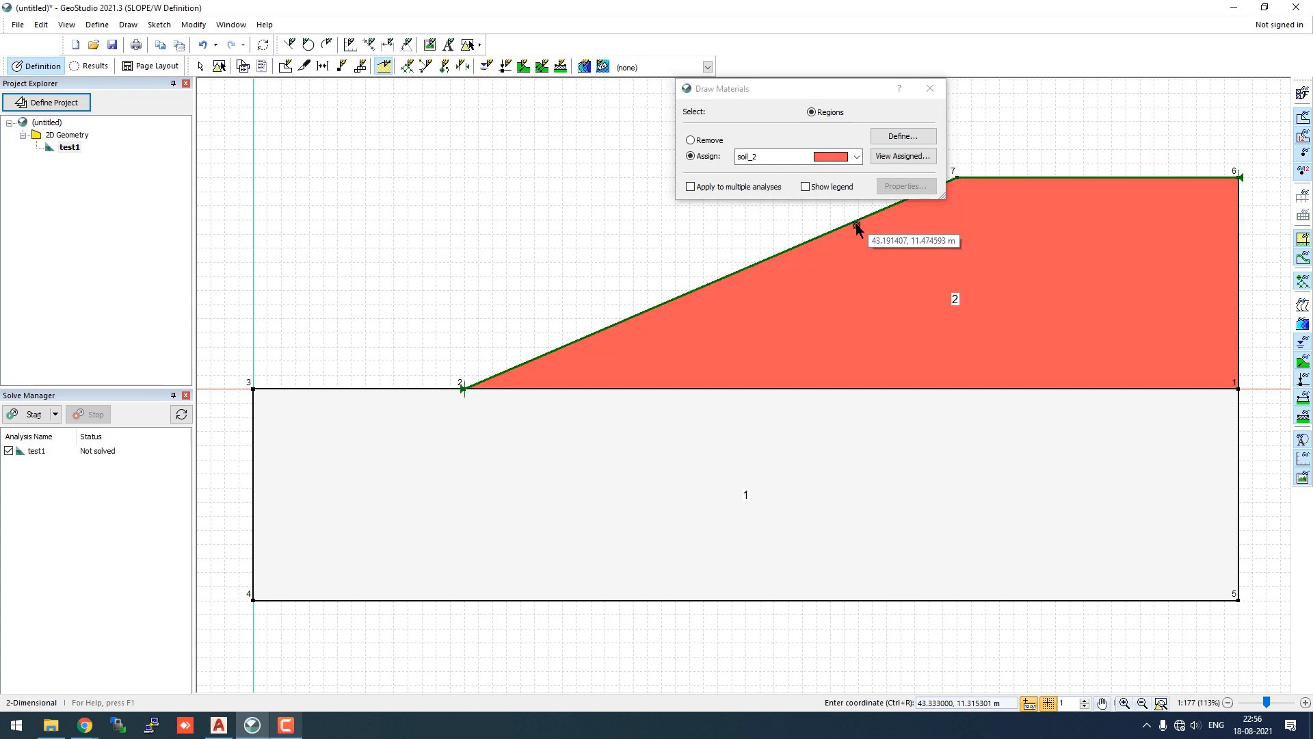
- Fill lower region 1 with soil_1_bilinear and finish assigning materials
{"action": "left_click", "coordinate": [857, 157]}
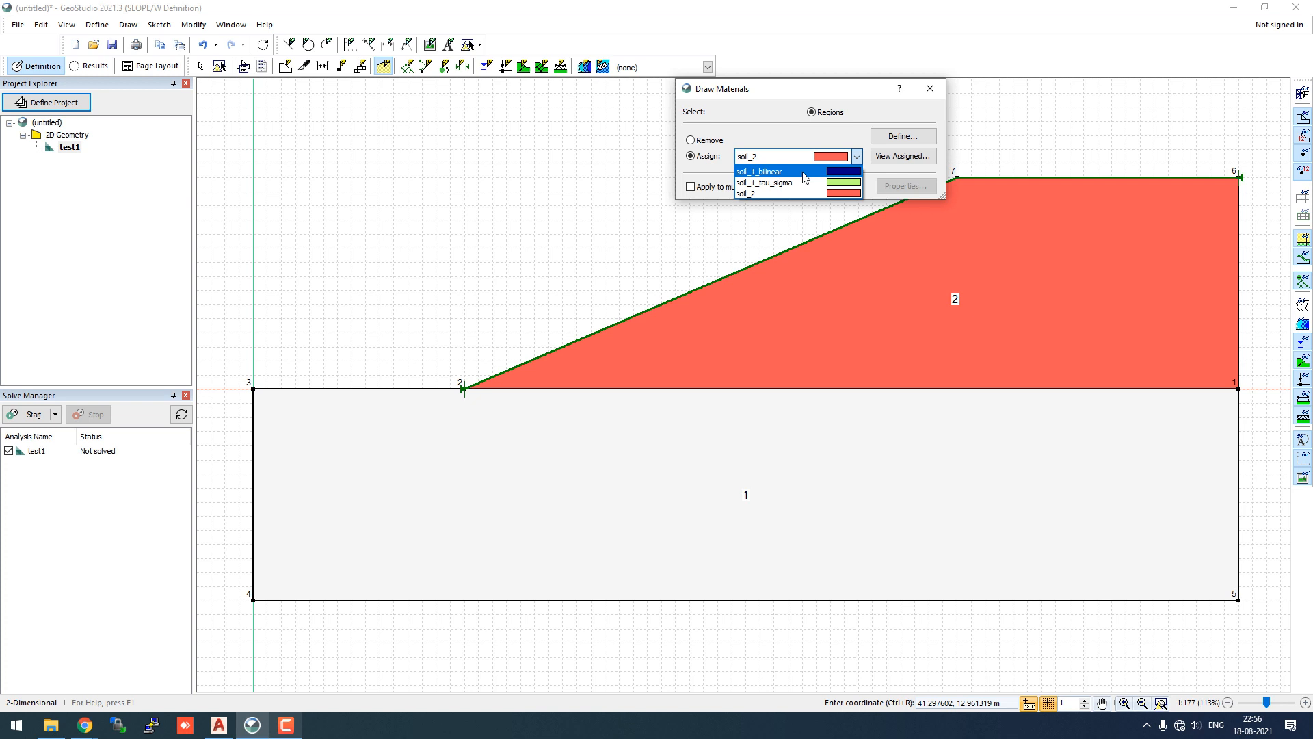
{"action": "left_click", "coordinate": [805, 178]}
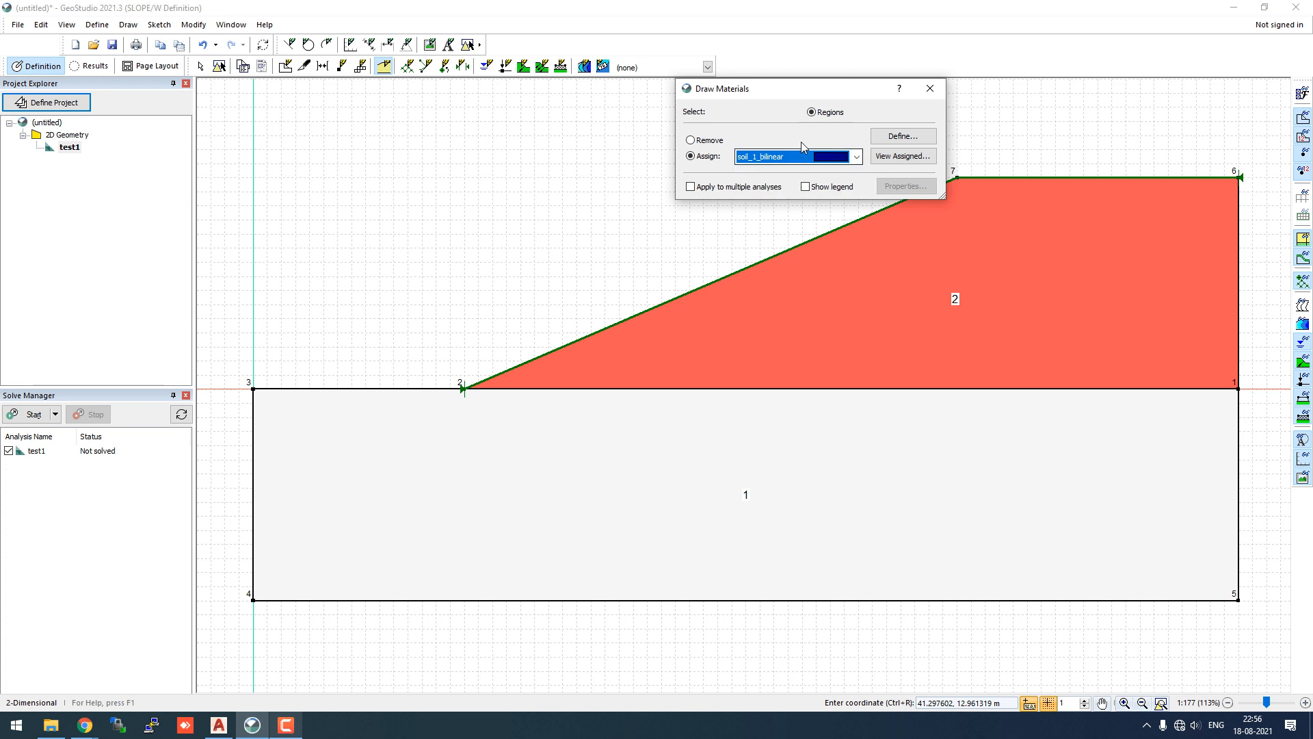
{"action": "left_click", "coordinate": [769, 462]}
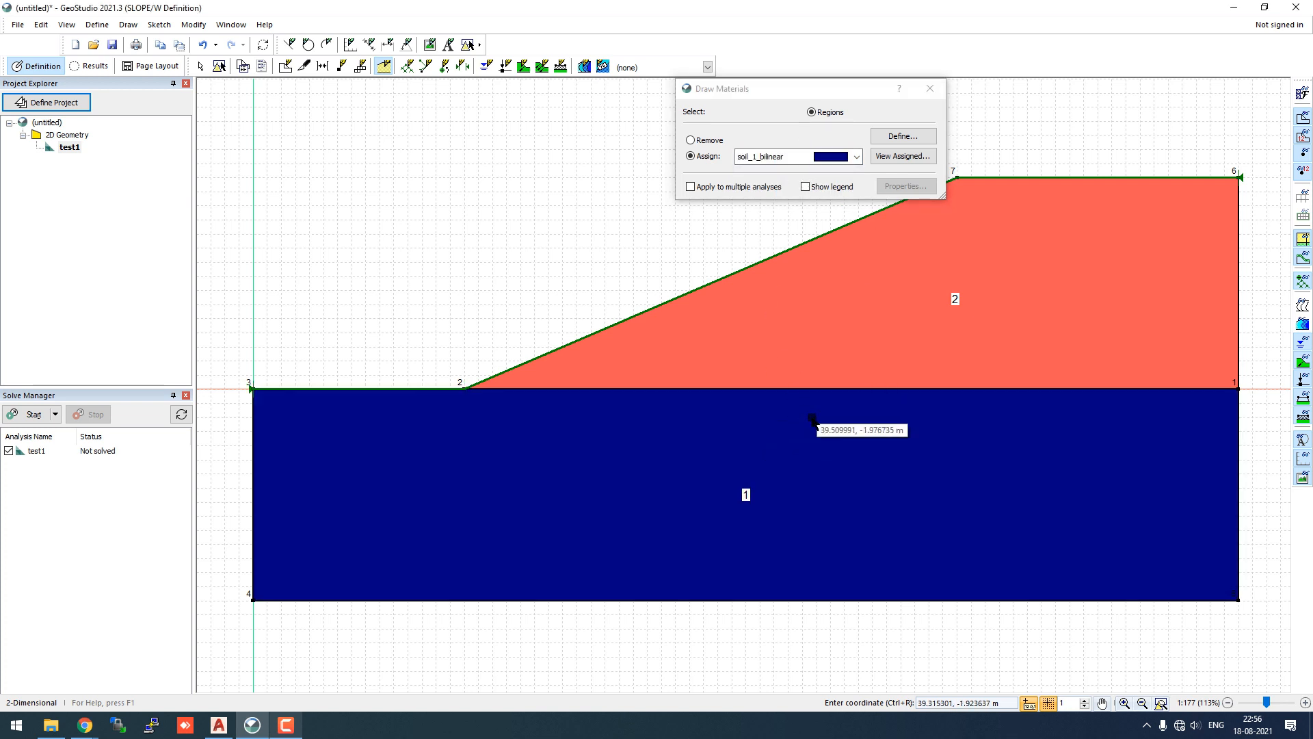
{"action": "left_click", "coordinate": [928, 88]}
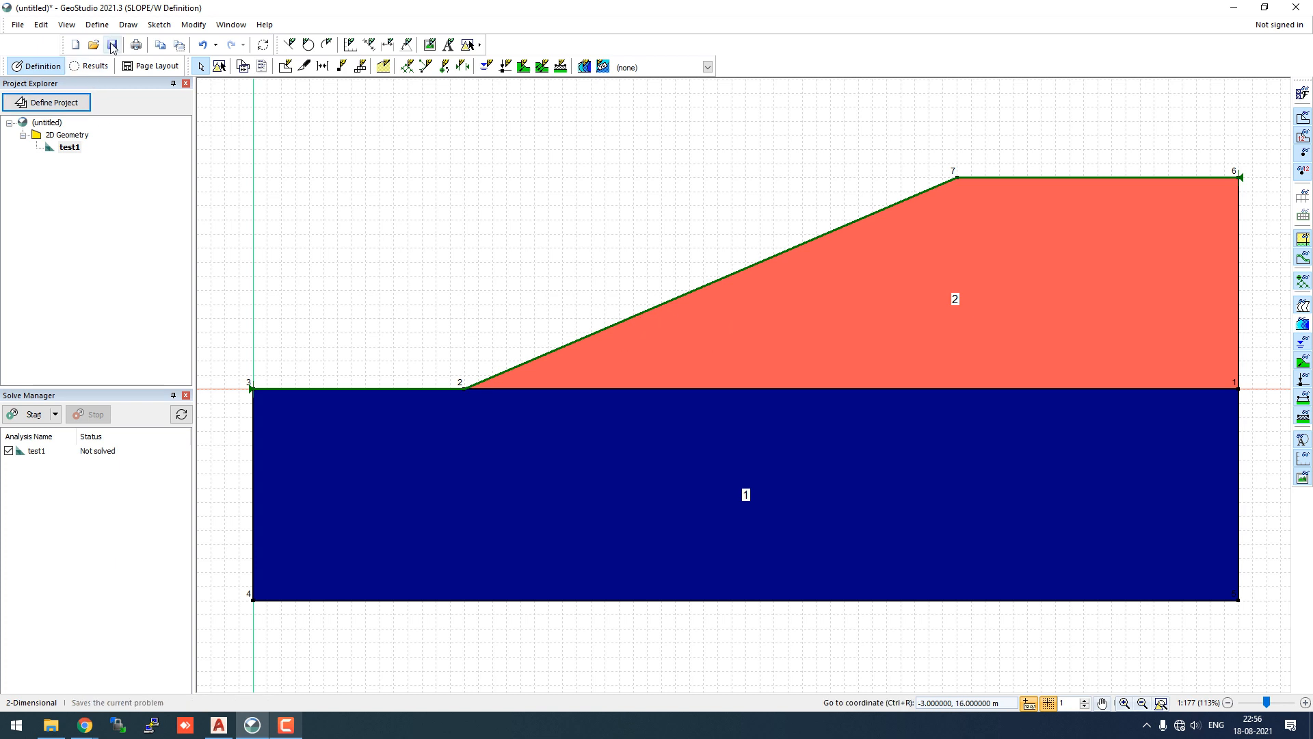
- Define a seismic load with horizontal coefficient 0.15 and vertical coefficient 0
{"action": "left_click", "coordinate": [98, 24]}
{"action": "left_click", "coordinate": [130, 451]}
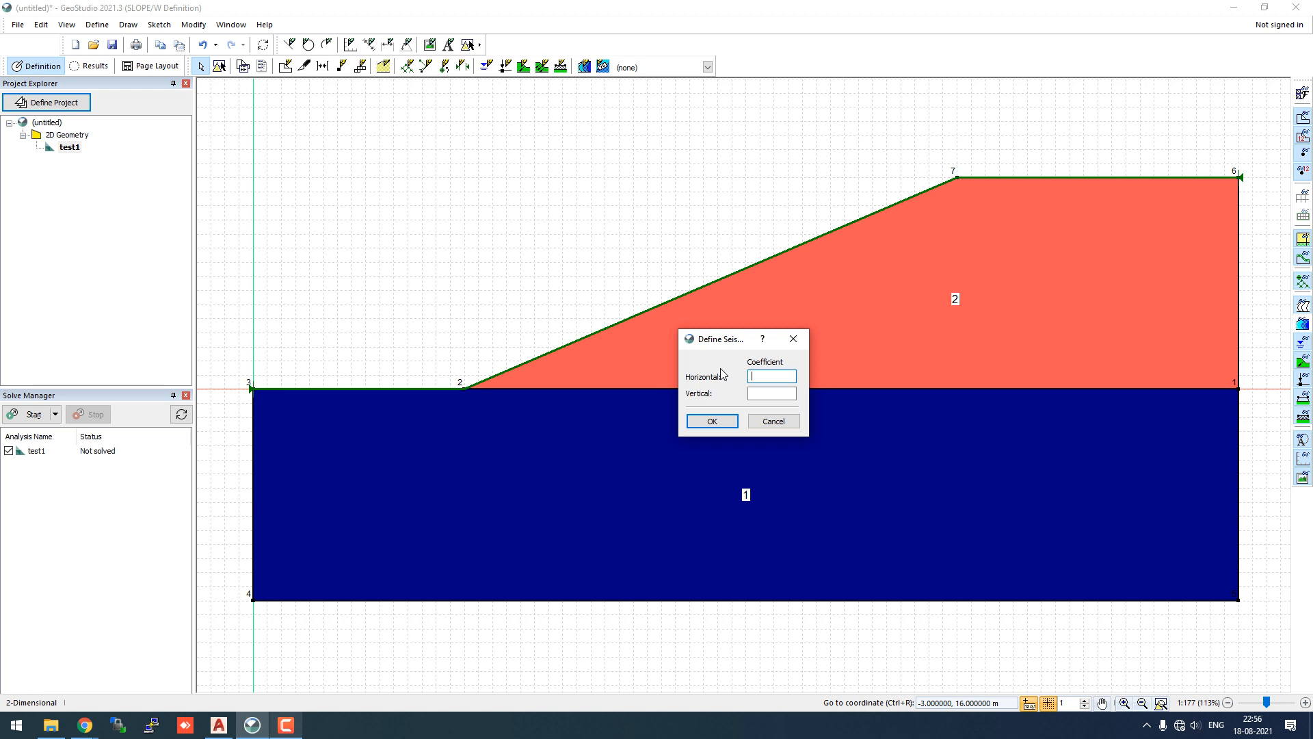
{"action": "type", "text": "0.15"}
{"action": "left_click", "coordinate": [763, 394]}
{"action": "type", "text": "0.1"}
{"action": "left_click", "coordinate": [775, 378]}
{"action": "left_click", "coordinate": [711, 421]}
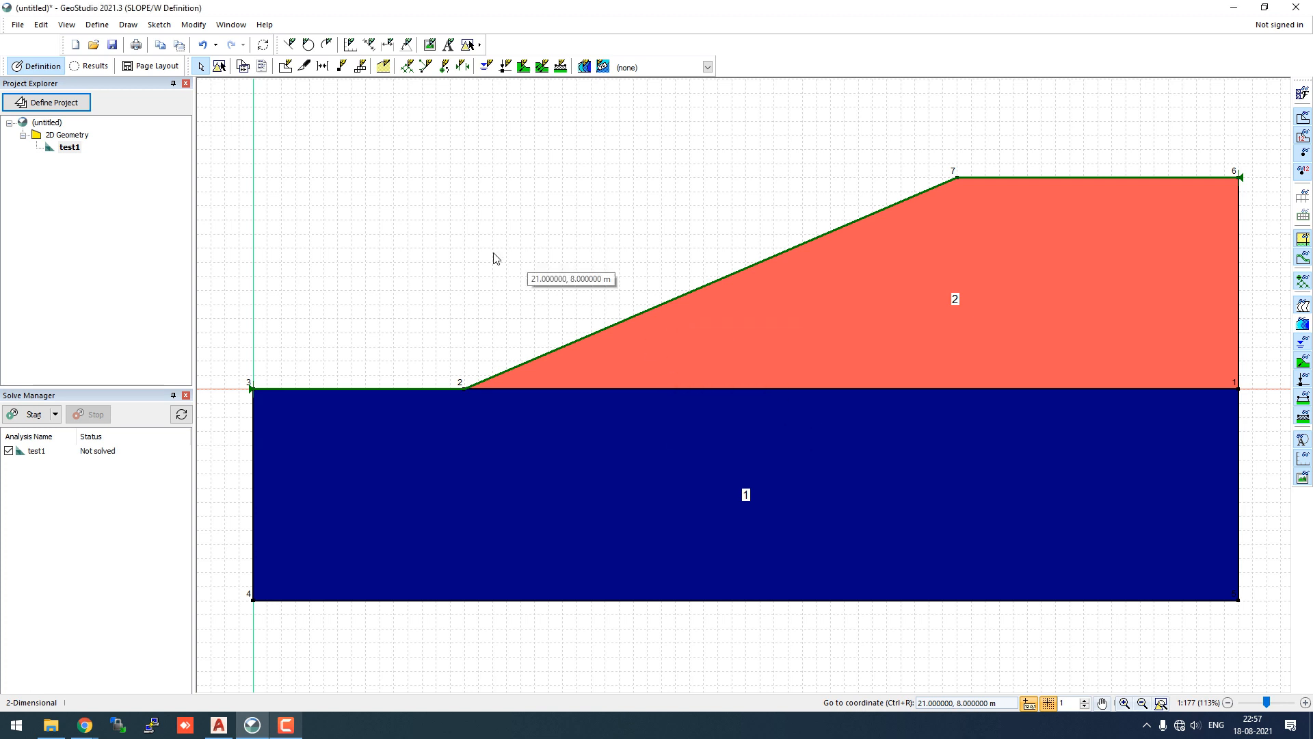
- Bring up the Define menu commands
{"action": "left_click", "coordinate": [128, 25]}
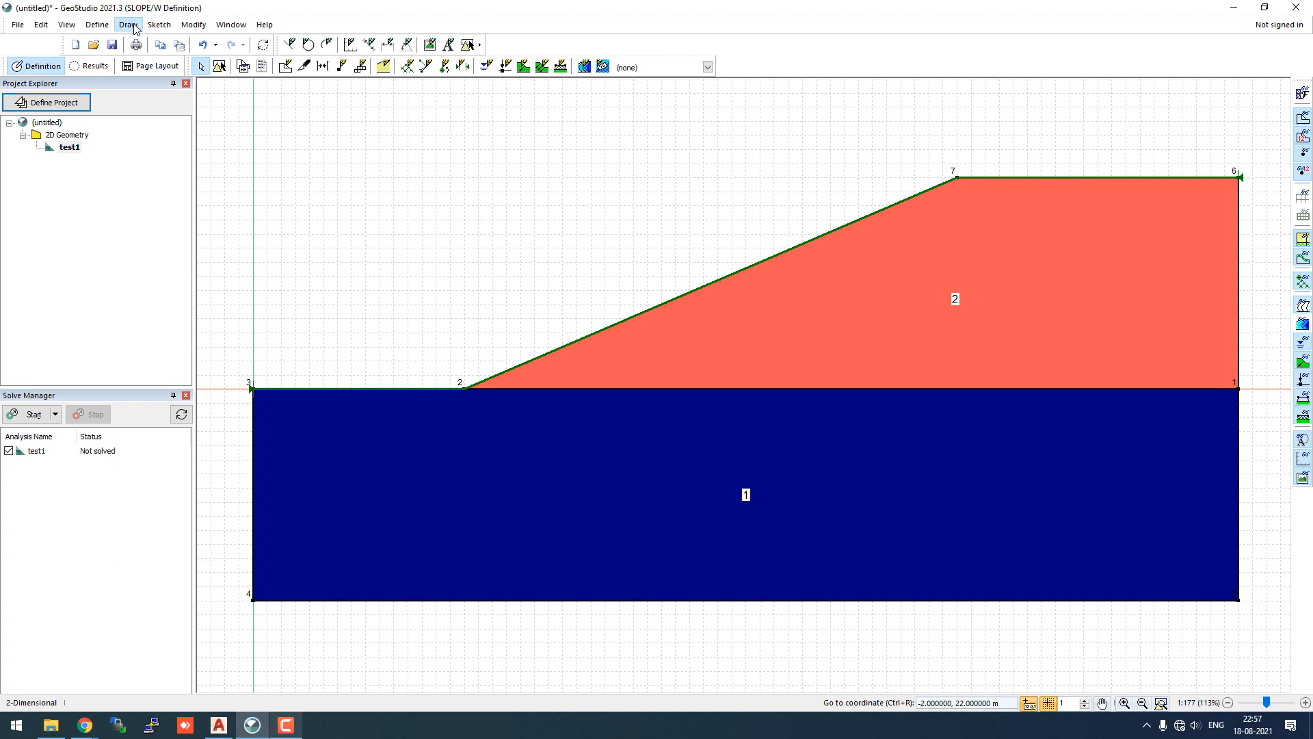
{"action": "left_click", "coordinate": [128, 25]}
{"action": "left_click", "coordinate": [97, 24]}
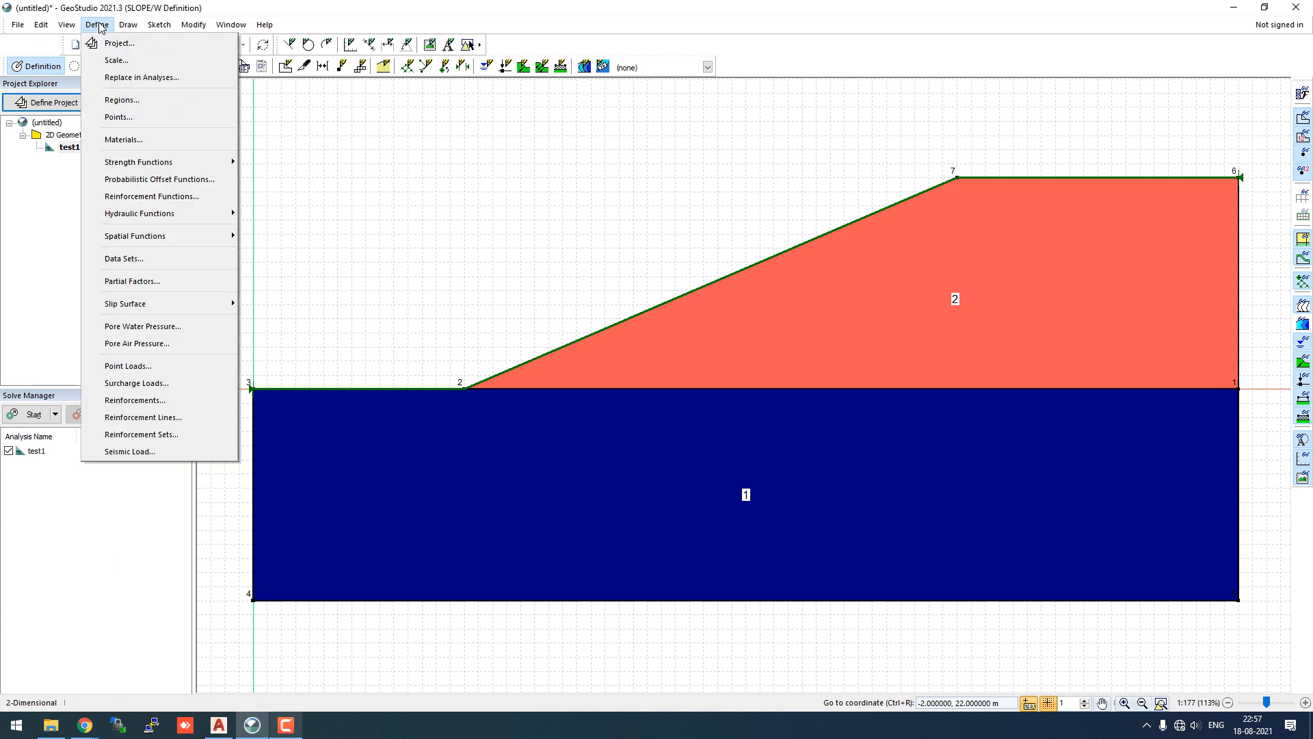
- Add piezometric line 1 in the pore-water pressure definitions, leaving its point list empty
{"action": "left_click", "coordinate": [154, 326]}
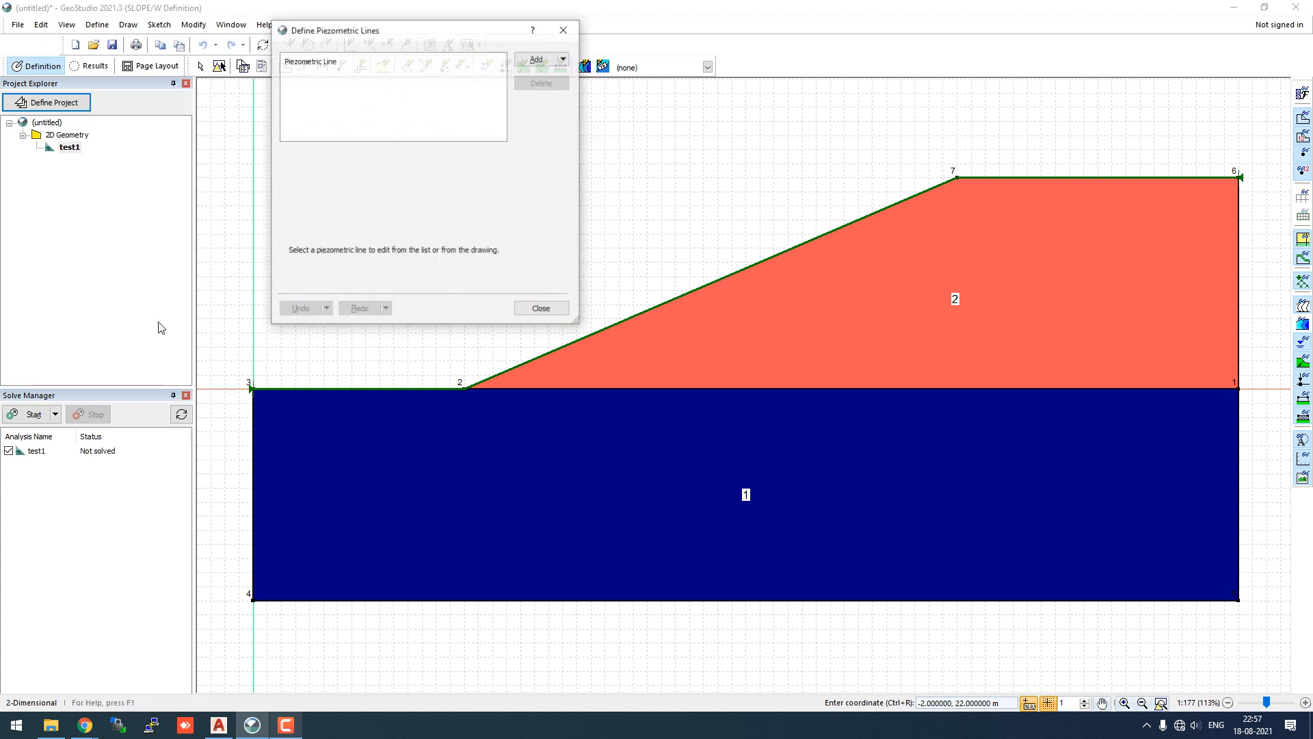
{"action": "left_click", "coordinate": [547, 65]}
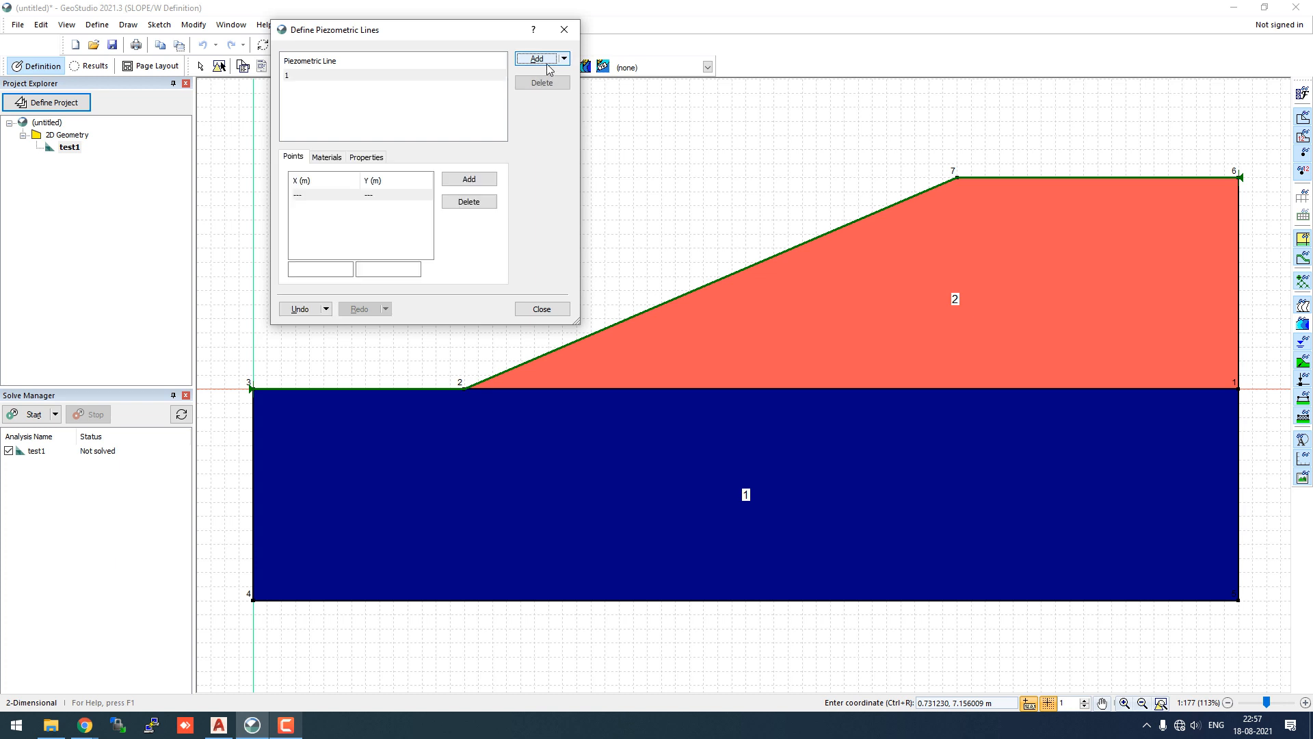
{"action": "left_click", "coordinate": [334, 159]}
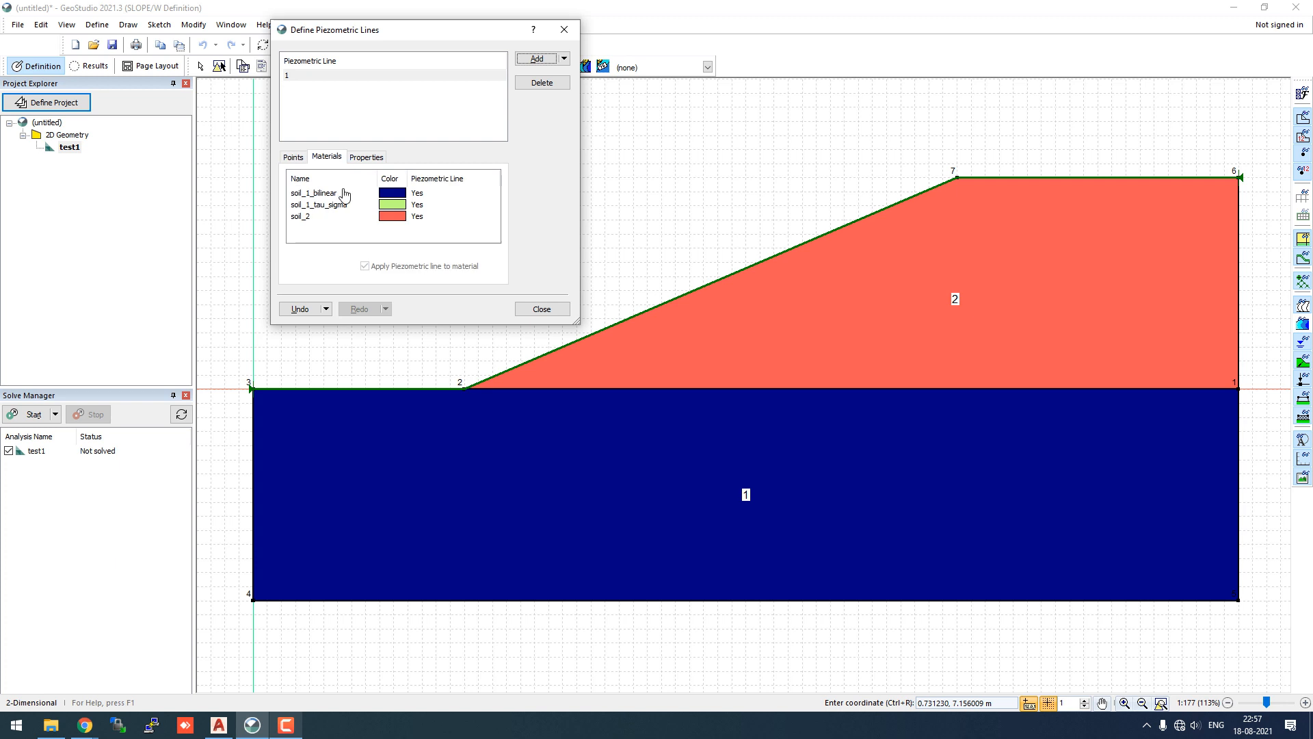
{"action": "left_click", "coordinate": [294, 158]}
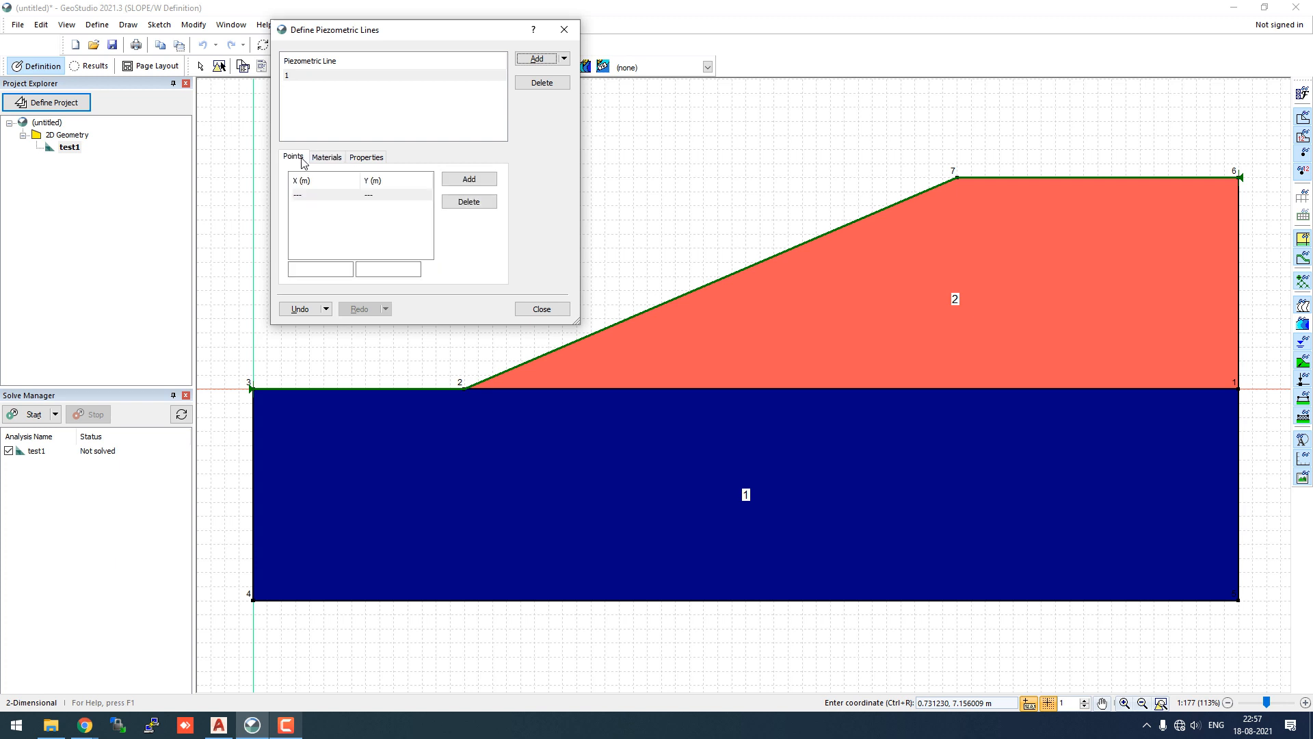
{"action": "left_click", "coordinate": [345, 197]}
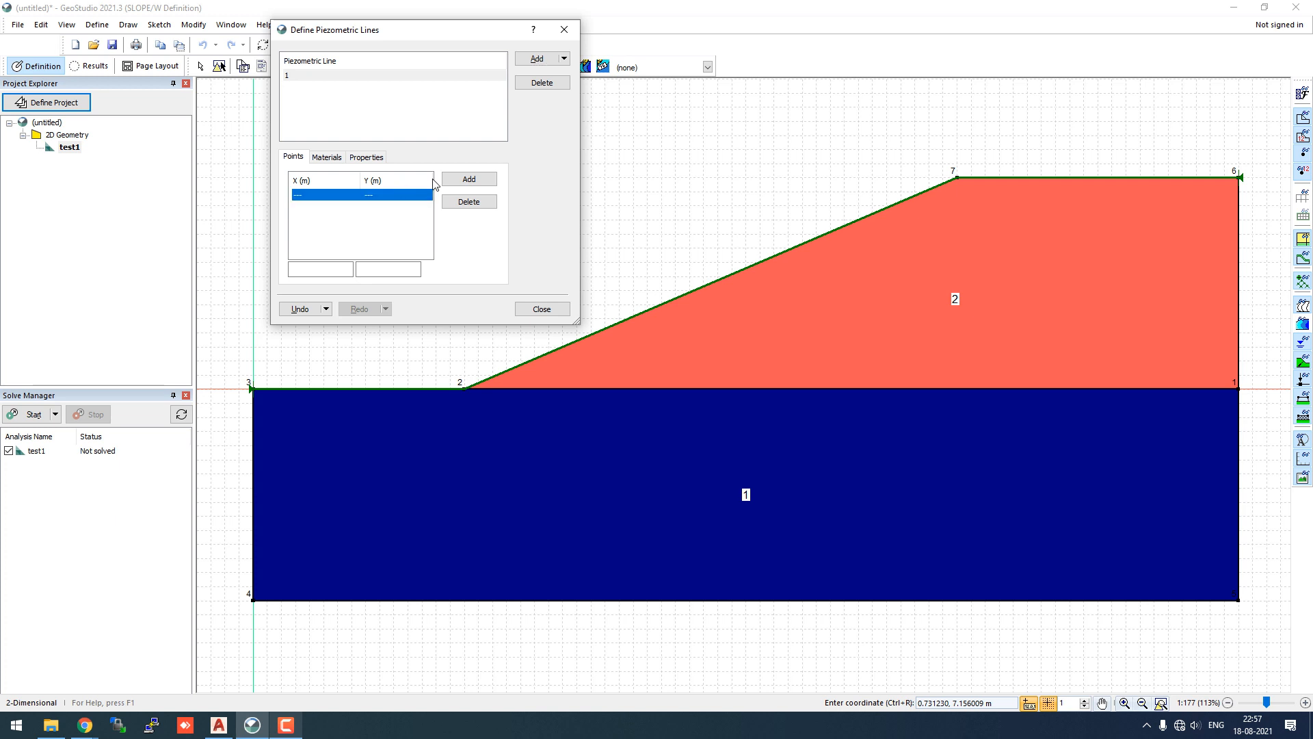
{"action": "left_click", "coordinate": [464, 181]}
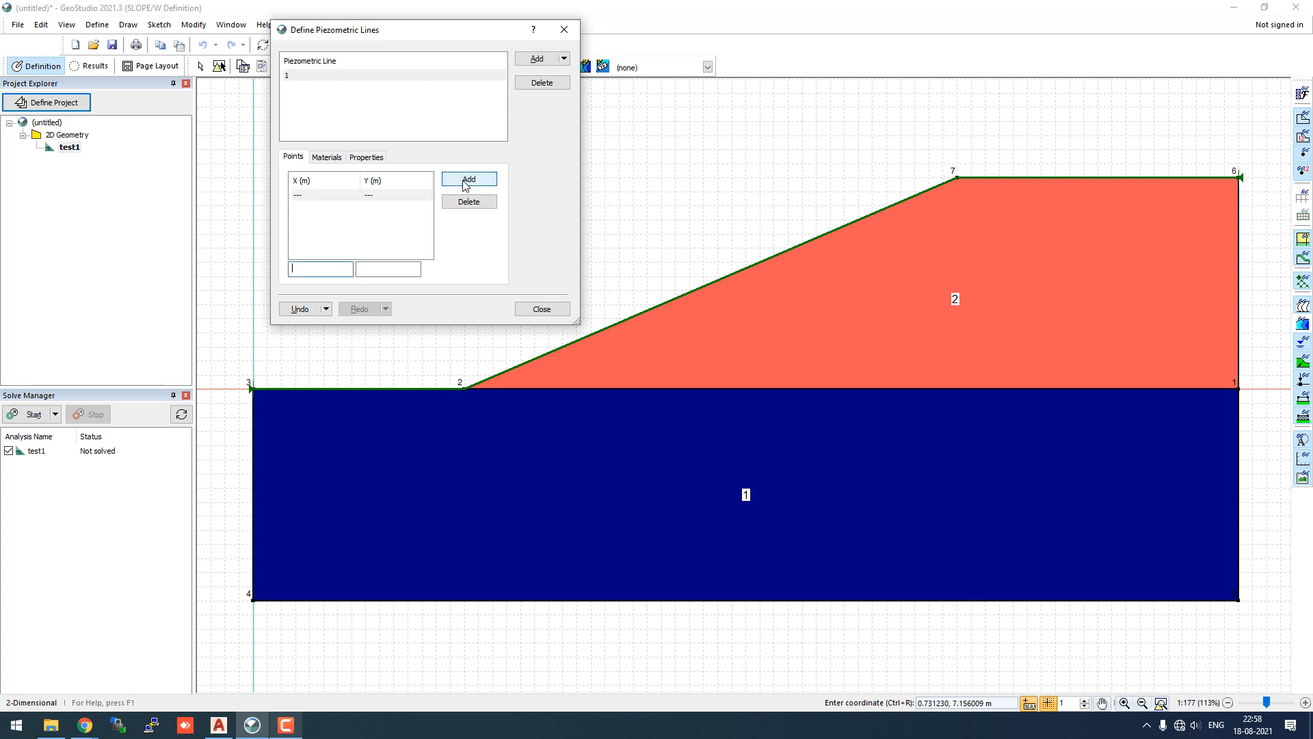
{"action": "left_click", "coordinate": [310, 197]}
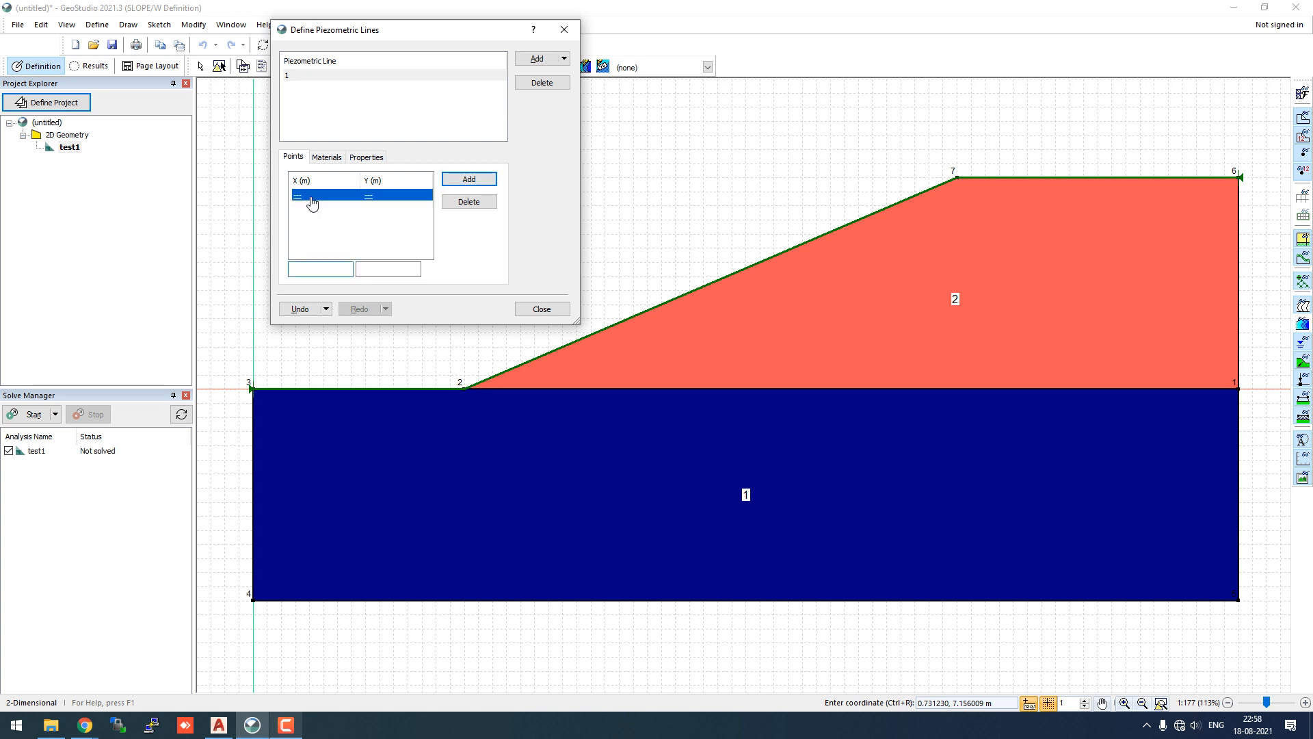
- Confirm line 1 applies to soil_1_bilinear, soil_1_tau_sigma and soil_2, then close the definitions
{"action": "left_click", "coordinate": [327, 157]}
{"action": "left_click", "coordinate": [303, 84]}
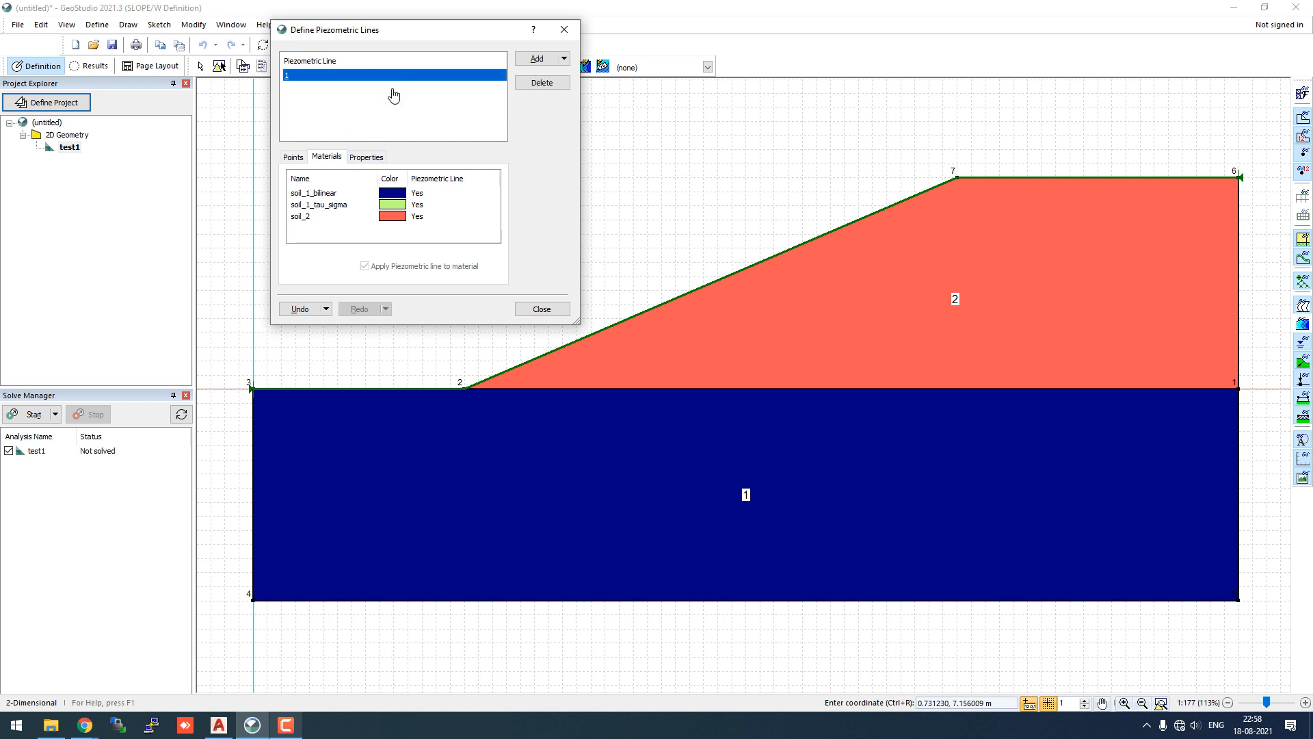
{"action": "left_click", "coordinate": [293, 157]}
{"action": "left_click", "coordinate": [565, 59]}
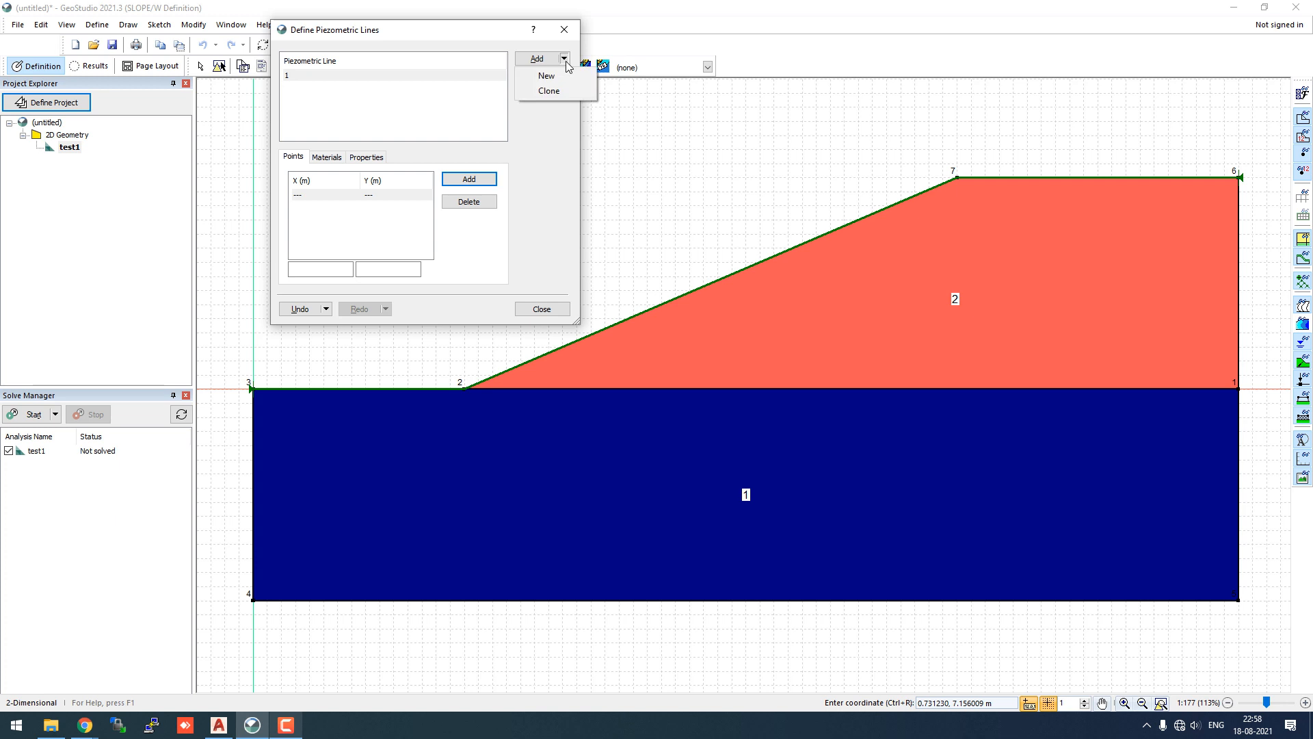
{"action": "left_click", "coordinate": [297, 77]}
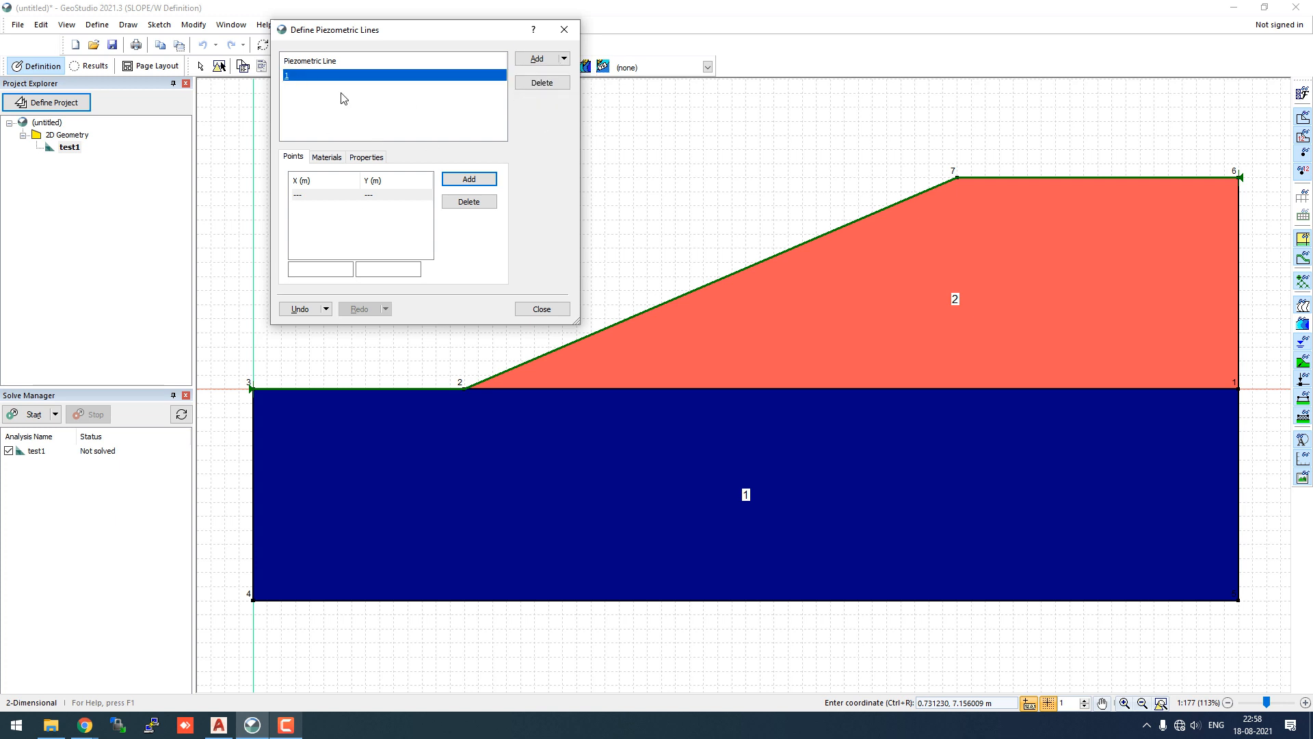
{"action": "left_click", "coordinate": [542, 309]}
{"action": "left_click", "coordinate": [128, 25]}
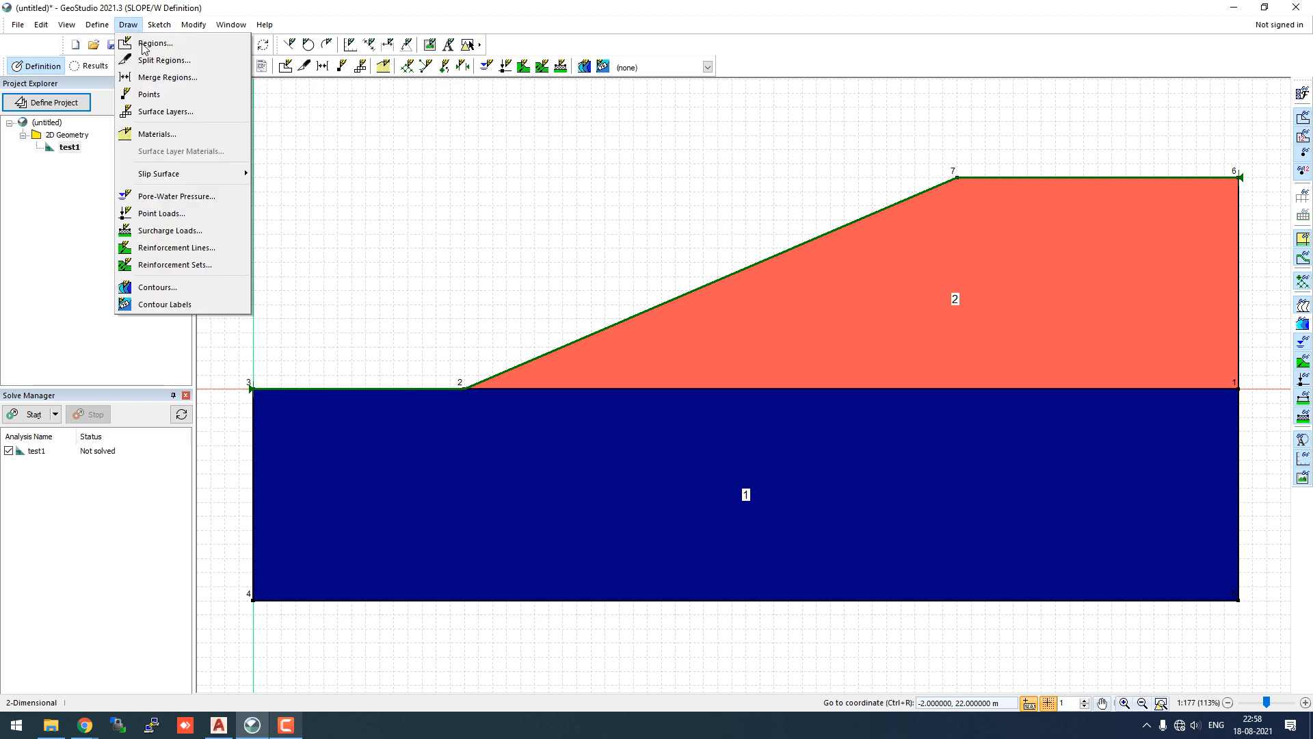
- Draw piezometric line 1 through 70,14 and 50,14, ending at point 2 near the toe
{"action": "left_click", "coordinate": [203, 197]}
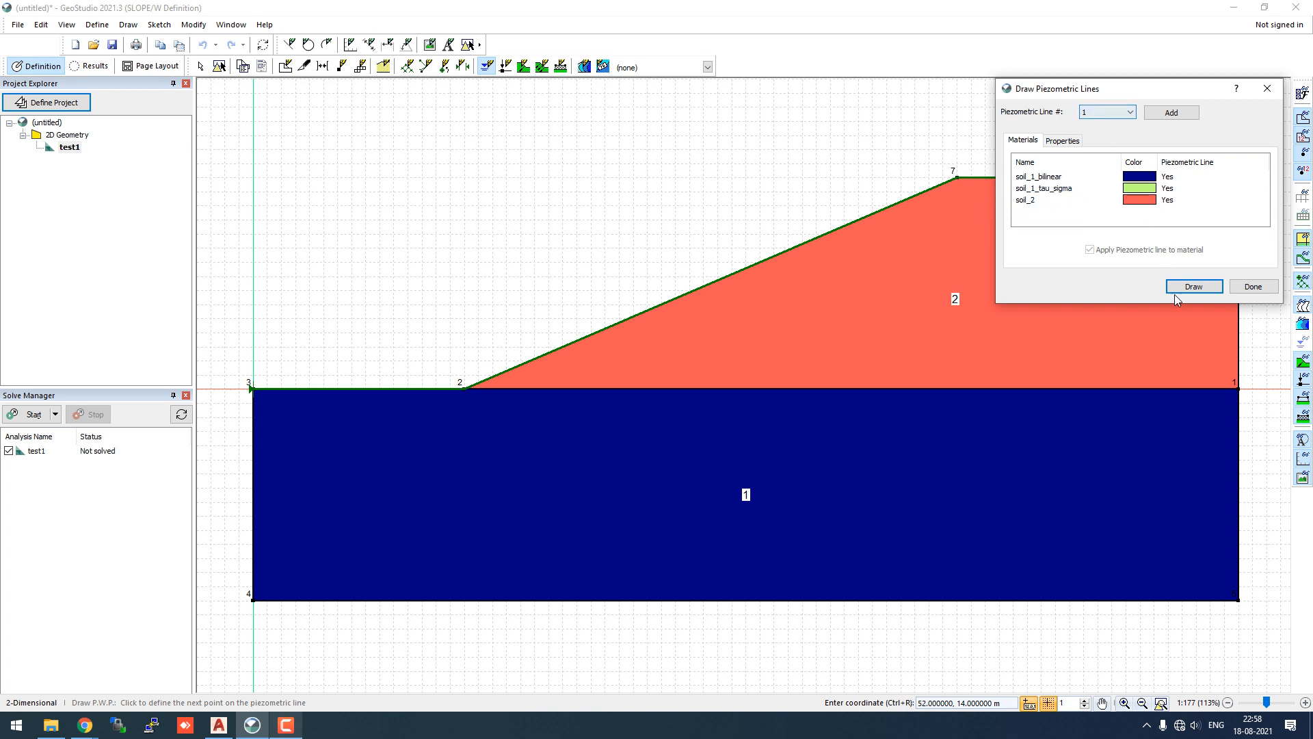
{"action": "left_click_drag", "start_coordinate": [1159, 92], "coordinate": [556, 30]}
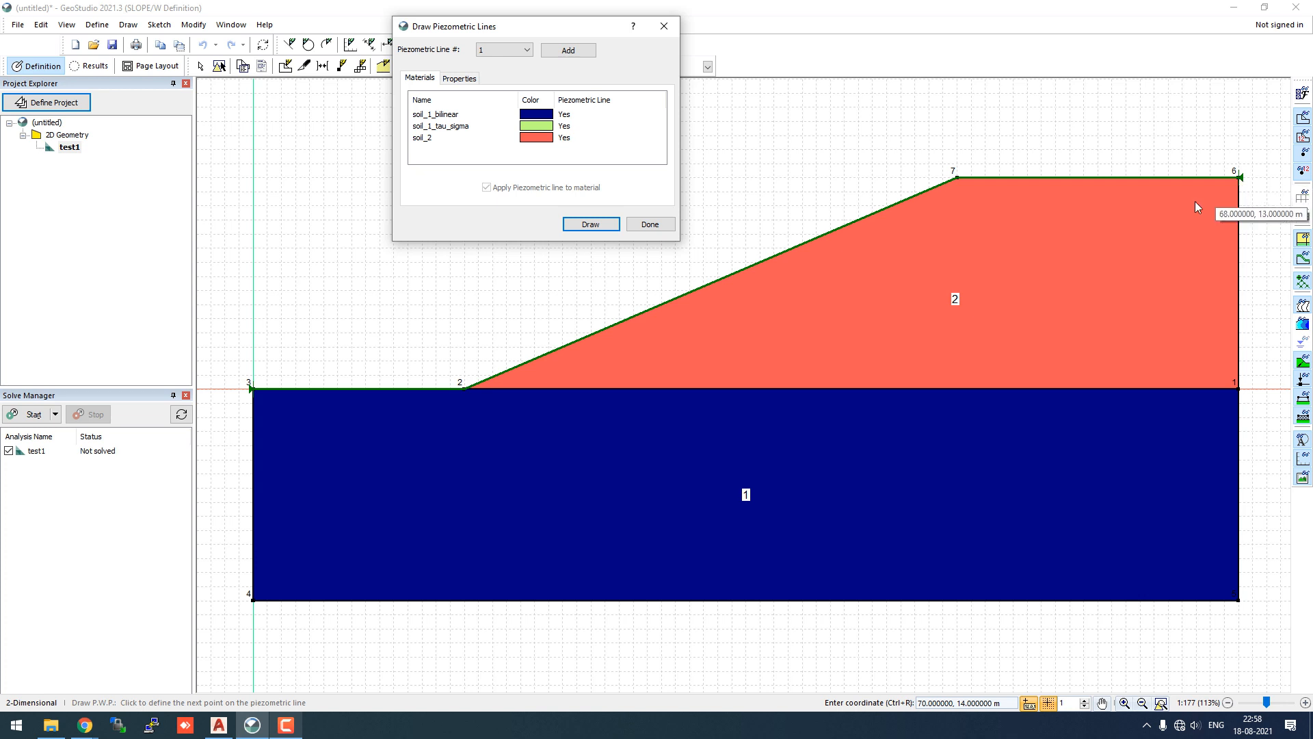
{"action": "left_click", "coordinate": [611, 224]}
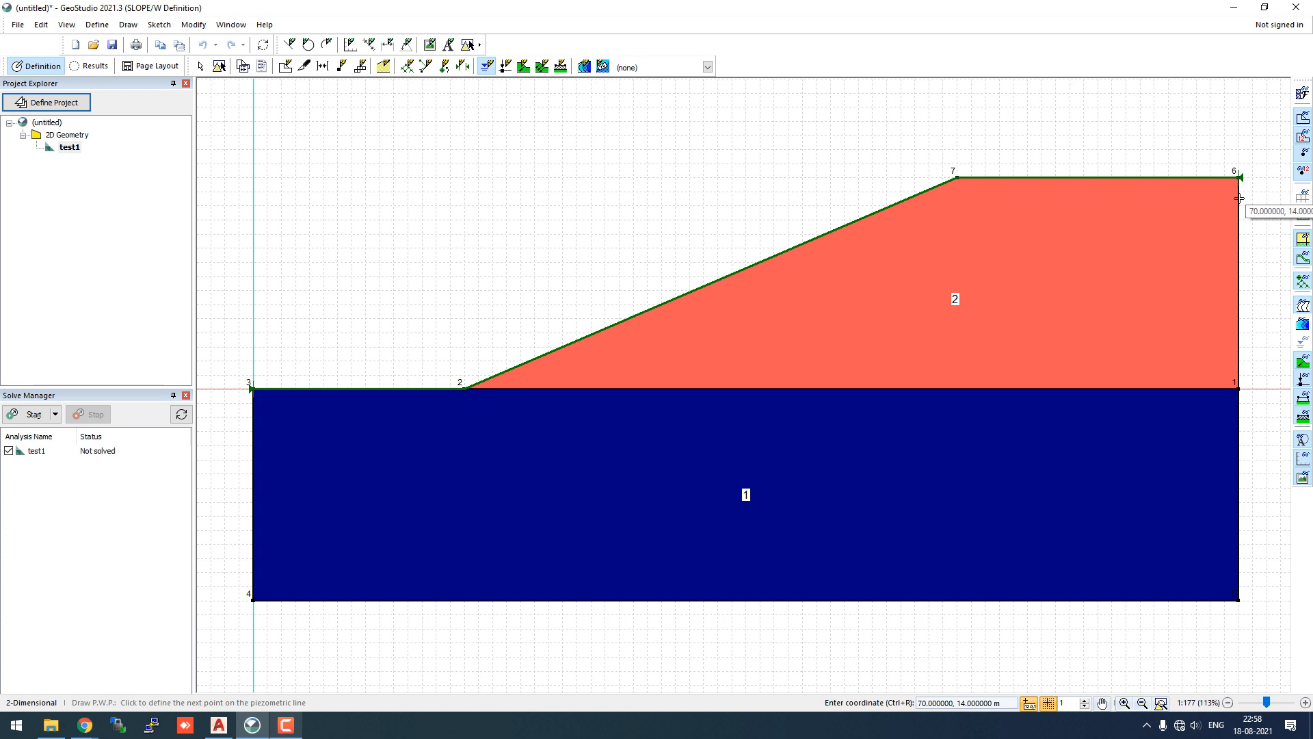
{"action": "left_click", "coordinate": [1239, 198]}
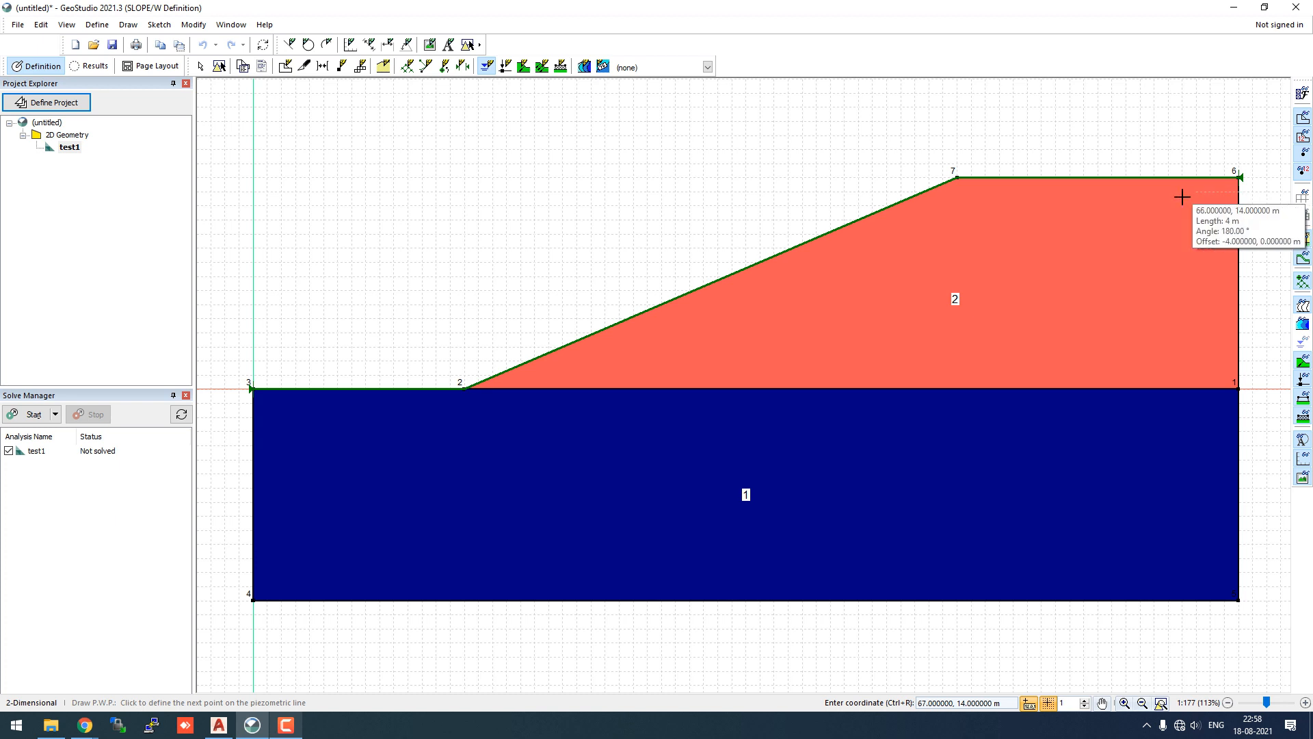
{"action": "left_click", "coordinate": [951, 194]}
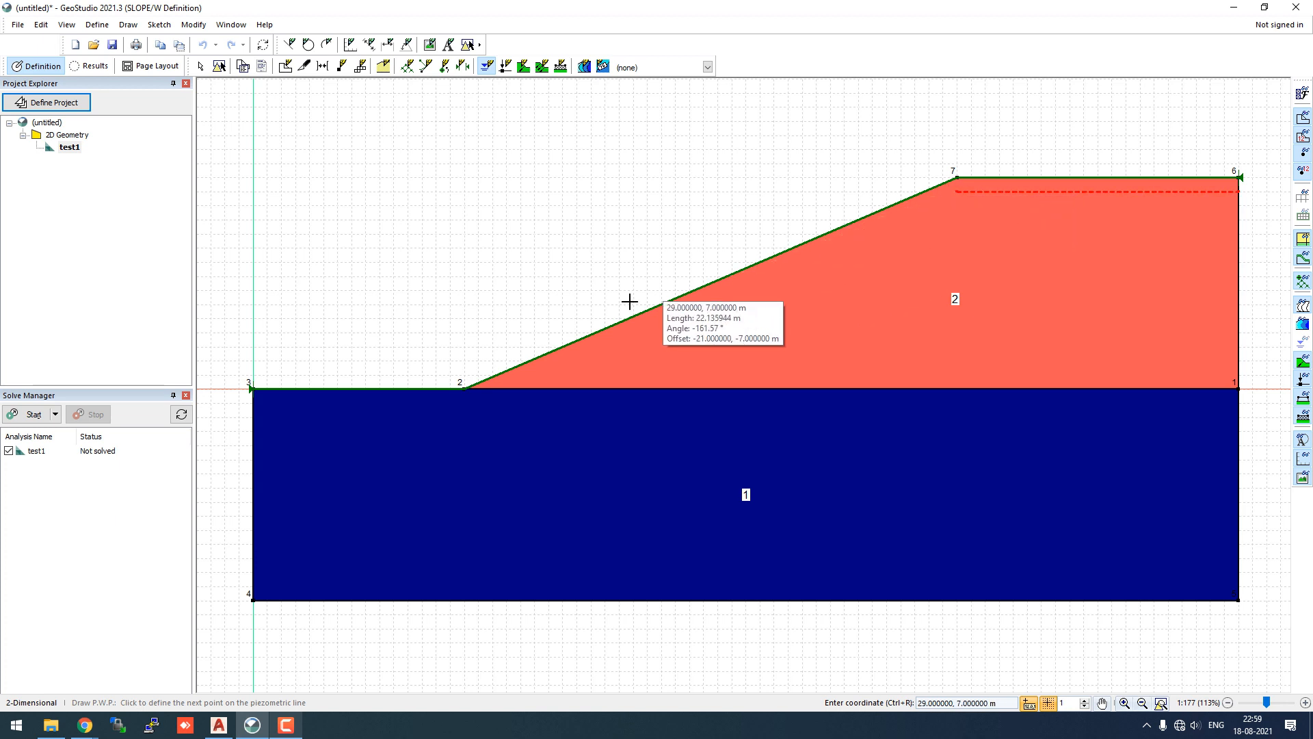
{"action": "left_click", "coordinate": [469, 388]}
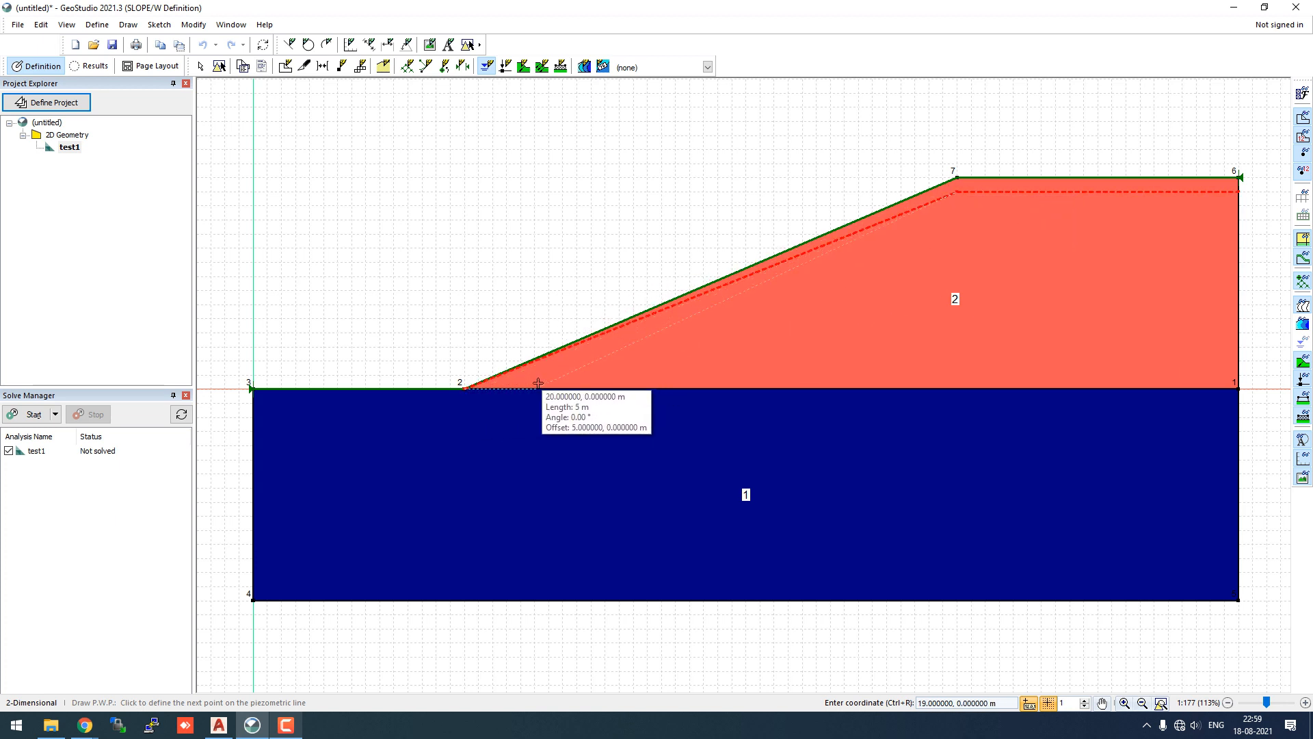
{"action": "key", "text": "Escape"}
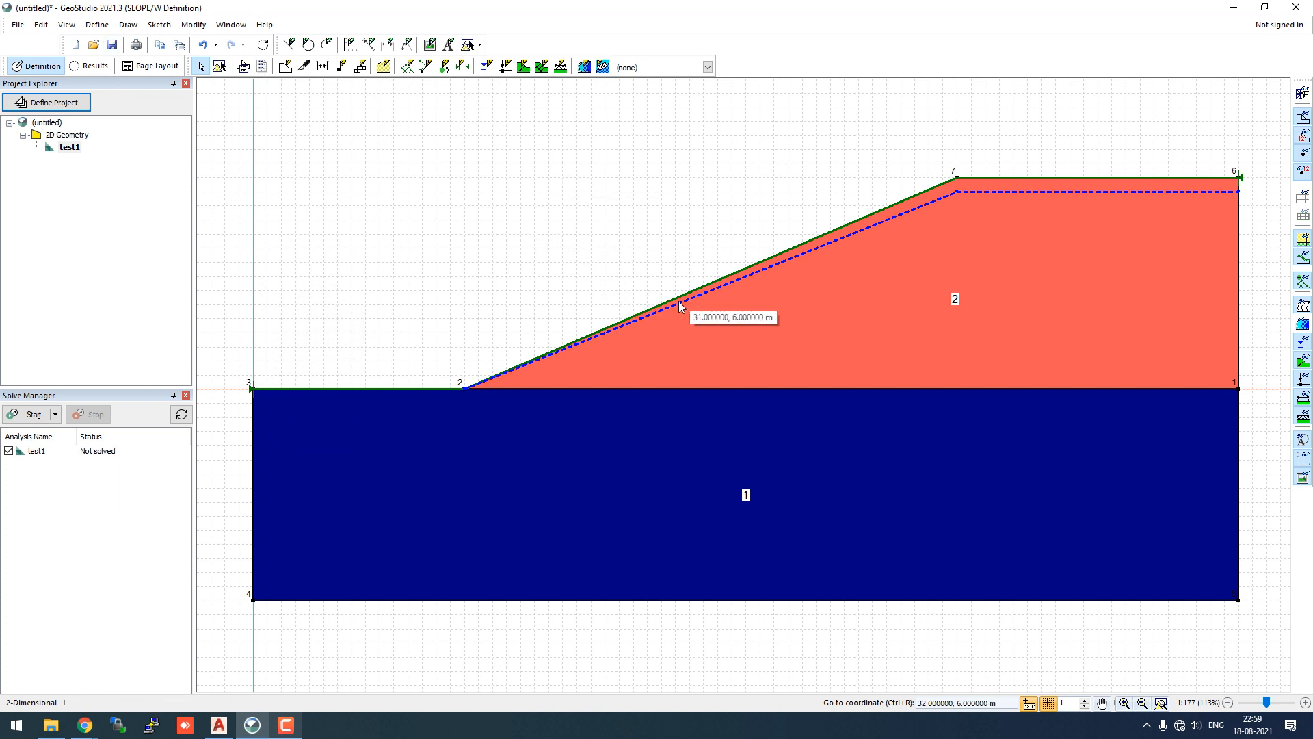
- Place a tilted three-corner slip surface grid above the slope
{"action": "left_click", "coordinate": [131, 27]}
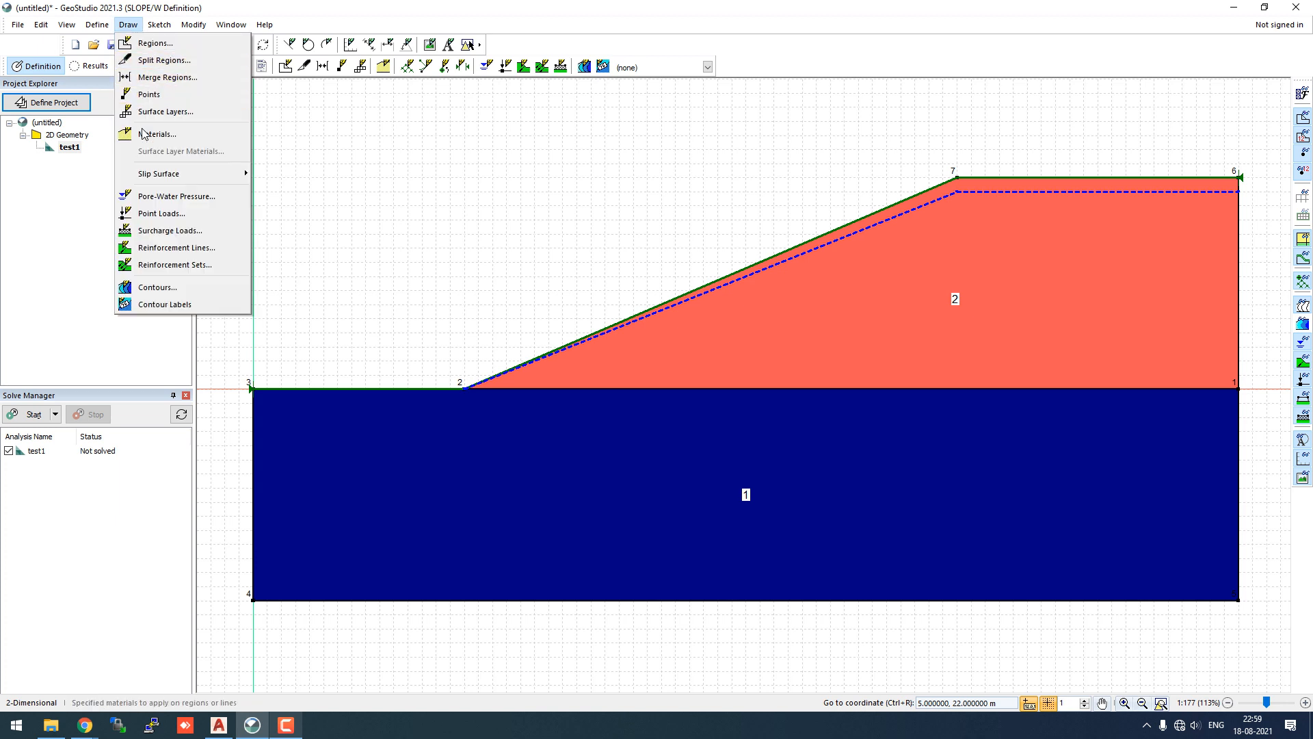
{"action": "mouse_move", "coordinate": [158, 175]}
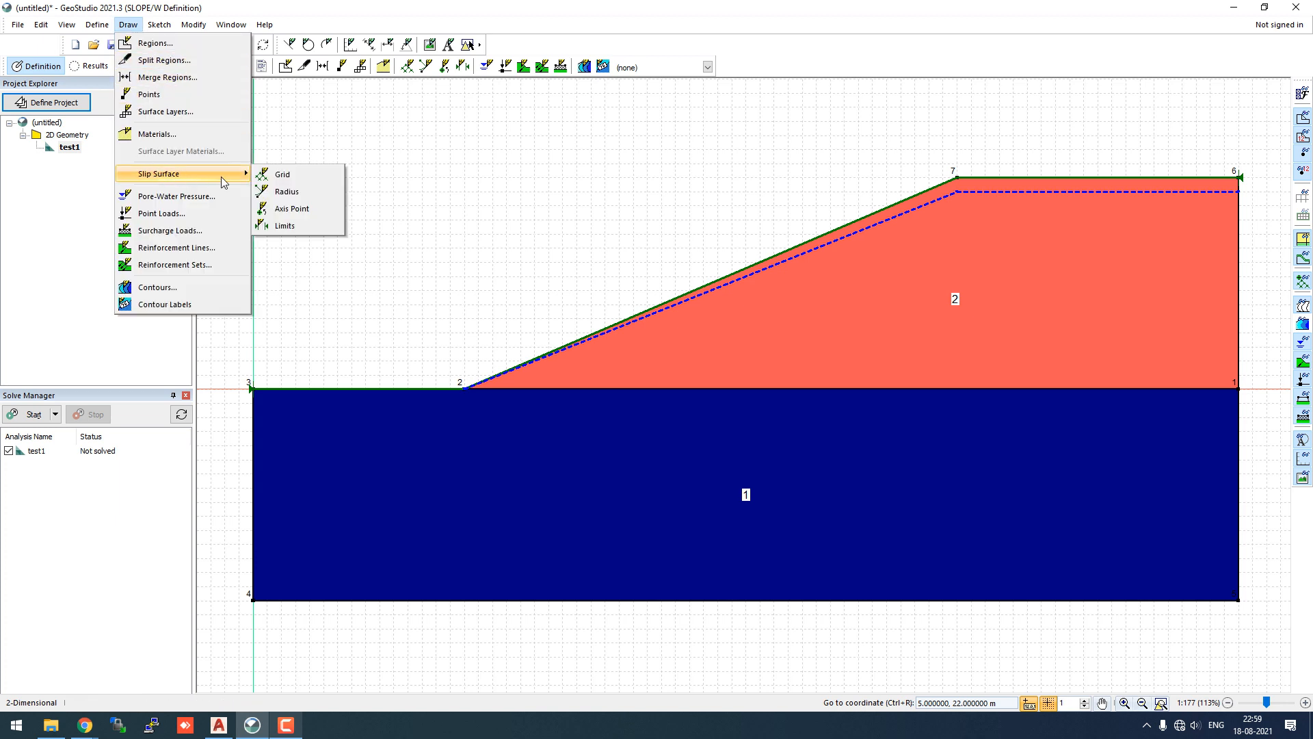
{"action": "left_click", "coordinate": [280, 175]}
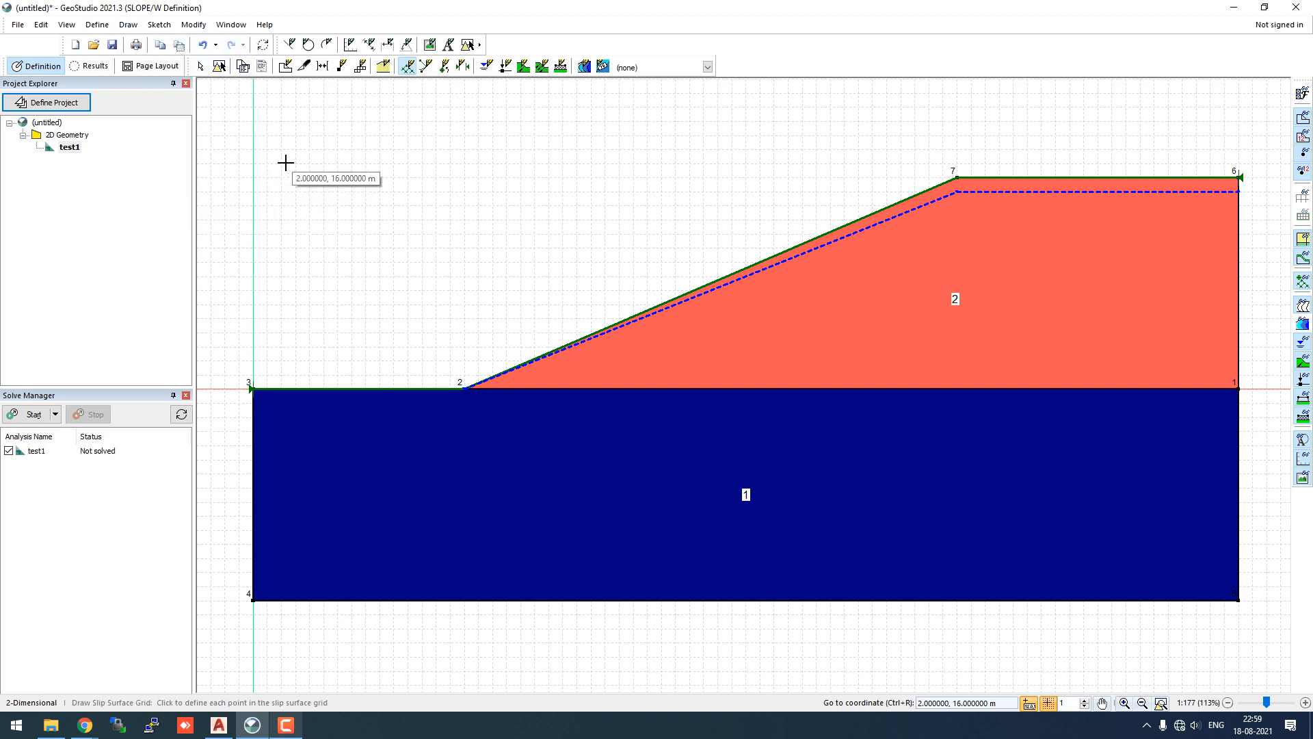
{"action": "scroll", "coordinate": [361, 281], "scroll_direction": "up", "scroll_amount": 3}
{"action": "scroll", "coordinate": [361, 281], "scroll_direction": "down", "scroll_amount": 4}
{"action": "scroll", "coordinate": [361, 281], "scroll_direction": "down", "scroll_amount": 6}
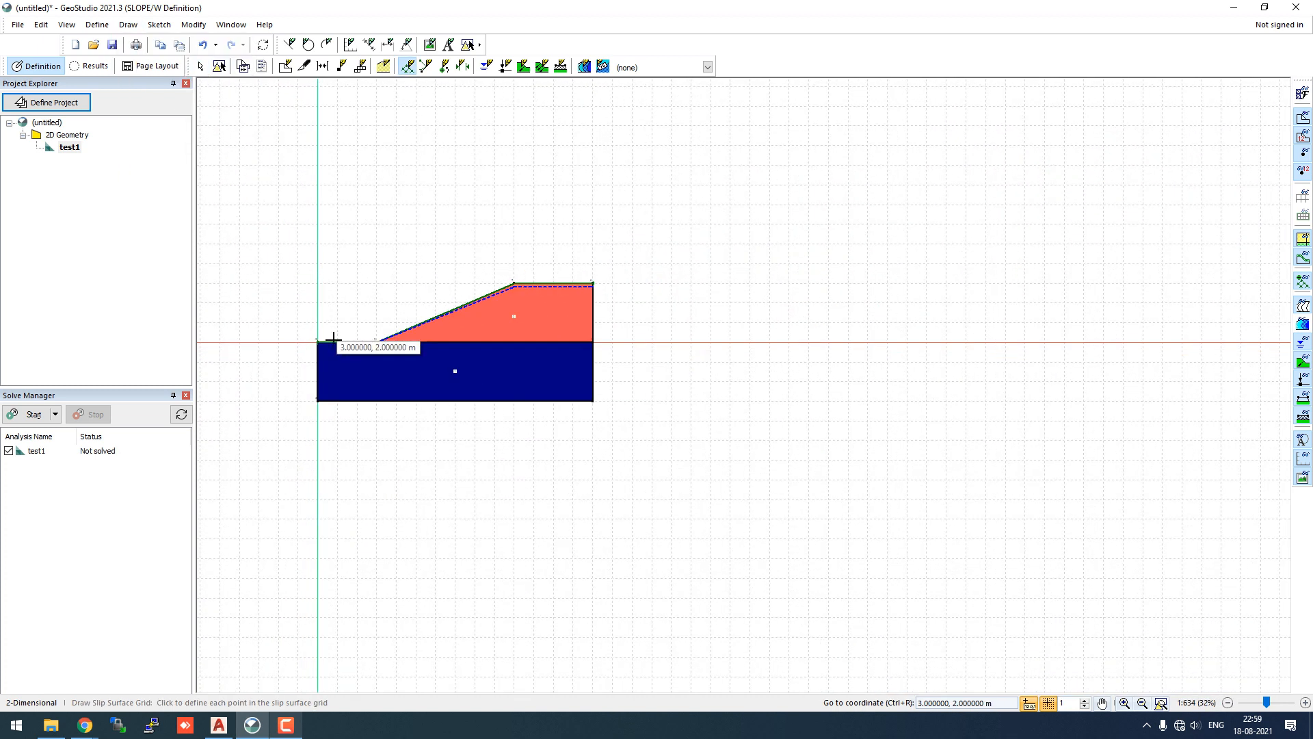
{"action": "scroll", "coordinate": [250, 225], "scroll_direction": "up", "scroll_amount": 2}
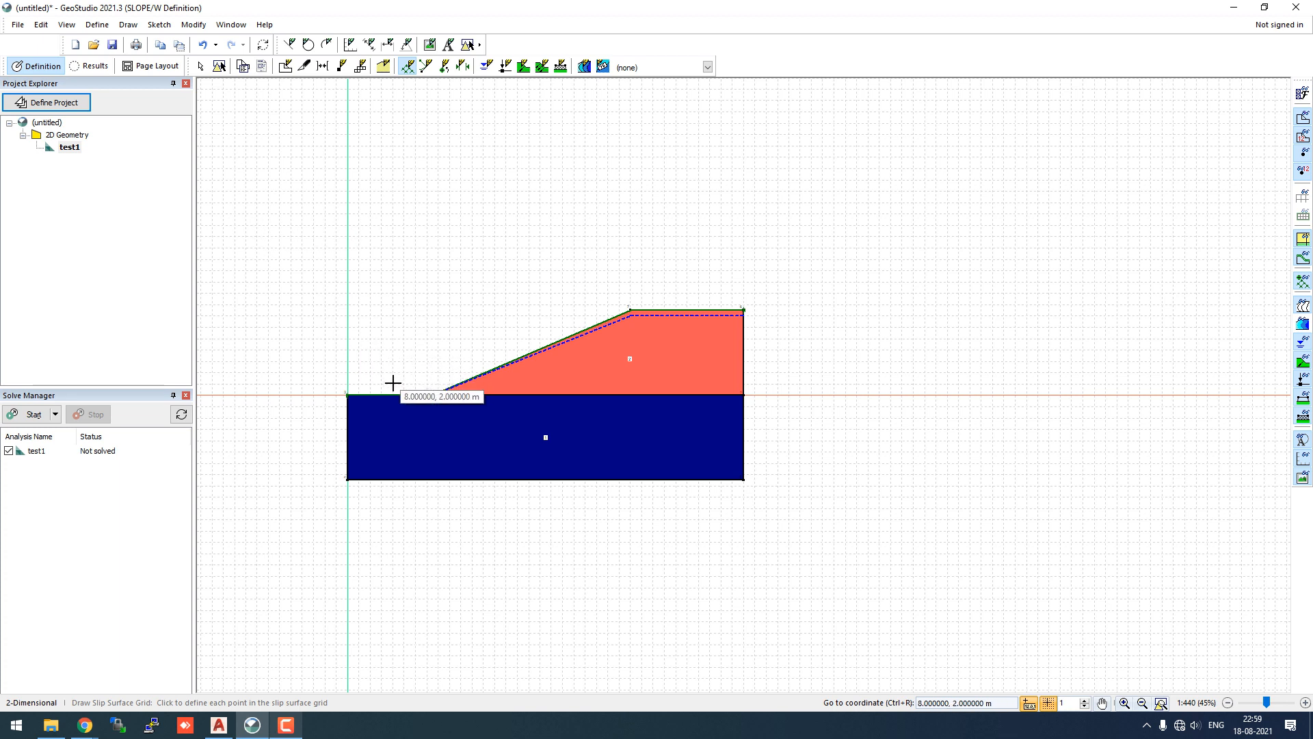
{"action": "left_click", "coordinate": [540, 168]}
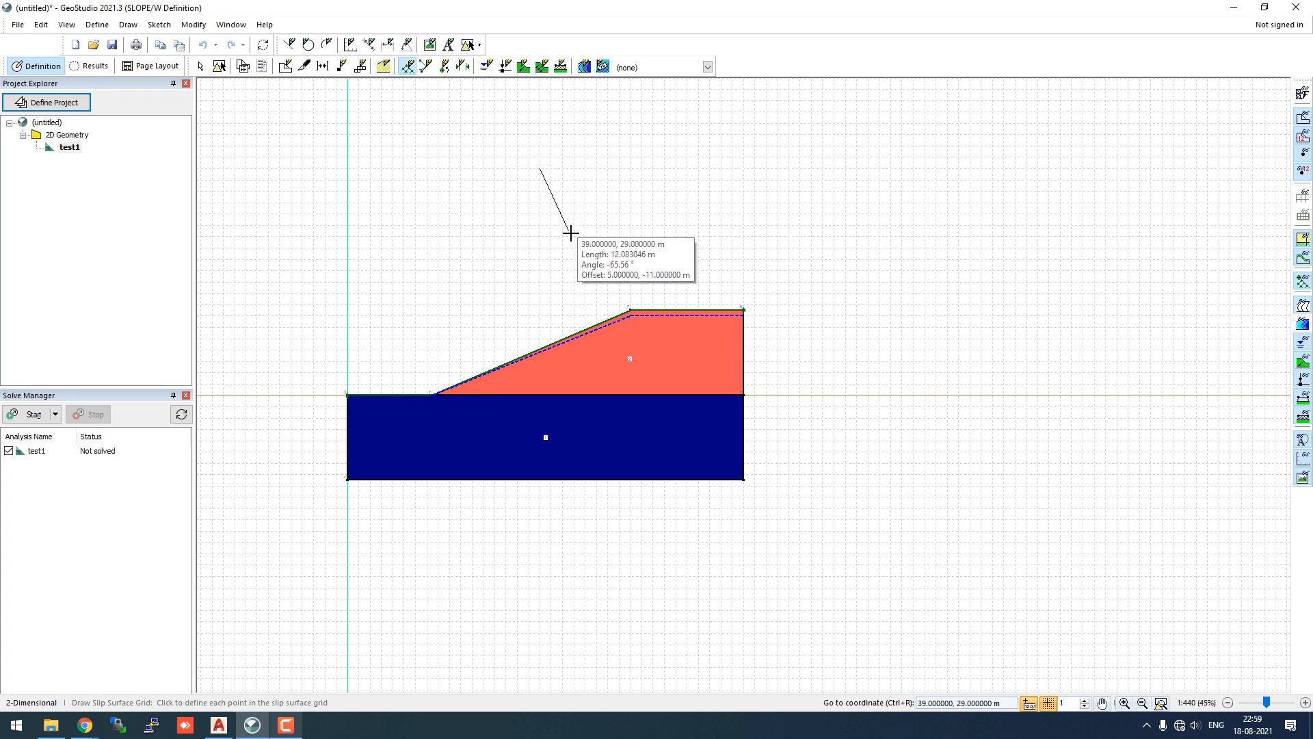
{"action": "left_click", "coordinate": [342, 259]}
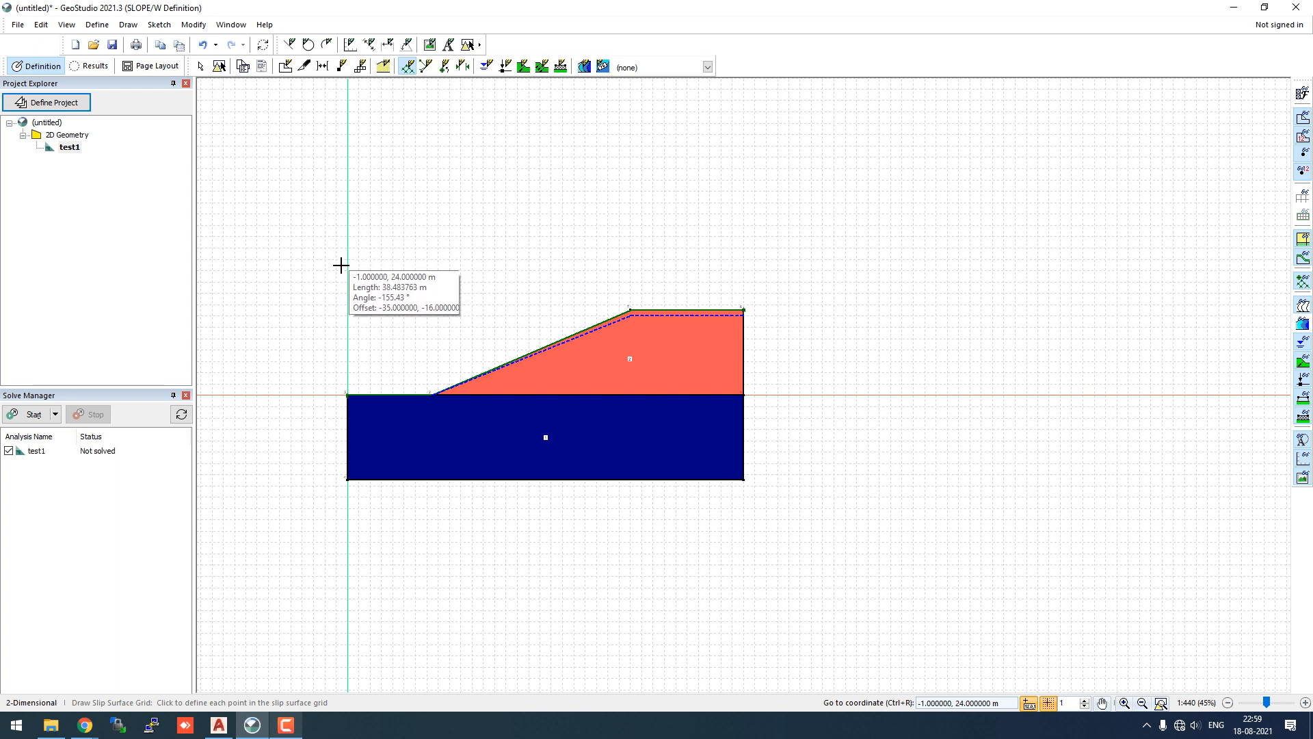
{"action": "left_click", "coordinate": [396, 366]}
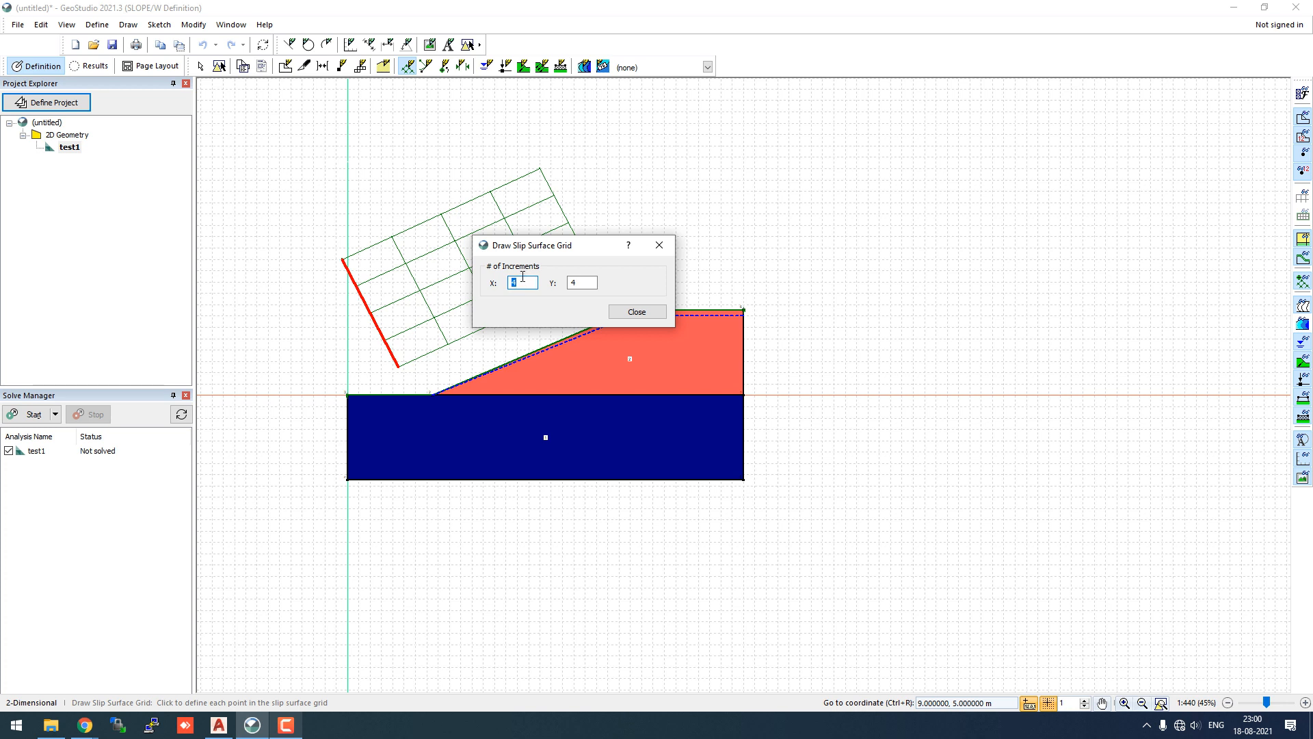
- Set the grid's X and Y increments to 10 and close the grid settings
{"action": "left_click_drag", "start_coordinate": [572, 285], "coordinate": [579, 285]}
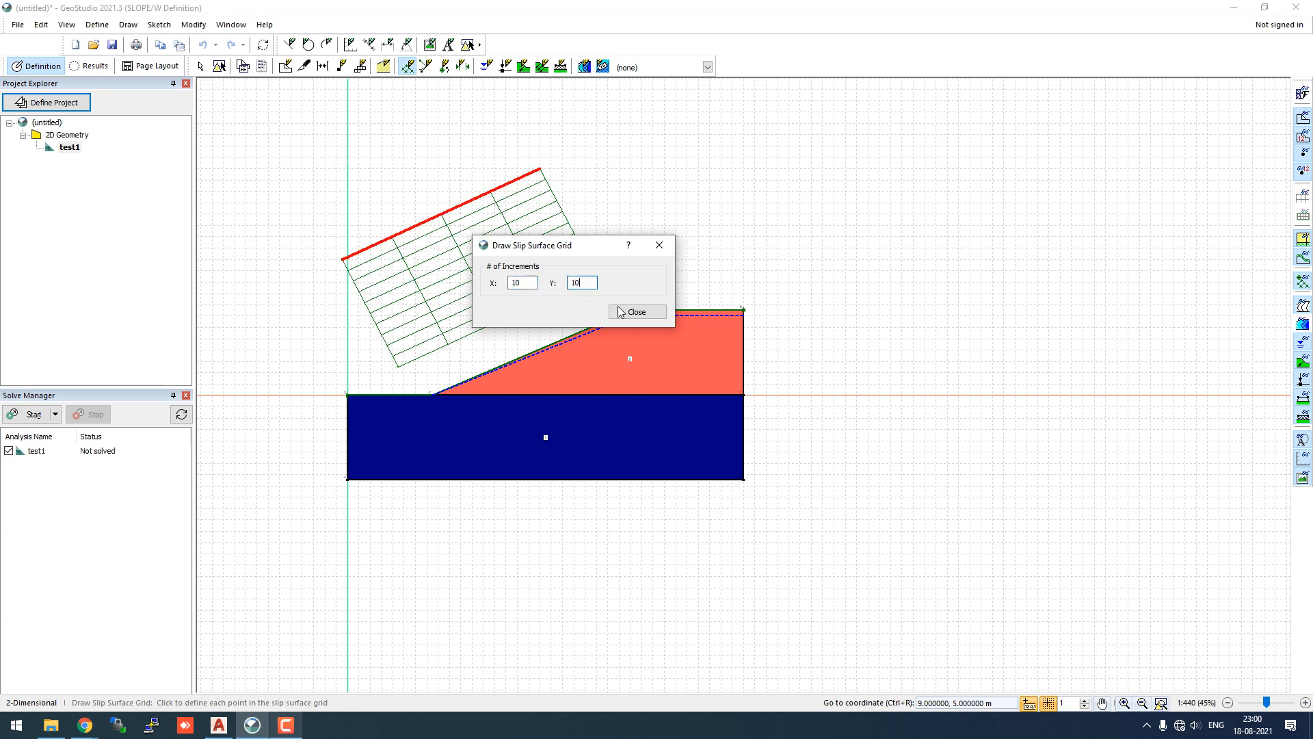
{"action": "left_click", "coordinate": [530, 283]}
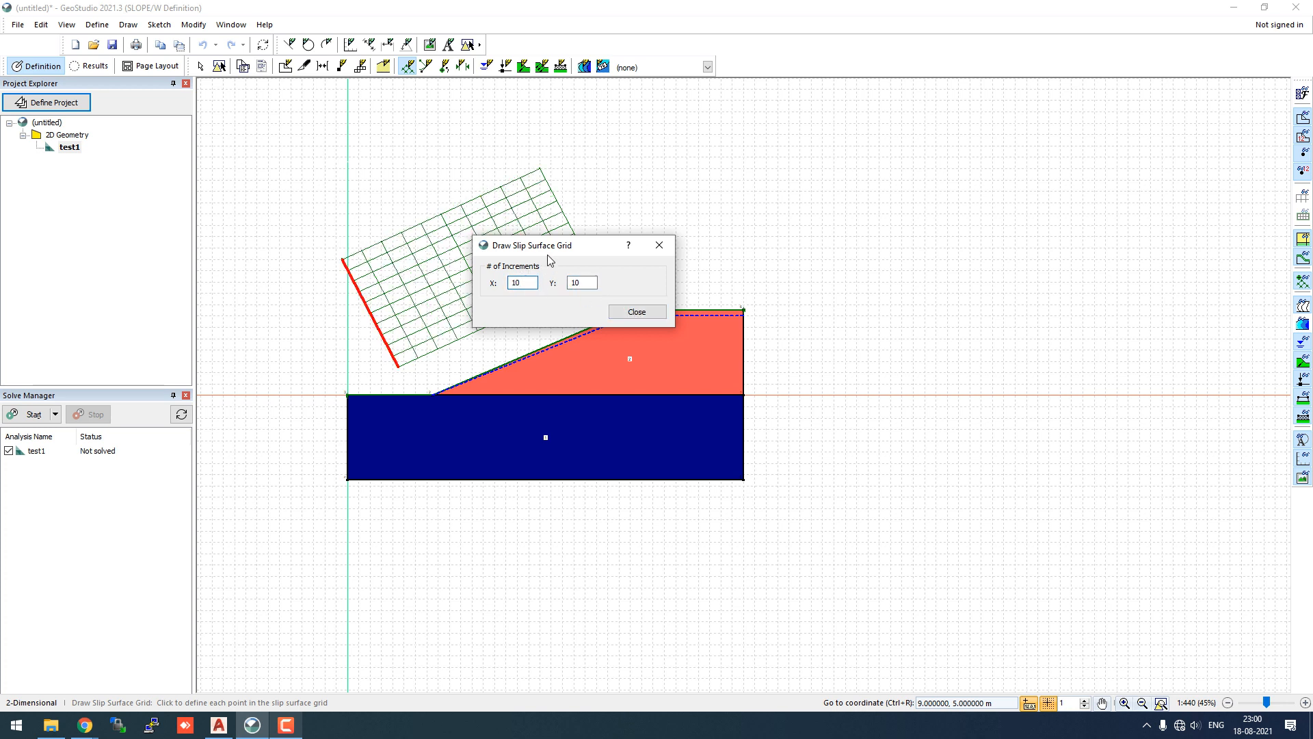
{"action": "mouse_move", "coordinate": [579, 250]}
{"action": "left_mouse_down"}
{"action": "mouse_move", "coordinate": [736, 190]}
{"action": "mouse_move", "coordinate": [777, 156]}
{"action": "left_mouse_up"}
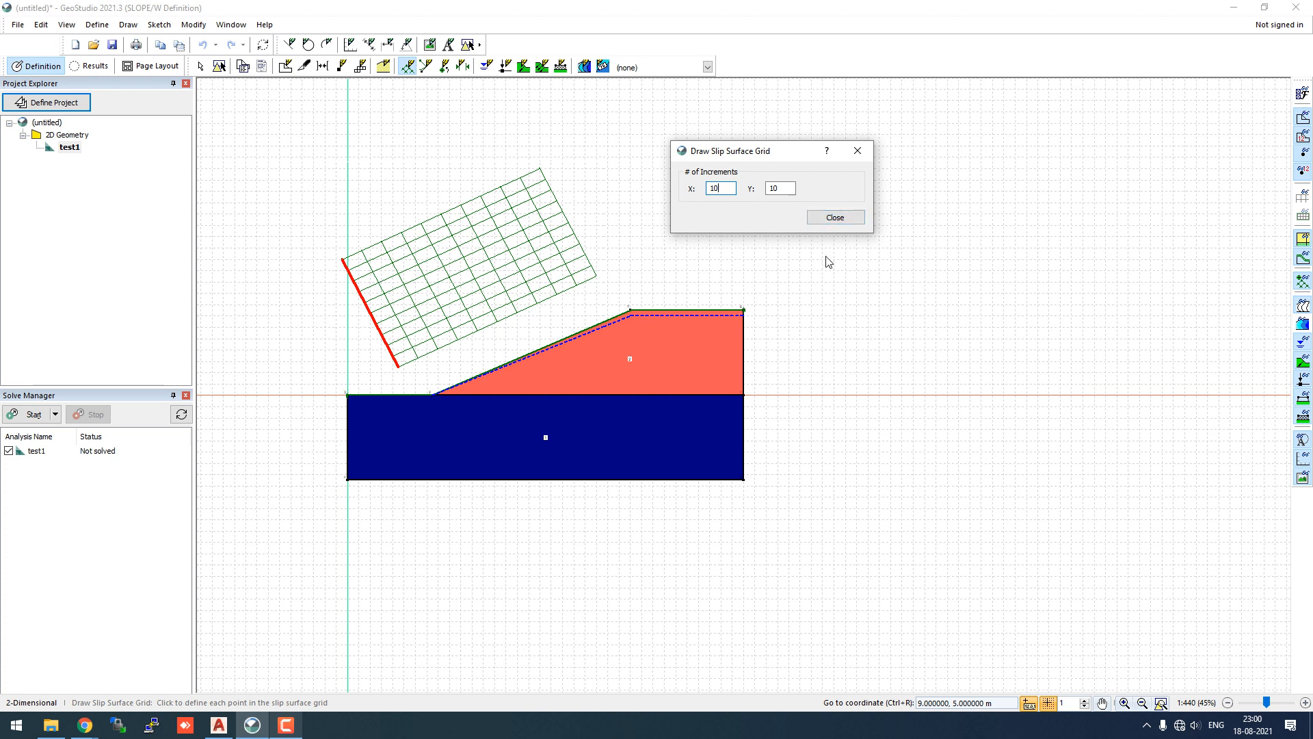
{"action": "left_click", "coordinate": [854, 227]}
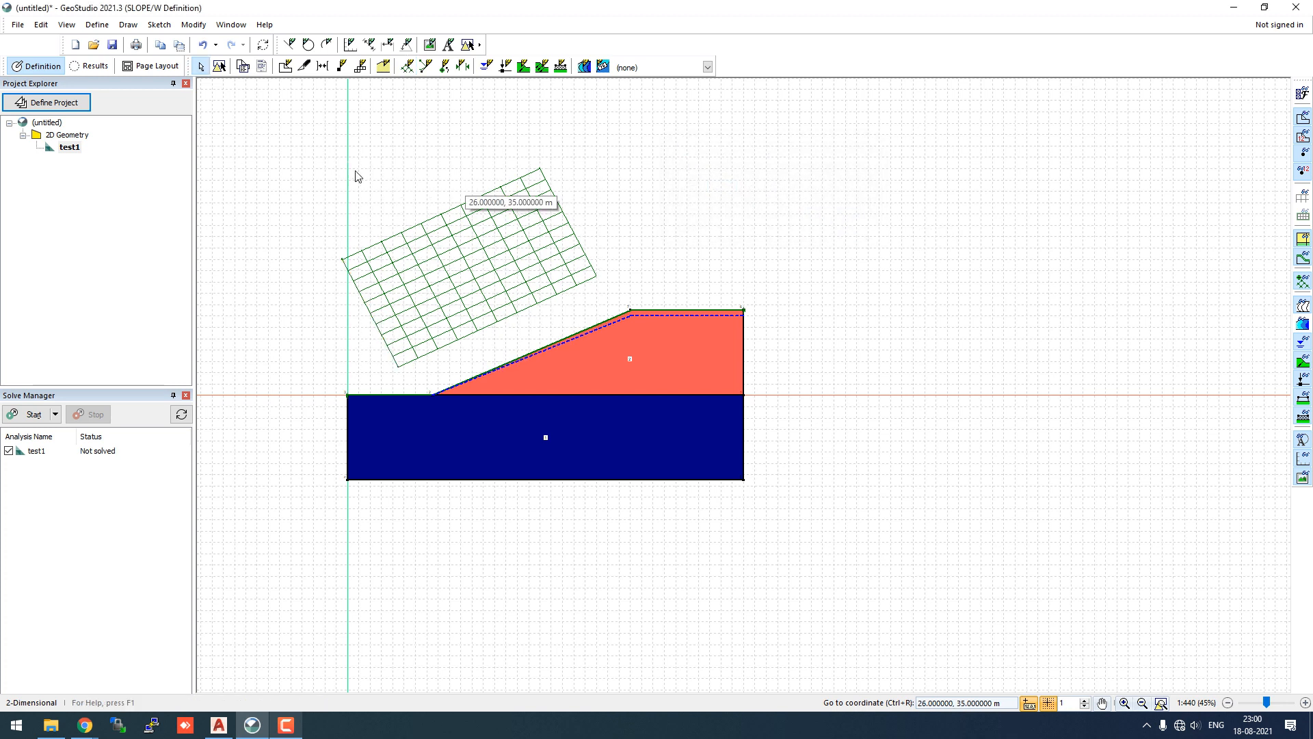
- Mark four slip surface radius points from the toe and crest into the lower soil
{"action": "left_click", "coordinate": [128, 25]}
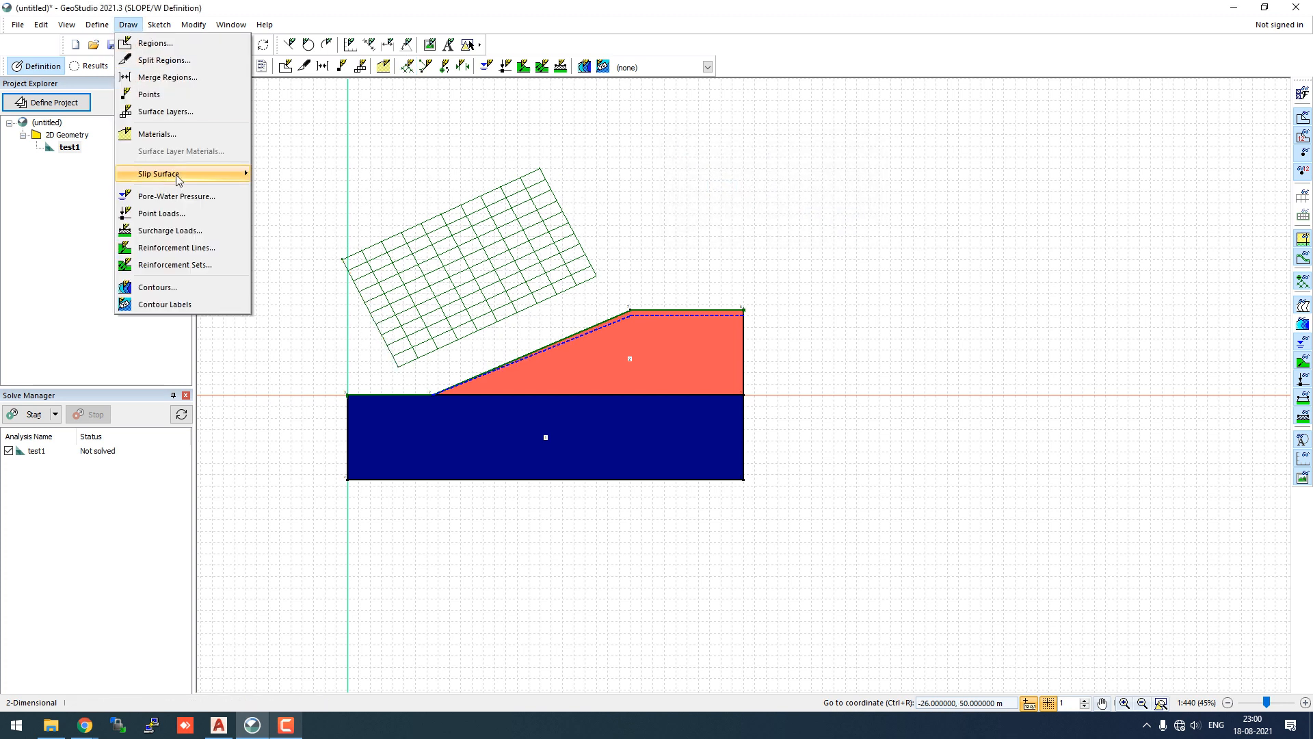
{"action": "mouse_move", "coordinate": [205, 174]}
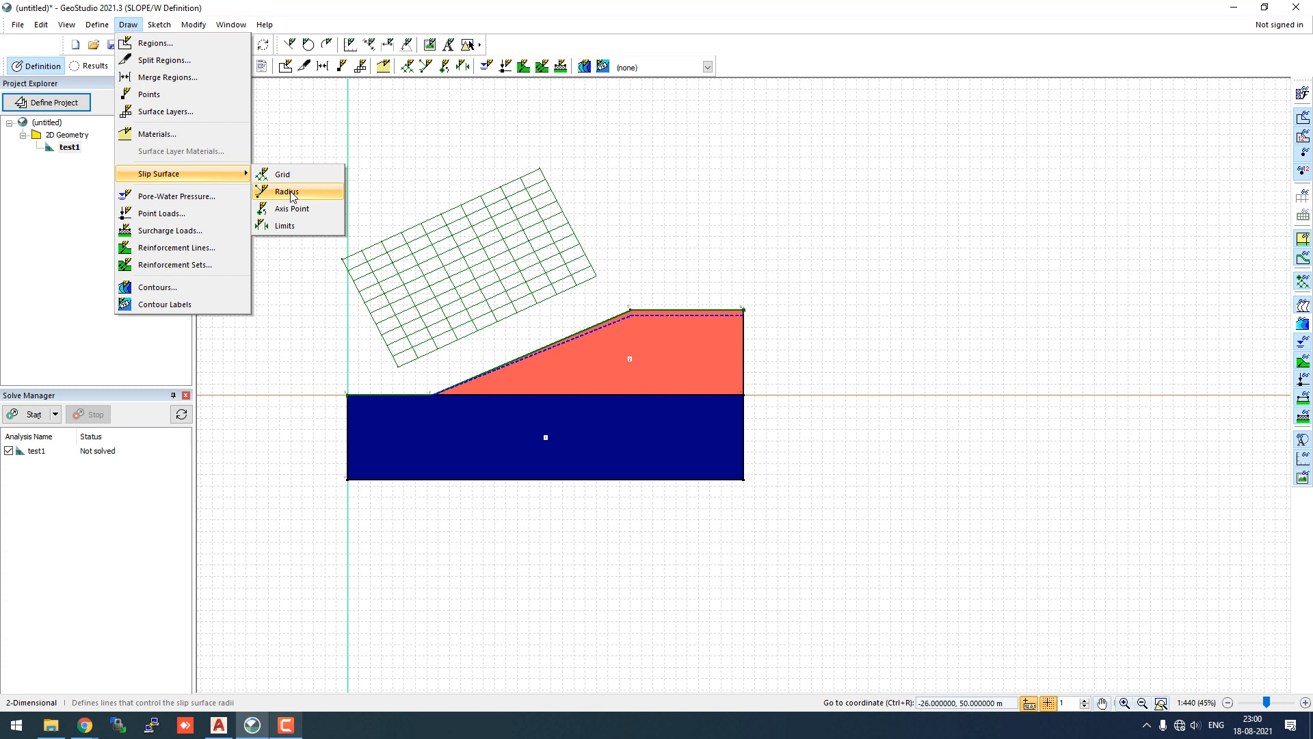
{"action": "left_click", "coordinate": [287, 191]}
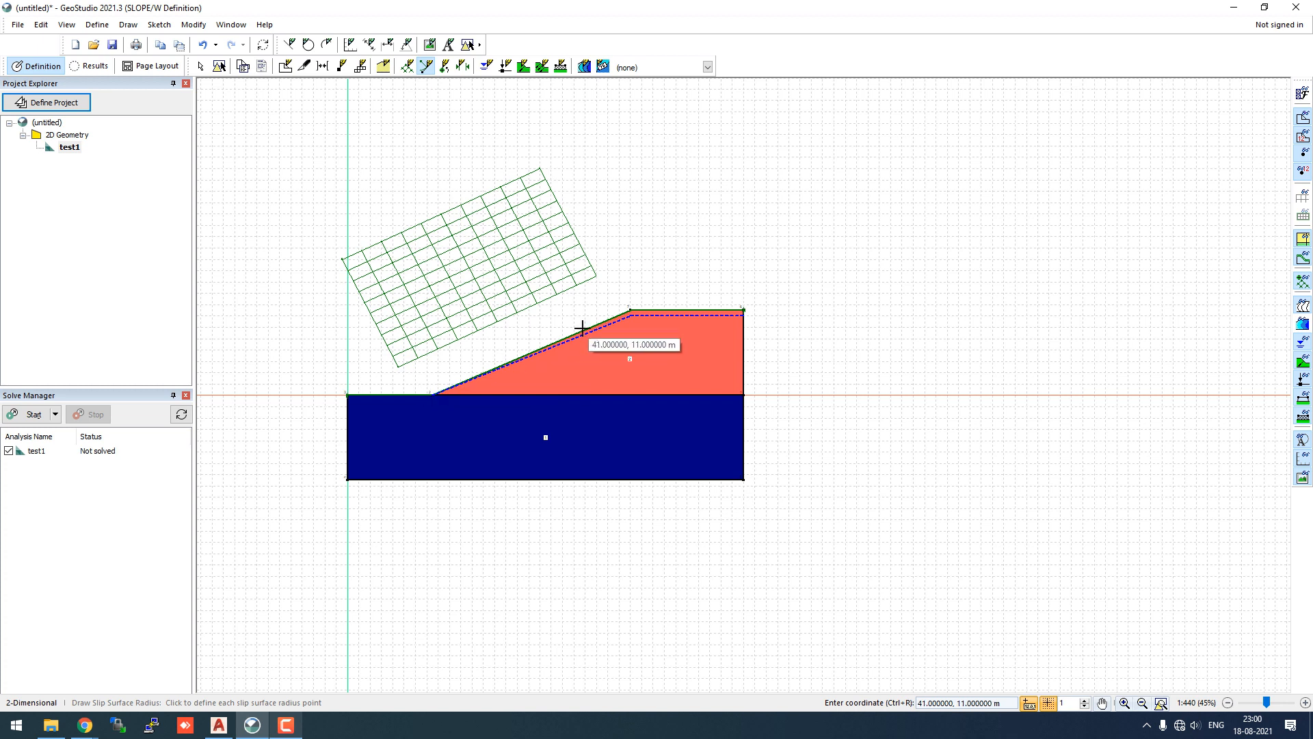
{"action": "left_click", "coordinate": [395, 385]}
{"action": "left_click", "coordinate": [637, 279]}
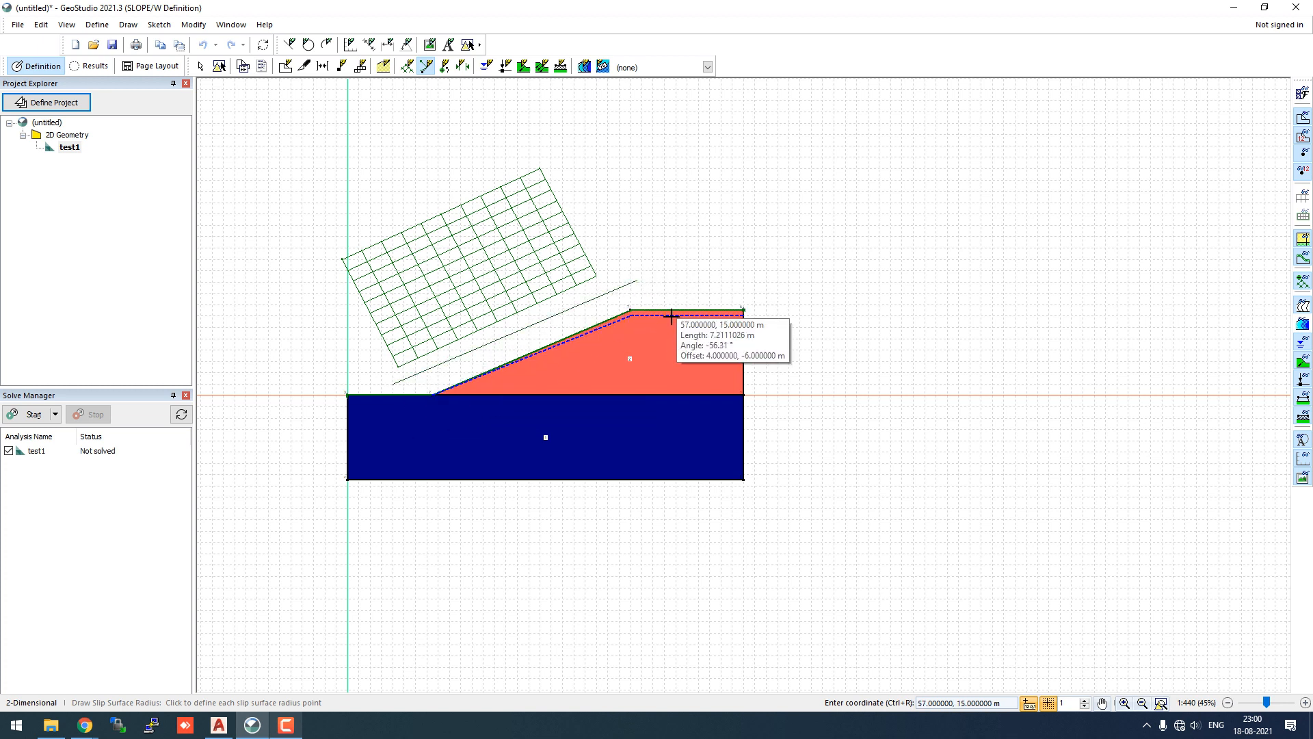
{"action": "left_click", "coordinate": [705, 387]}
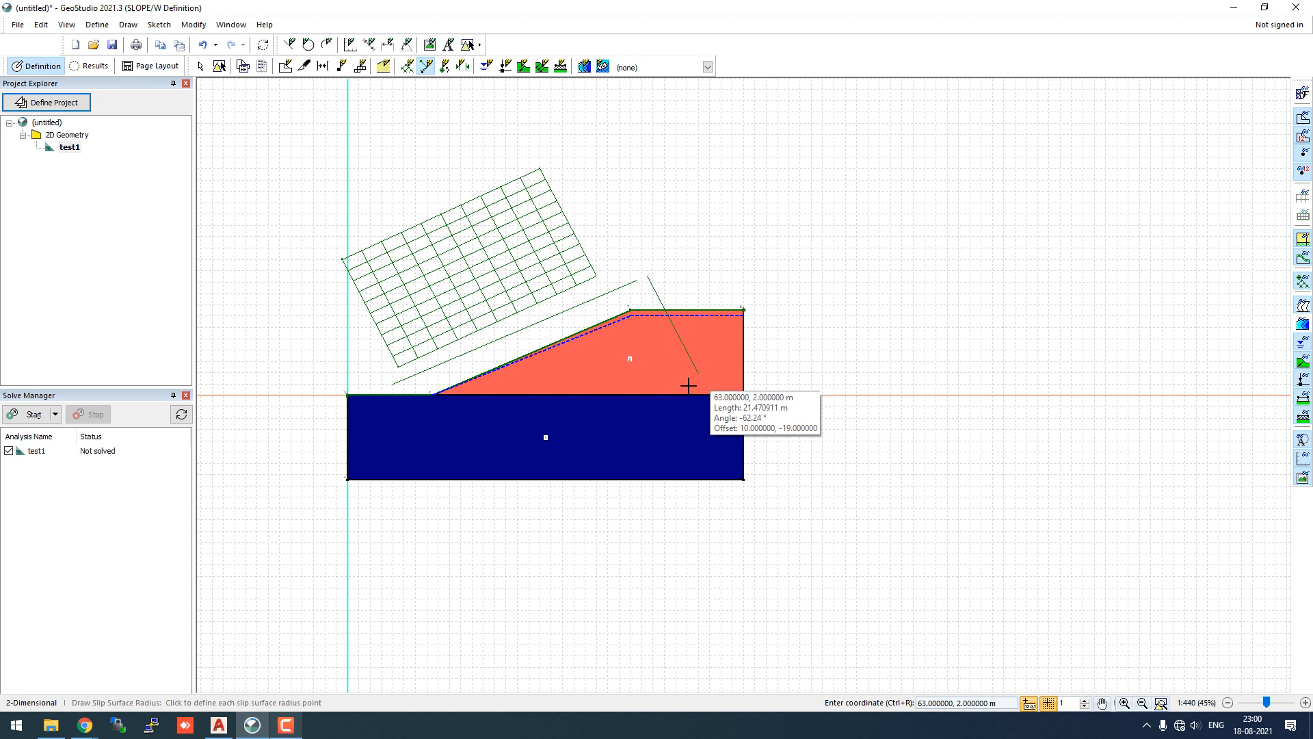
{"action": "left_click", "coordinate": [442, 475]}
- Rotate the 10-increment radius lines to cross the slope and close the settings
{"action": "left_click_drag", "start_coordinate": [585, 231], "coordinate": [796, 155]}
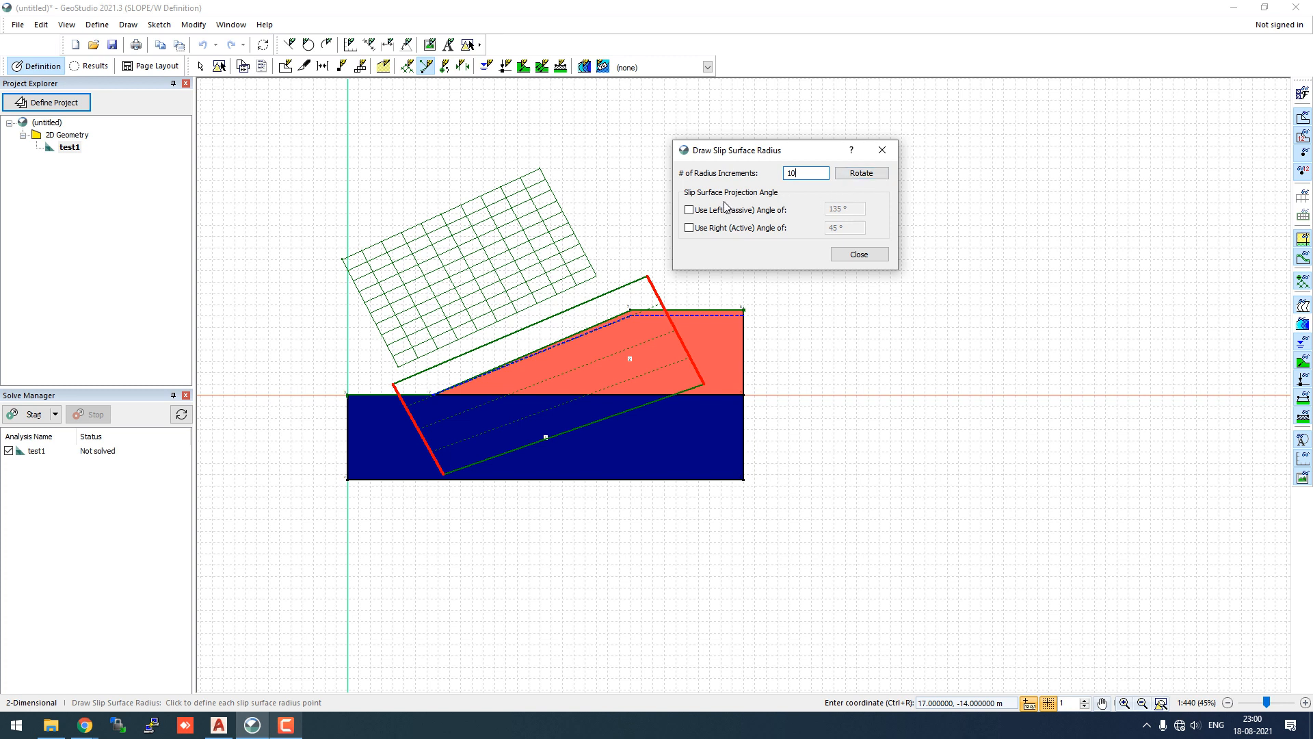
{"action": "left_click", "coordinate": [853, 176]}
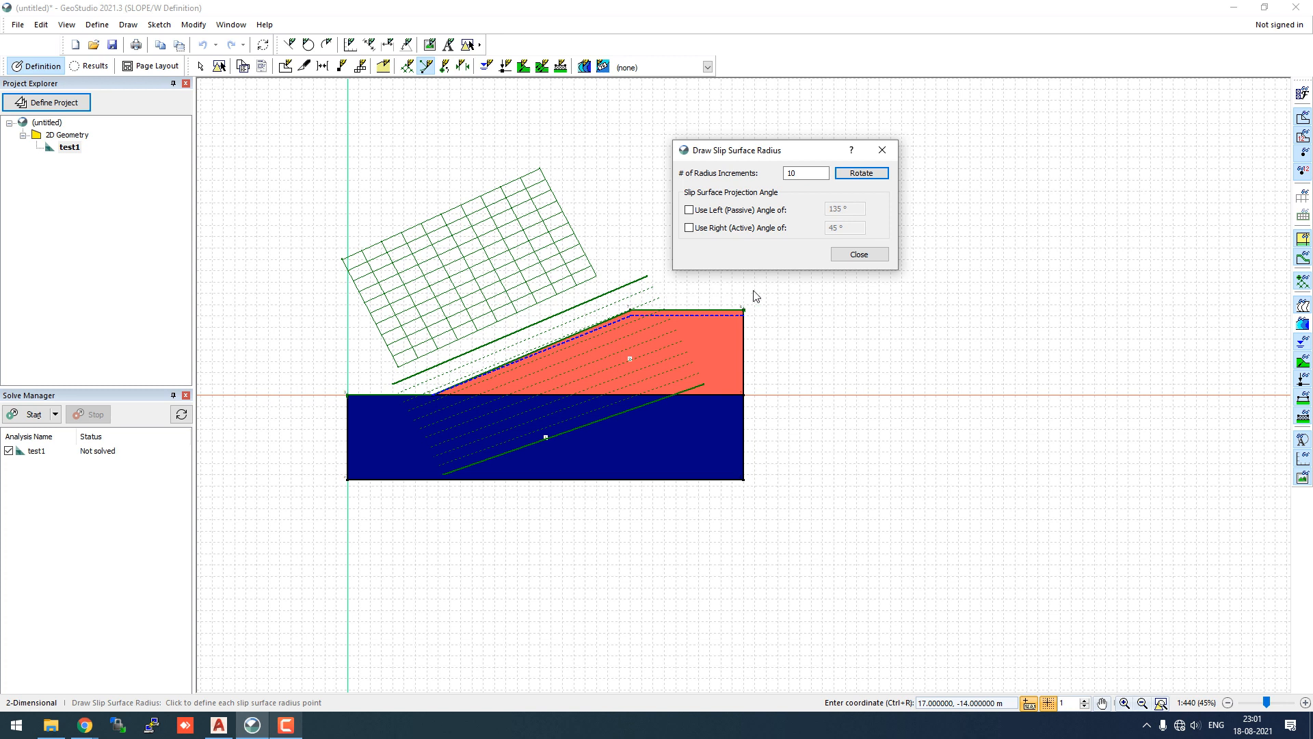
{"action": "left_click", "coordinate": [858, 254]}
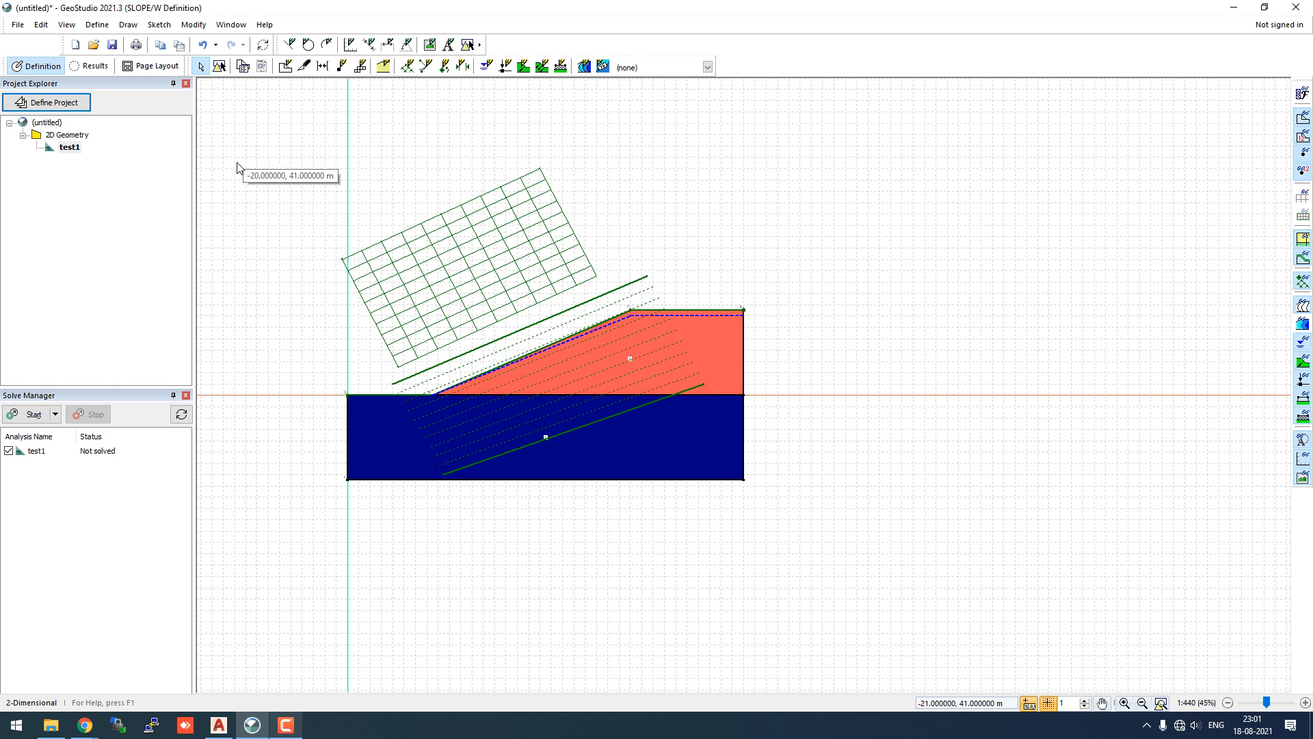
- Save the project as test1.gsz in the Zoom folder
{"action": "left_click", "coordinate": [17, 24]}
{"action": "left_click", "coordinate": [31, 100]}
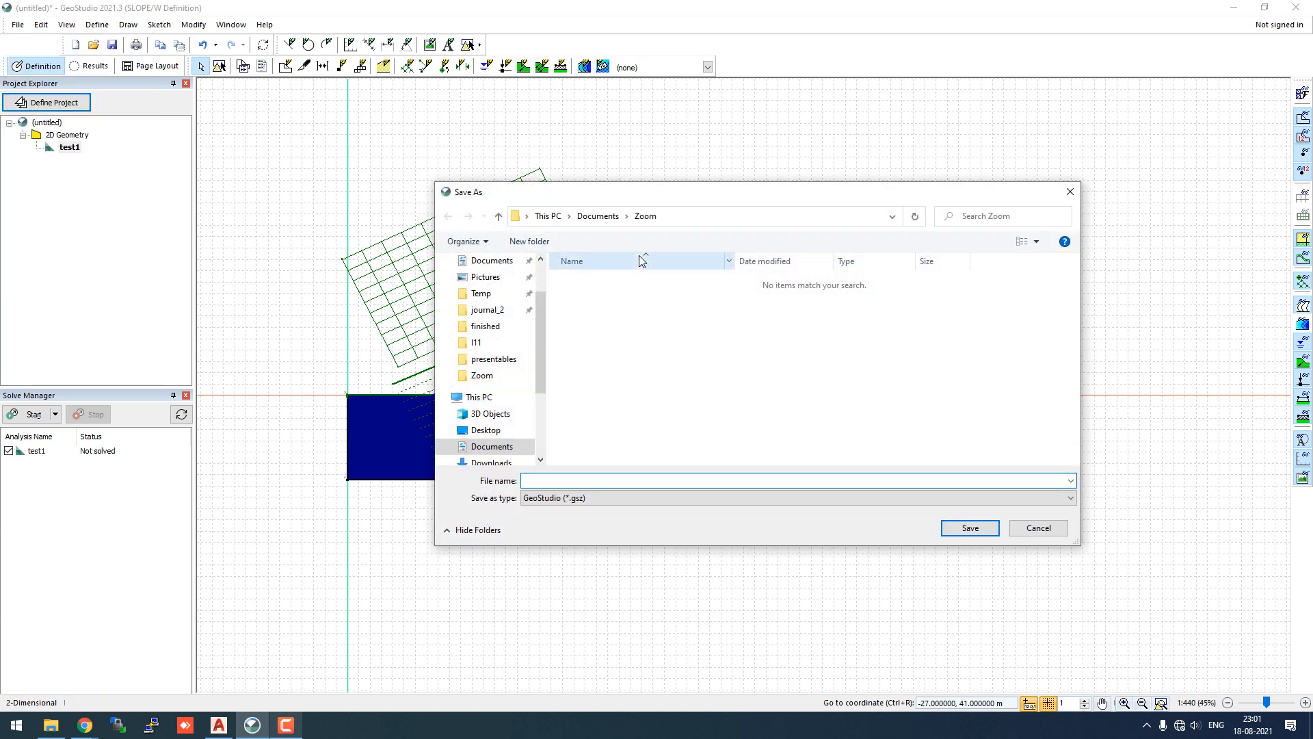
{"action": "type", "text": "test1"}
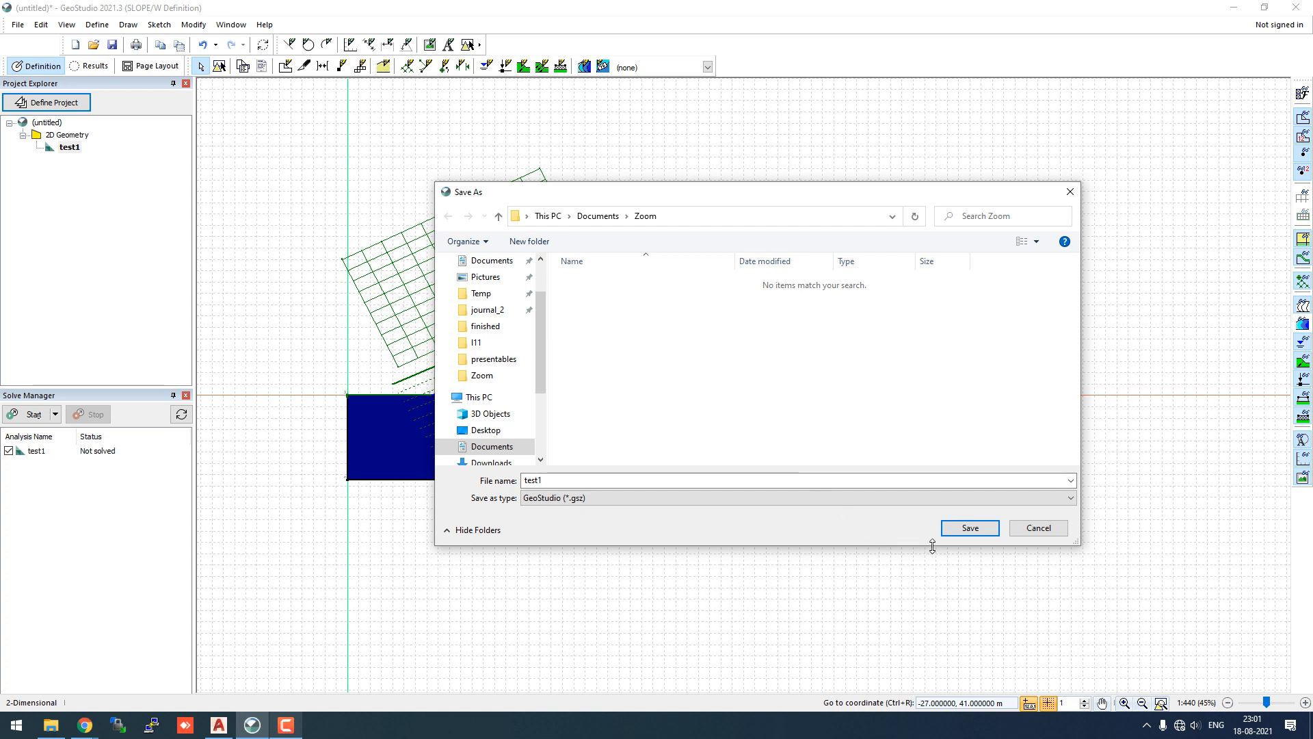
{"action": "left_click", "coordinate": [969, 528]}
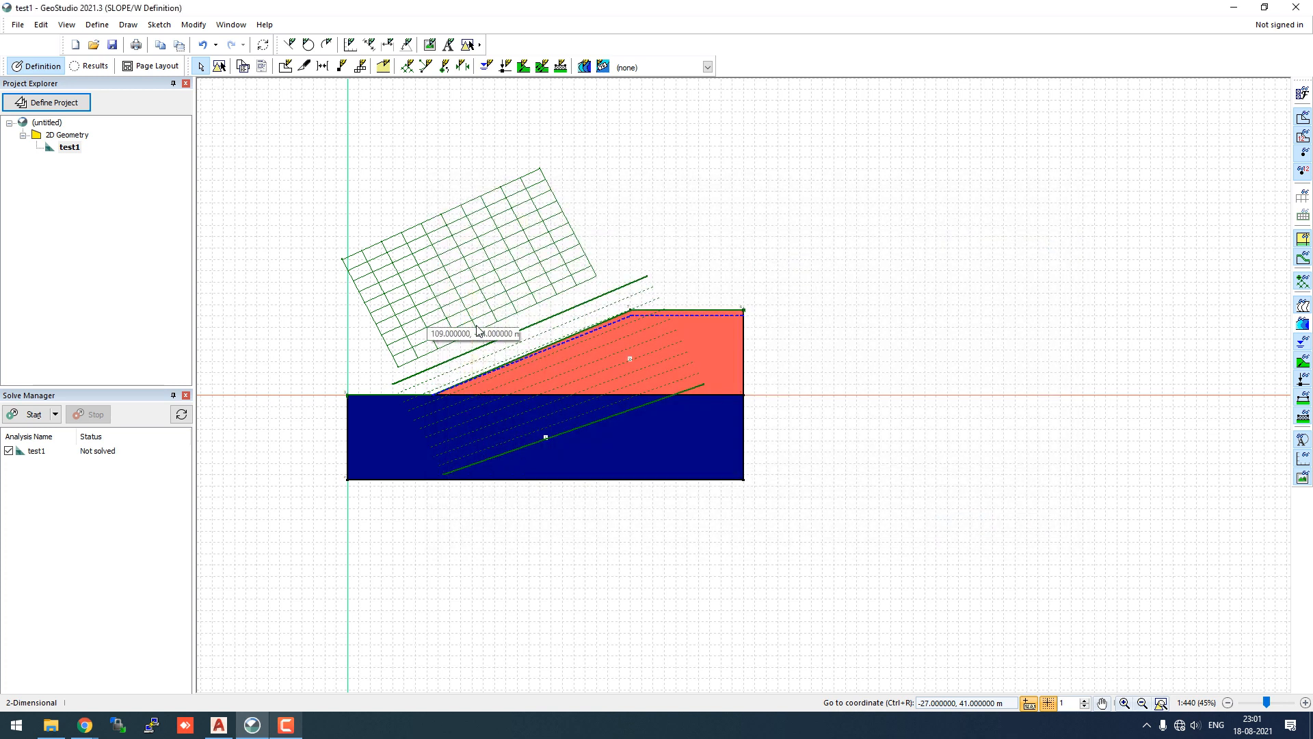
- Solve test1 and compare critical slip 852 (0.799) with trials 973, 863, 972, 1,006, 984
{"action": "left_click", "coordinate": [34, 415]}
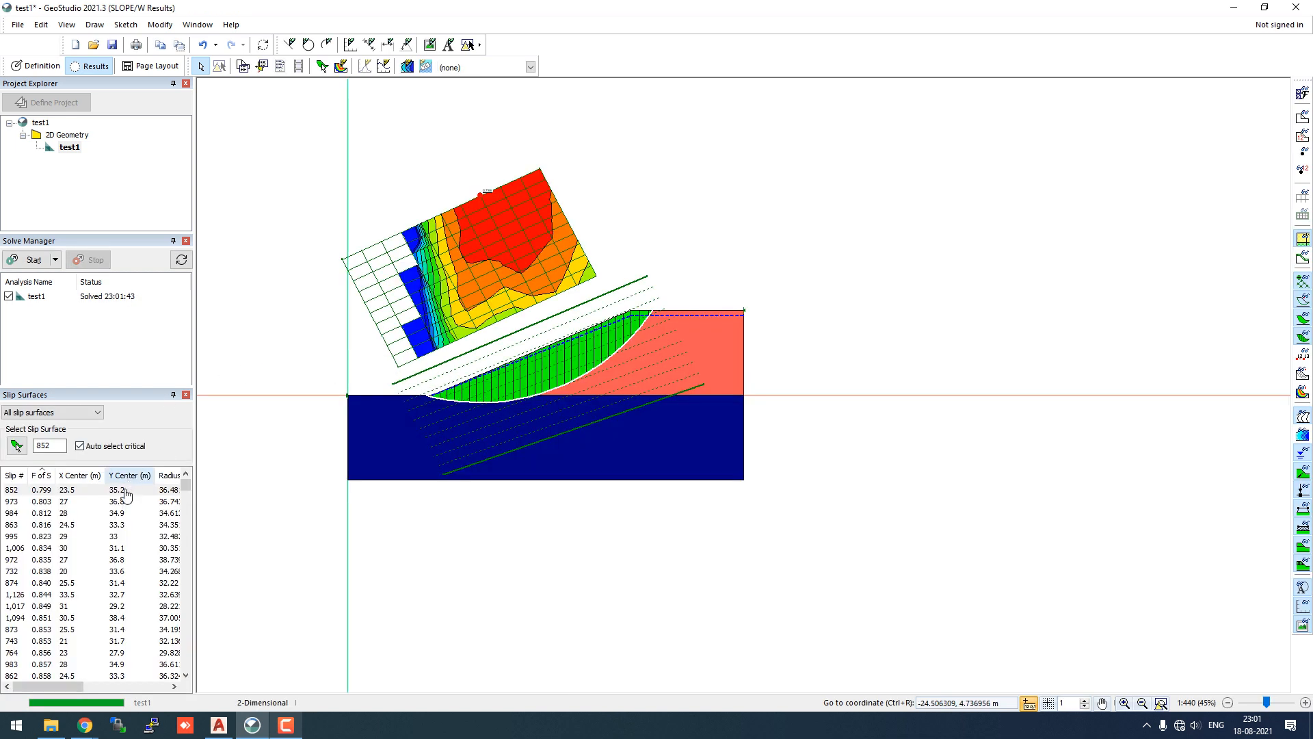
{"action": "left_click", "coordinate": [53, 492]}
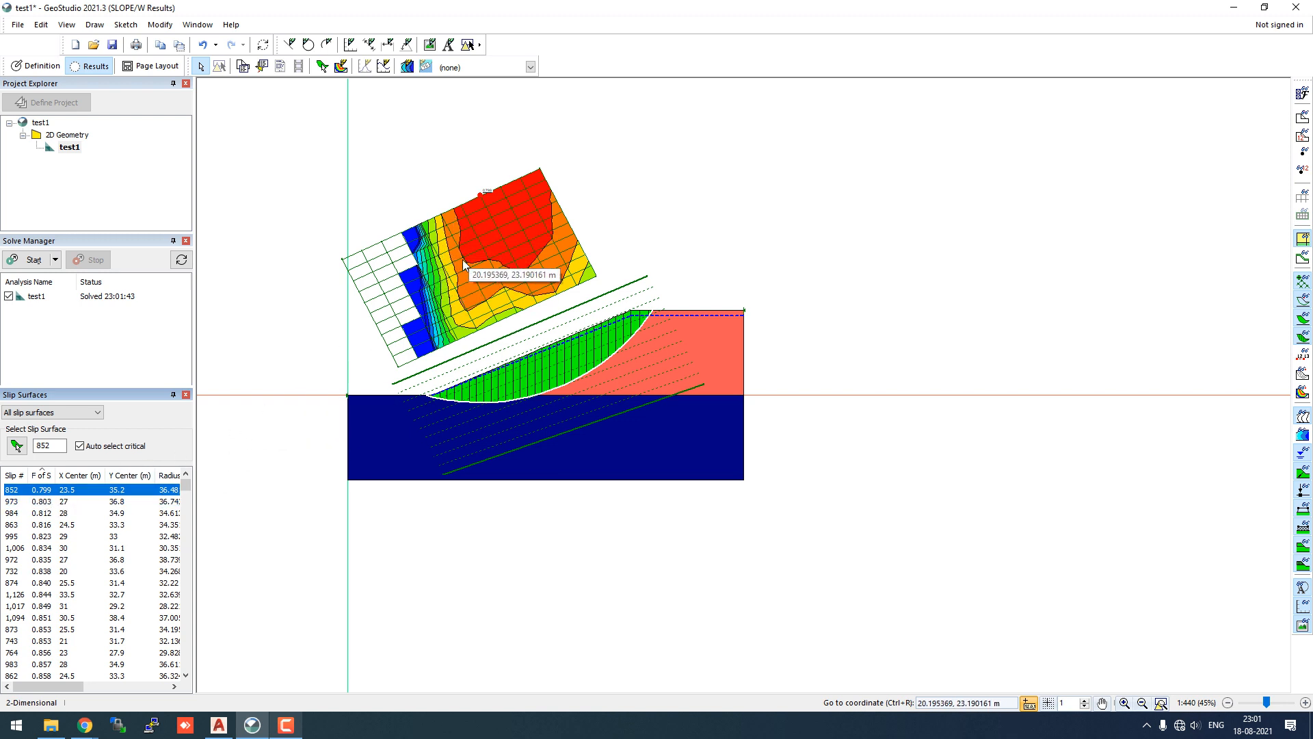
{"action": "left_click", "coordinate": [68, 502]}
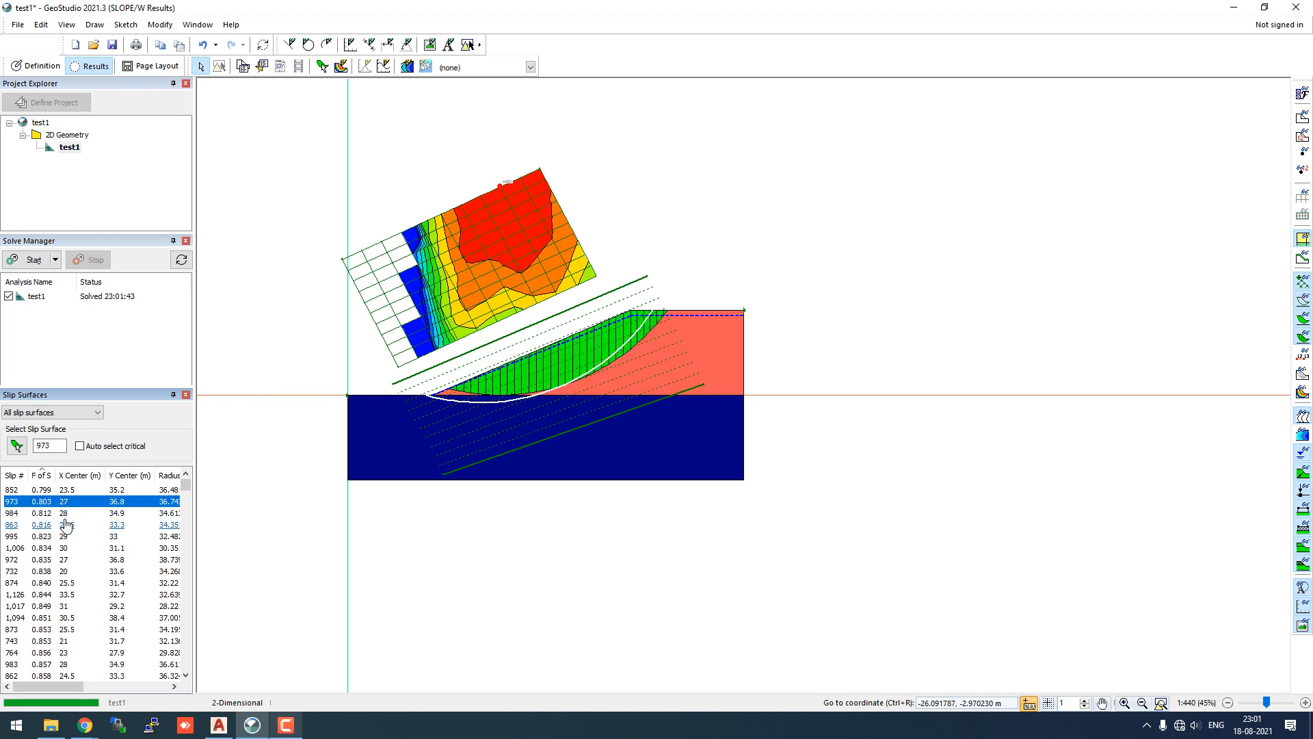
{"action": "left_click", "coordinate": [65, 525]}
{"action": "left_click", "coordinate": [65, 560]}
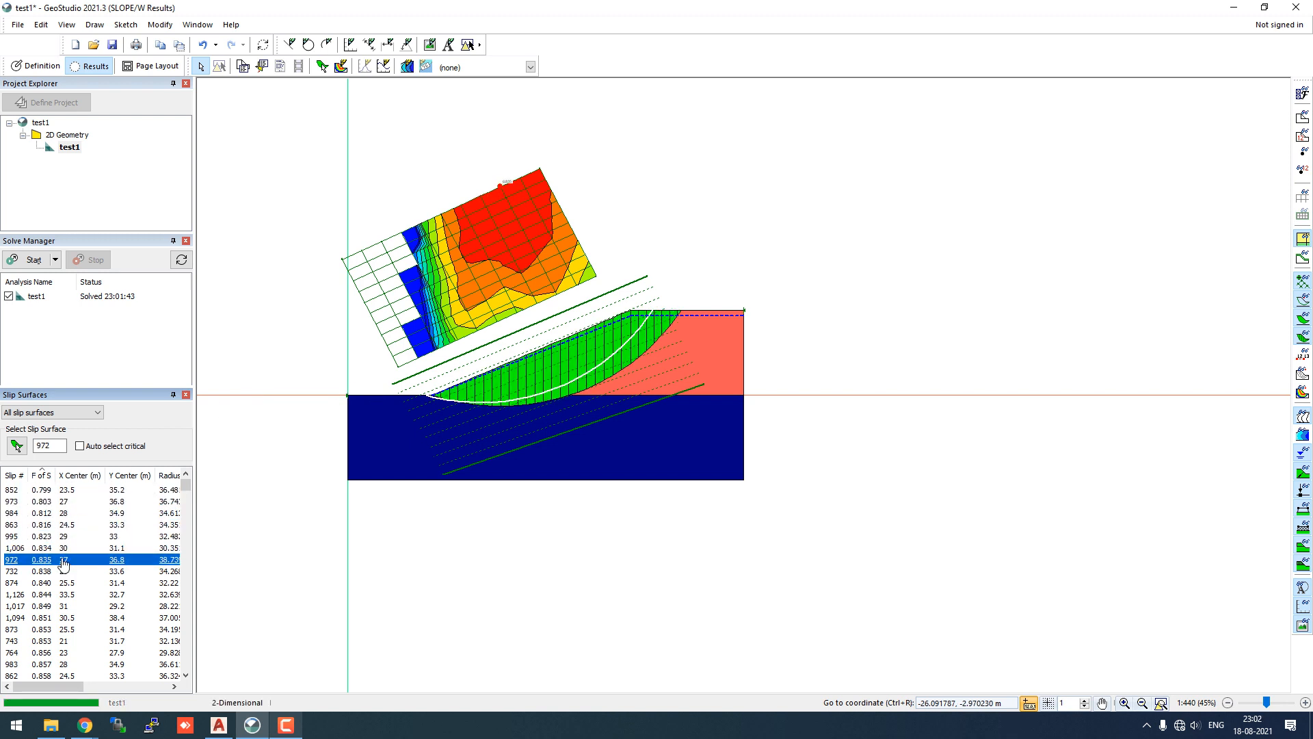
{"action": "left_click", "coordinate": [65, 548]}
{"action": "left_click", "coordinate": [63, 513]}
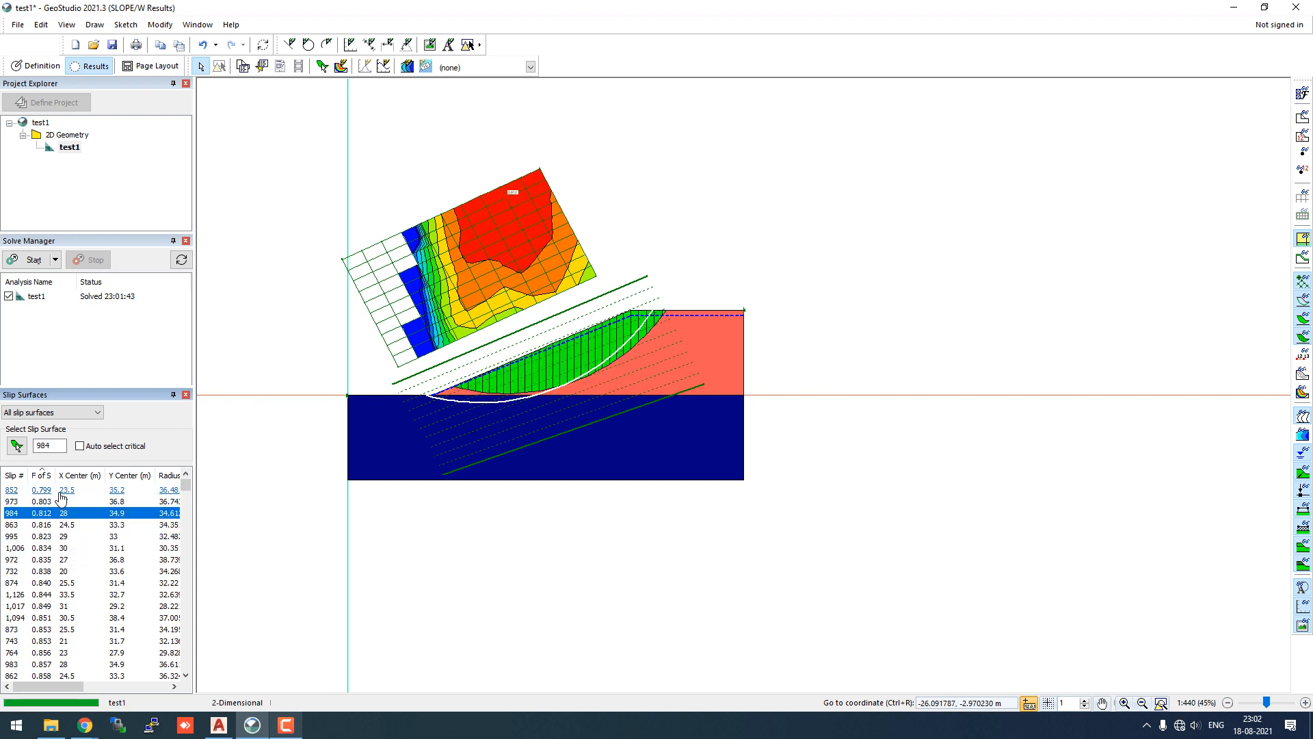
{"action": "left_click", "coordinate": [60, 491]}
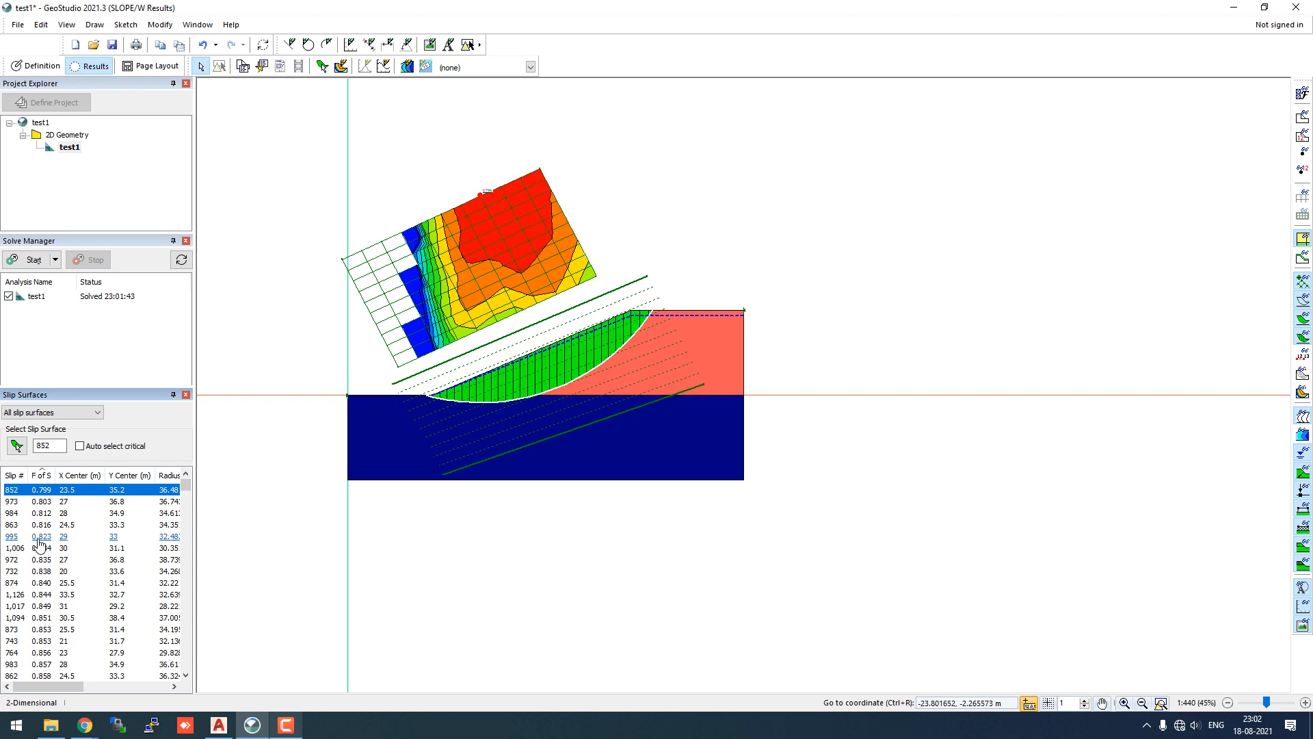
- Review more trial slips (874, 1,126, 1,017, 1,094, 732), then return to Definition view
{"action": "left_click", "coordinate": [42, 502]}
{"action": "left_click", "coordinate": [45, 514]}
{"action": "left_click", "coordinate": [49, 526]}
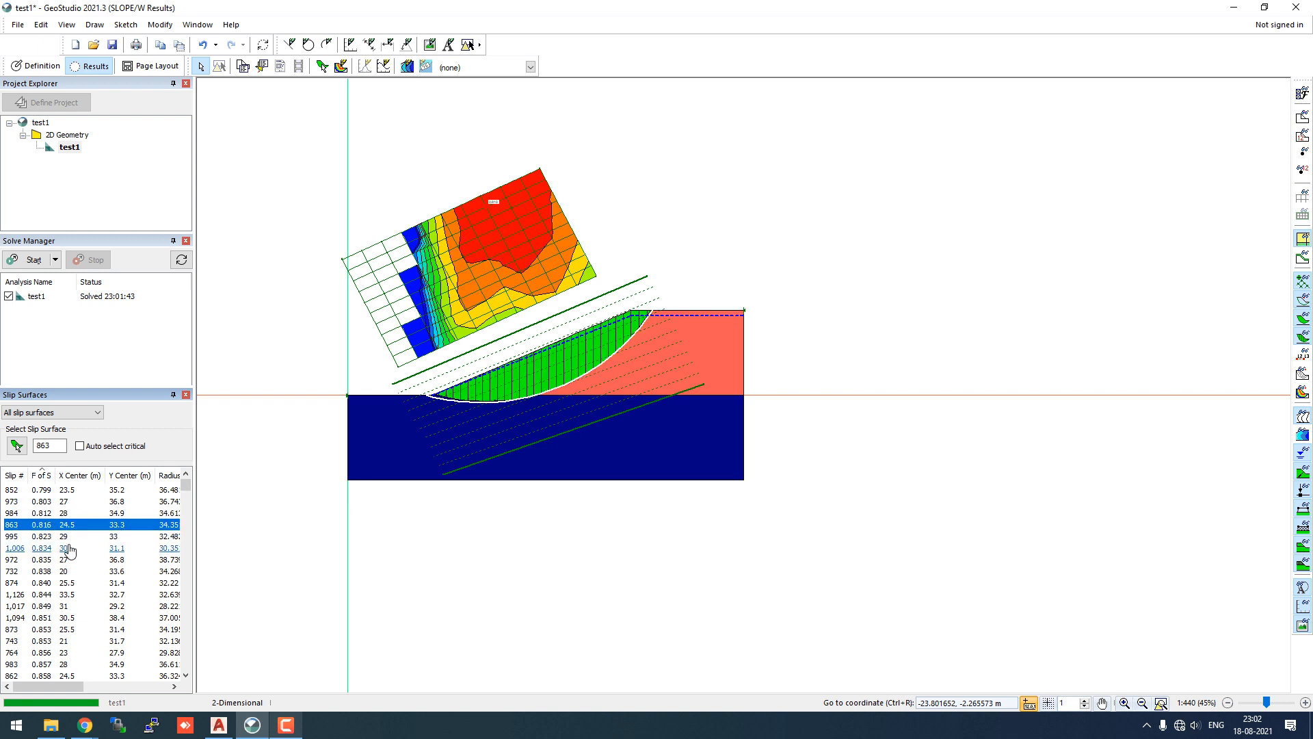
{"action": "left_click", "coordinate": [66, 548]}
{"action": "left_click", "coordinate": [60, 582]}
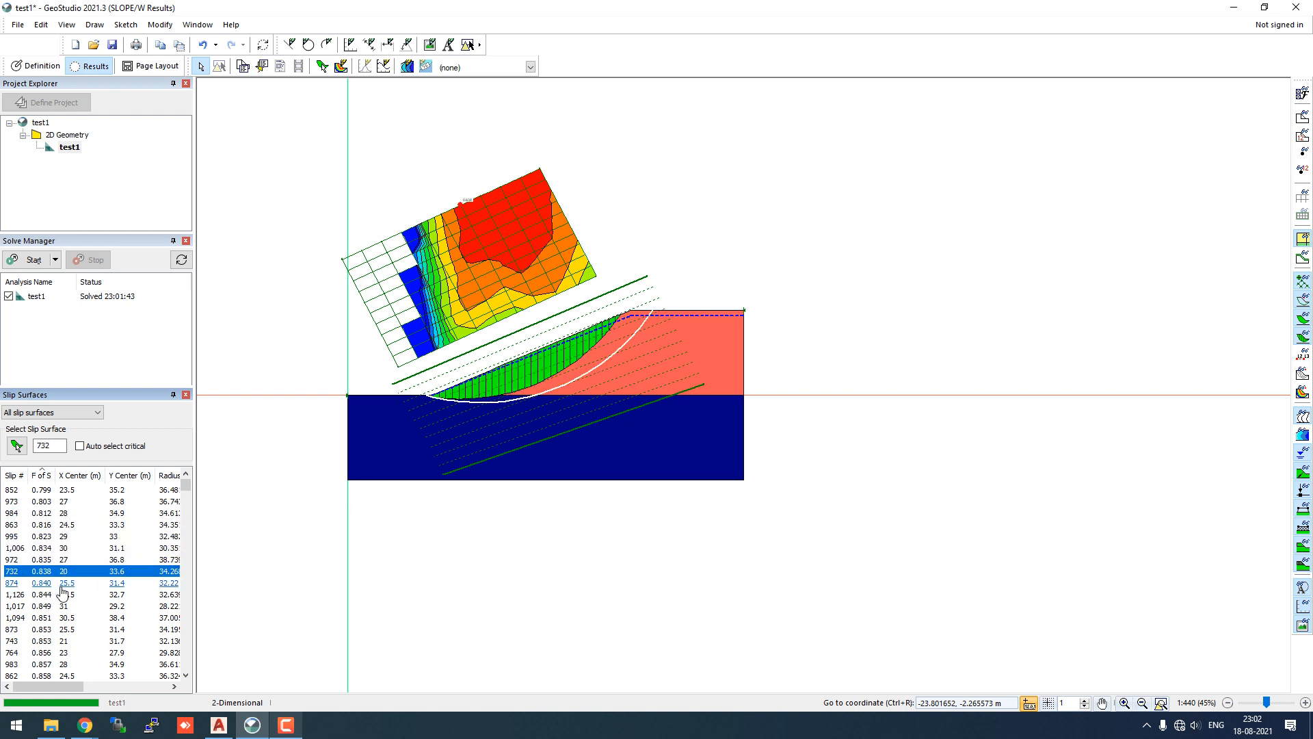
{"action": "left_click", "coordinate": [71, 594]}
{"action": "left_click", "coordinate": [74, 606]}
{"action": "left_click", "coordinate": [73, 617]}
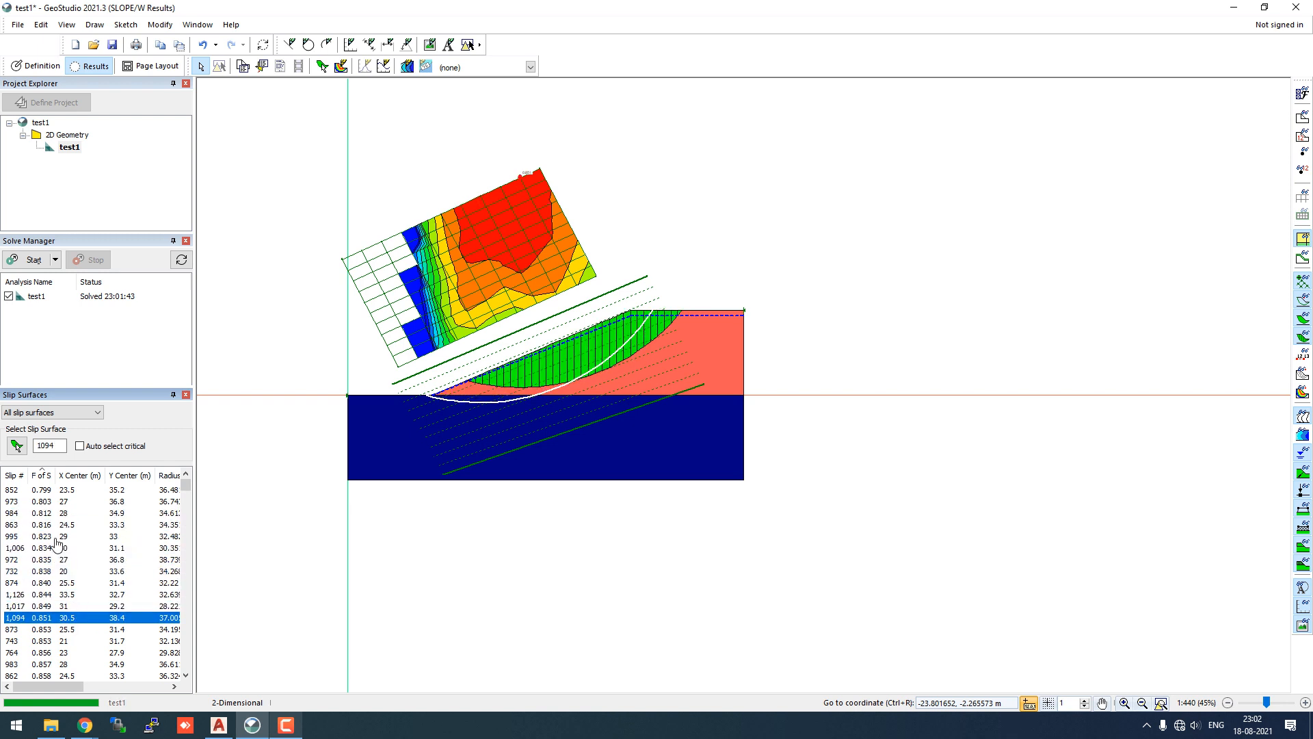
{"action": "left_click", "coordinate": [44, 491]}
{"action": "left_click", "coordinate": [42, 524]}
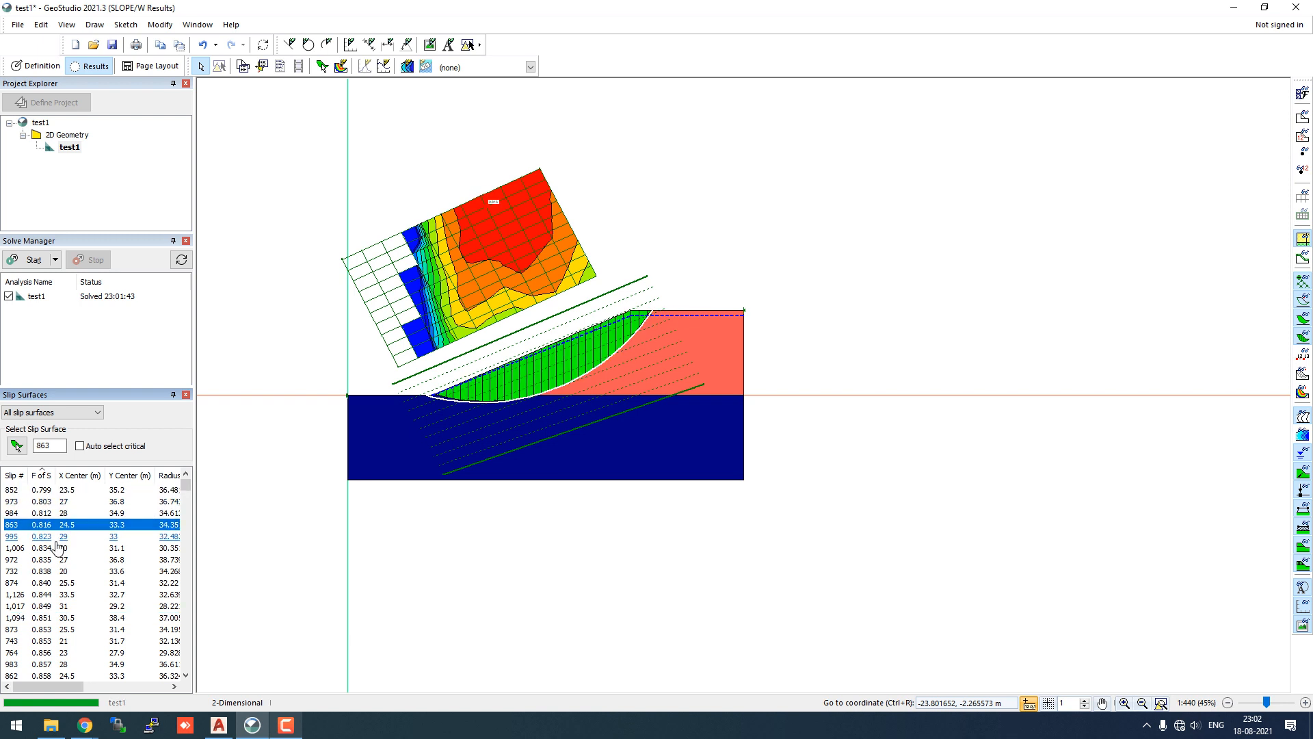
{"action": "left_click", "coordinate": [41, 548]}
{"action": "left_click", "coordinate": [41, 571]}
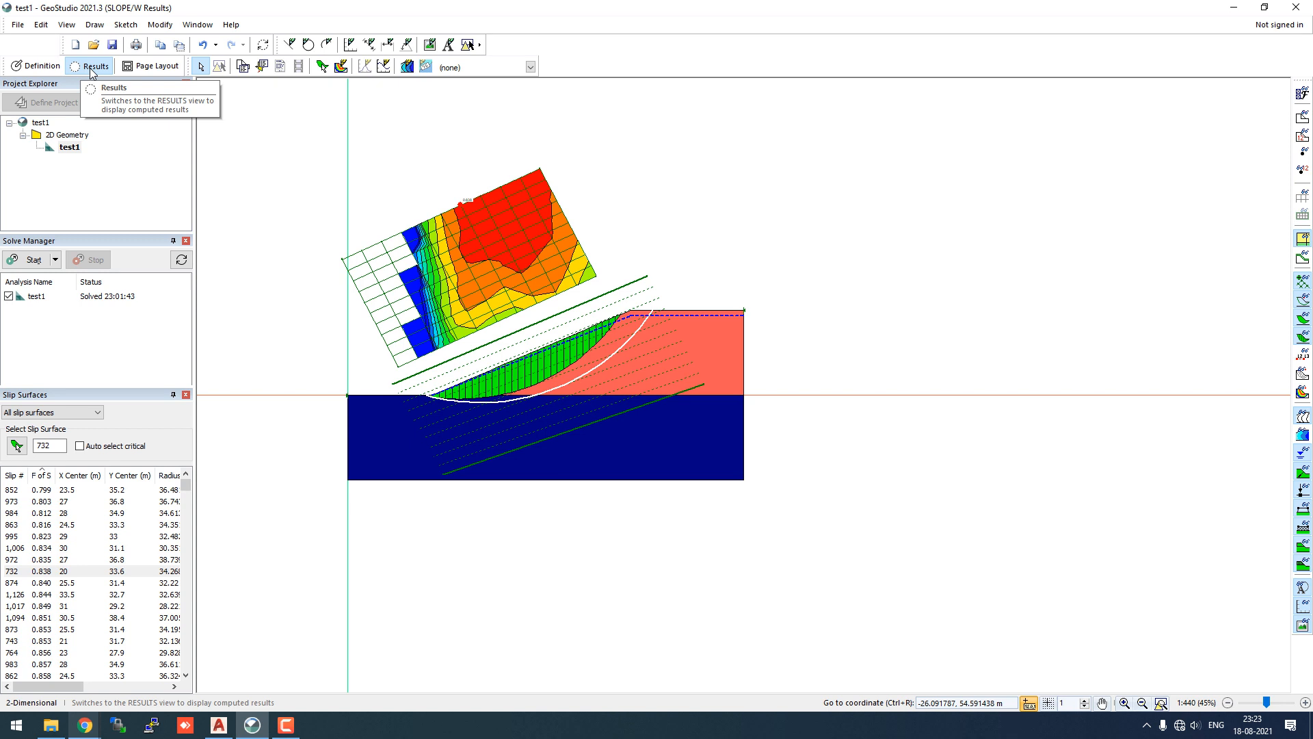
{"action": "left_click", "coordinate": [55, 70]}
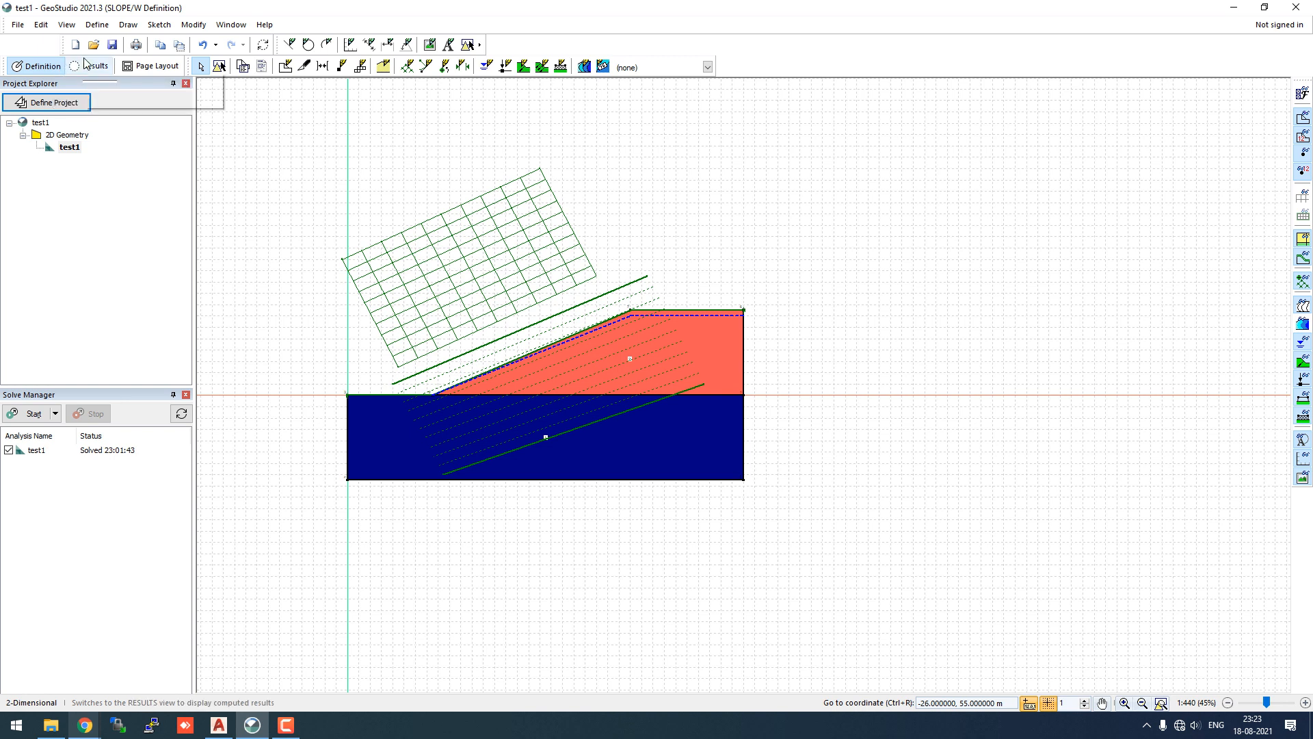
- Strip soil_1_bilinear from the lower region and fill it with soil_1_tau_sigma instead
{"action": "left_click", "coordinate": [125, 26]}
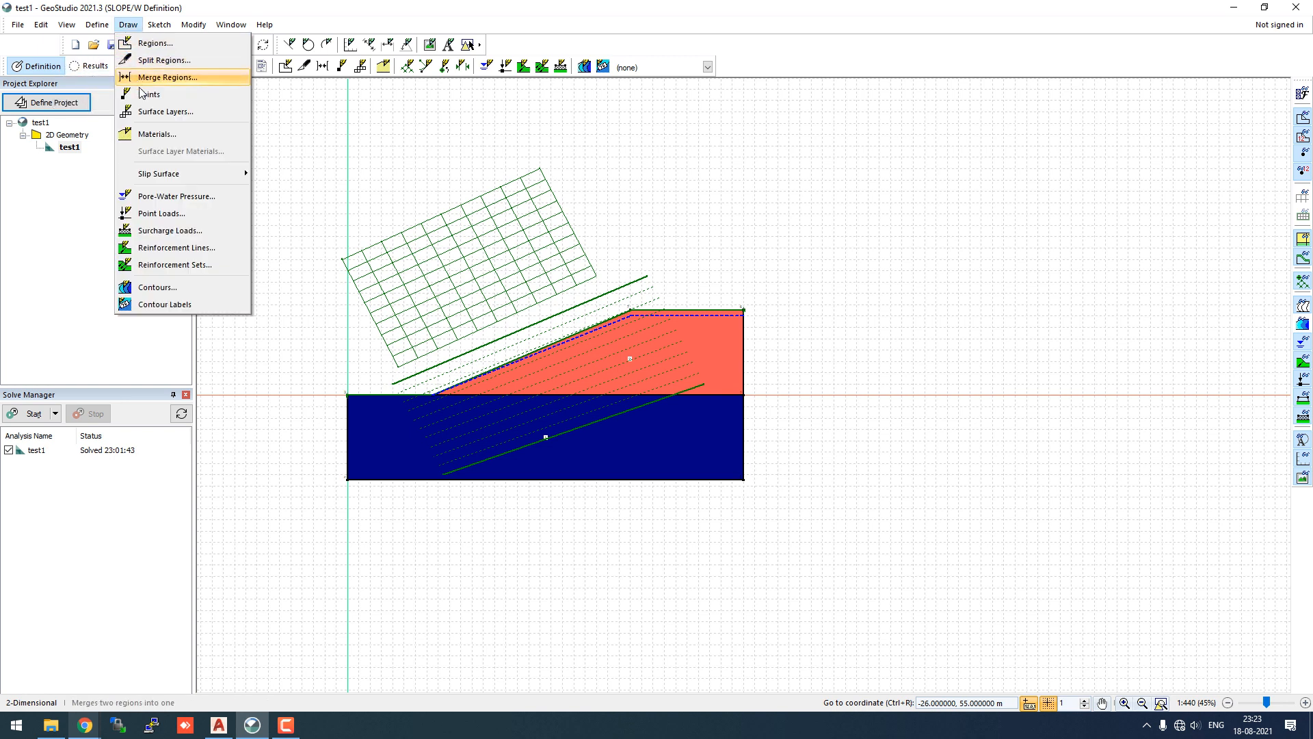
{"action": "left_click", "coordinate": [156, 134]}
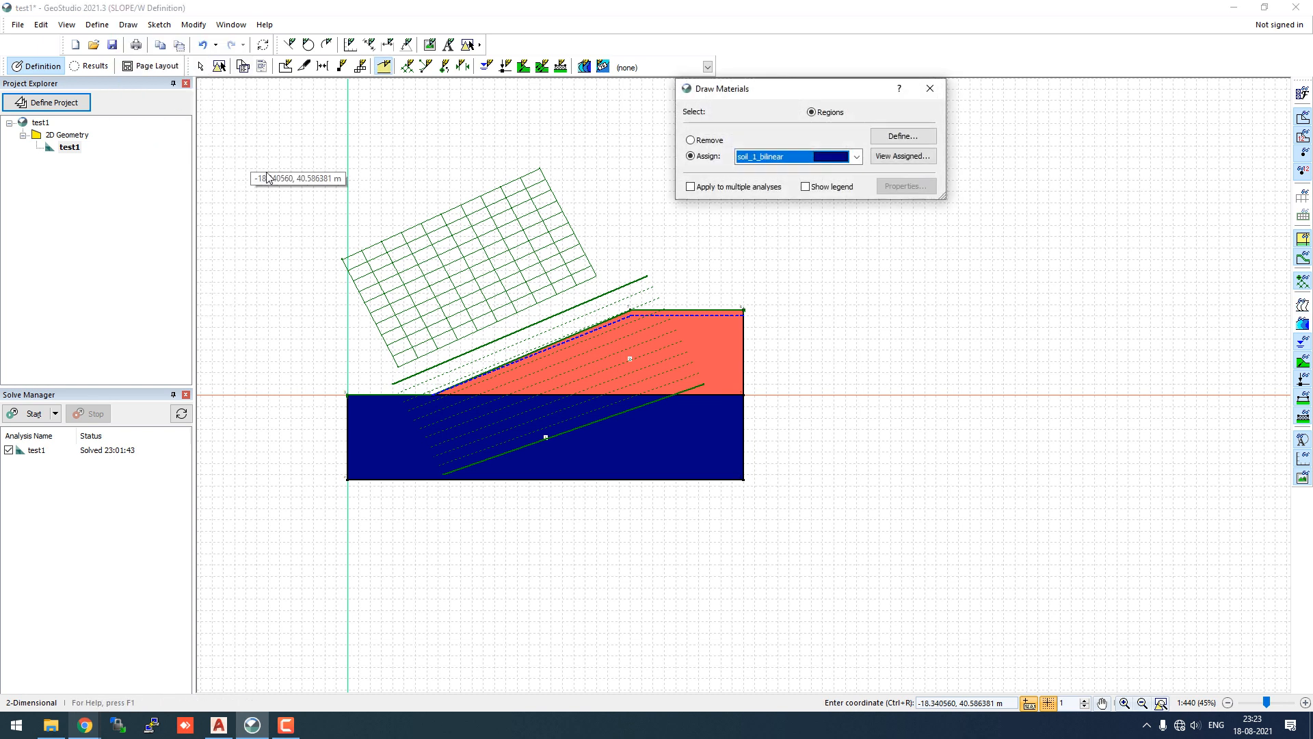
{"action": "left_click", "coordinate": [708, 141]}
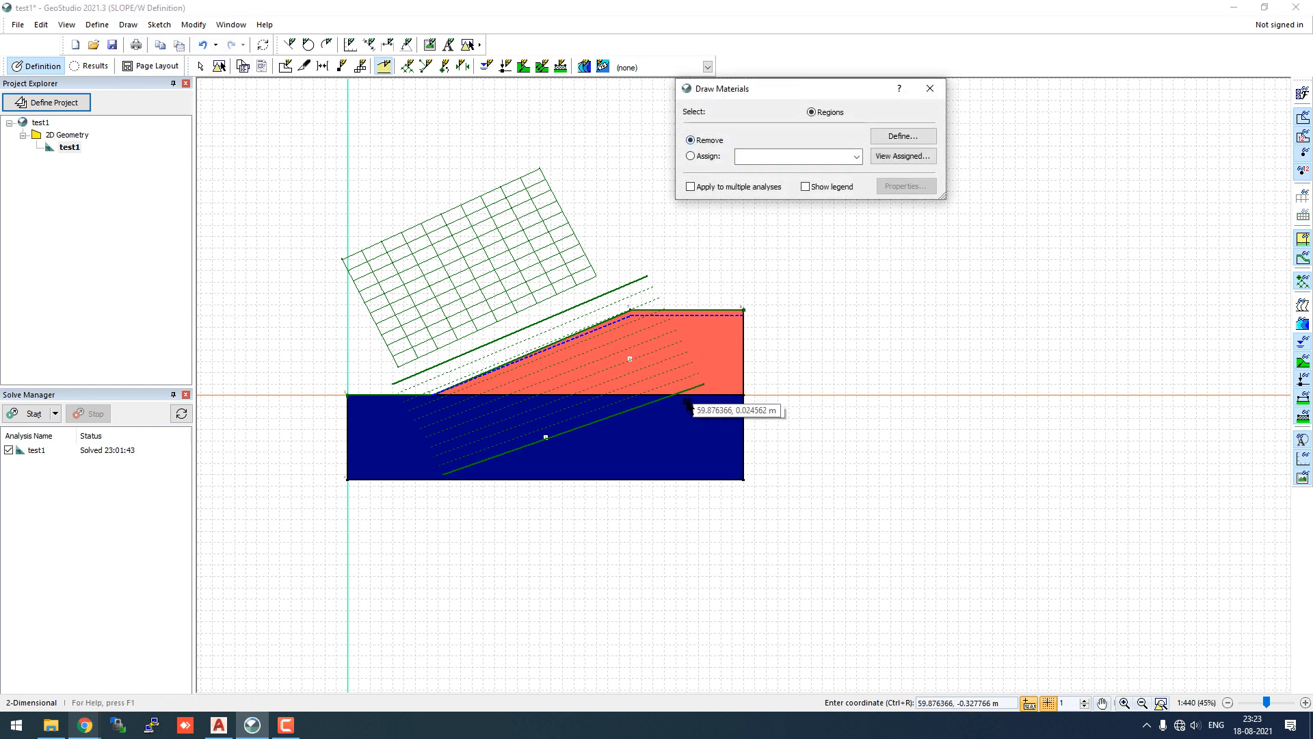
{"action": "left_click", "coordinate": [685, 424]}
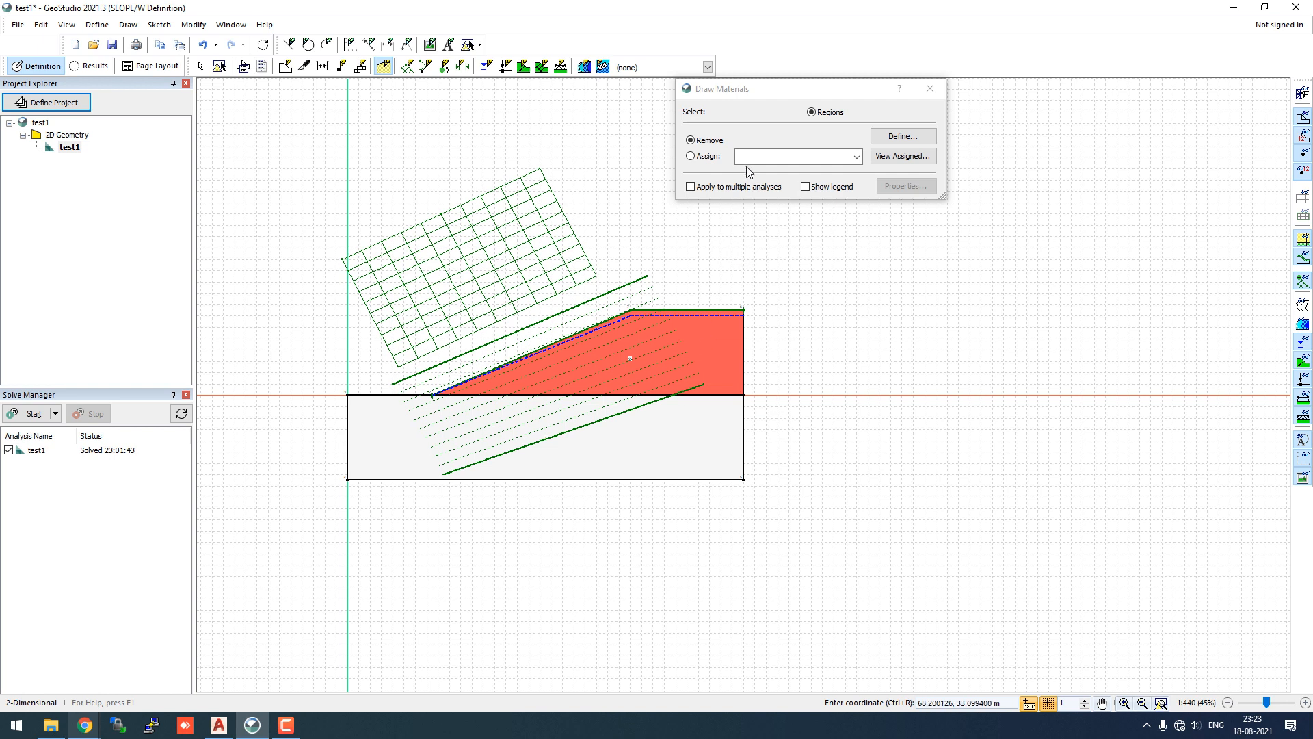
{"action": "left_click", "coordinate": [711, 158]}
{"action": "left_click", "coordinate": [793, 156]}
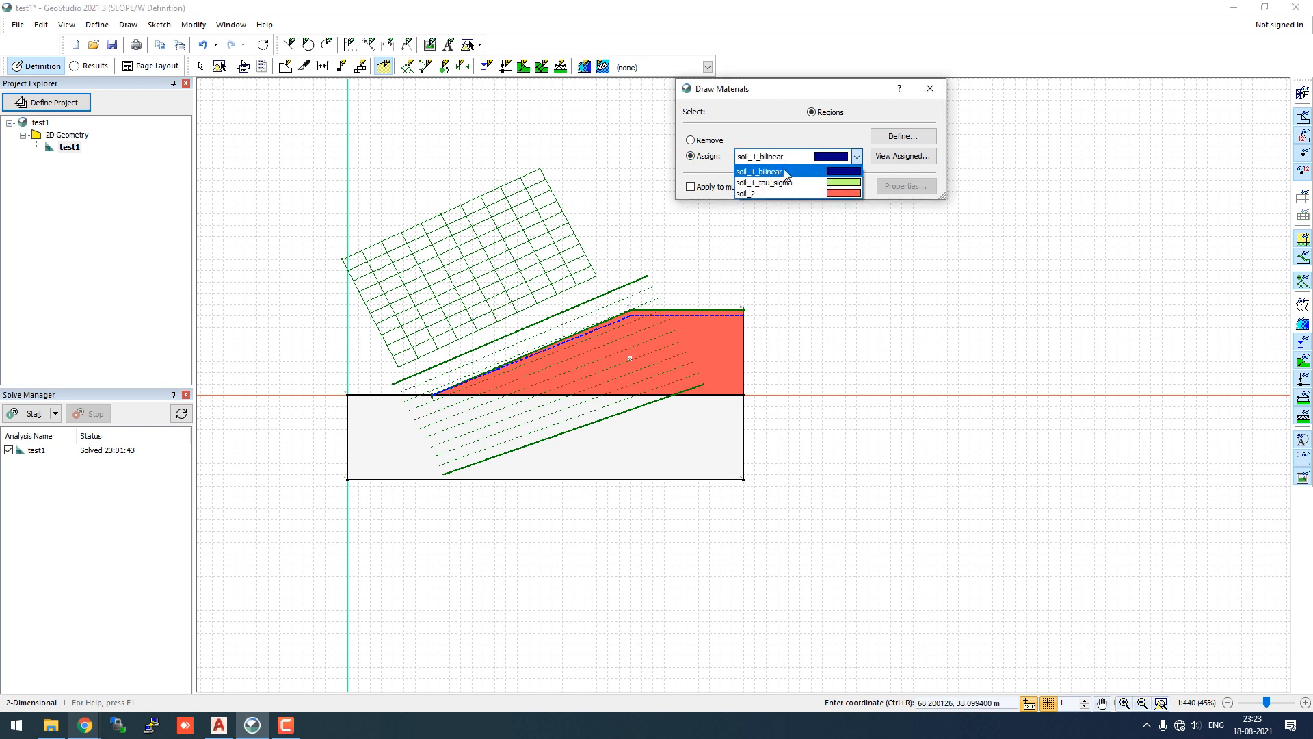
{"action": "left_click", "coordinate": [787, 188]}
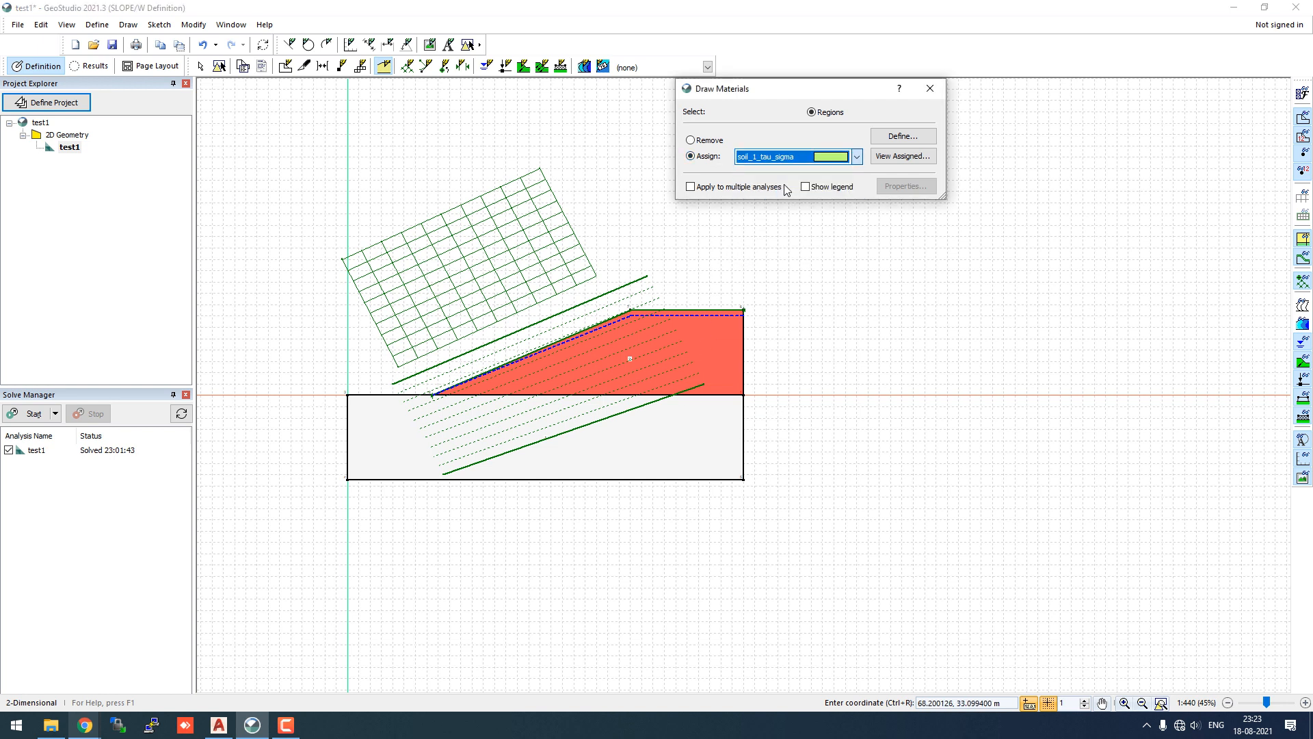
{"action": "left_click", "coordinate": [683, 442]}
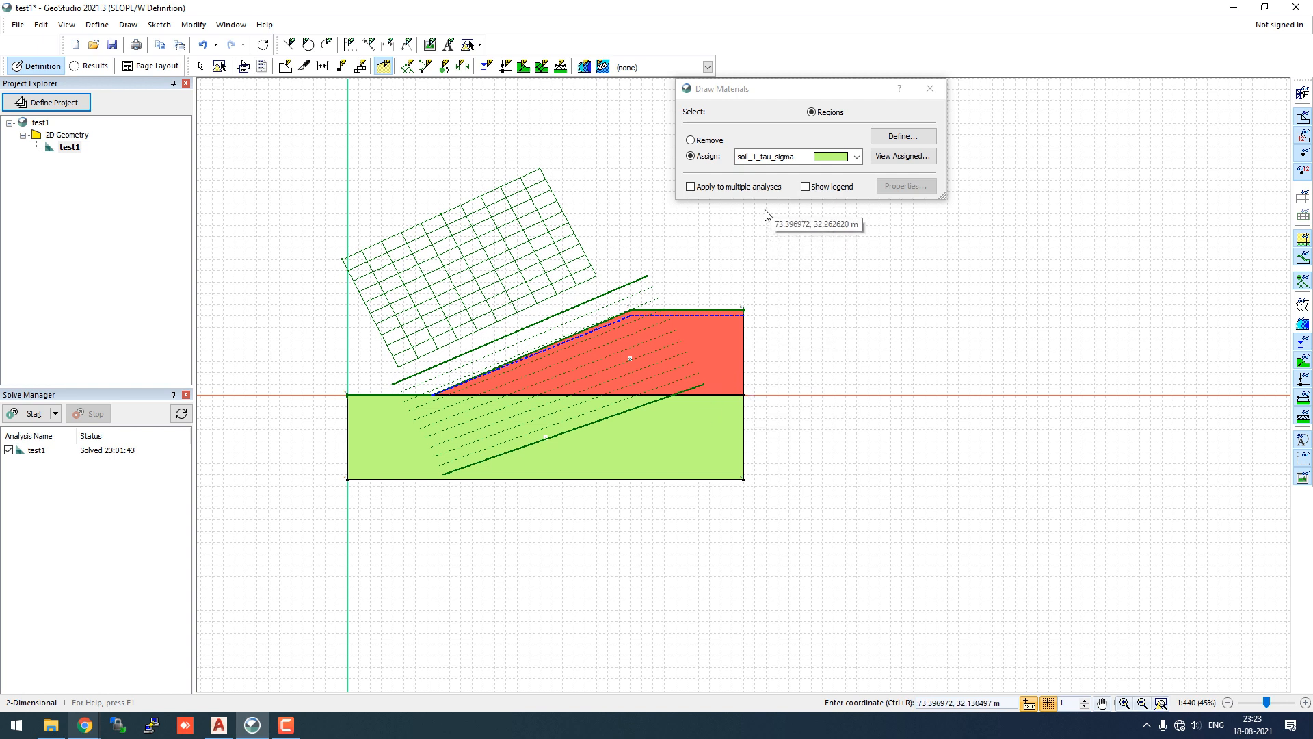
{"action": "left_click", "coordinate": [931, 92]}
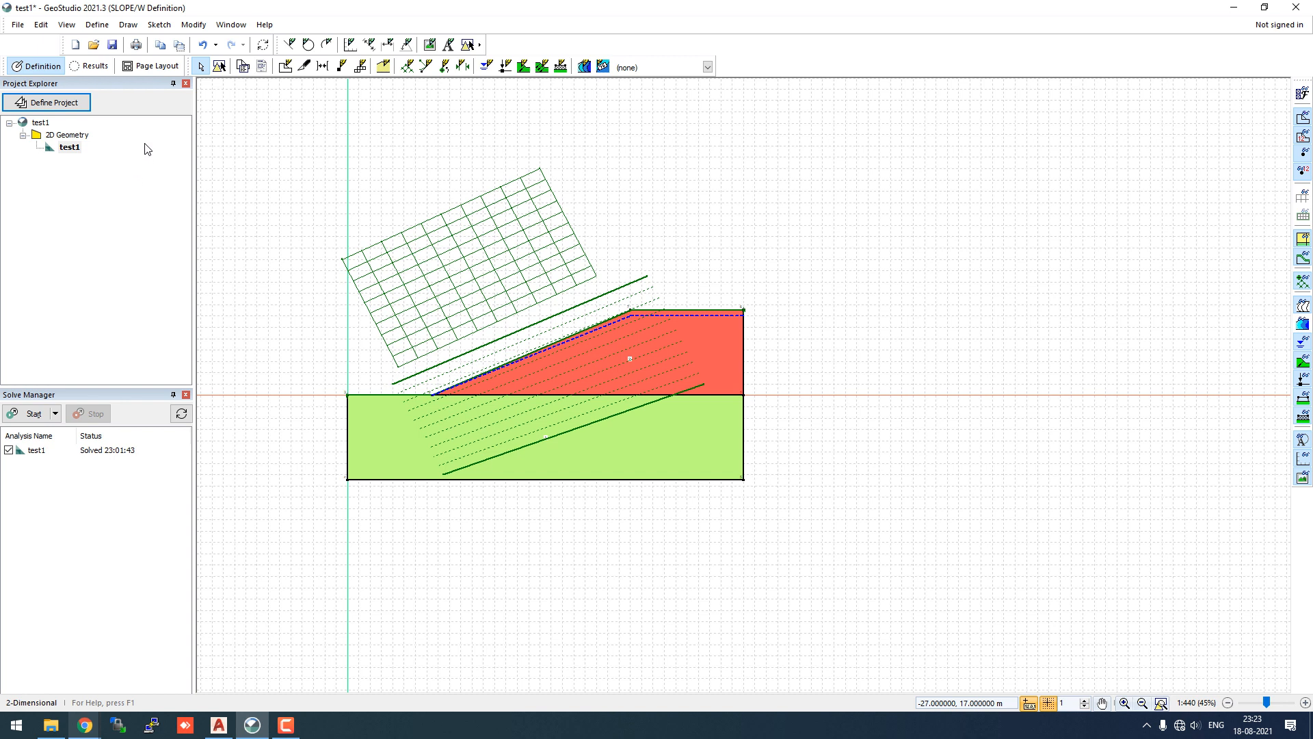
- Re-solve with soil_1_tau_sigma and zoom in on critical slip surface 973 at FS 0.803
{"action": "left_click", "coordinate": [33, 414]}
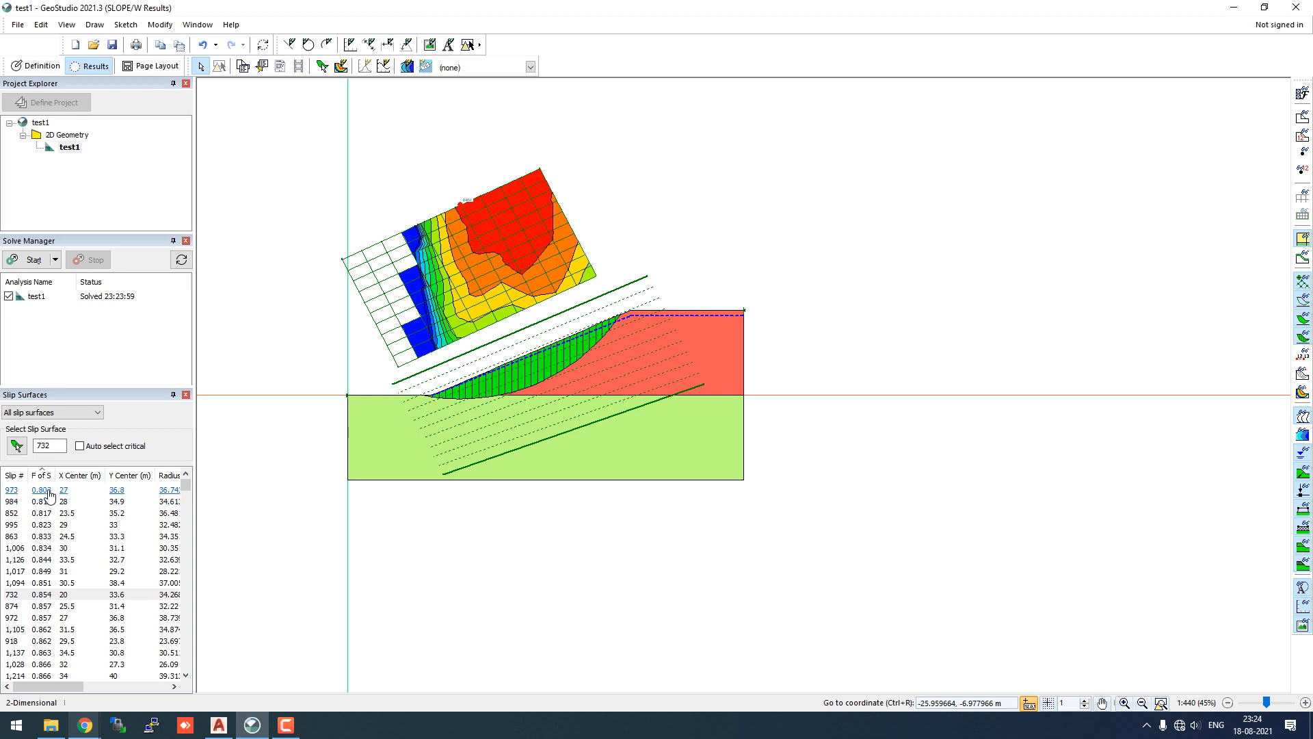
{"action": "left_click", "coordinate": [49, 492]}
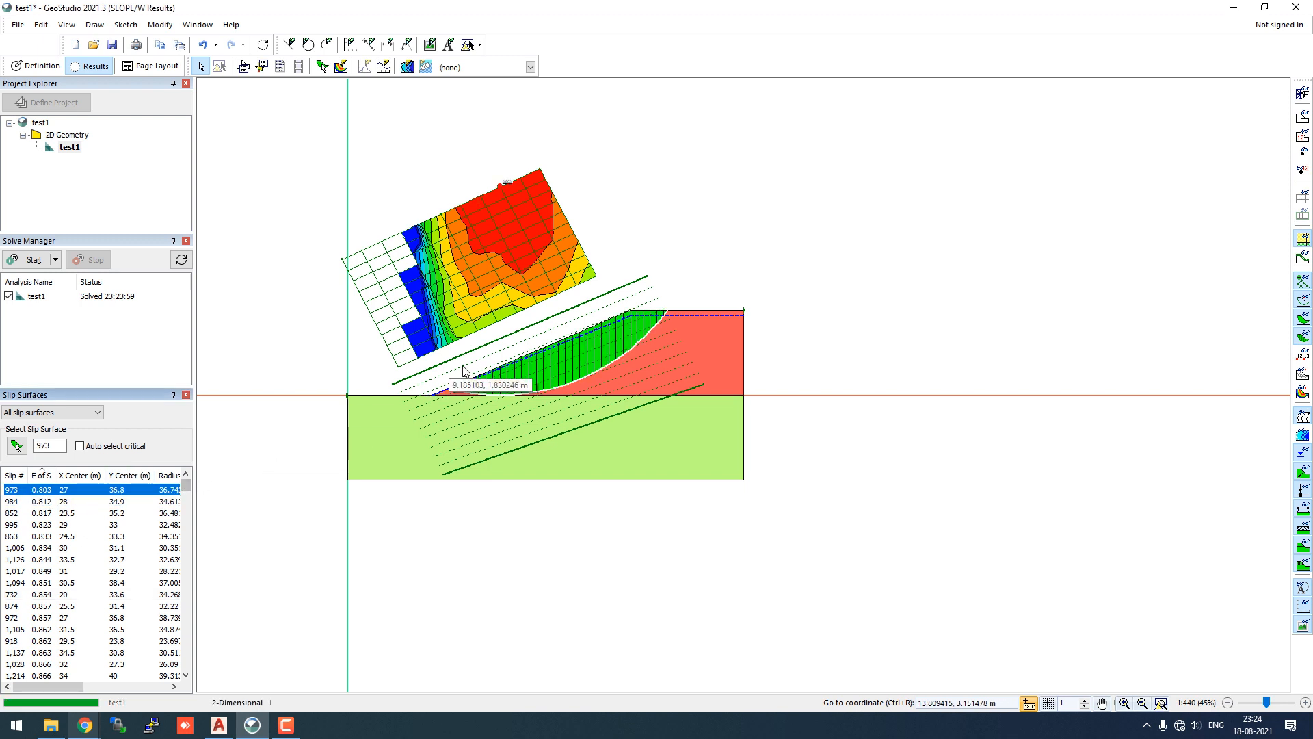
{"action": "scroll", "coordinate": [499, 187], "scroll_direction": "up", "scroll_amount": 3}
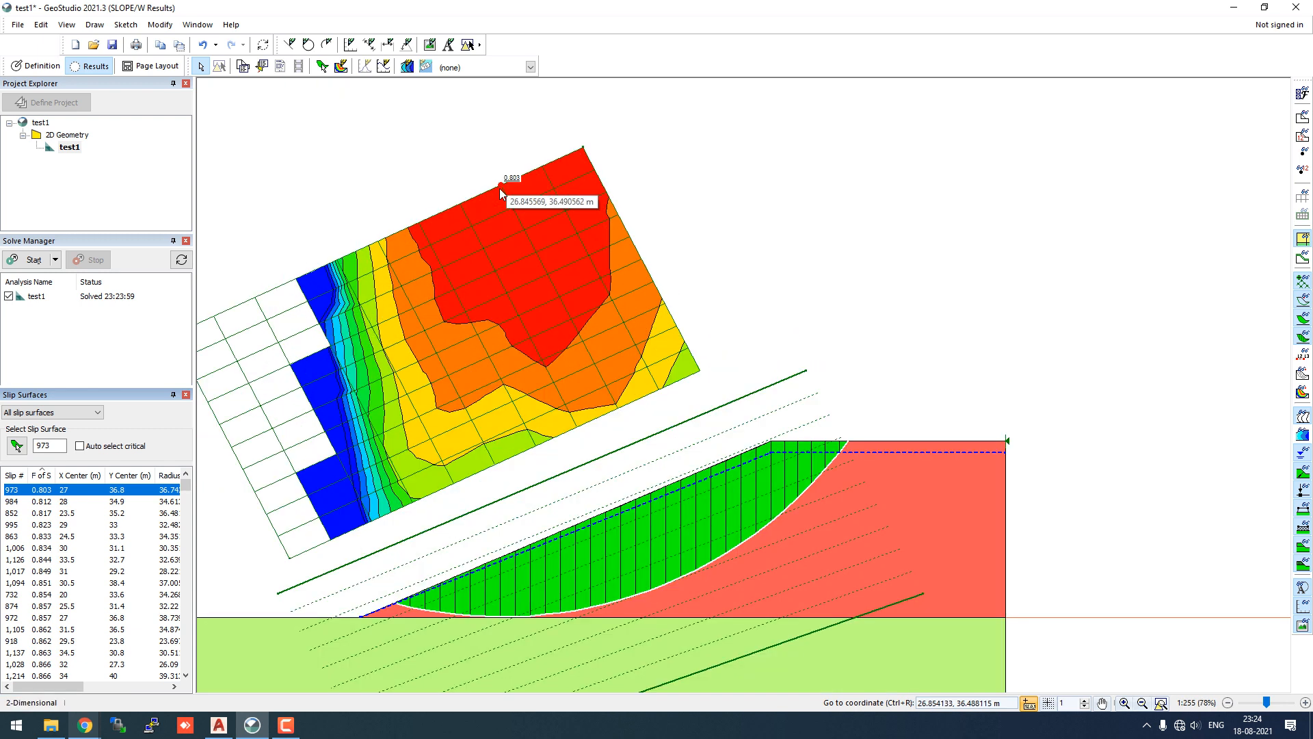
{"action": "scroll", "coordinate": [499, 188], "scroll_direction": "up", "scroll_amount": 2}
{"action": "scroll", "coordinate": [499, 187], "scroll_direction": "down", "scroll_amount": 3}
{"action": "scroll", "coordinate": [499, 187], "scroll_direction": "up", "scroll_amount": 2}
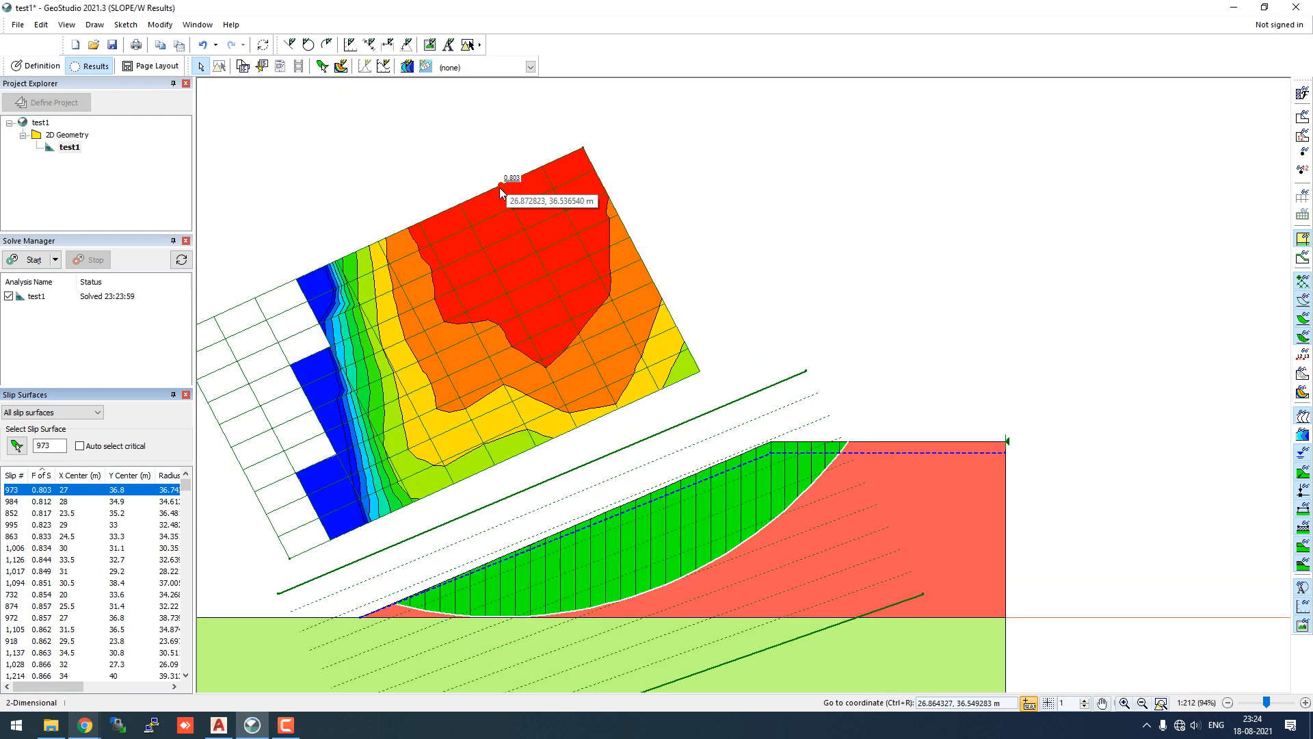
{"action": "scroll", "coordinate": [499, 187], "scroll_direction": "up", "scroll_amount": 3}
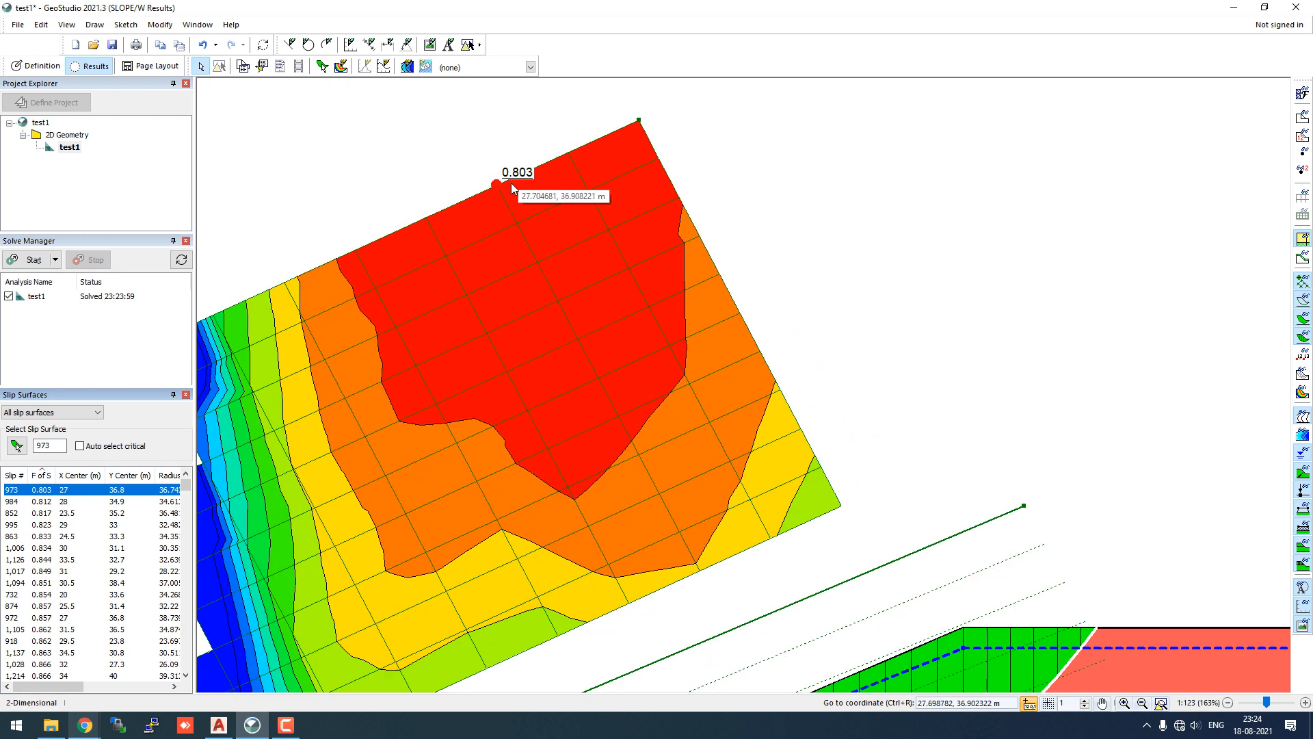
{"action": "scroll", "coordinate": [511, 182], "scroll_direction": "down", "scroll_amount": 3}
{"action": "scroll", "coordinate": [512, 191], "scroll_direction": "up", "scroll_amount": 2}
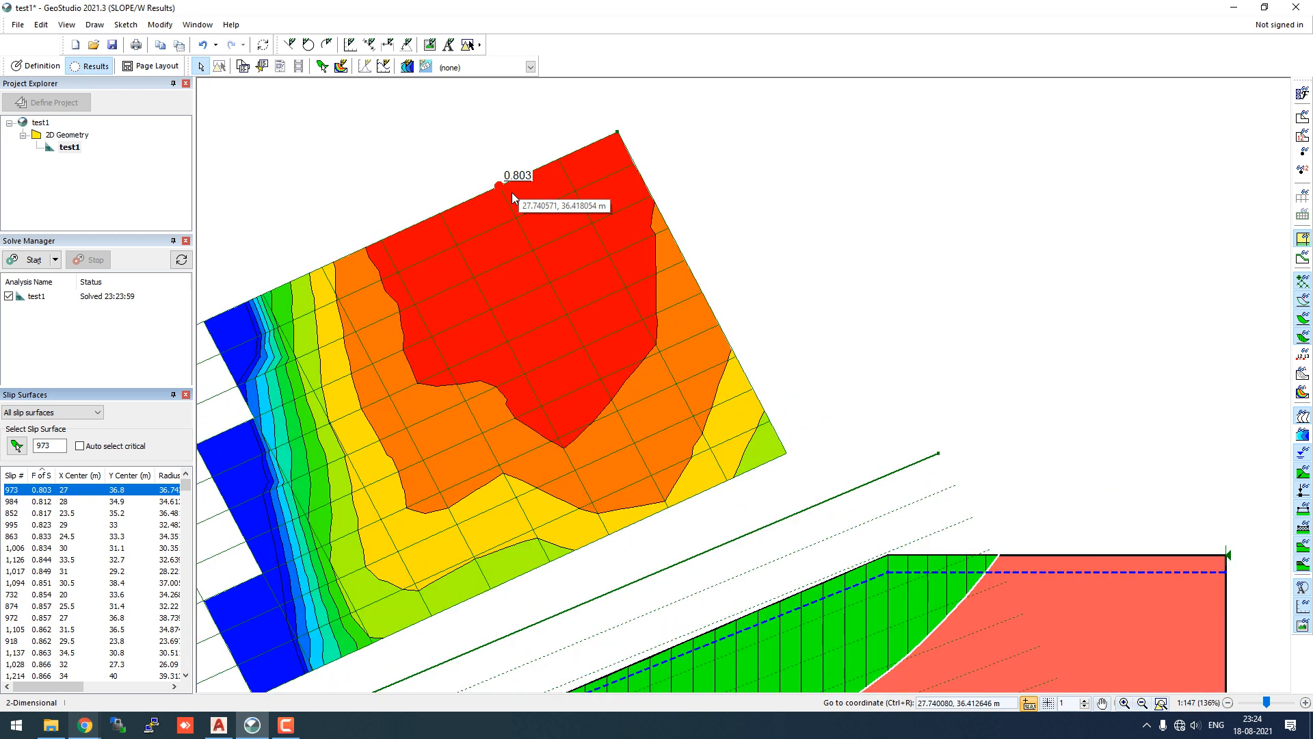
{"action": "scroll", "coordinate": [512, 192], "scroll_direction": "down", "scroll_amount": 2}
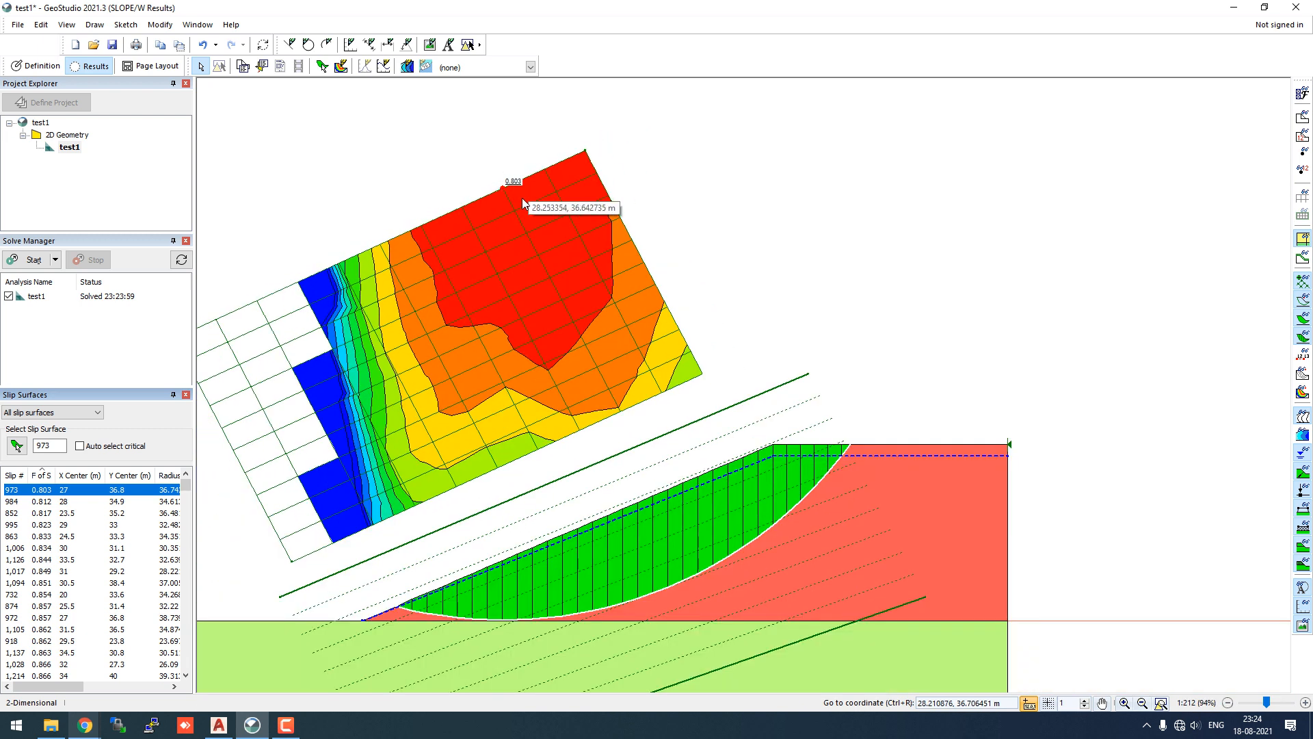
{"action": "scroll", "coordinate": [601, 306], "scroll_direction": "down", "scroll_amount": 1}
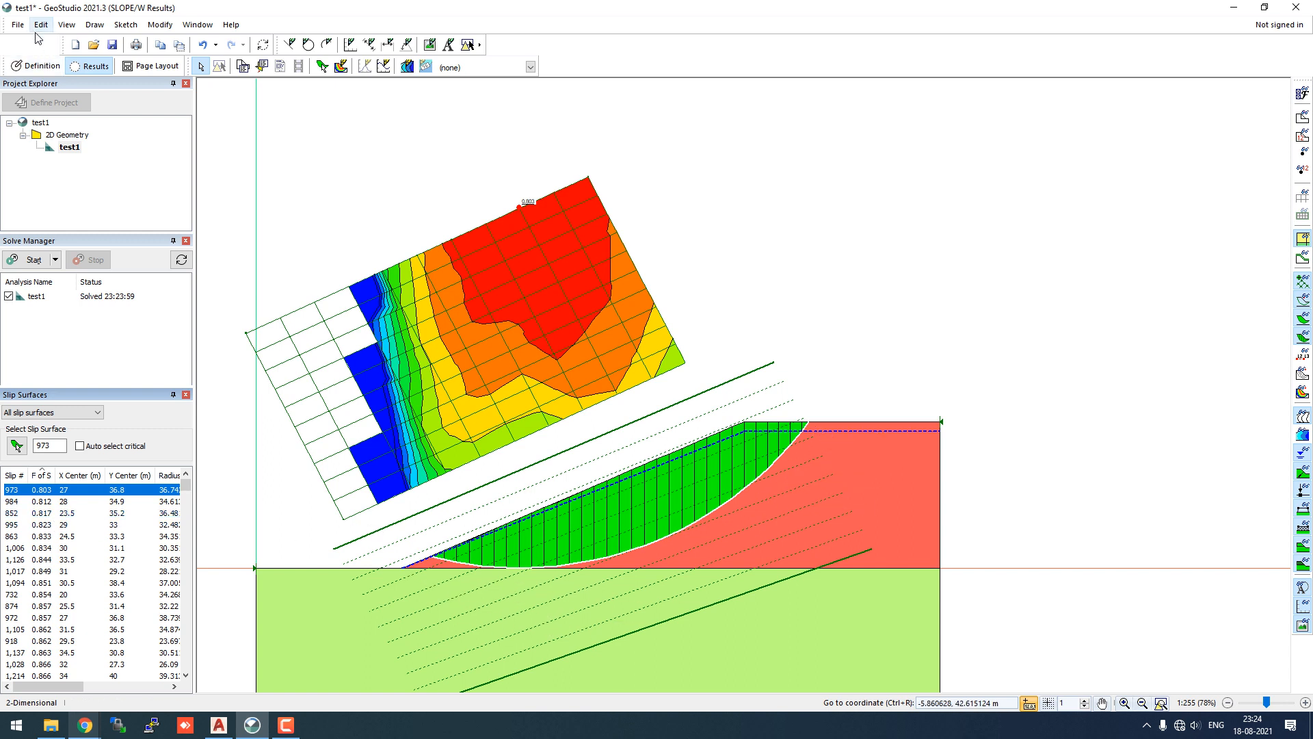
- Reassign the lower region from soil_1_tau_sigma back to soil_1_bilinear
{"action": "left_click", "coordinate": [31, 66]}
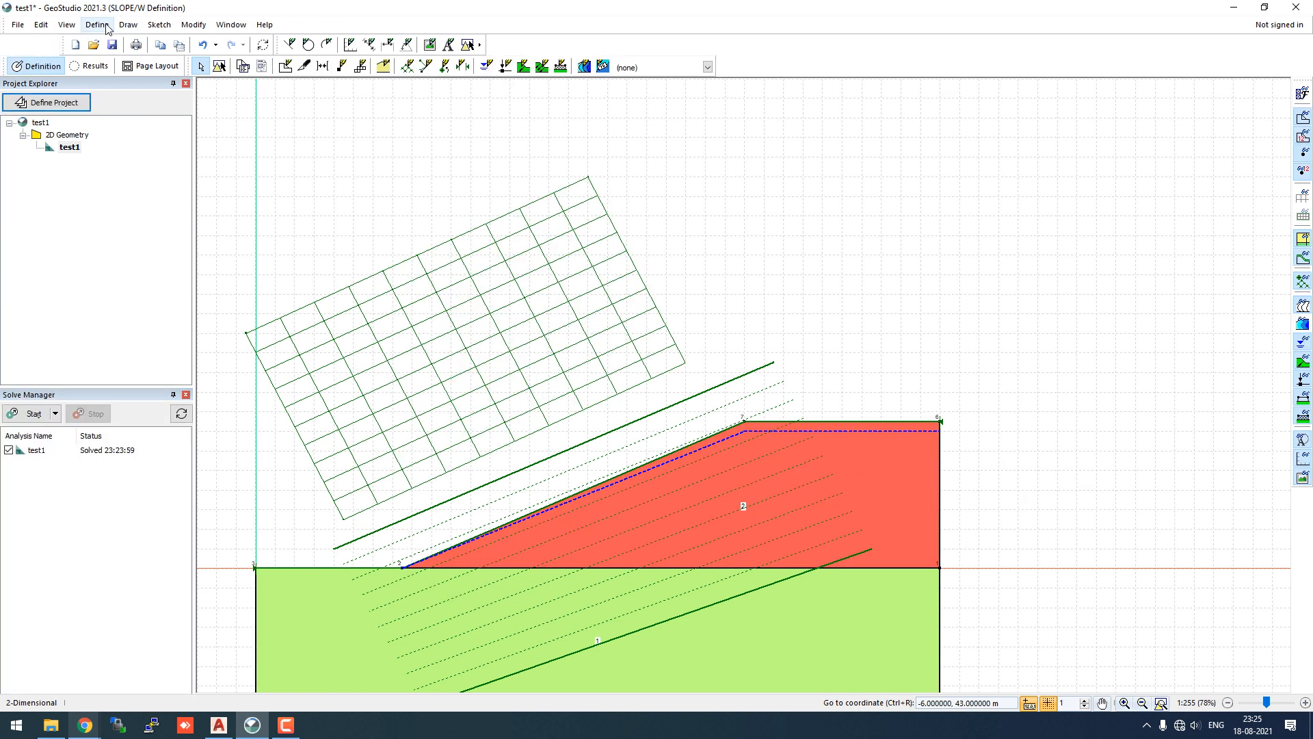
{"action": "left_click", "coordinate": [129, 26]}
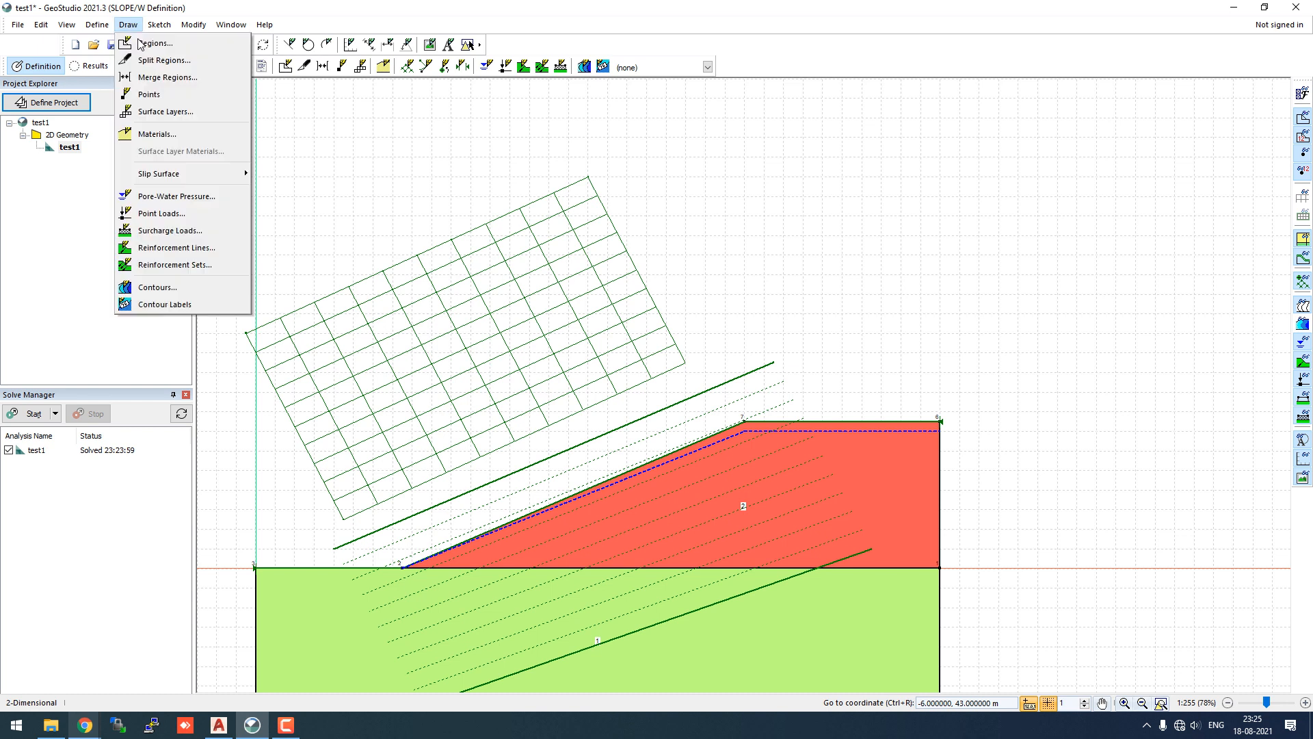
{"action": "left_click", "coordinate": [157, 134]}
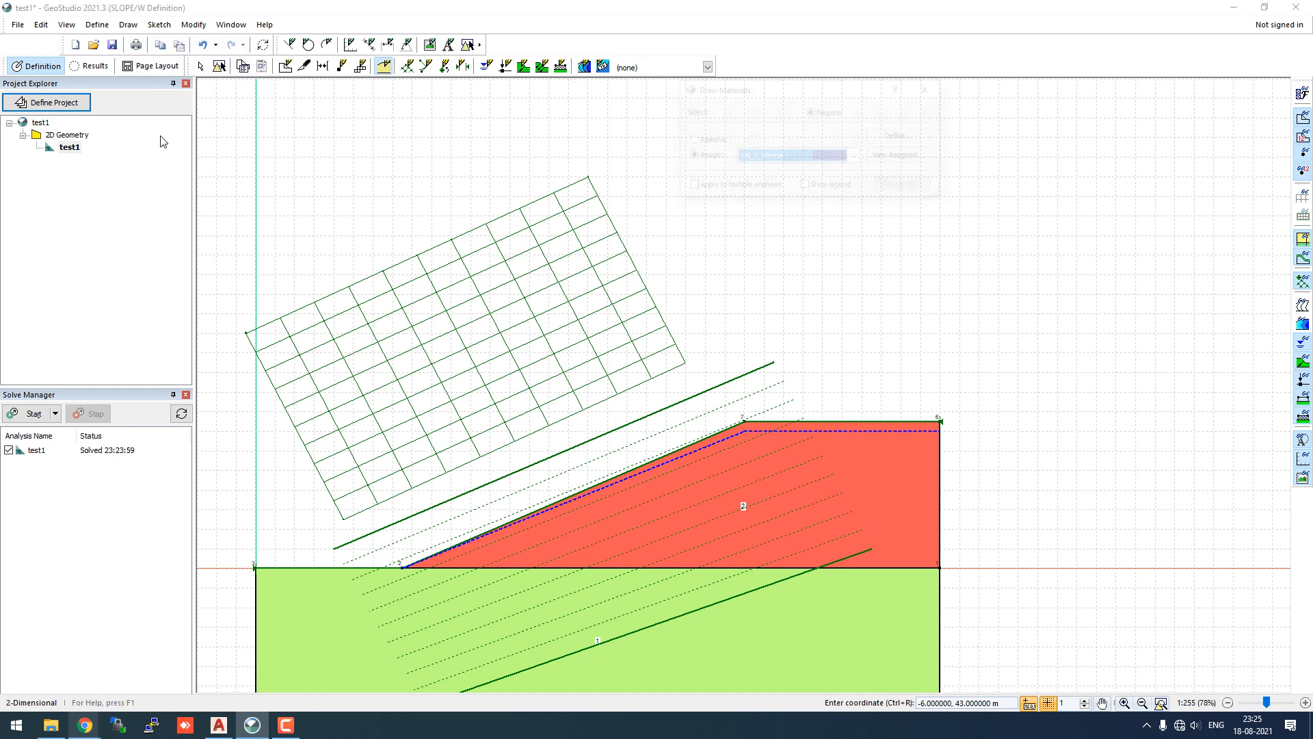
{"action": "left_click", "coordinate": [705, 141]}
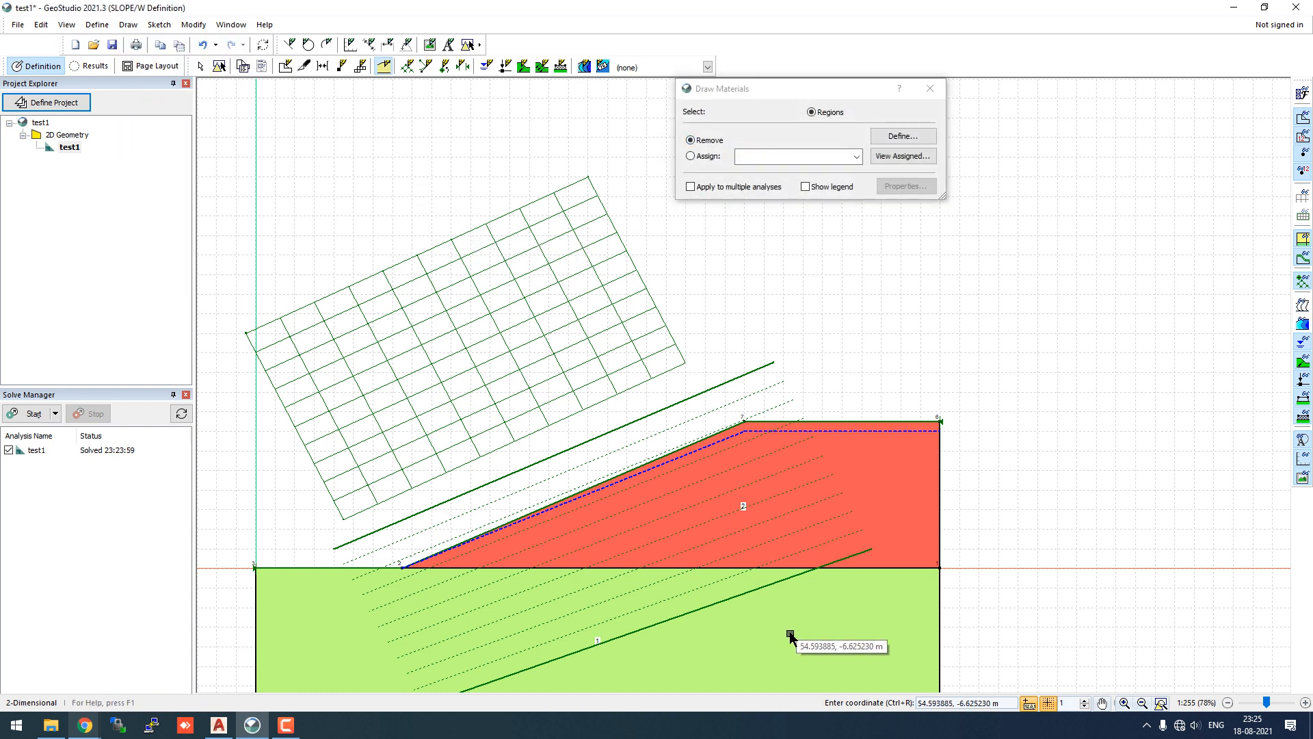
{"action": "left_click", "coordinate": [785, 624]}
{"action": "left_click", "coordinate": [706, 163]}
{"action": "left_click", "coordinate": [856, 157]}
{"action": "left_click", "coordinate": [773, 168]}
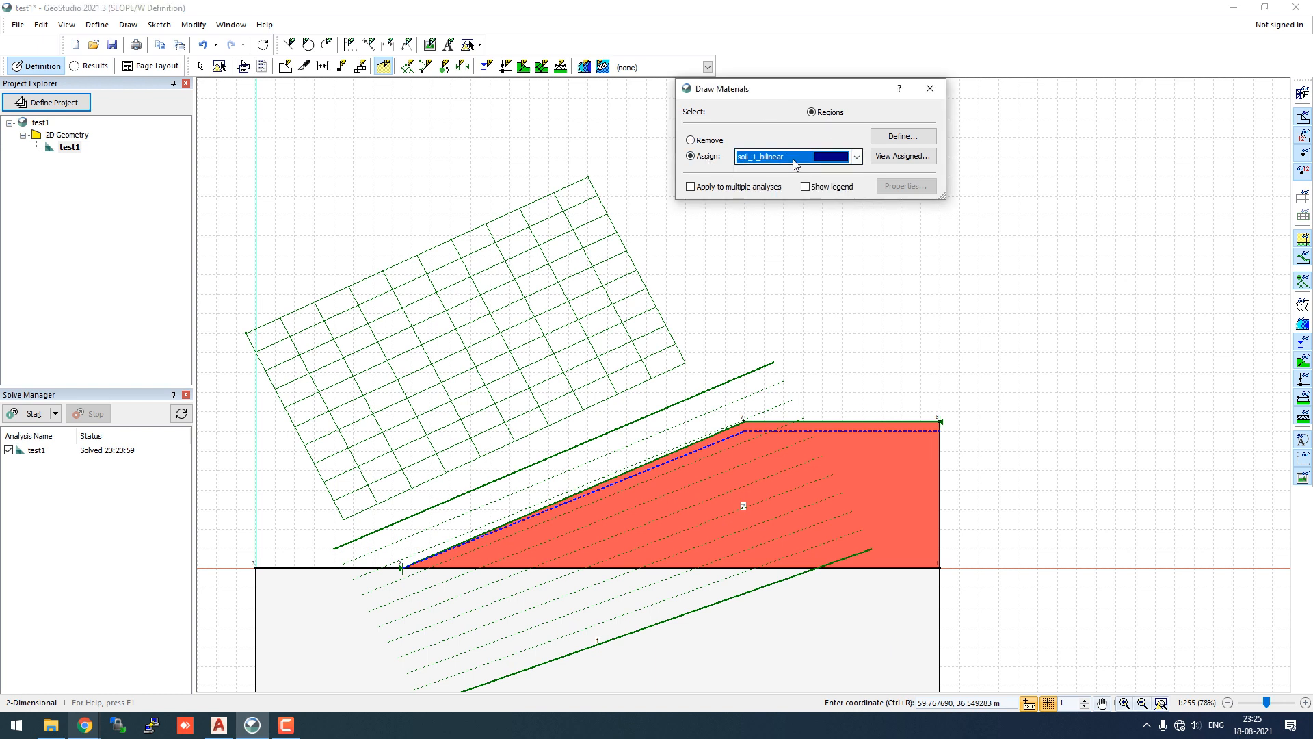
{"action": "left_click", "coordinate": [834, 602]}
{"action": "left_click", "coordinate": [930, 88]}
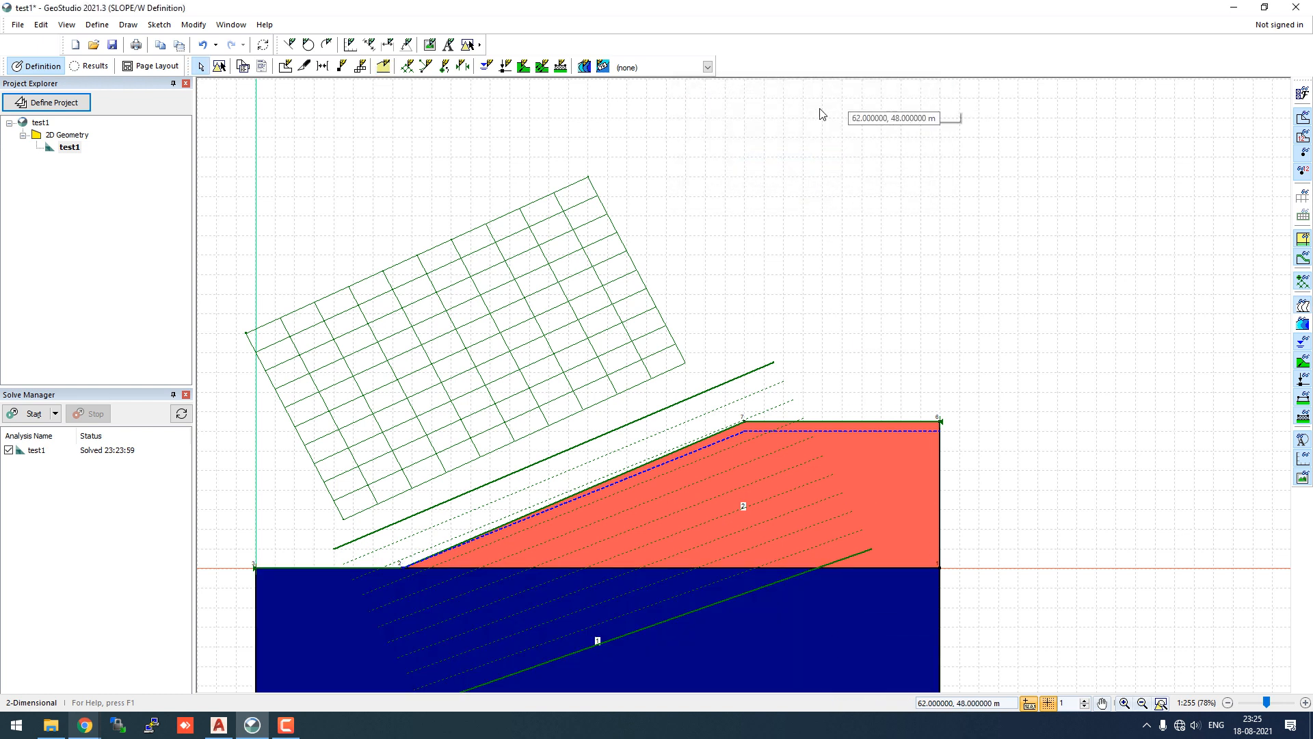
- Re-solve, compare slip 852 (FS 0.799) with slip 973, then return to Definition
{"action": "left_click", "coordinate": [33, 413]}
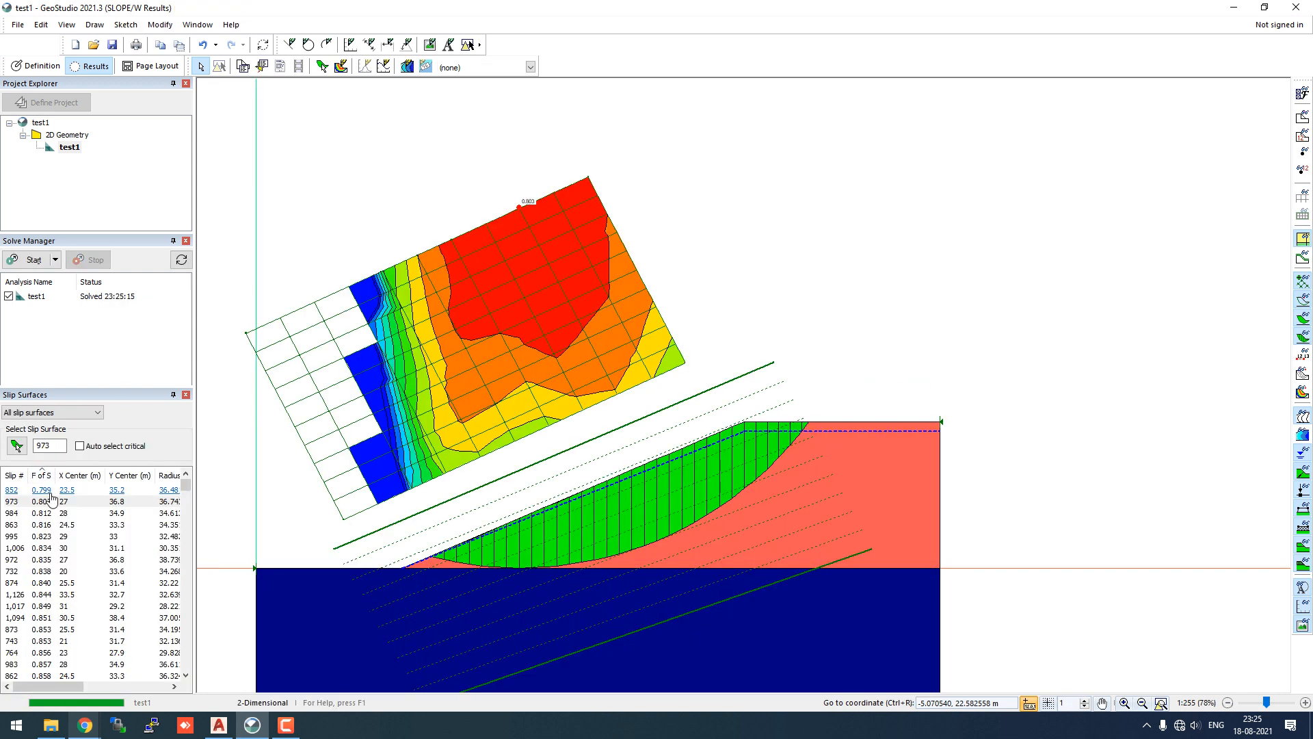
{"action": "left_click", "coordinate": [50, 491]}
{"action": "scroll", "coordinate": [487, 232], "scroll_direction": "up", "scroll_amount": 2}
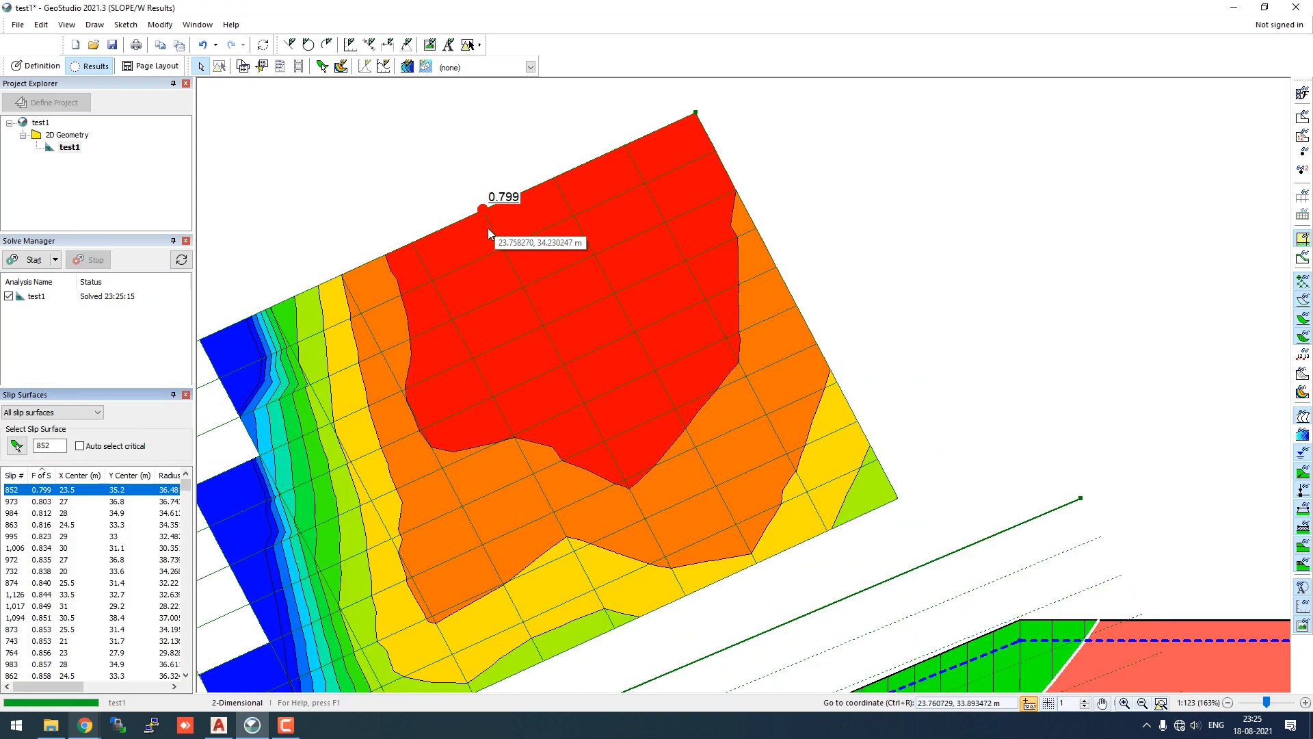
{"action": "scroll", "coordinate": [487, 227], "scroll_direction": "up", "scroll_amount": 1}
{"action": "scroll", "coordinate": [487, 225], "scroll_direction": "down", "scroll_amount": 3}
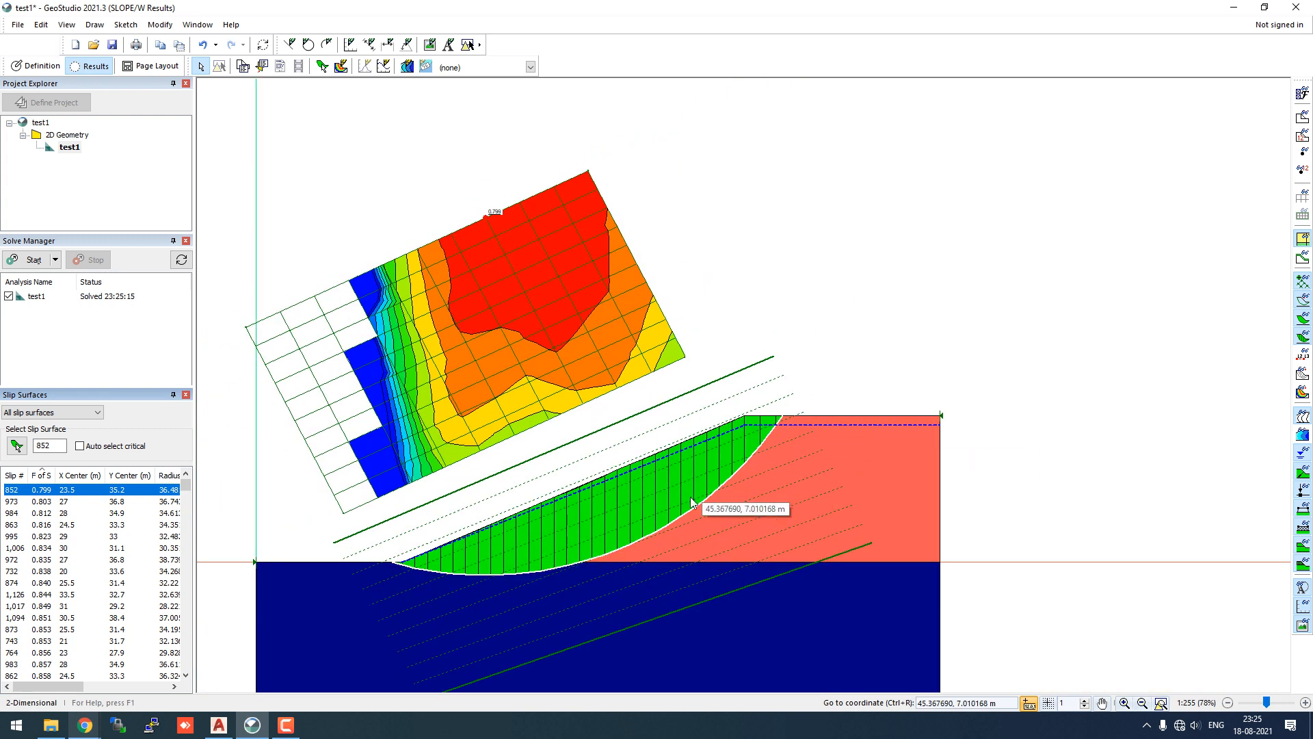
{"action": "left_click", "coordinate": [42, 503]}
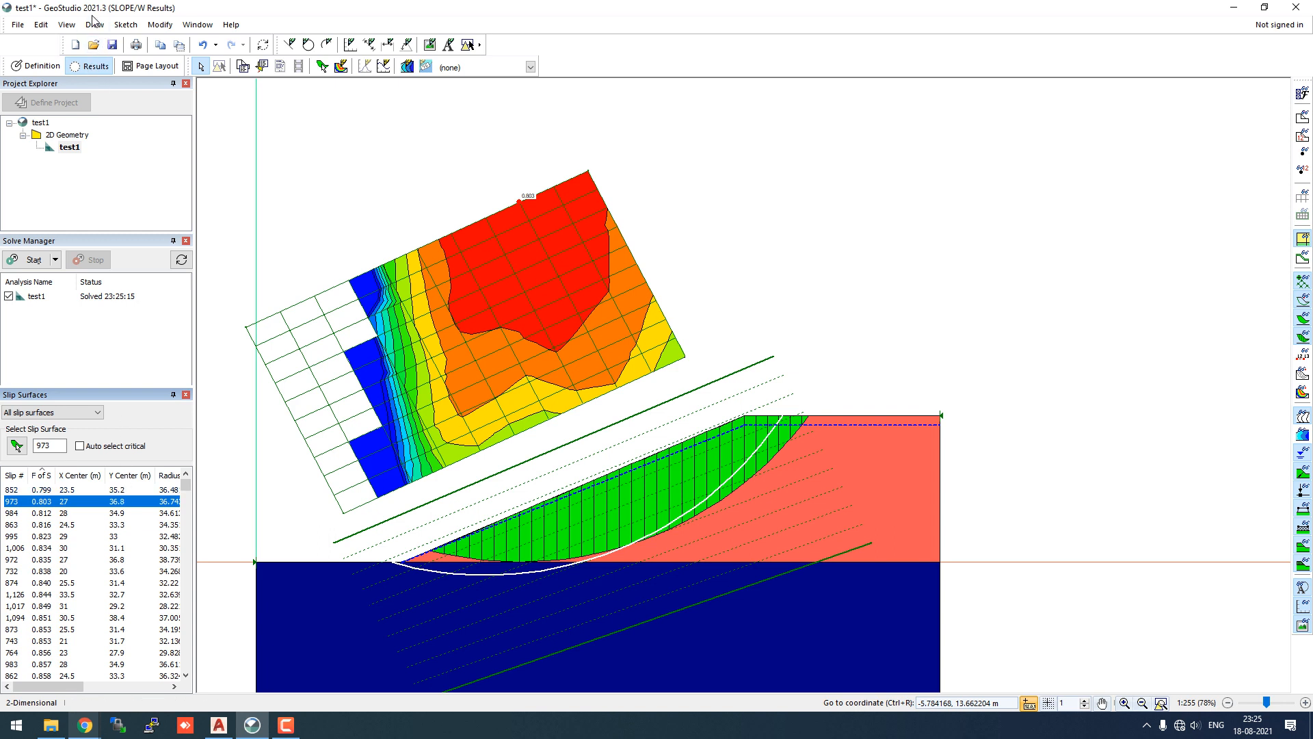
{"action": "left_click", "coordinate": [35, 66]}
- Inspect soil_1_bilinear and soil_1_tau_sigma properties and the tau_sigma shear/normal strength curve
{"action": "left_click", "coordinate": [97, 26]}
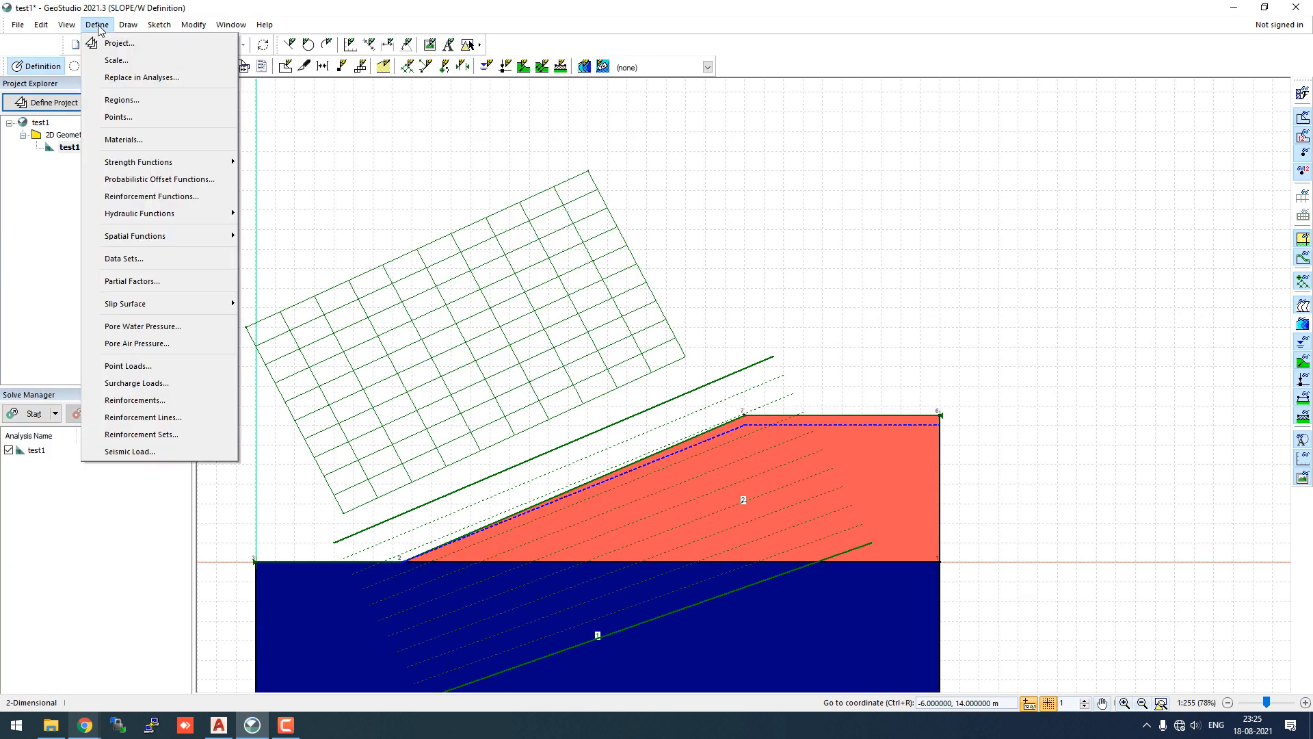
{"action": "left_click", "coordinate": [123, 139]}
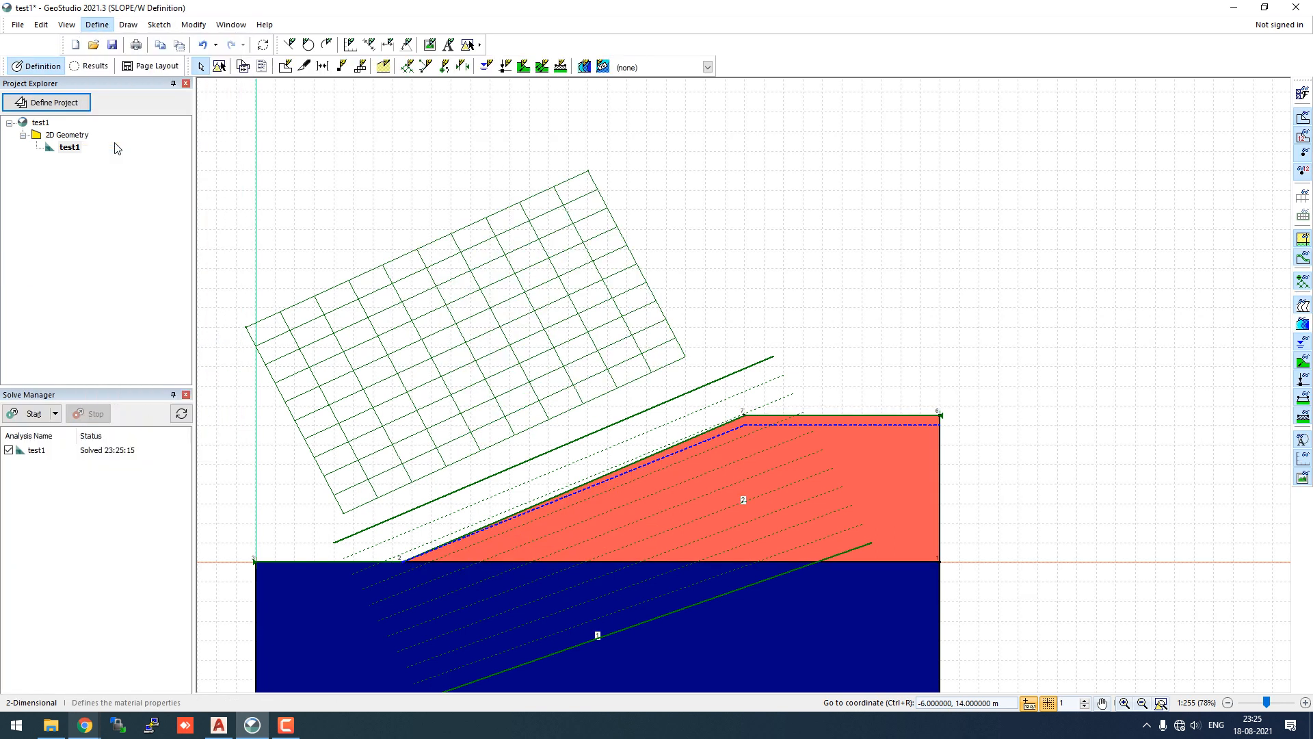
{"action": "left_click", "coordinate": [715, 193]}
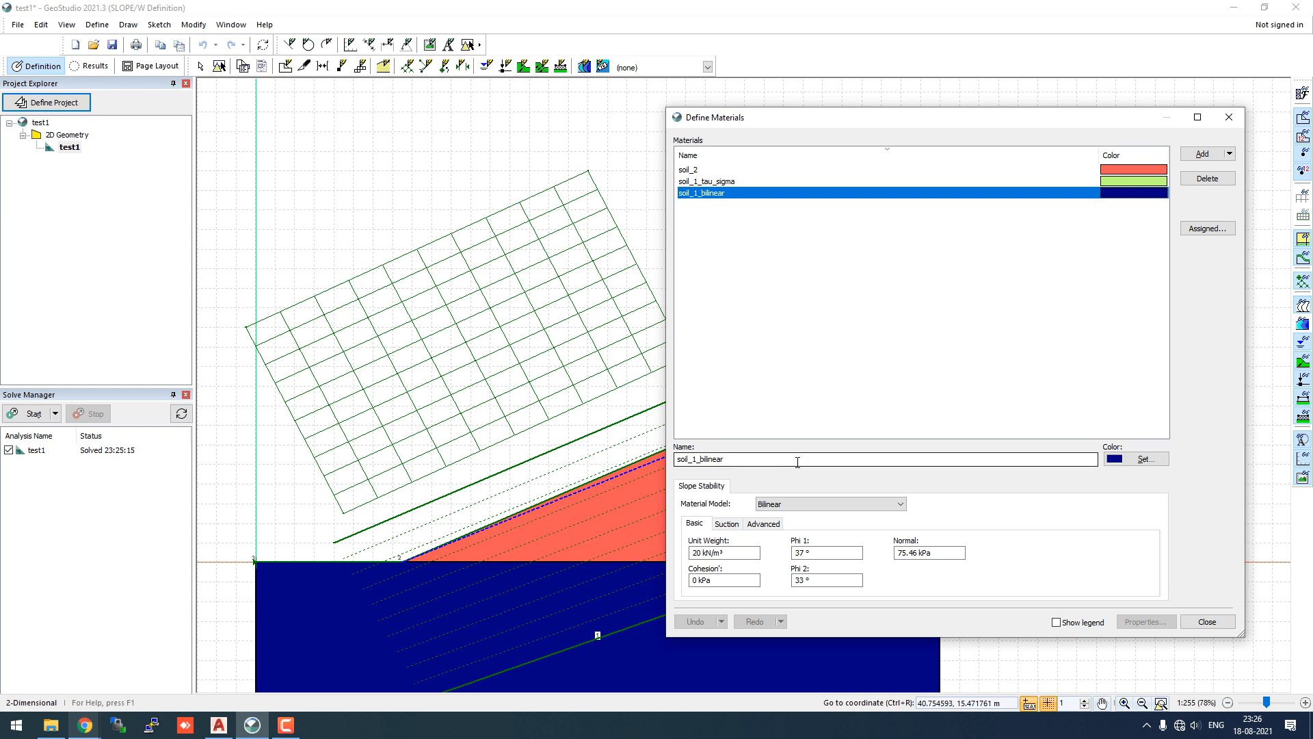
{"action": "left_click", "coordinate": [737, 182]}
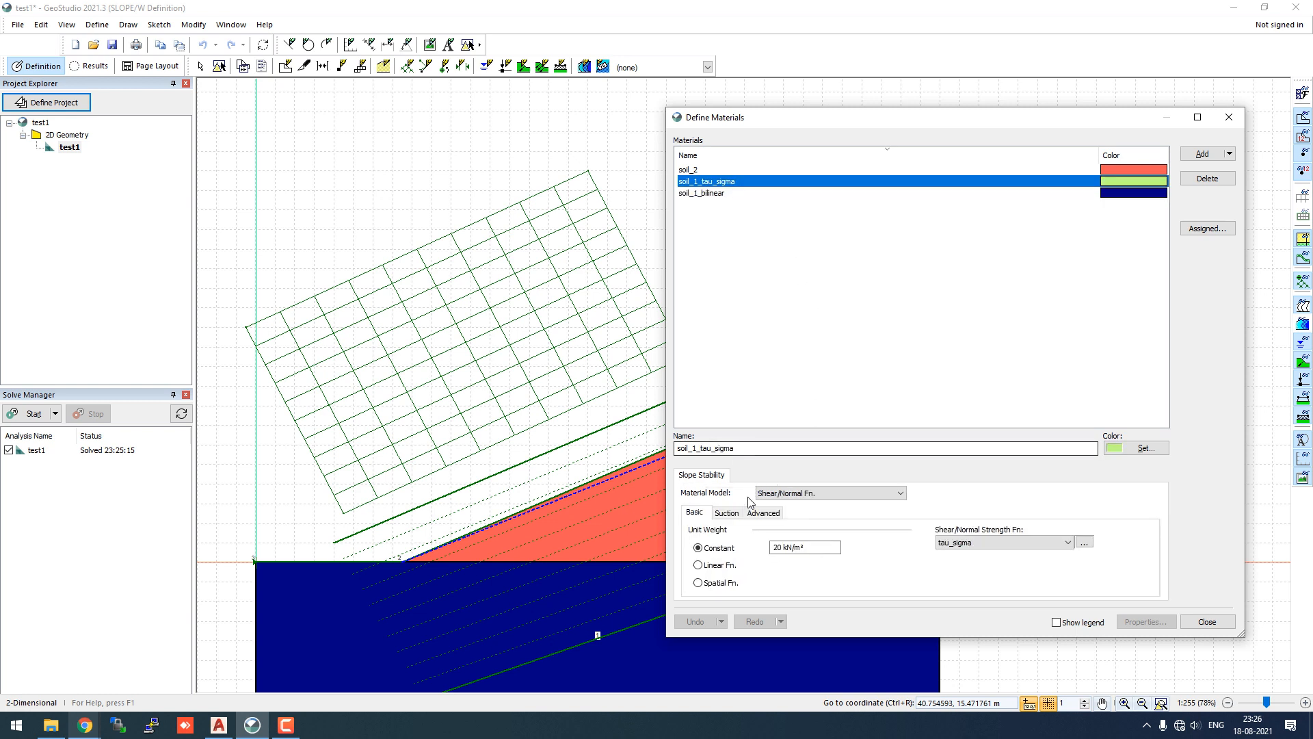
{"action": "left_click", "coordinate": [1084, 542]}
{"action": "left_click", "coordinate": [465, 98]}
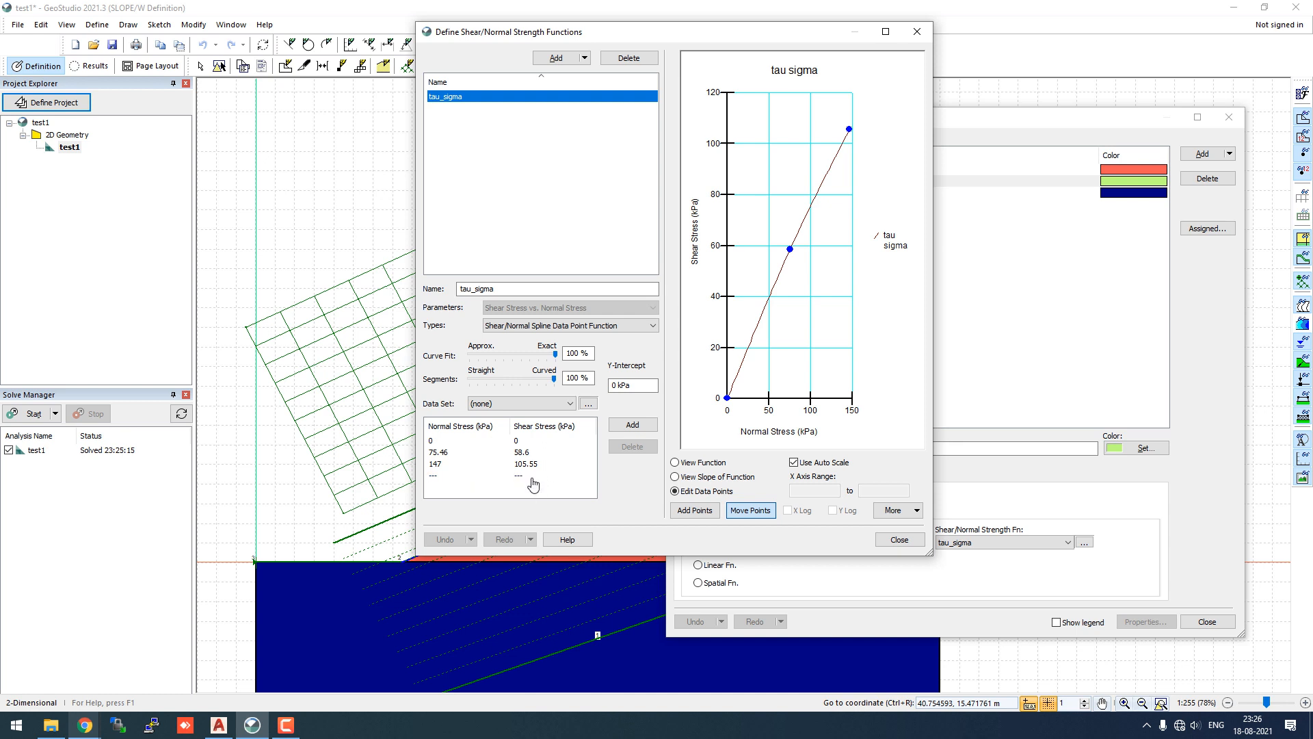
{"action": "left_click", "coordinate": [896, 541]}
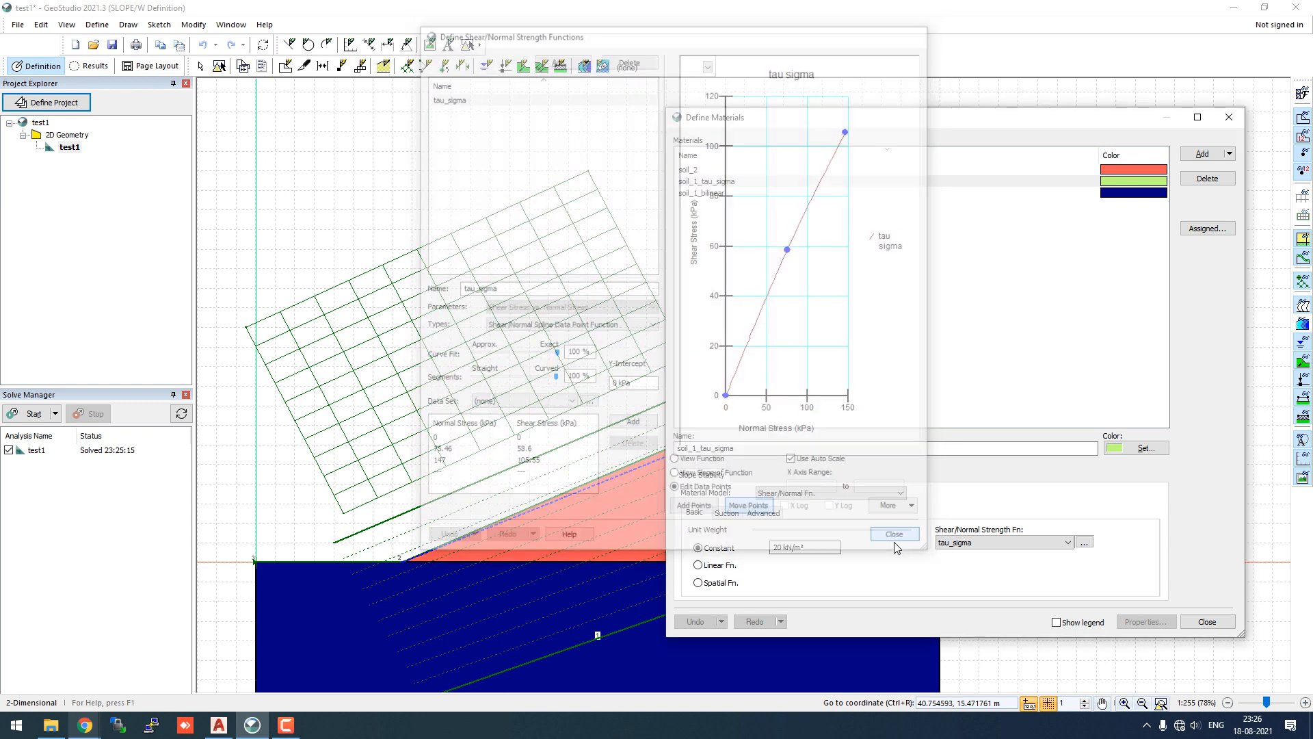
{"action": "left_click", "coordinate": [1229, 120]}
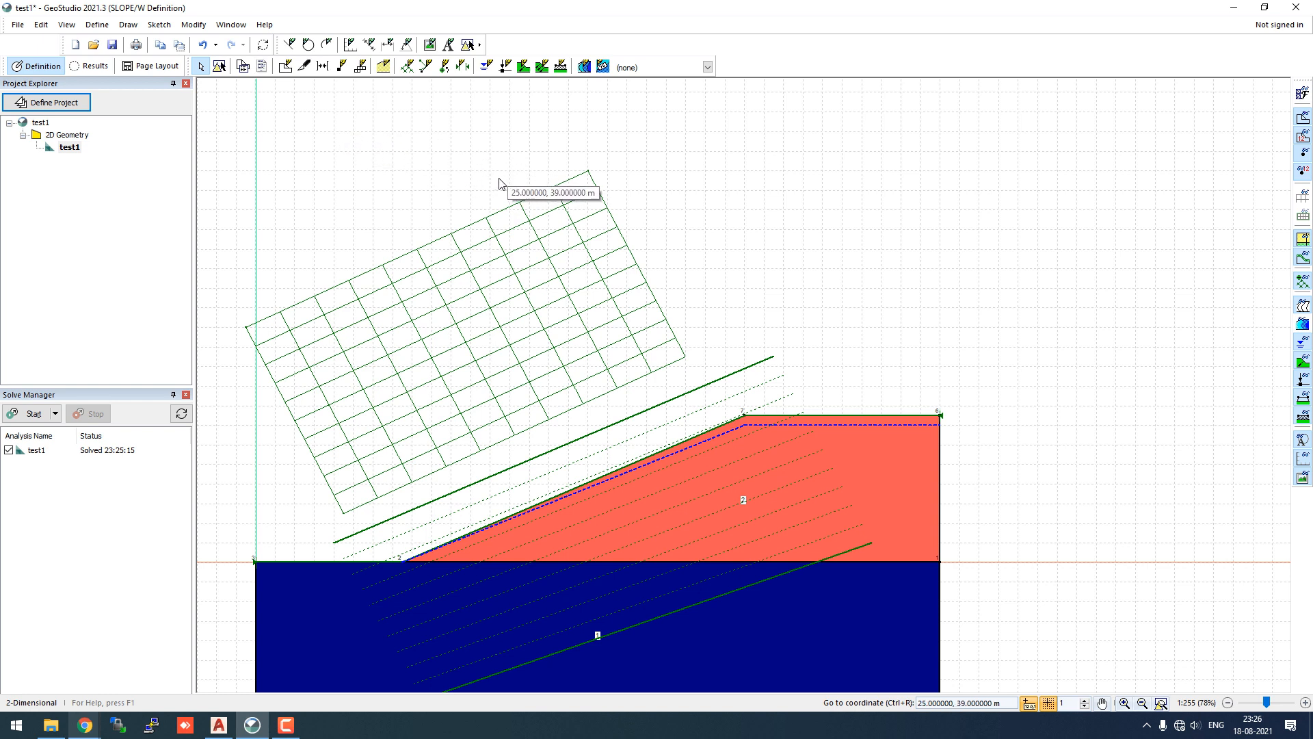
- Change PWP Conditions to (none), re-solve test1, and display critical slip surface 973 (FS 1.169)
{"action": "left_click", "coordinate": [96, 24]}
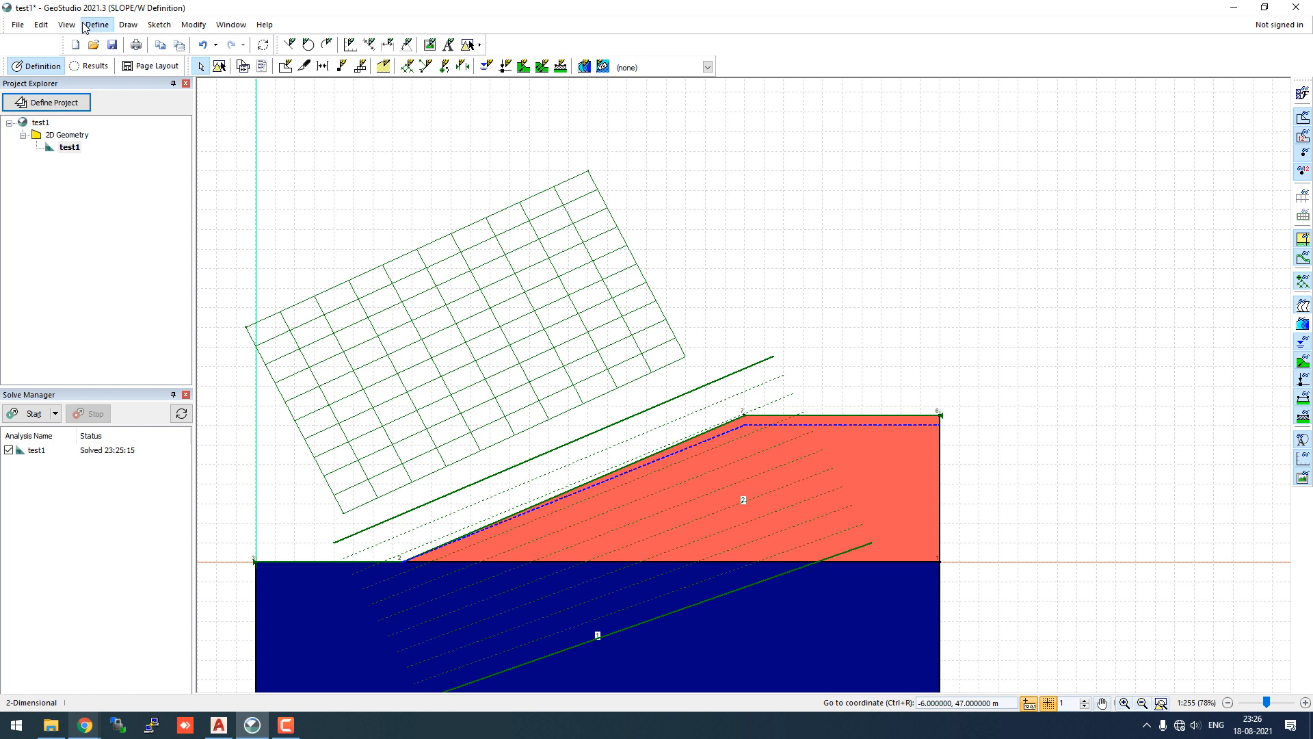
{"action": "left_click", "coordinate": [102, 41]}
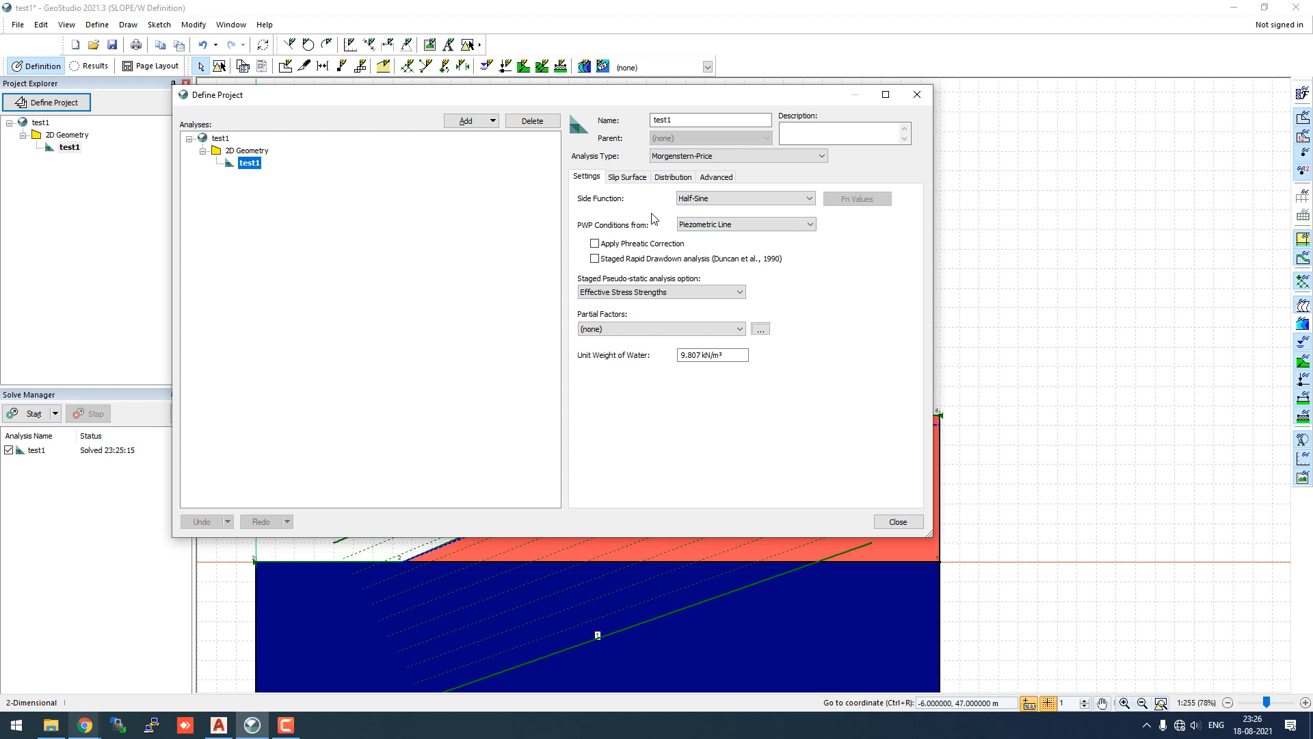
{"action": "left_click", "coordinate": [815, 225]}
{"action": "left_click", "coordinate": [787, 236]}
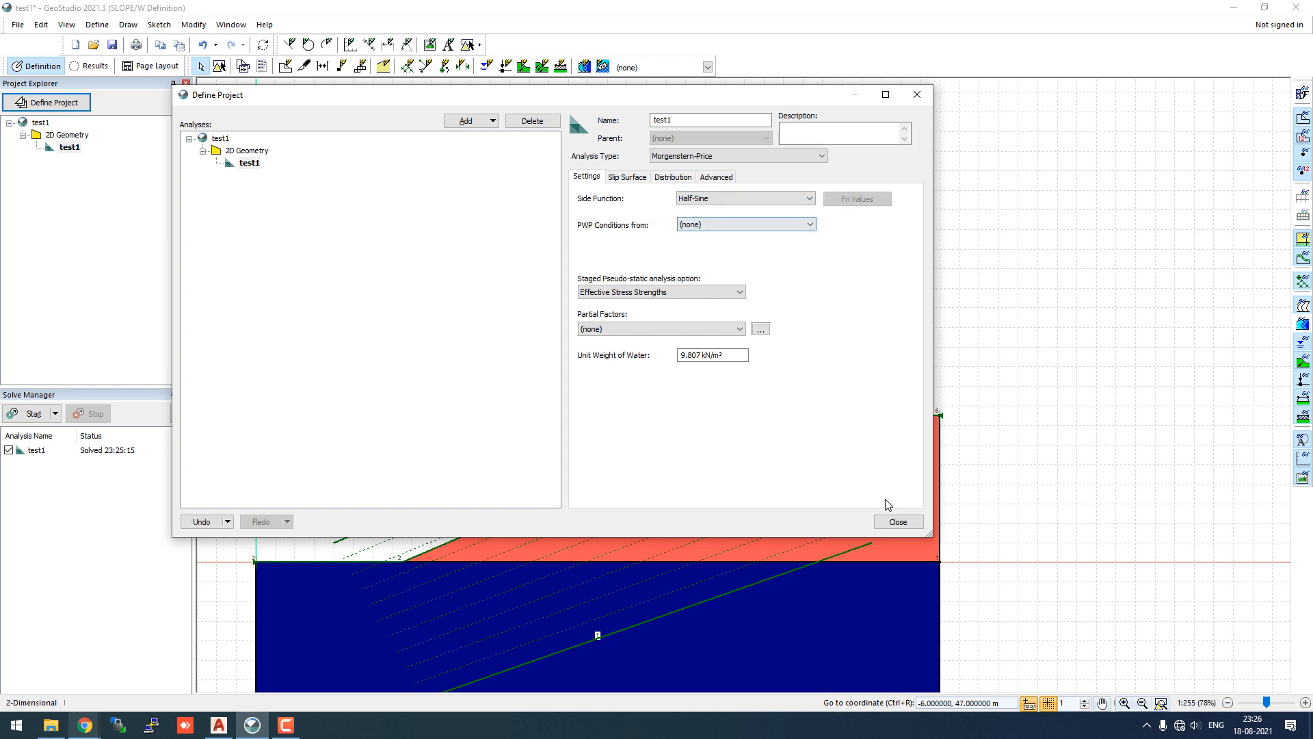
{"action": "left_click", "coordinate": [896, 522]}
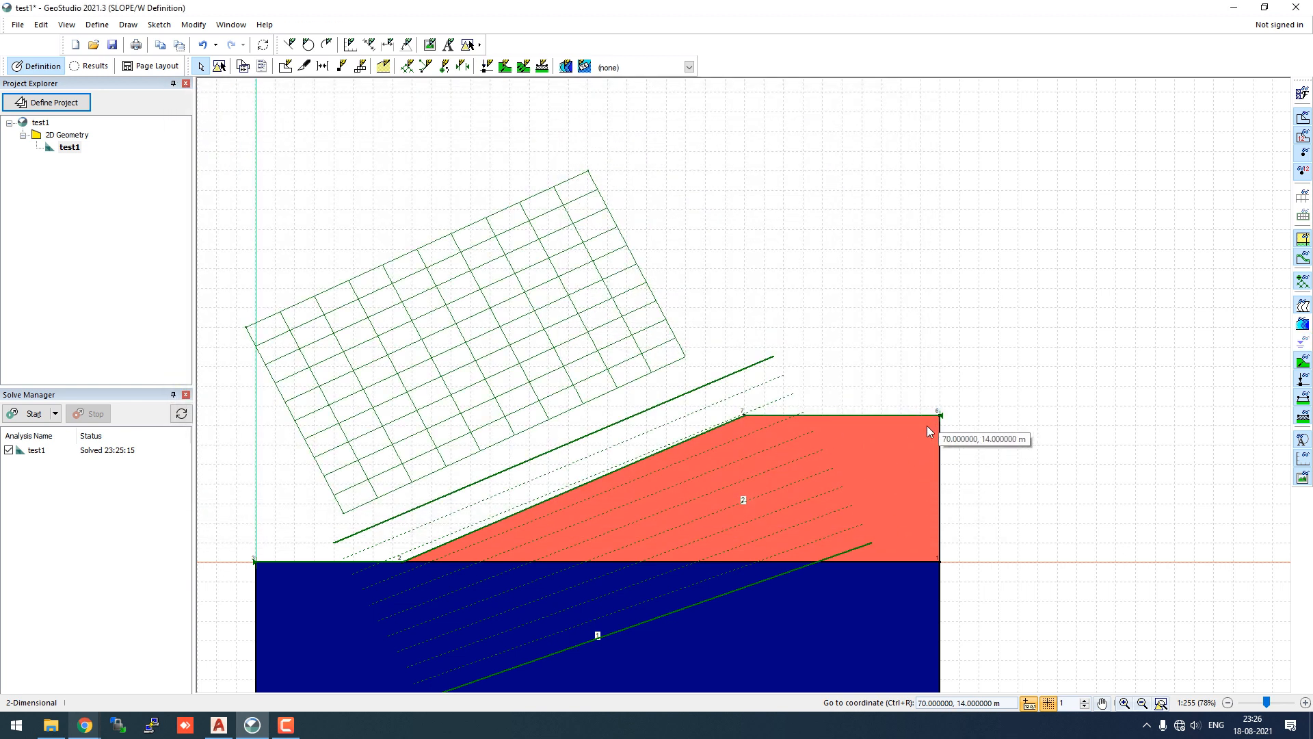
{"action": "left_click", "coordinate": [45, 415]}
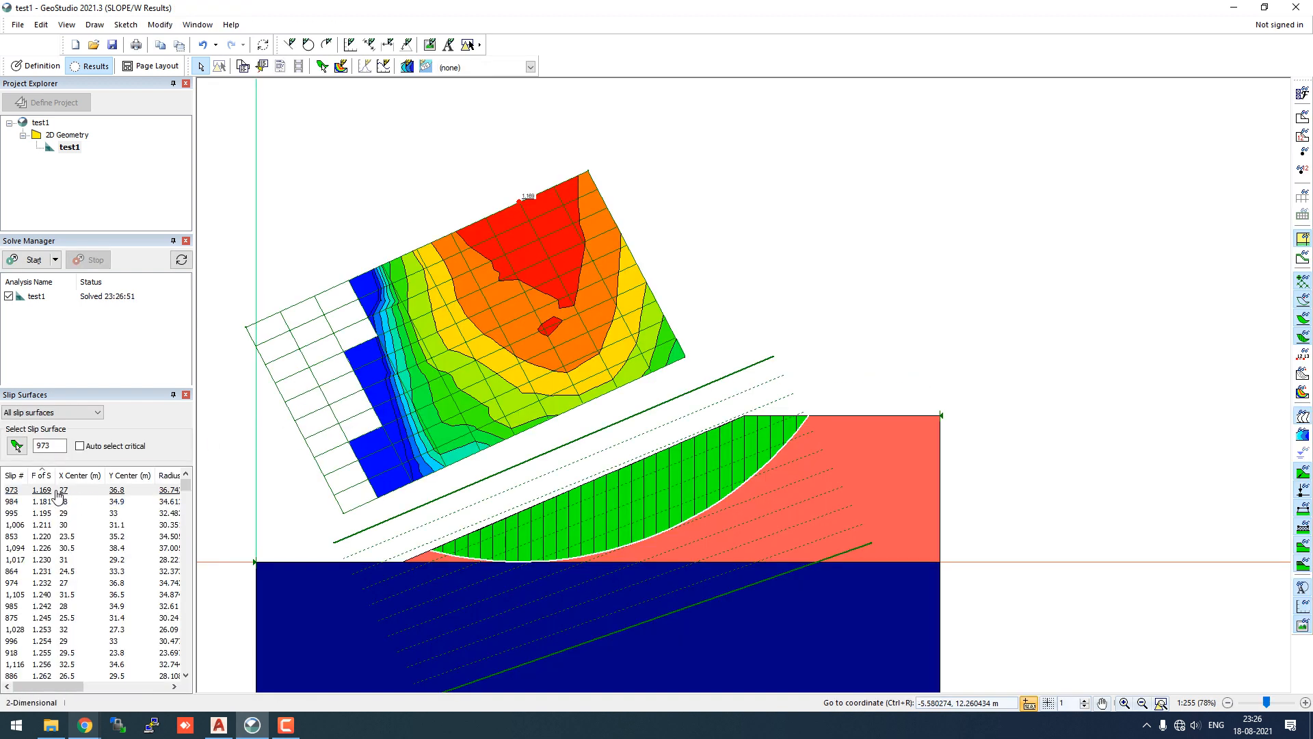
{"action": "left_click", "coordinate": [59, 493]}
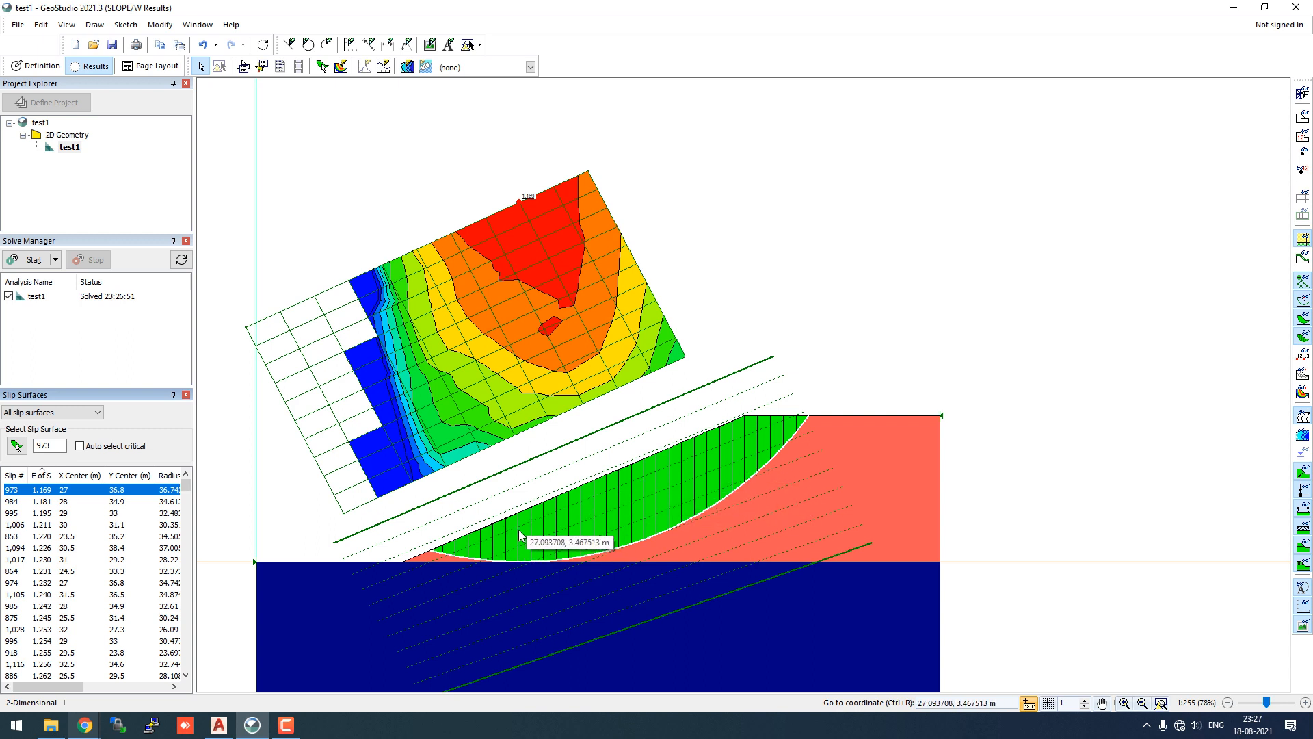
- Switch from the solved results back to the Definition view
{"action": "left_click", "coordinate": [109, 27]}
{"action": "mouse_move", "coordinate": [126, 27]}
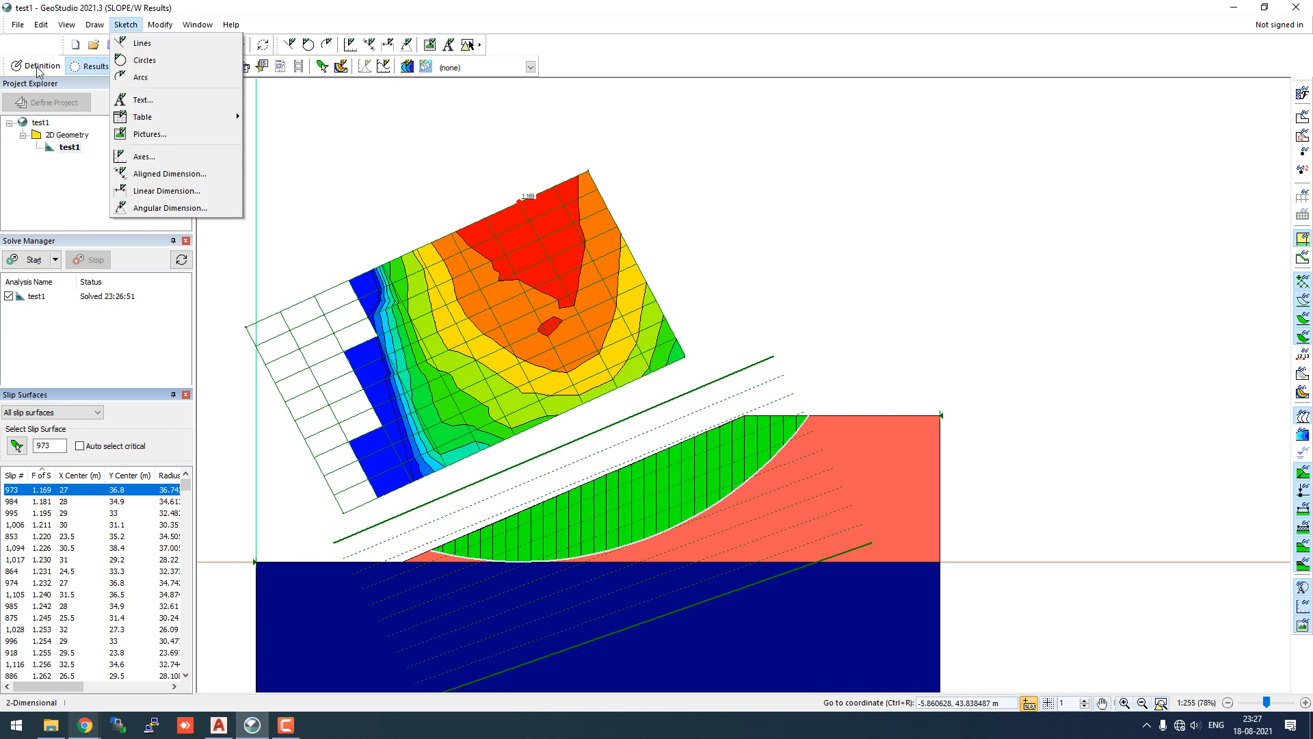
{"action": "left_click", "coordinate": [37, 71]}
- Check the analysis Advanced settings: 30 slices and 100 maximum iterations
{"action": "left_click", "coordinate": [98, 27]}
{"action": "left_click", "coordinate": [109, 46]}
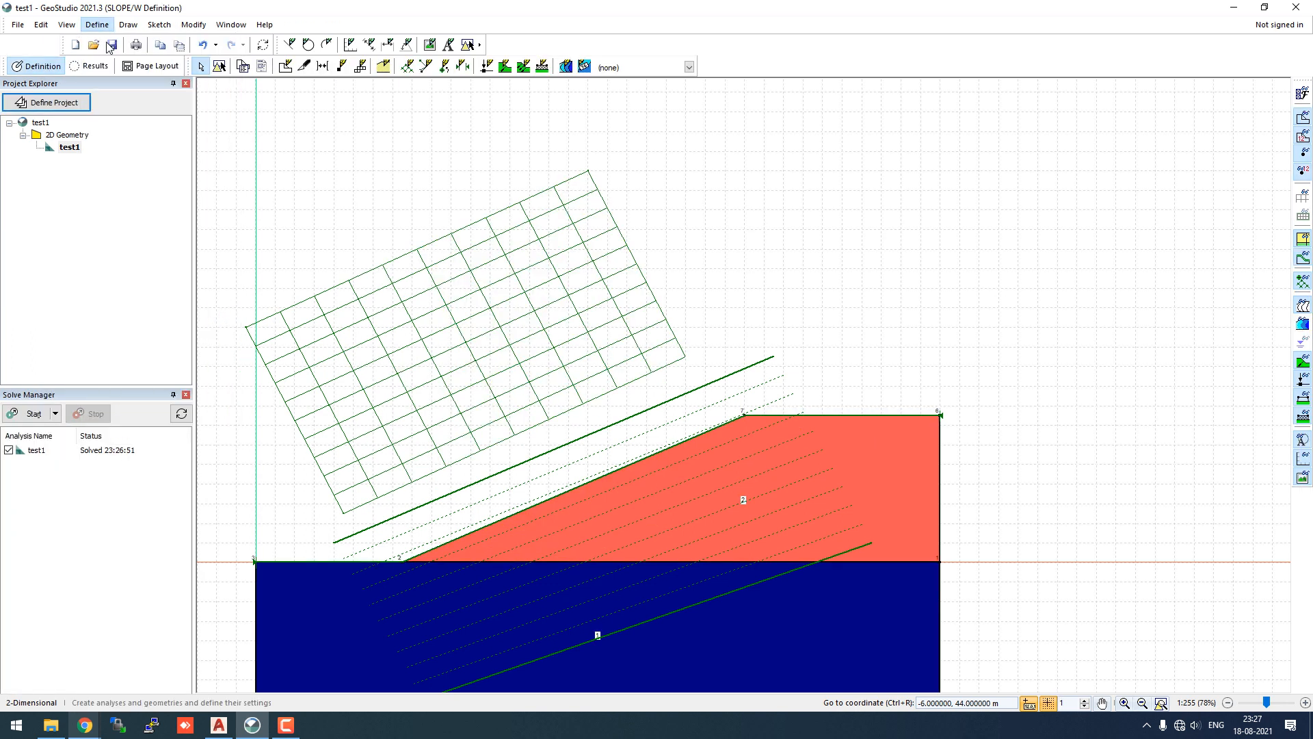
{"action": "left_click", "coordinate": [539, 177]}
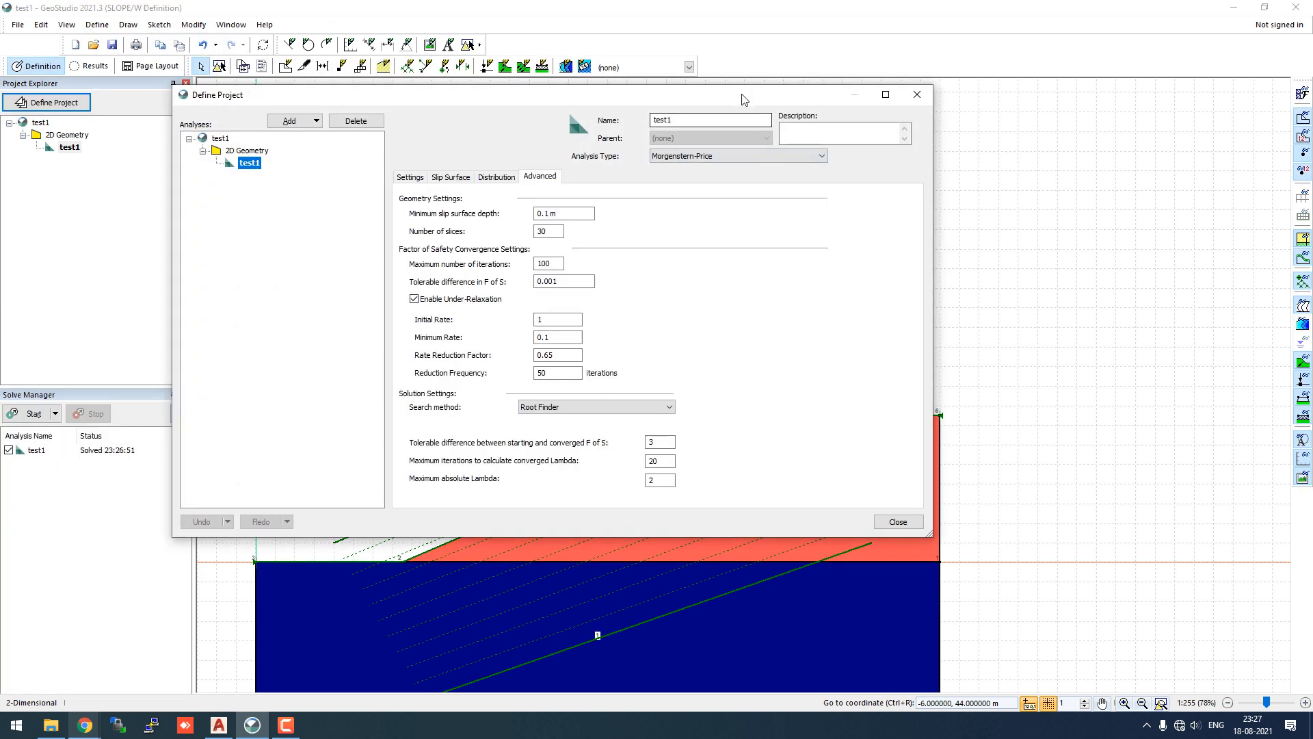
{"action": "left_click_drag", "start_coordinate": [744, 99], "coordinate": [379, 26]}
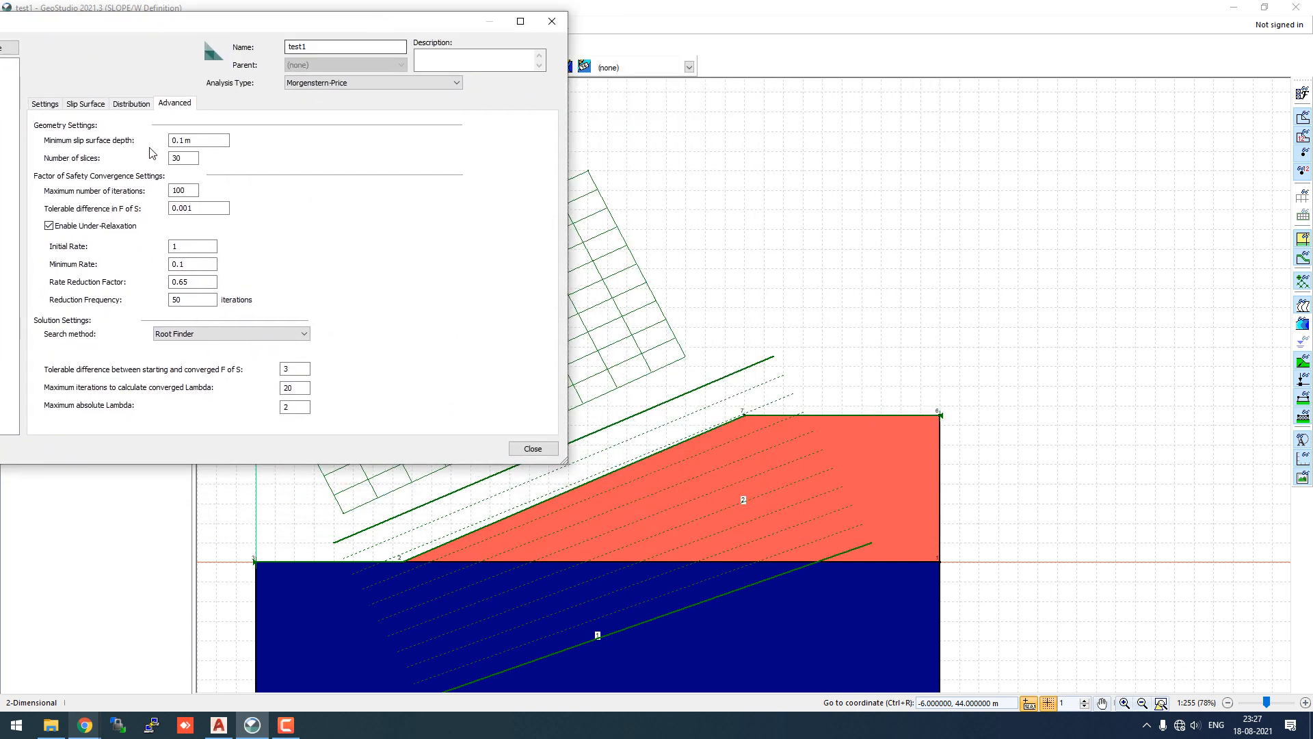
{"action": "left_click", "coordinate": [182, 158]}
{"action": "left_click", "coordinate": [189, 189]}
{"action": "left_click", "coordinate": [552, 21]}
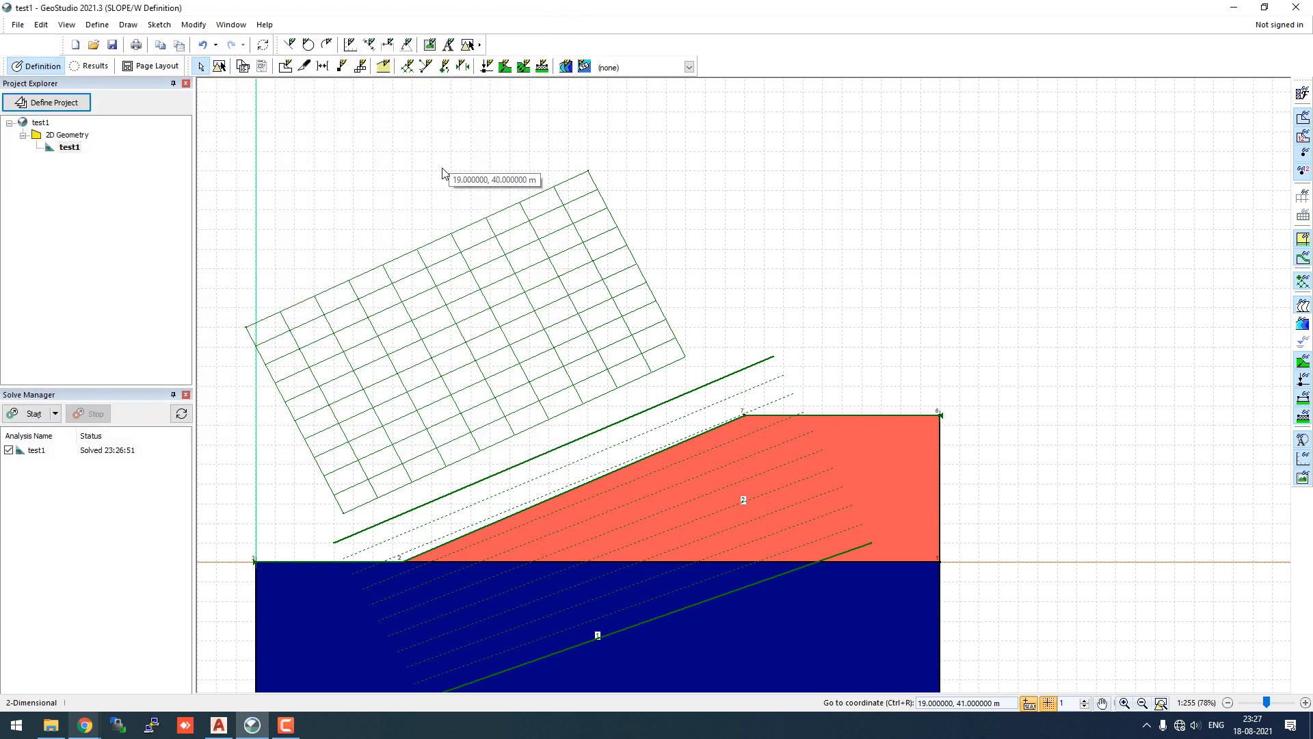